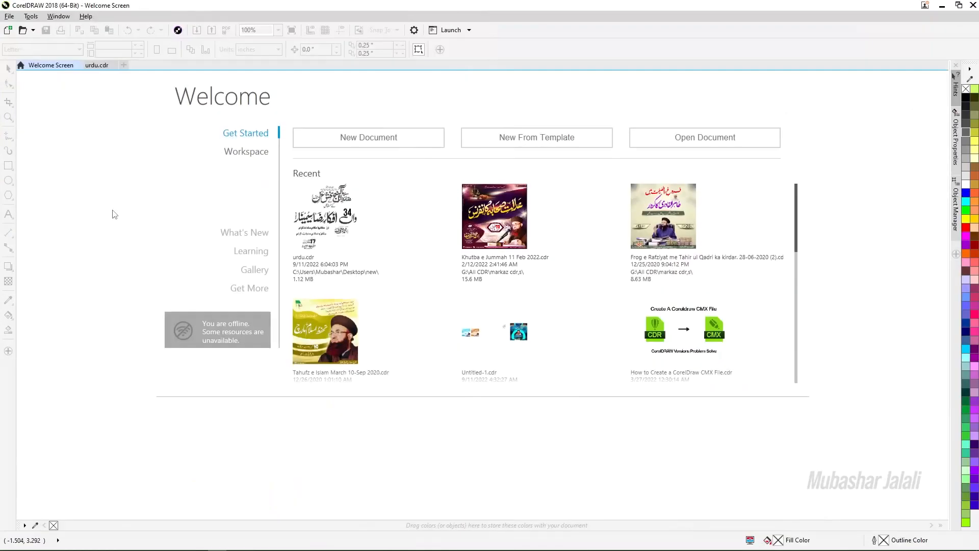
Create a new RGB document 1,100 px wide and 1,100 px high at 300 dpi
key("ctrl+n")
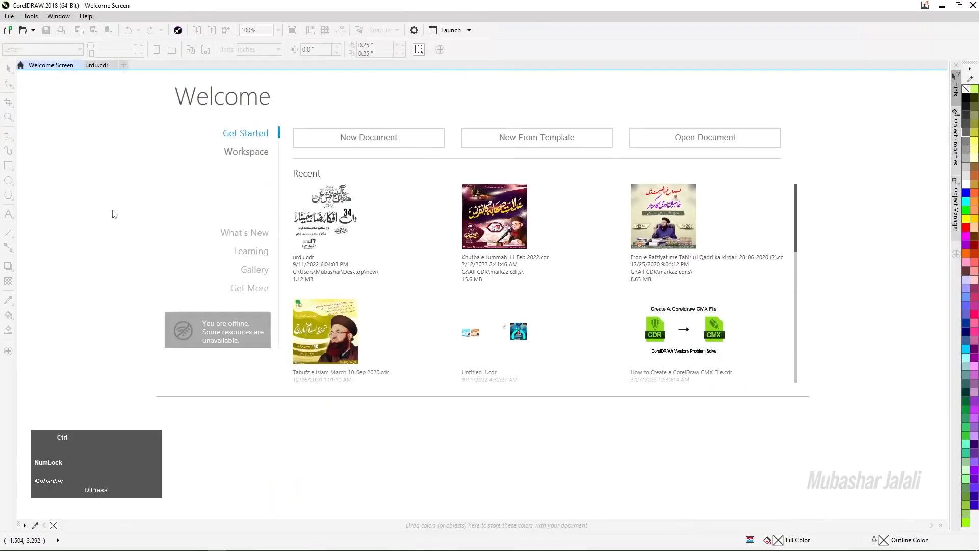
left_click(524, 163)
left_click_drag(498, 162, 429, 158)
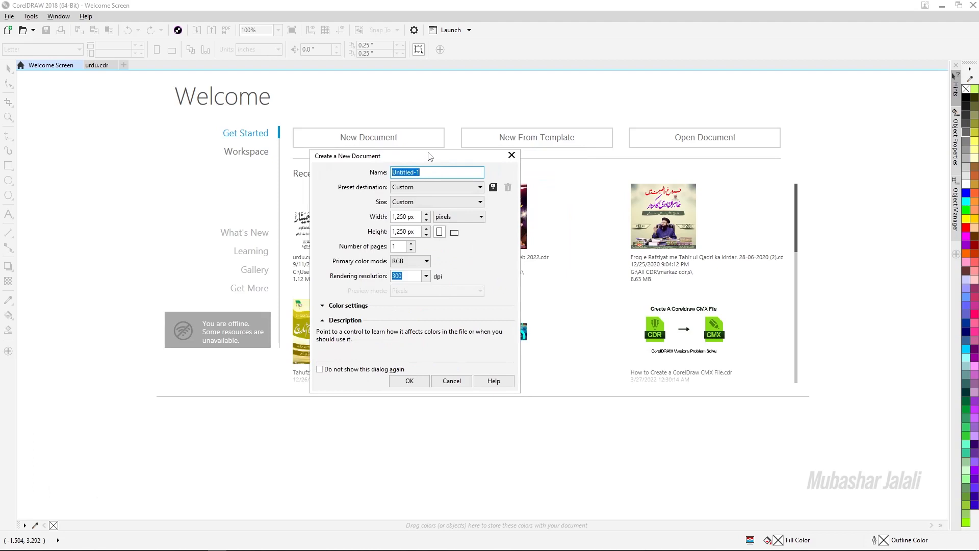
left_click_drag(417, 218, 381, 227)
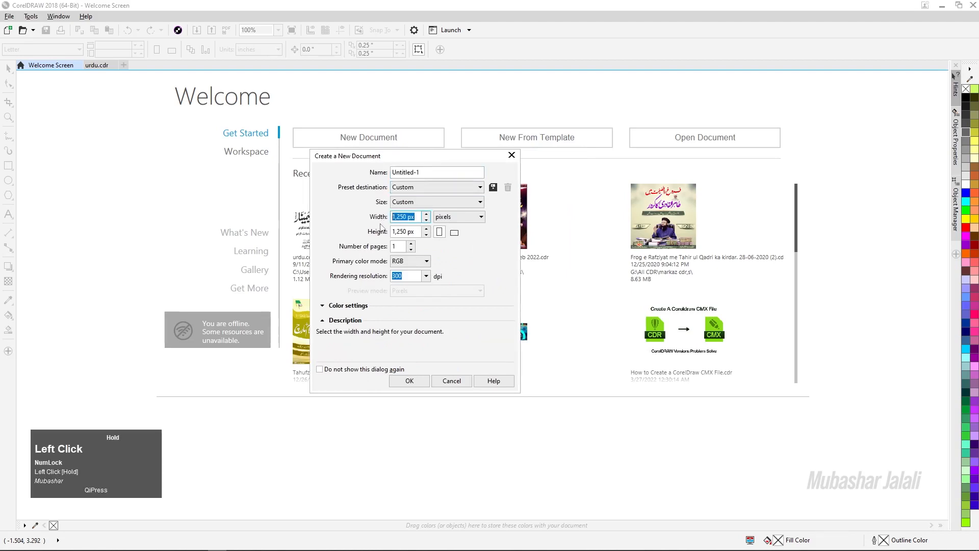
type("1,")
type("100")
left_click_drag(416, 233, 386, 238)
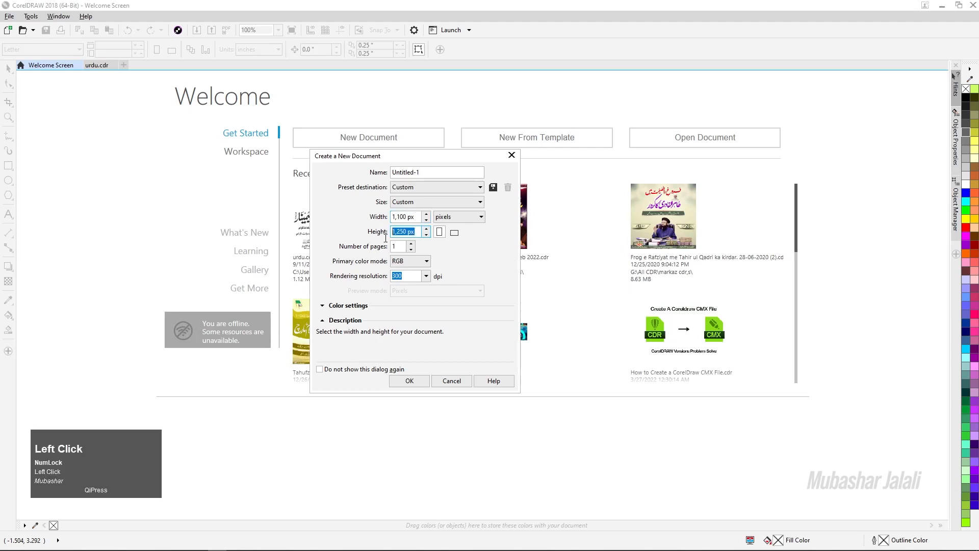
type("1100")
left_click_drag(475, 153, 502, 153)
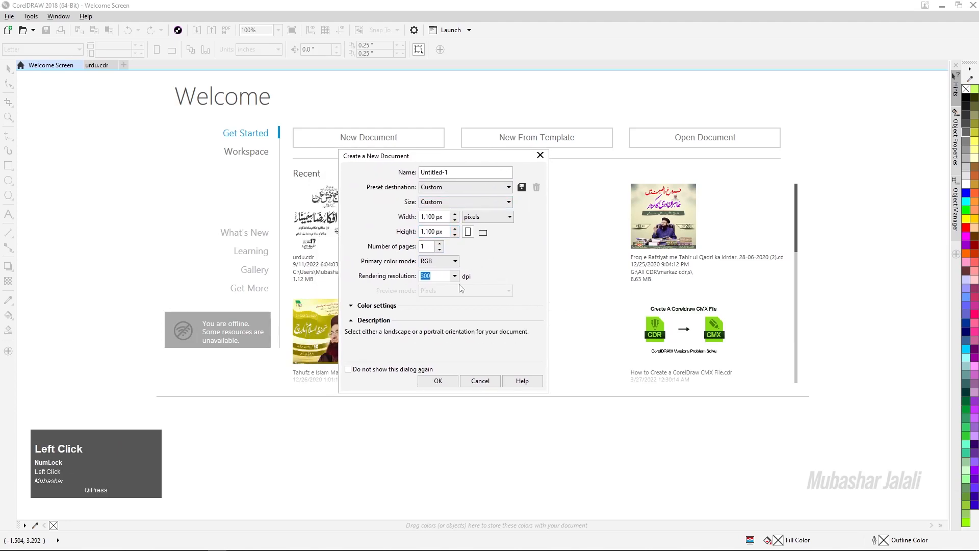
left_click(430, 383)
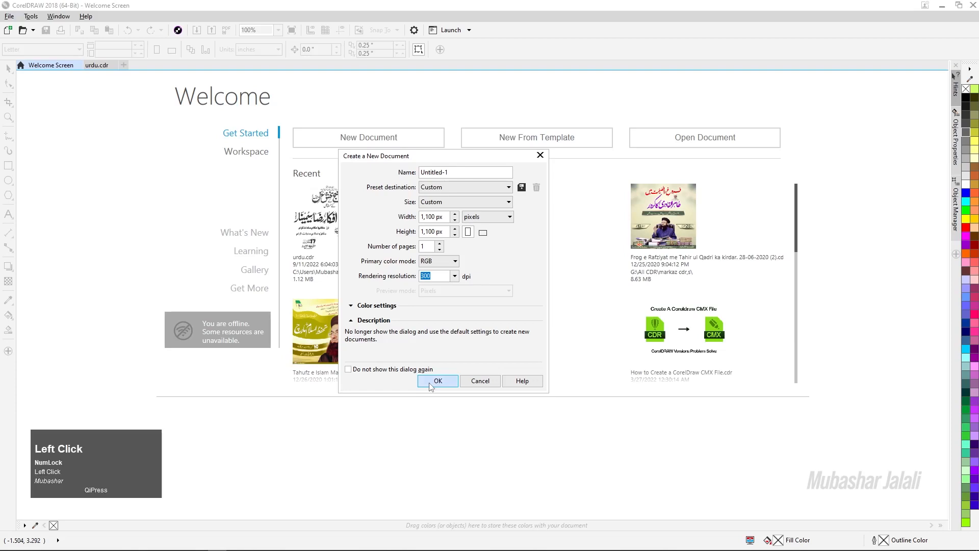
Add a page-sized rectangle, check it in full-screen preview, and deselect it
scroll(451, 375, "down", 2)
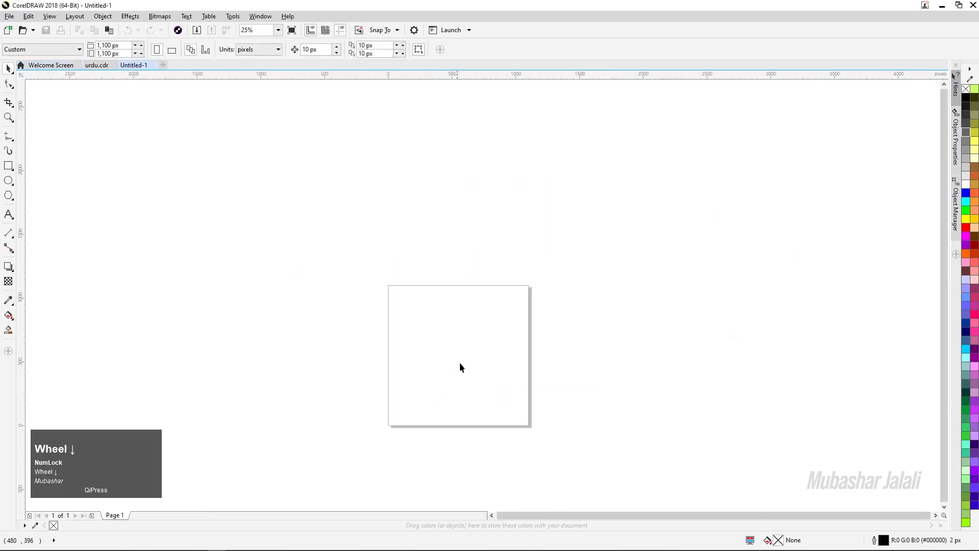
scroll(461, 365, "up", 1)
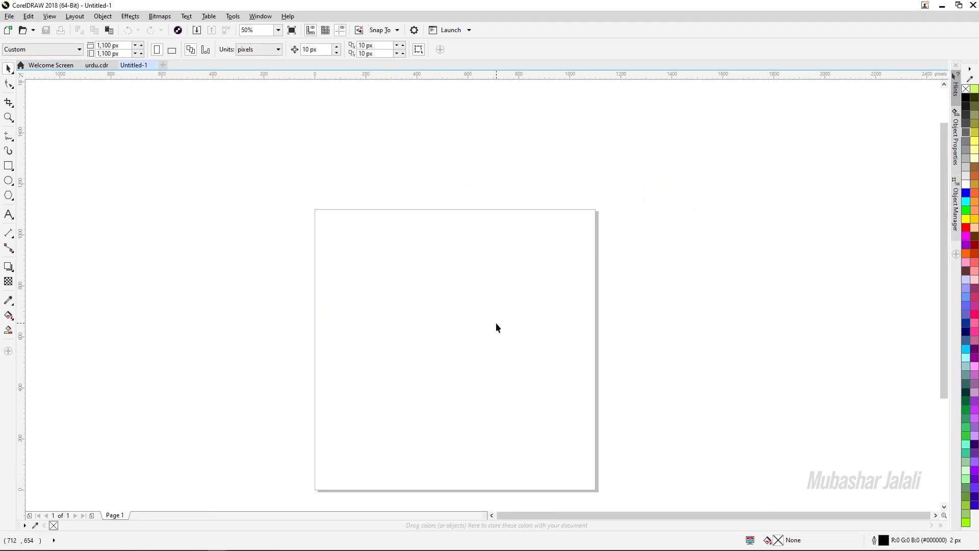
left_click(9, 169)
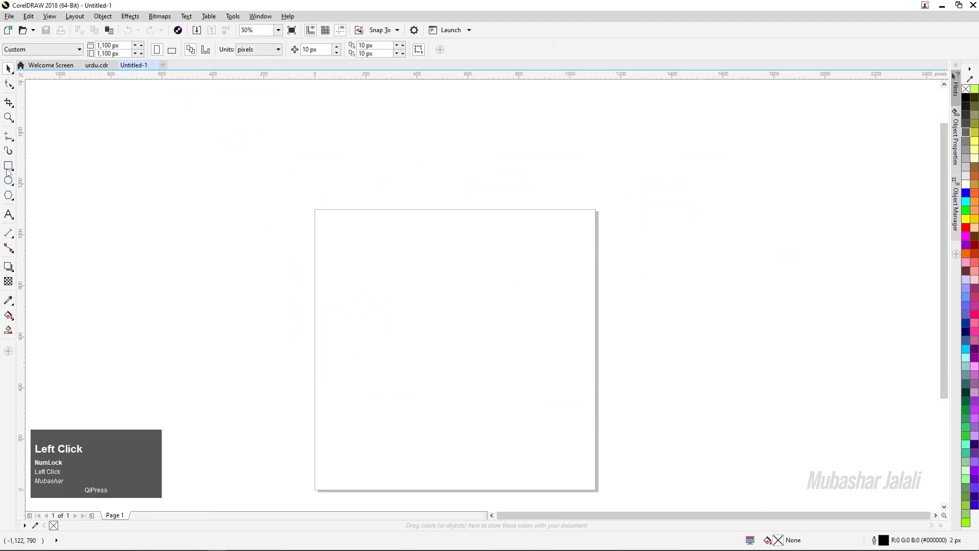
double_click(8, 170)
key("F4")
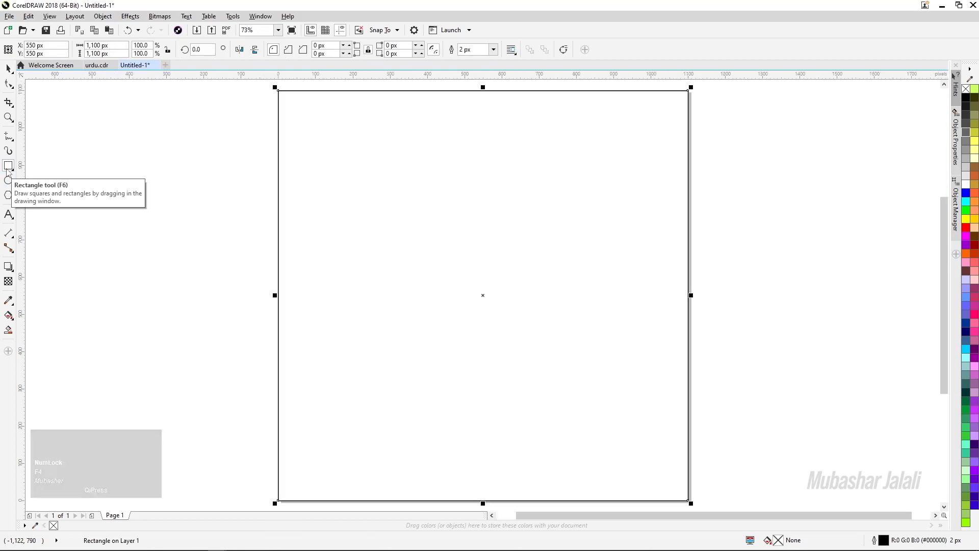
key("F9")
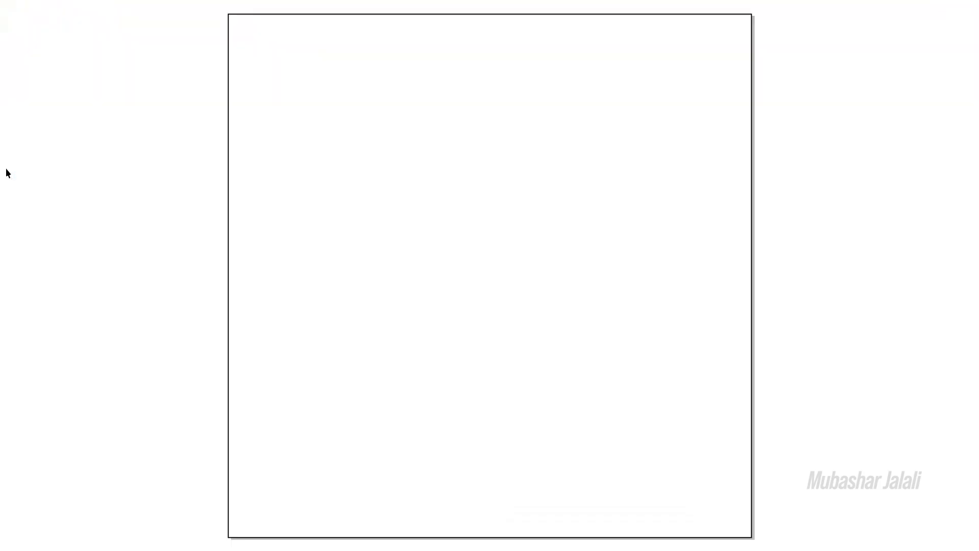
key("F9")
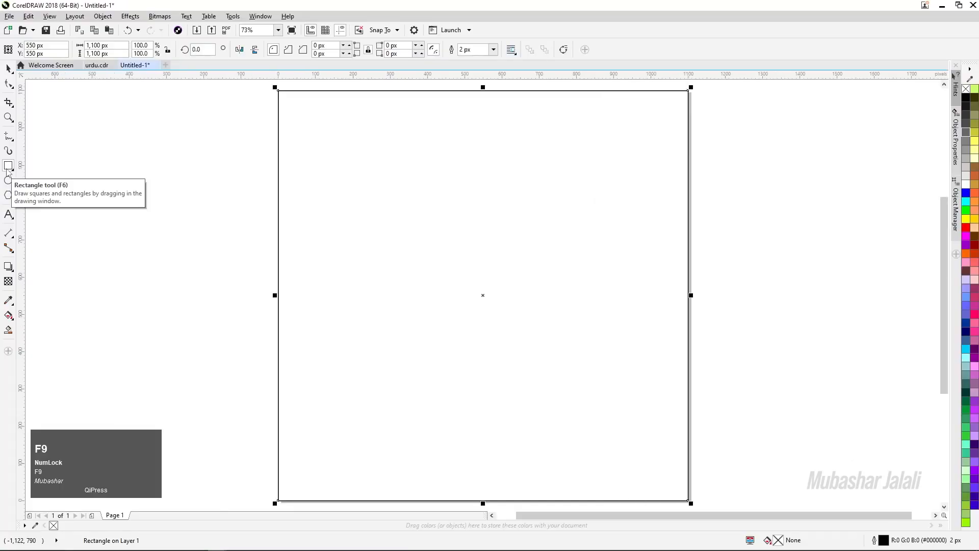
left_click(9, 69)
left_click(228, 177)
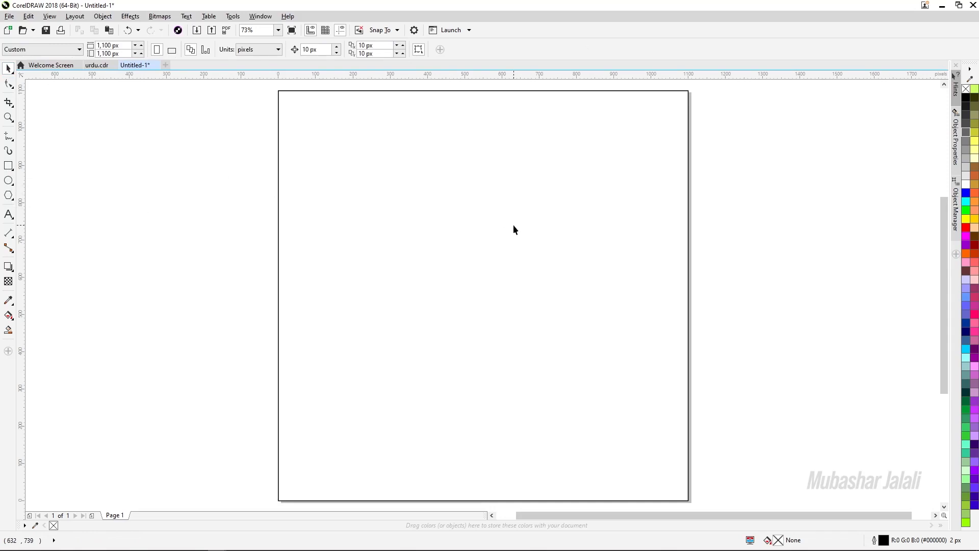
Fill the page-sized rectangle with a light peach, RGB 255, 223, 191
left_click(513, 224)
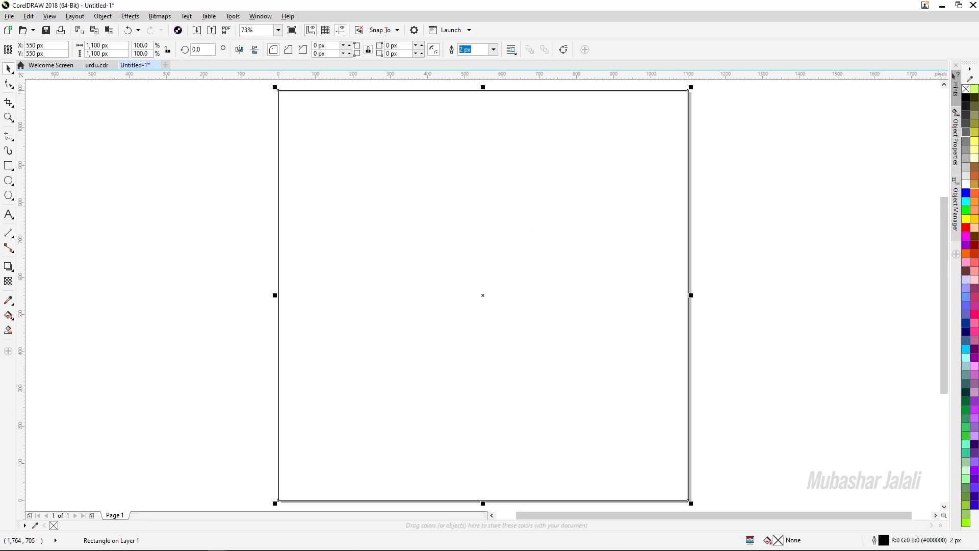
left_click(975, 167)
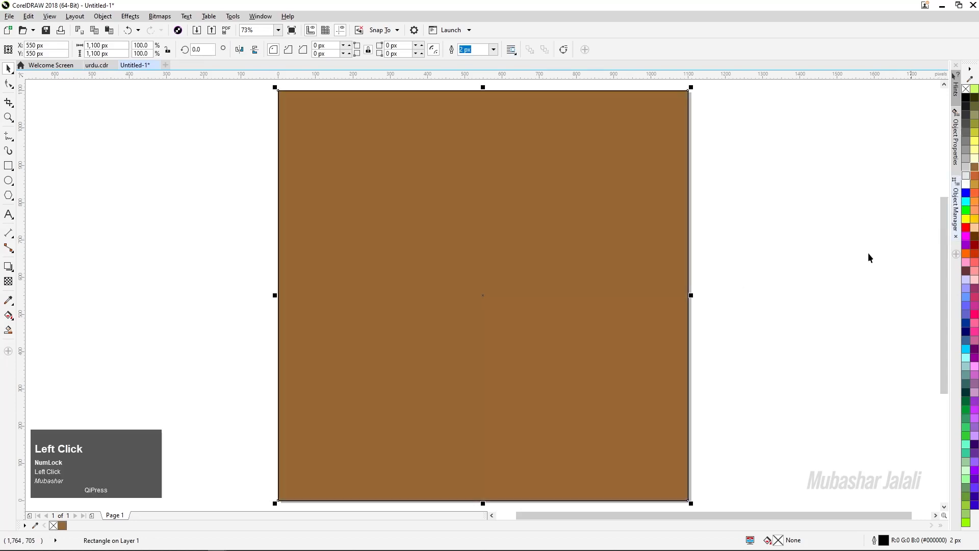
key("F11")
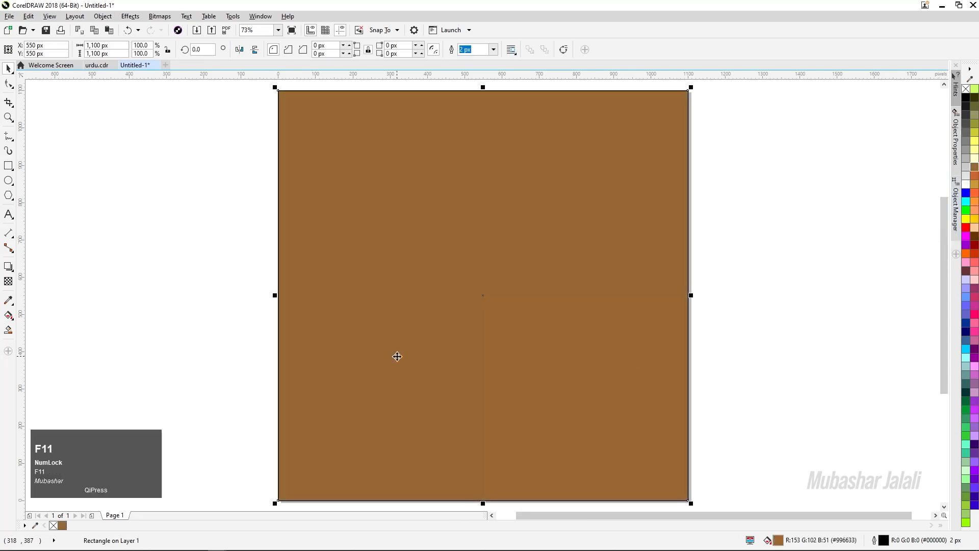
left_click(334, 206)
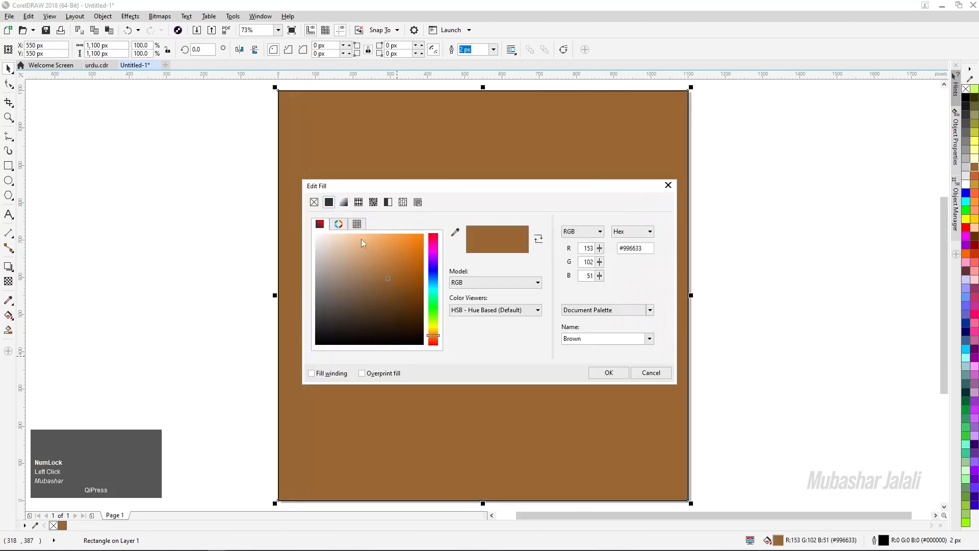
left_click_drag(387, 277, 345, 223)
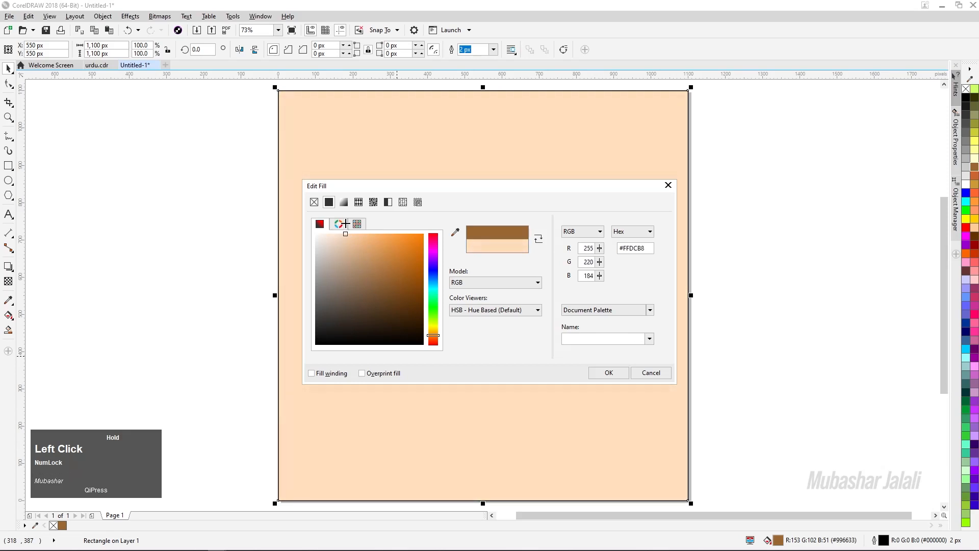
left_click(619, 374)
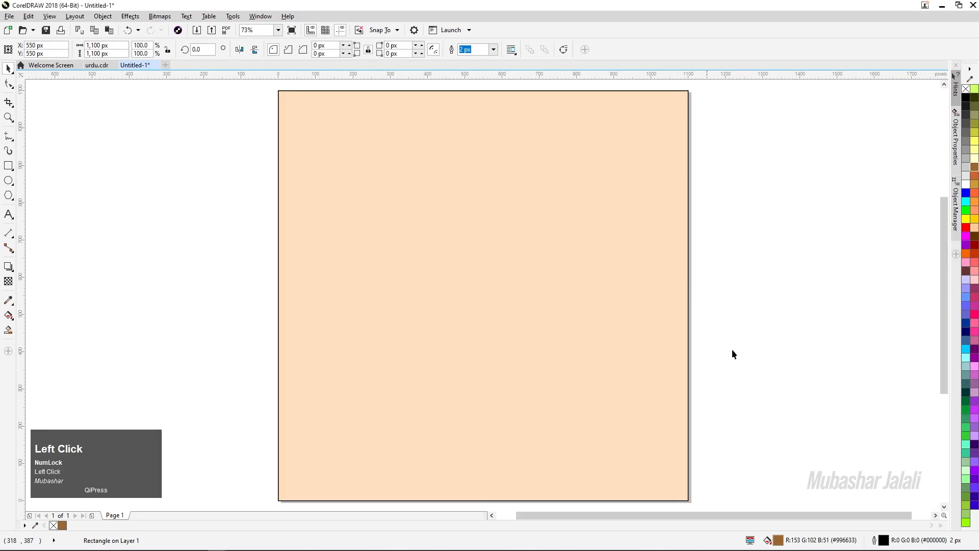
Remove the outline from the peach background rectangle
left_click(587, 328)
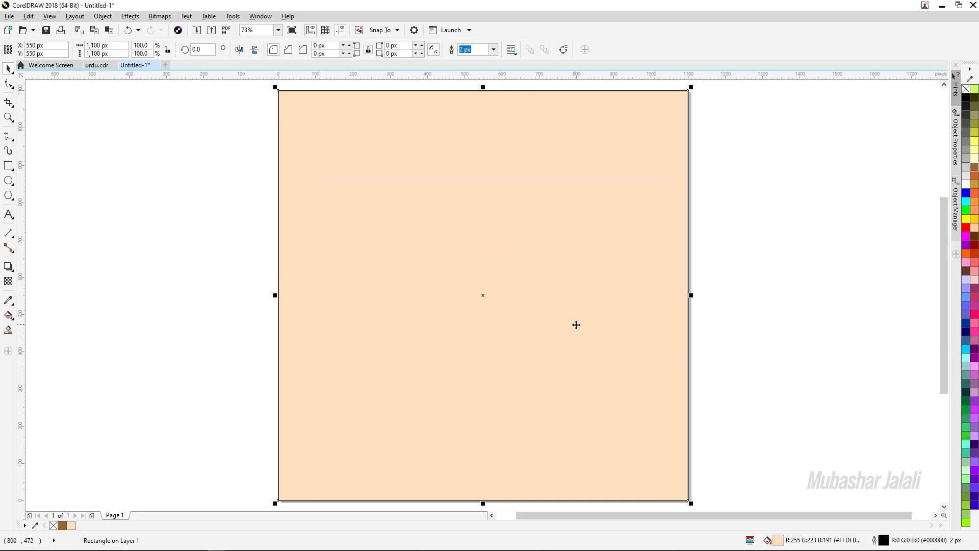
right_click(966, 89)
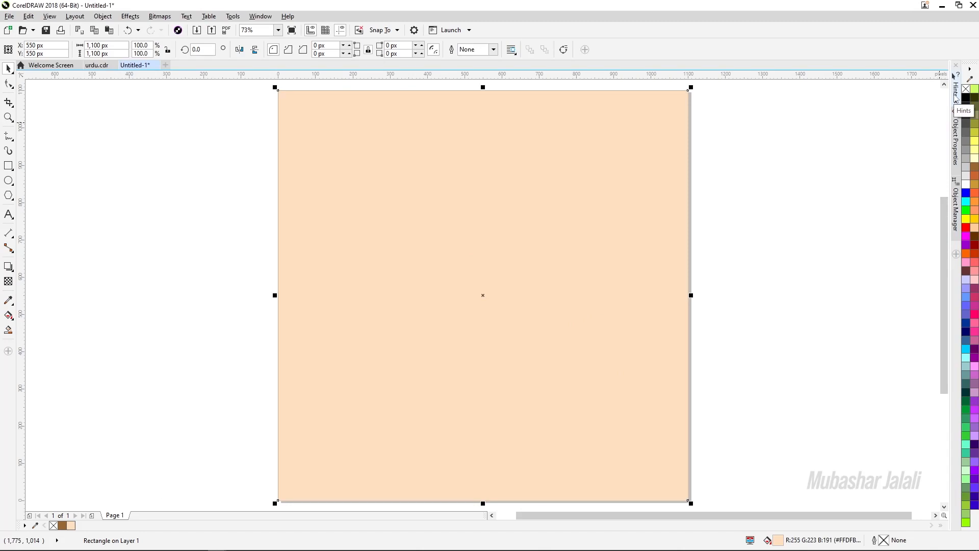
left_click(745, 197)
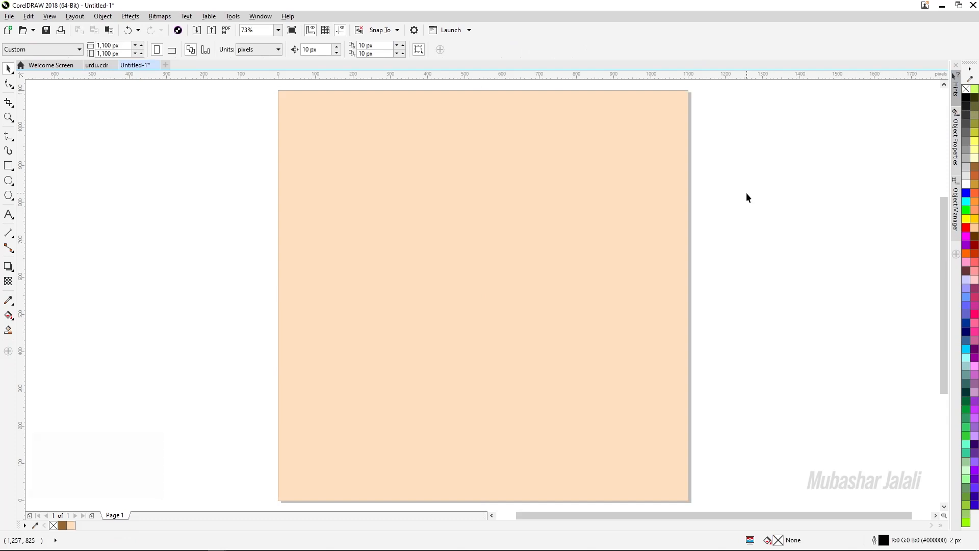
Draw a rectangle about 1,095 × 338 px and position it at mid-height, overlapping the page's left edge
left_click(9, 166)
mouse_move(117, 192)
left_mouse_down()
mouse_move(187, 235)
mouse_move(497, 275)
mouse_move(553, 309)
mouse_move(526, 318)
left_mouse_up()
left_click(8, 68)
left_click_drag(158, 225, 234, 262)
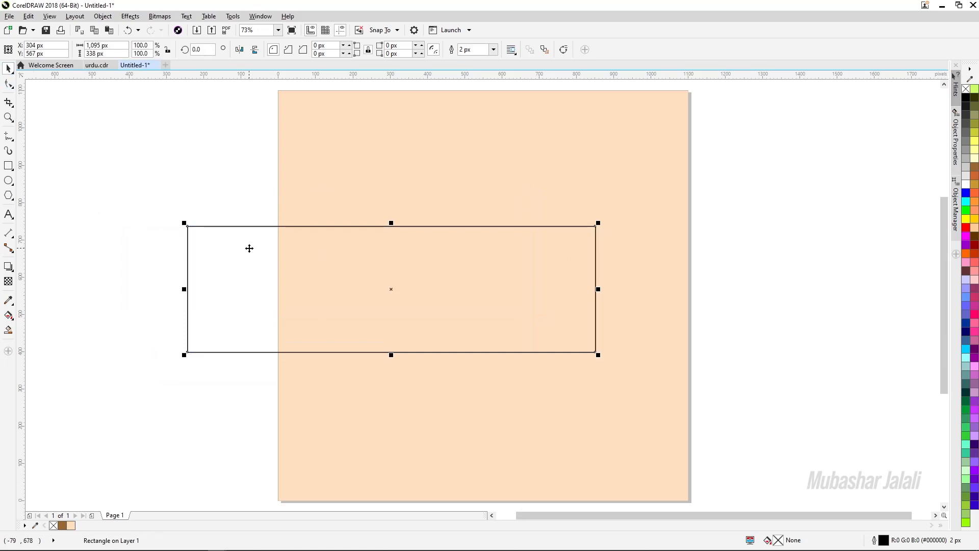
Convert the unfilled rectangle to curves and bow its upper edge upward to an overall height of about 424 px
left_click(9, 85)
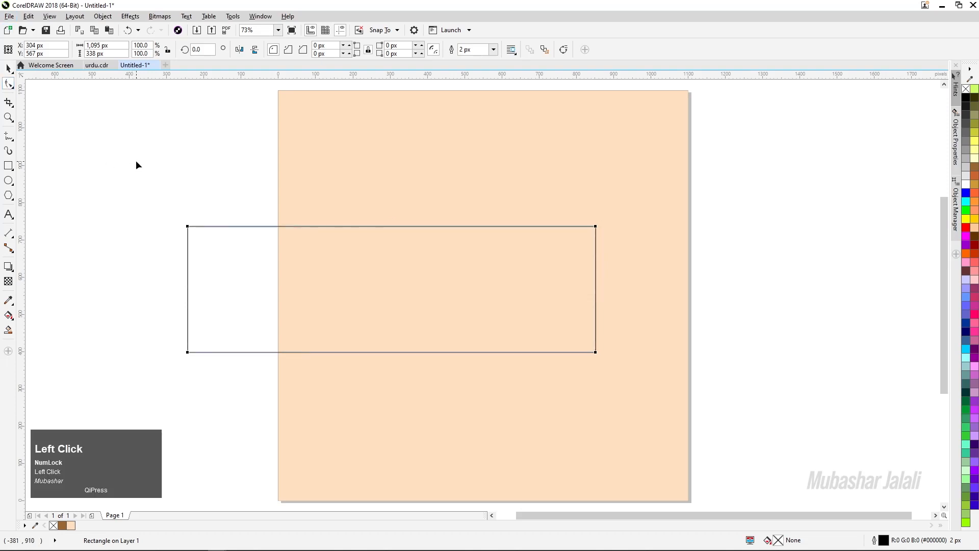
left_click(6, 87)
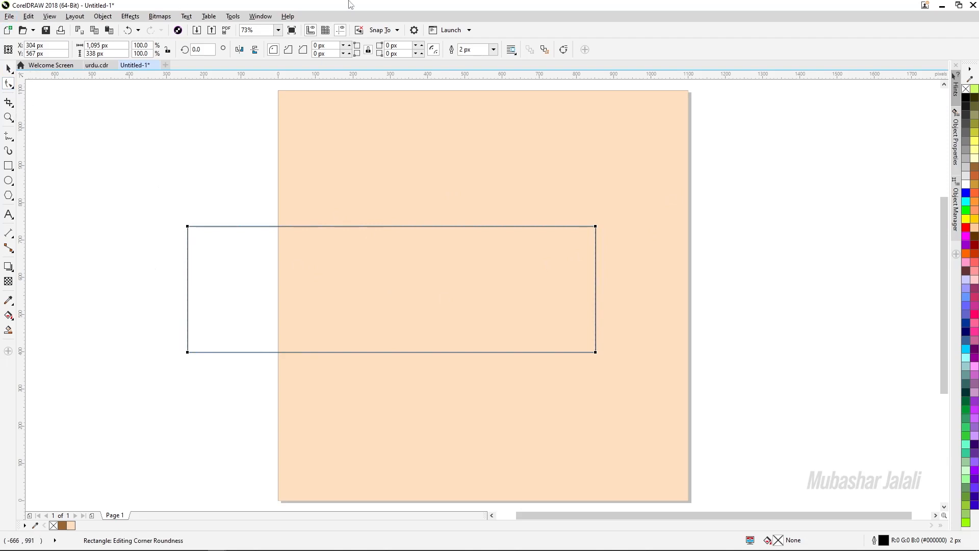
left_click(544, 49)
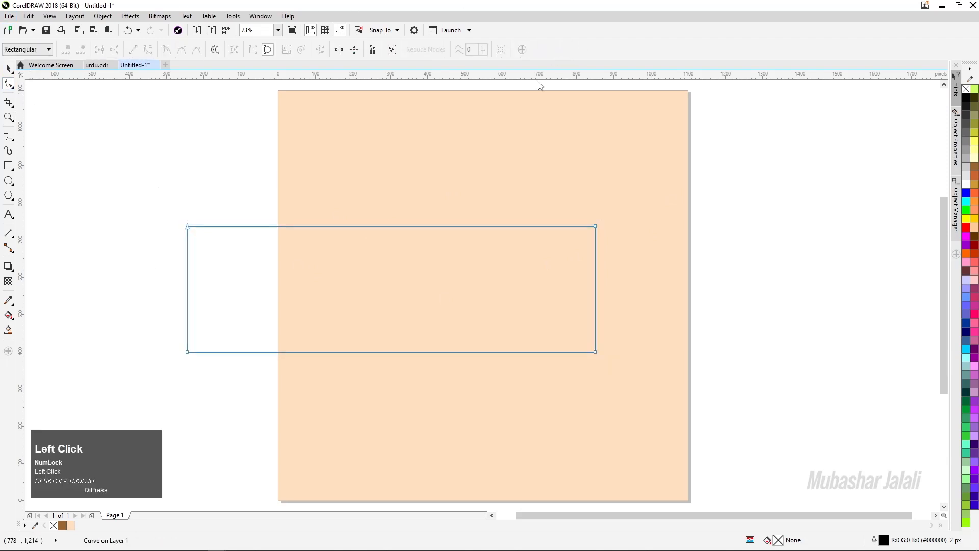
left_click_drag(727, 192, 489, 220)
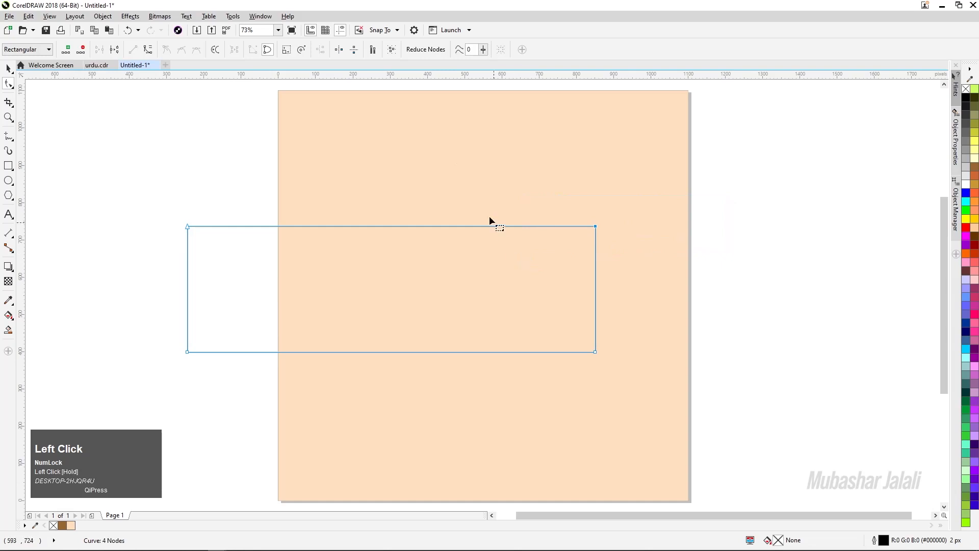
left_click_drag(174, 73, 235, 375)
left_click(148, 49)
left_click_drag(790, 184, 456, 290)
left_click_drag(398, 226, 393, 194)
Make the shape's lower edge a curved segment and bow it upward by about 94 px
left_click_drag(134, 346, 206, 379)
left_click(385, 352)
left_click_drag(170, 341, 219, 380)
left_click(385, 356)
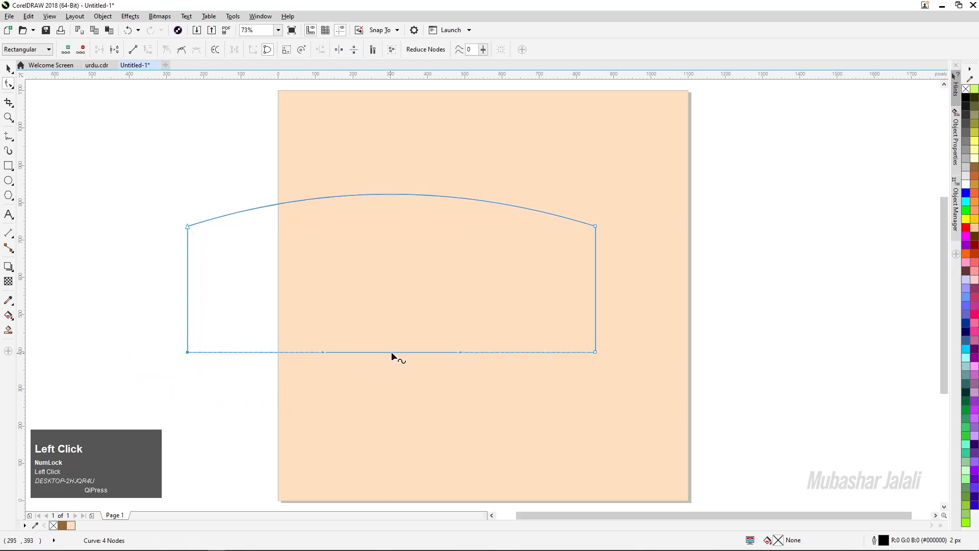
left_click_drag(390, 352, 383, 317)
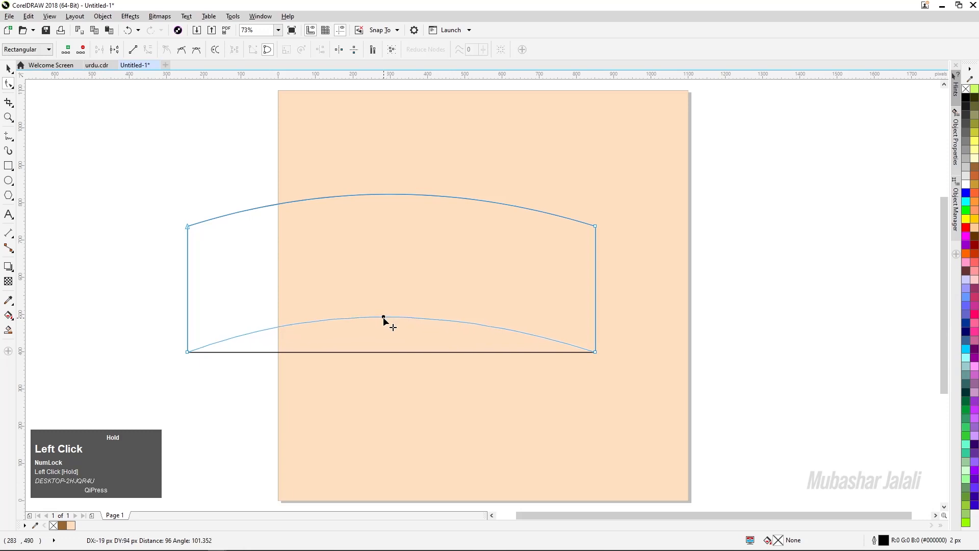
left_click_drag(383, 316, 383, 317)
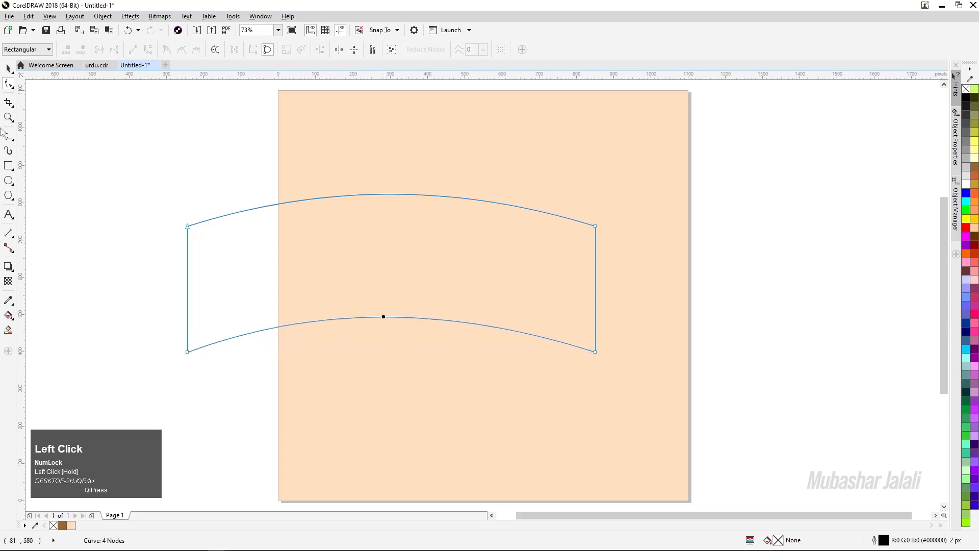
Place a copy of the arched shape in the empty area to the right of the page
left_click(9, 67)
scroll(152, 122, "down", 5)
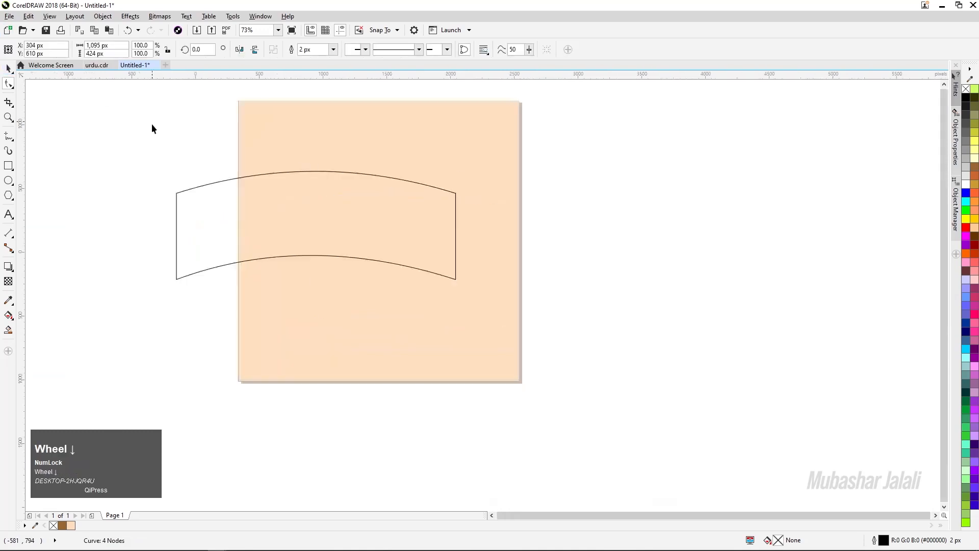
left_click_drag(183, 175, 443, 188)
right_click(555, 170)
Draw a vertical straight line about 654 px long beside the copied arched shape
scroll(639, 112, "up", 2)
mouse_move(8, 133)
left_mouse_down()
mouse_move(76, 158)
mouse_move(75, 149)
left_mouse_up()
left_click_drag(237, 145, 237, 320)
Align the vertical line and the copied arched shape to each other's centers horizontally and vertically
left_click(8, 68)
key("ctrl+a")
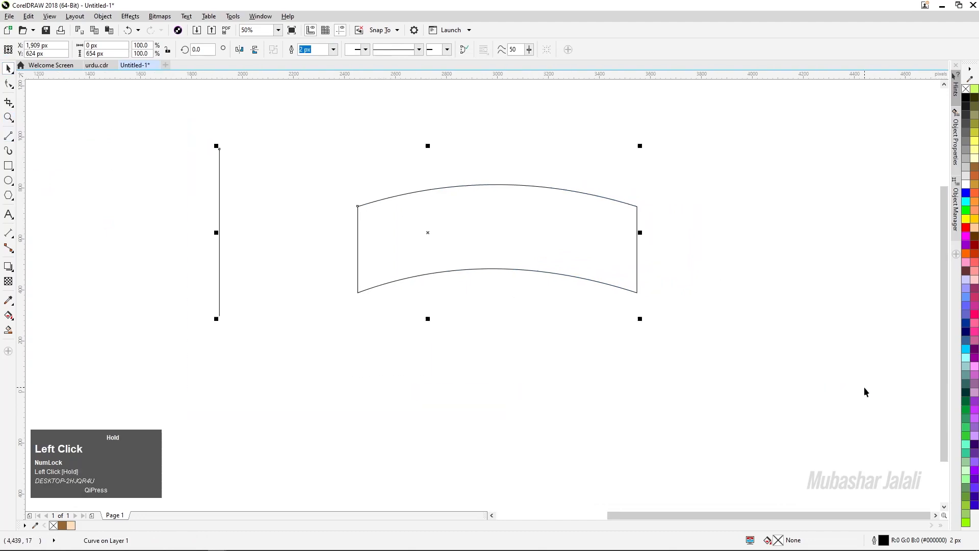
key("c")
key("e")
left_click(305, 244)
Raise the upper arc of the copied shape slightly, placing its peak on the vertical guide line
left_click(384, 223)
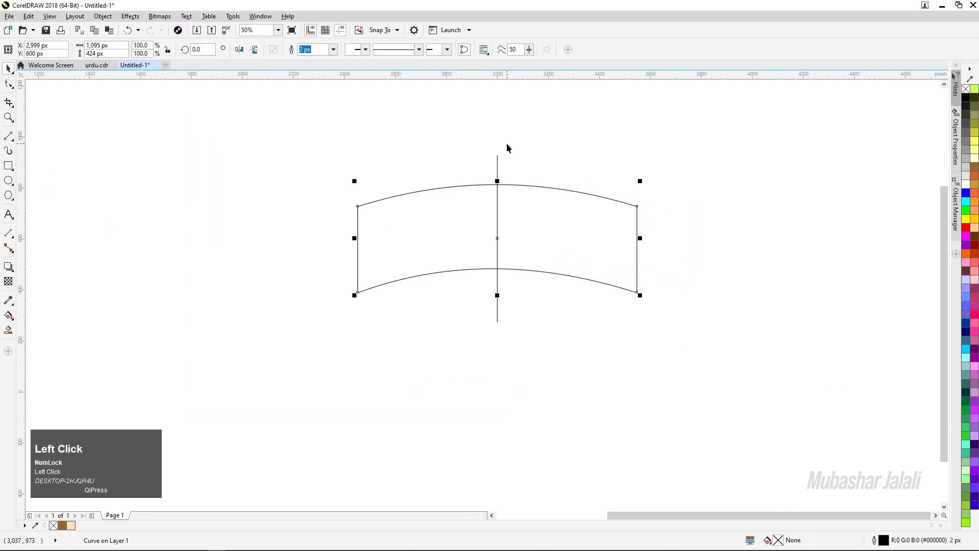
left_click(8, 83)
scroll(471, 174, "up", 1)
left_click_drag(655, 148, 776, 216)
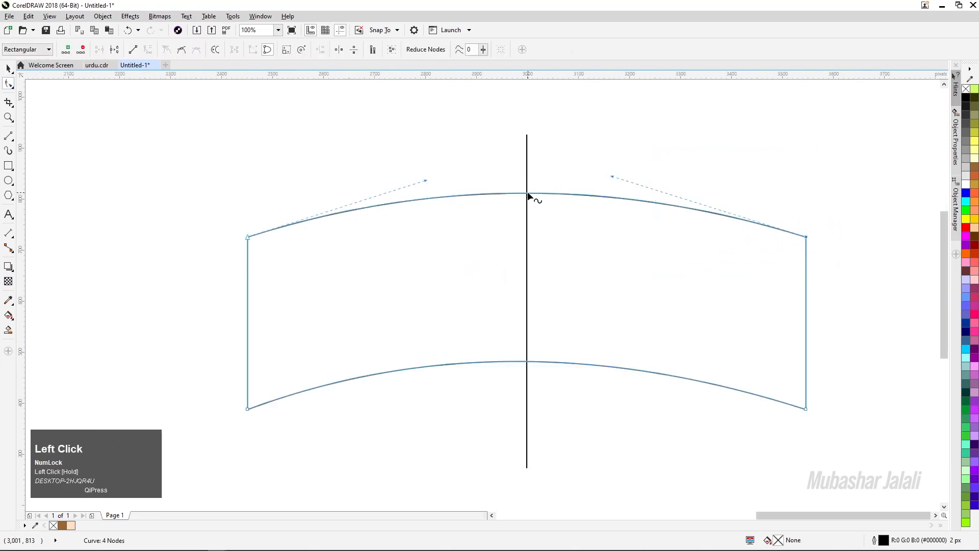
left_click_drag(526, 194, 527, 182)
Raise the lower arc of the copied arched shape slightly, placing its peak on the vertical guide line
left_click_drag(210, 390, 321, 443)
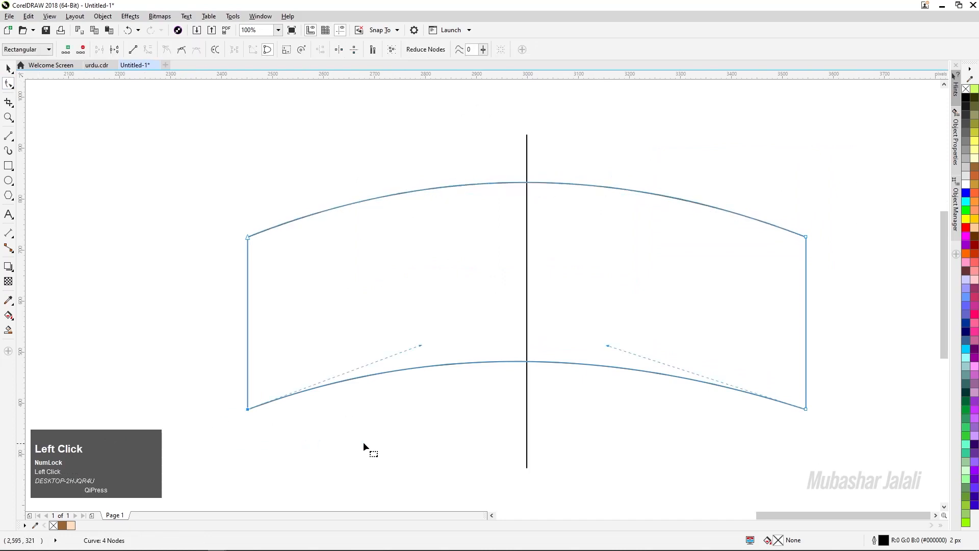
mouse_move(526, 362)
left_mouse_down()
mouse_move(527, 335)
mouse_move(525, 345)
left_mouse_up()
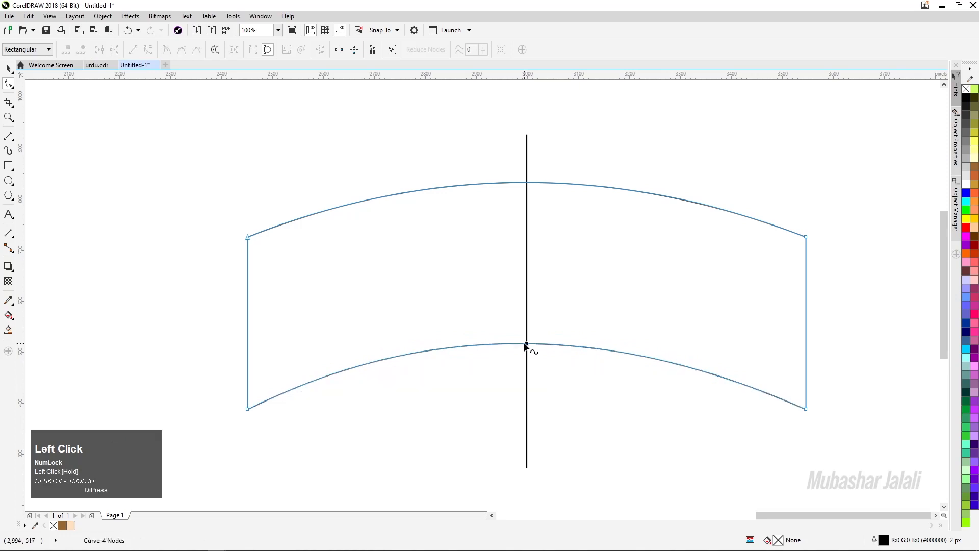
Delete the original arched outline from the page and the vertical guide line, moving the adjusted arch clear of the line
scroll(534, 280, "down", 2)
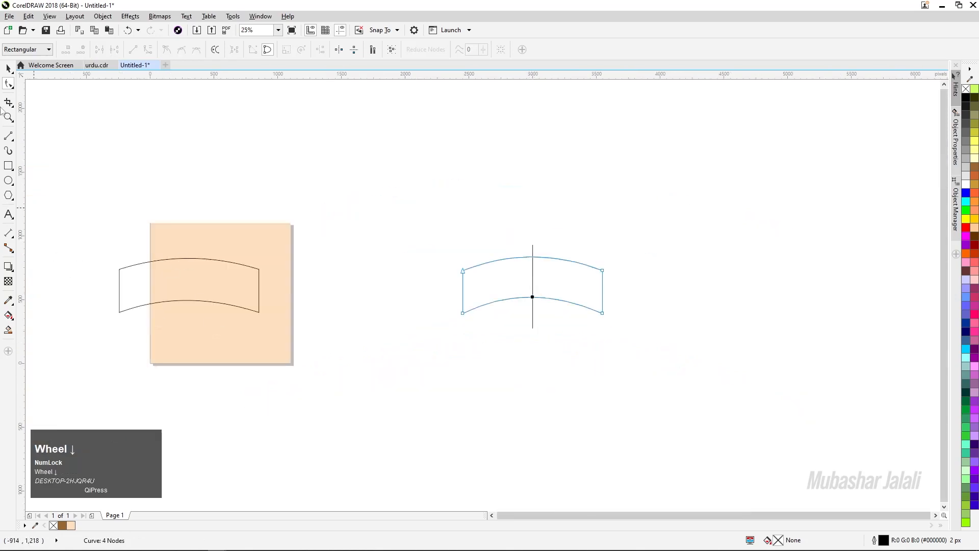
left_click(8, 68)
left_click(432, 194)
left_click(118, 288)
key("Delete")
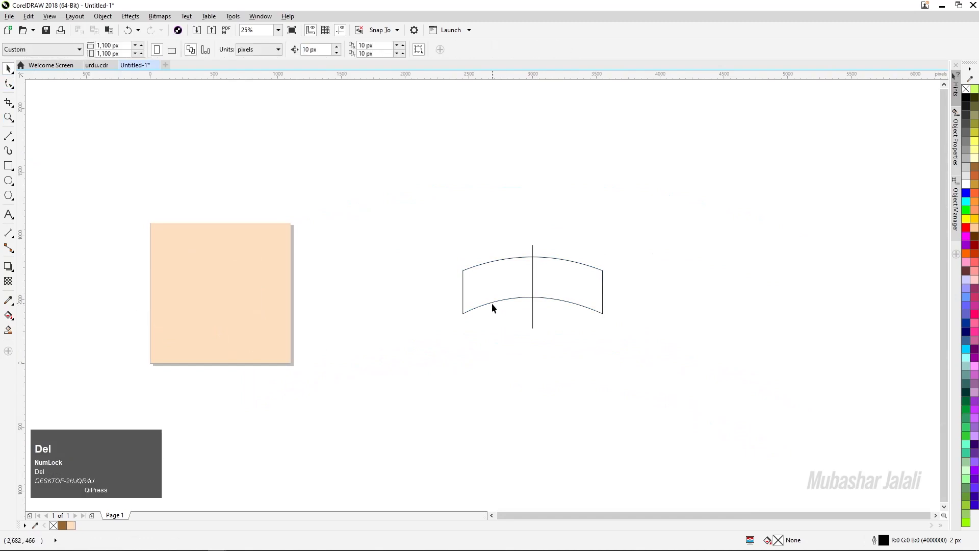
left_click_drag(490, 298, 339, 307)
left_click(532, 286)
key("Delete")
Place the adjusted arch over the peach page, rotated about 9° and enlarged to about 118%
left_click_drag(415, 307, 232, 275)
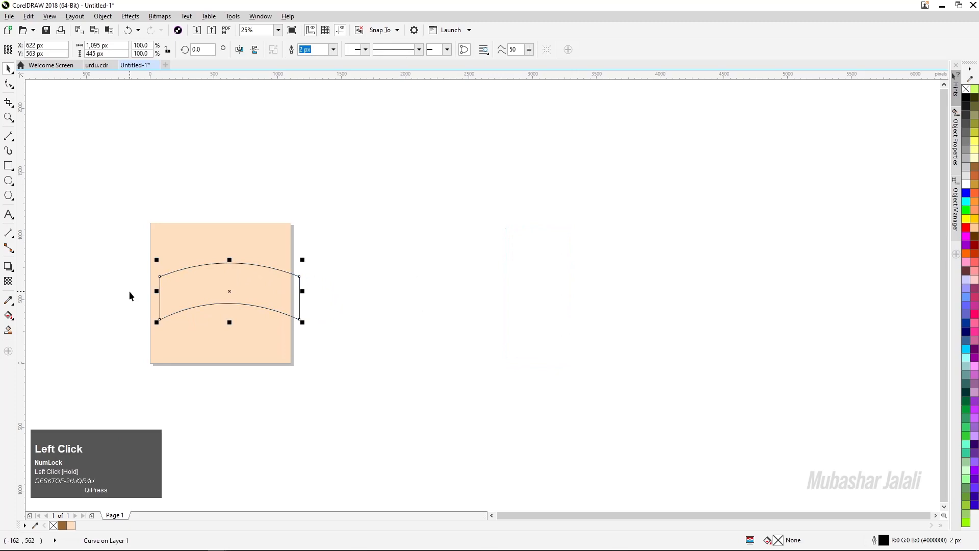
key("F4")
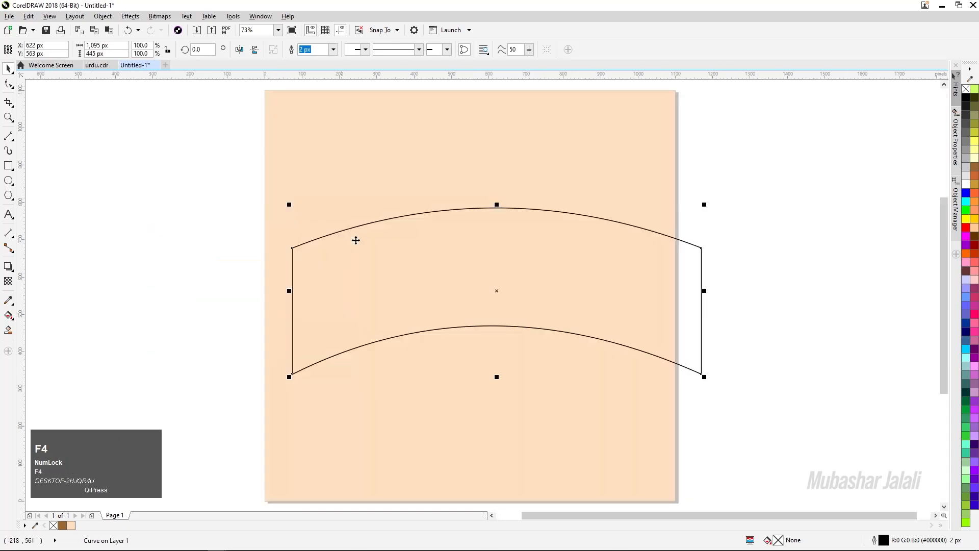
left_click(501, 257)
left_click_drag(707, 204, 699, 163)
left_click(680, 259)
left_click_drag(692, 266, 669, 201)
left_click_drag(260, 346, 223, 363)
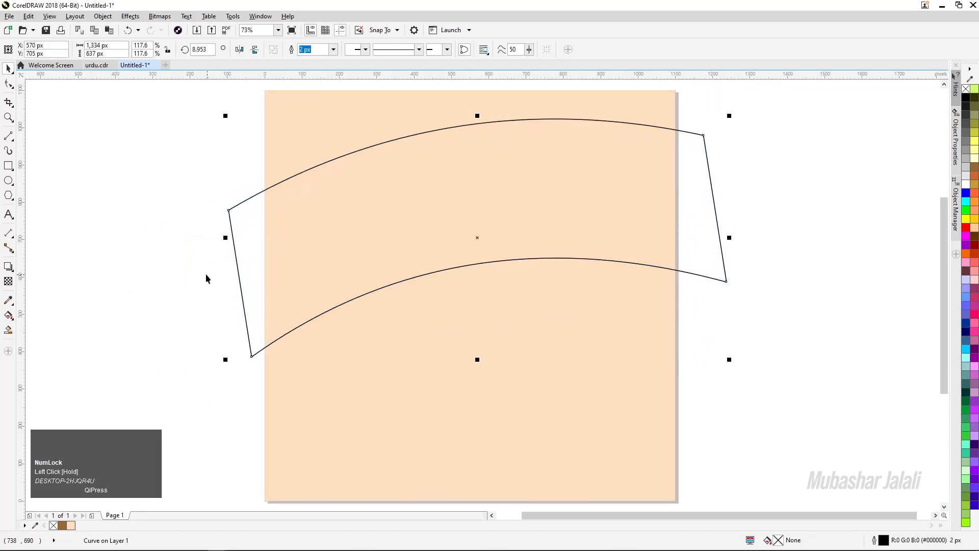
Reduce the tilted arch to about 113.8% scale and fine-tune its position to about X 579, Y 686 px
left_click_drag(261, 252, 260, 265)
left_click_drag(736, 366, 726, 362)
key("Left")
key("Left")
key("Left")
key("Left")
key("Right")
key("Right")
key("Right")
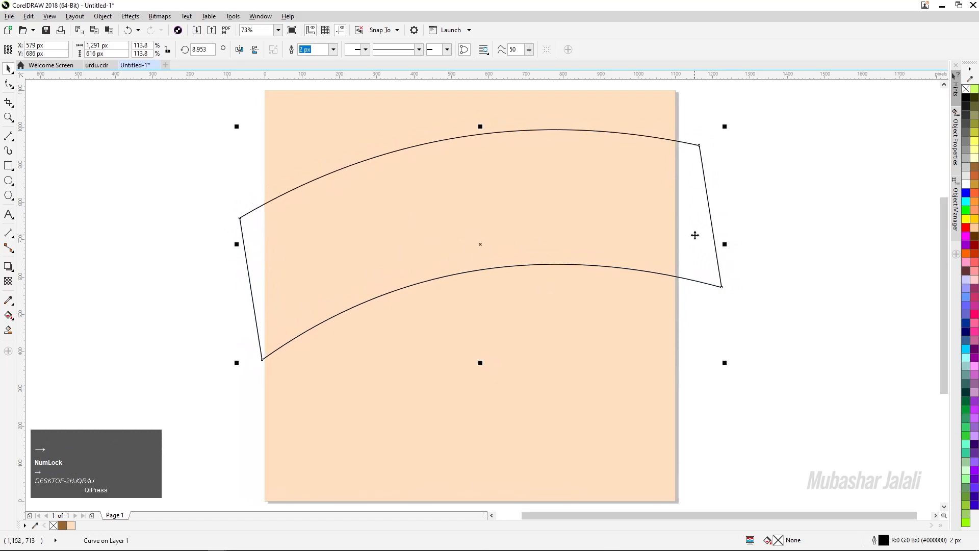
Rotate the arch to about 10.8° and reposition it at about X 569, Y 708 px
left_click(695, 235)
left_click_drag(726, 367, 721, 355)
key("Up")
key("Up")
key("Up")
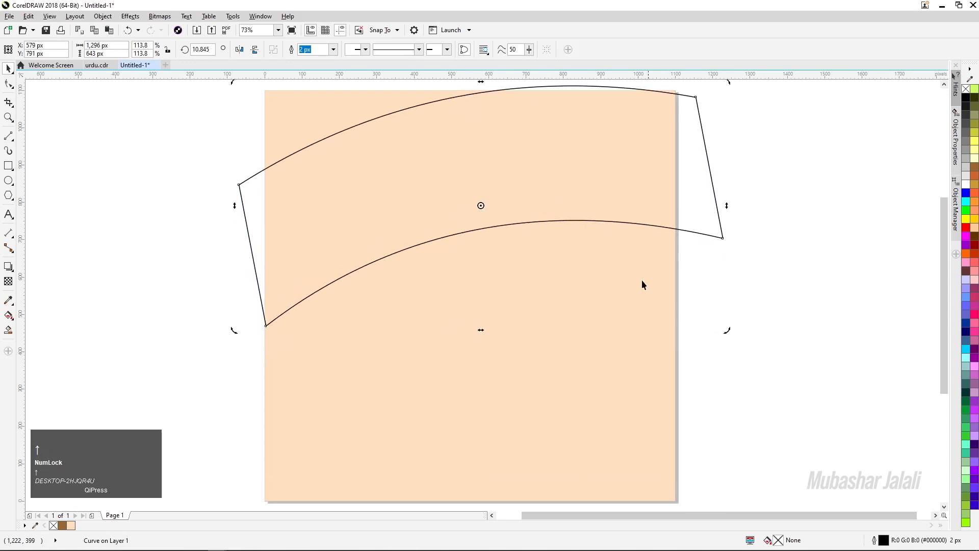
left_click_drag(579, 191, 578, 219)
key("Left")
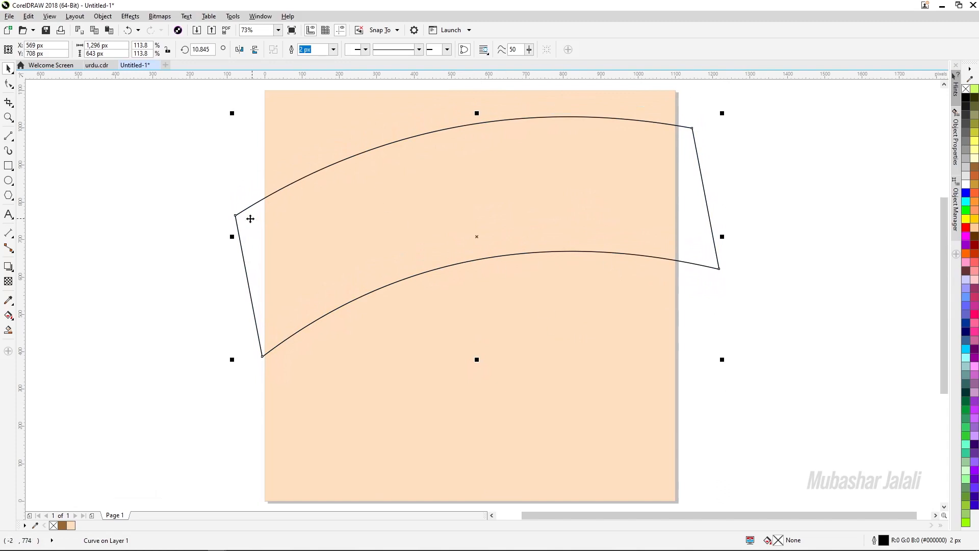
Flatten the tilted arch slightly by pulling down both its lower and upper arcs
left_click(172, 167)
left_click(237, 214)
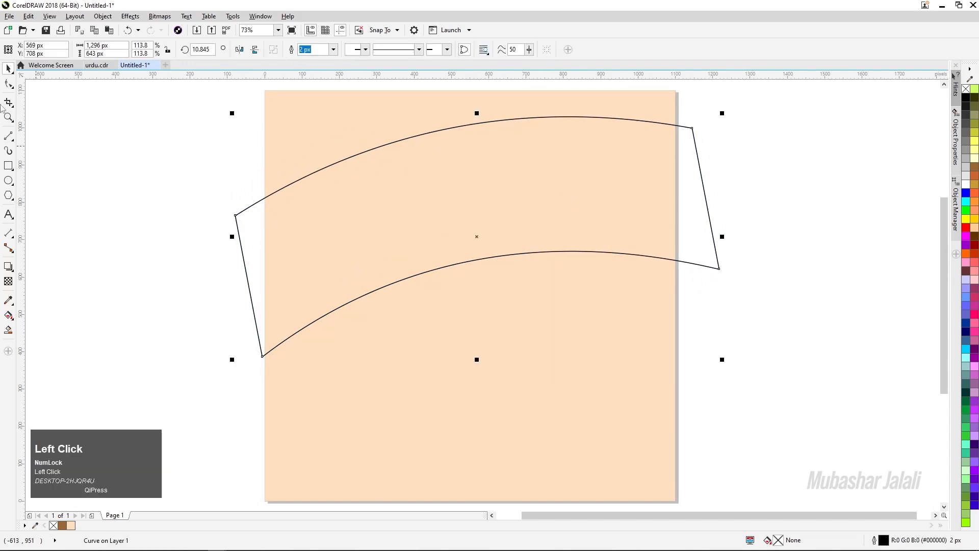
left_click(8, 84)
left_click_drag(742, 221, 569, 319)
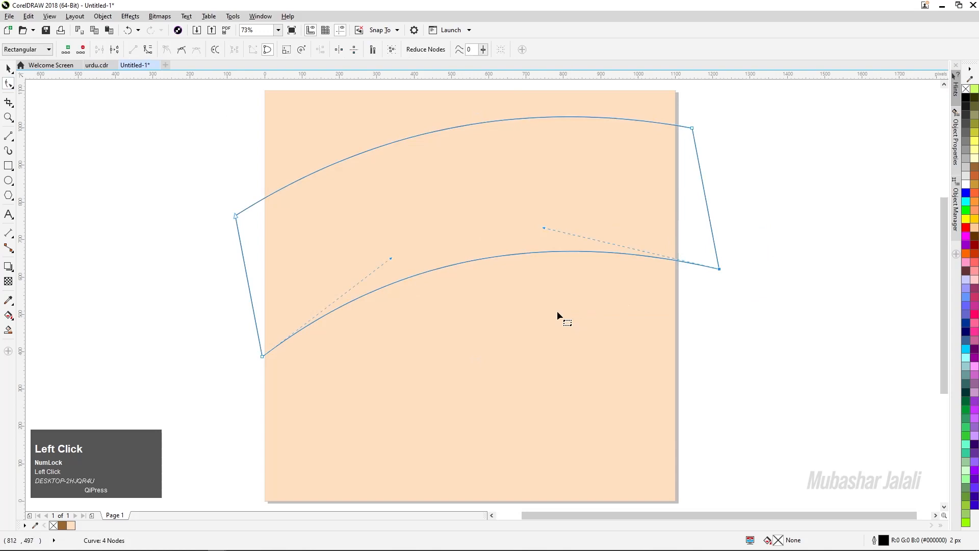
left_click_drag(492, 256, 495, 262)
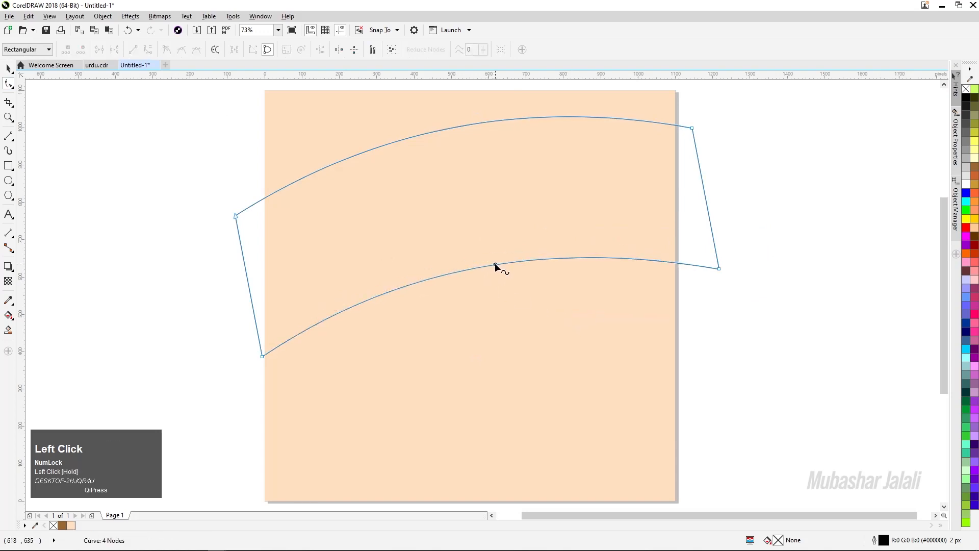
left_click_drag(763, 104, 459, 134)
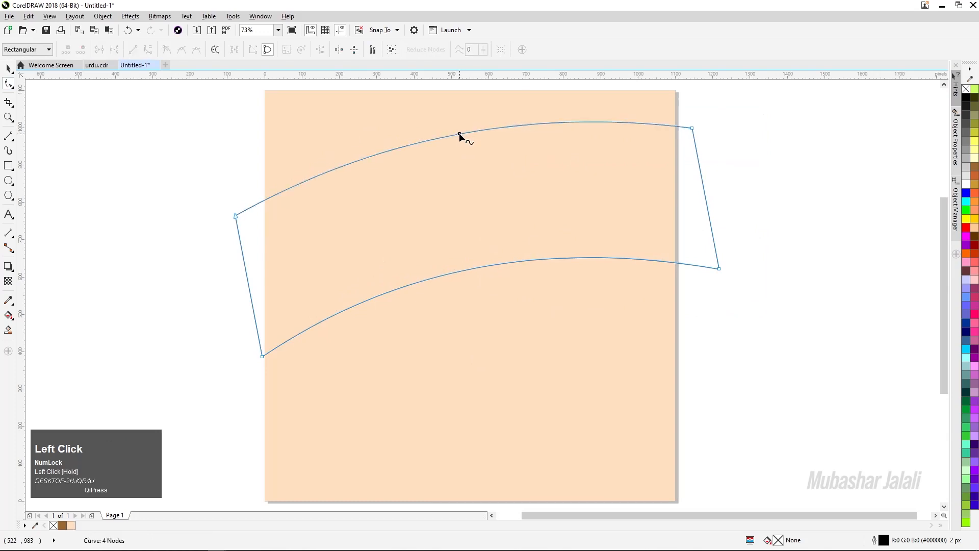
left_click_drag(797, 262, 391, 377)
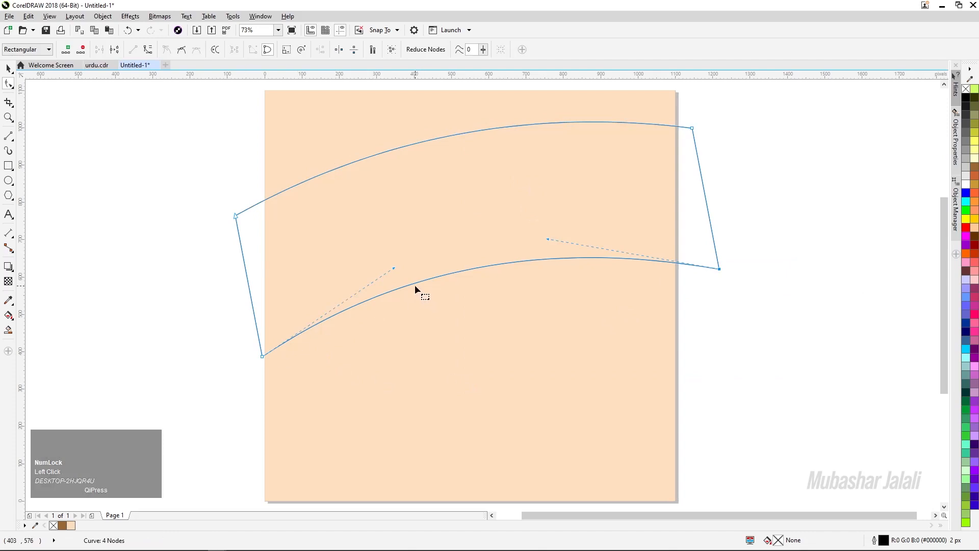
left_click_drag(414, 280, 415, 286)
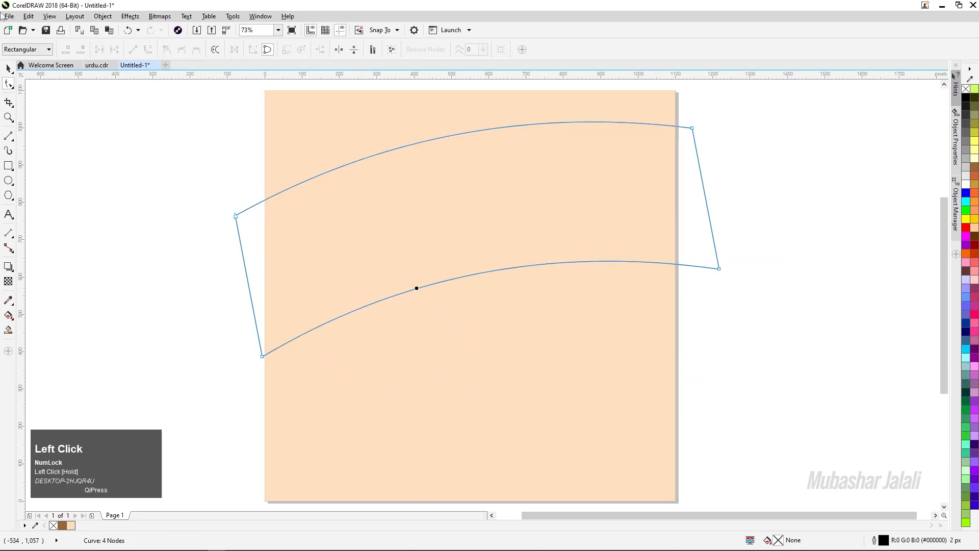
Nudge the flattened arch vertically to about Y 681 px
left_click(9, 68)
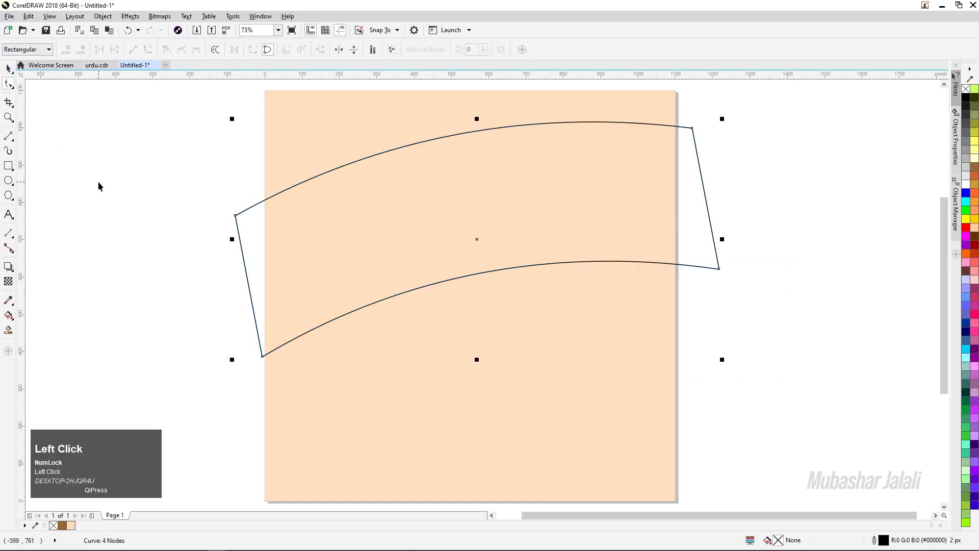
left_click(256, 253)
key("Up")
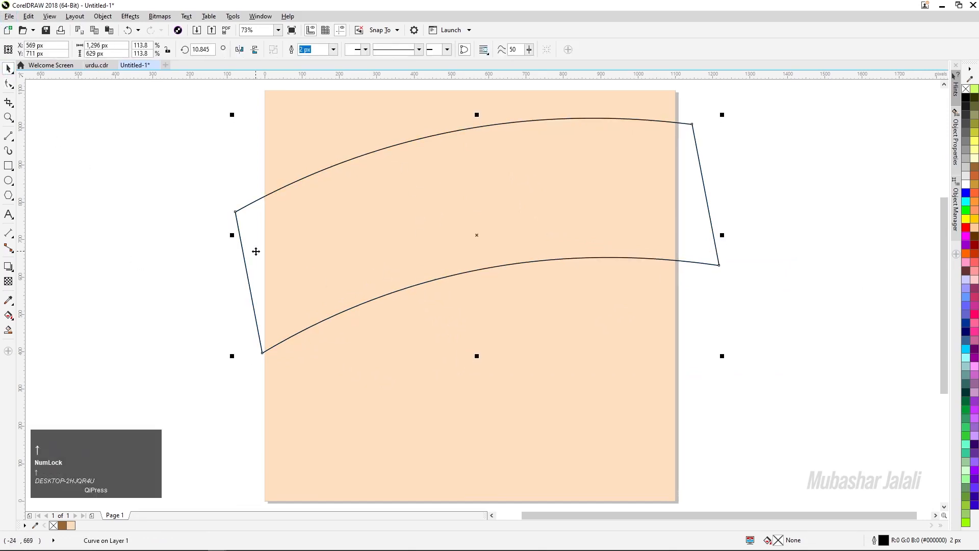
key("Down")
key("Down")
key("Down")
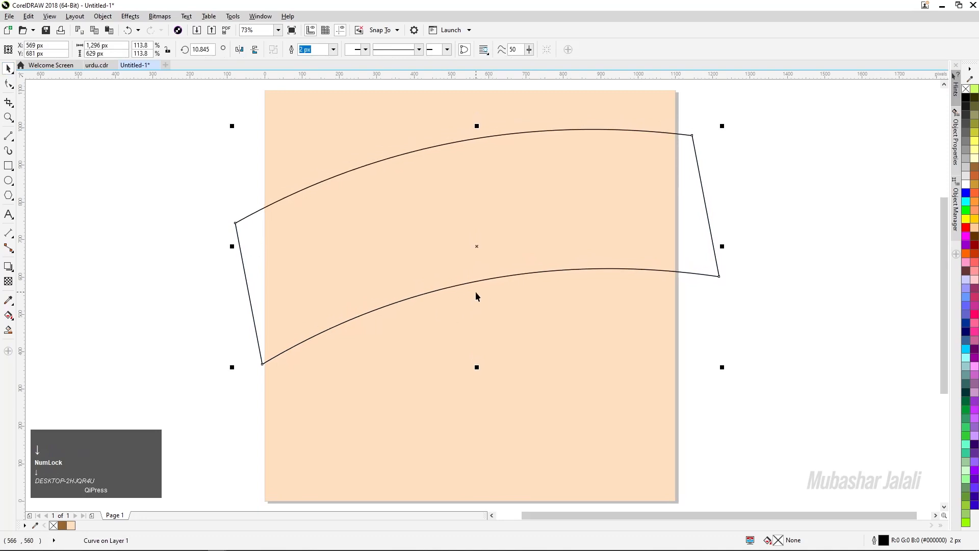
Rotate the arch to about 14.2° and nudge it to about X 559, Y 685 px
left_click(696, 209)
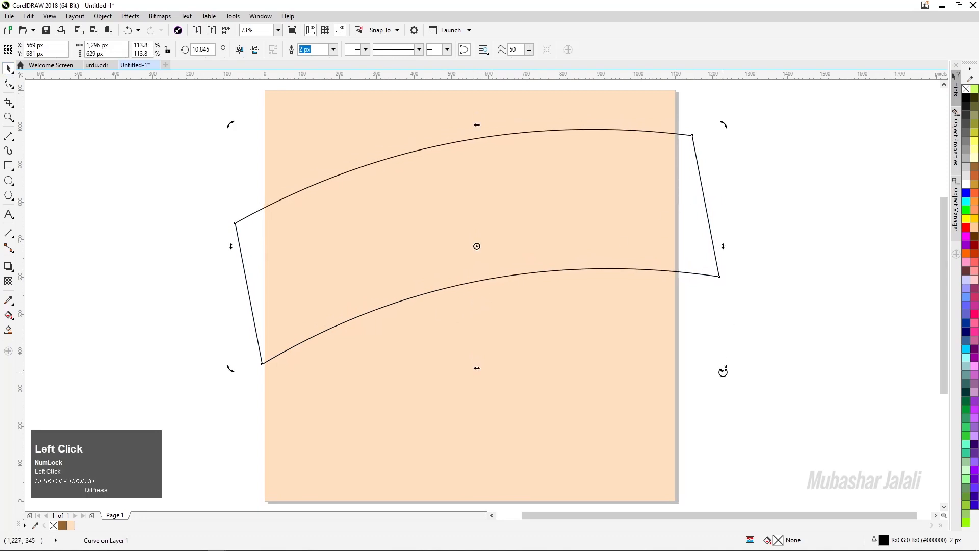
left_click_drag(724, 368, 729, 358)
key("Left")
key("Right")
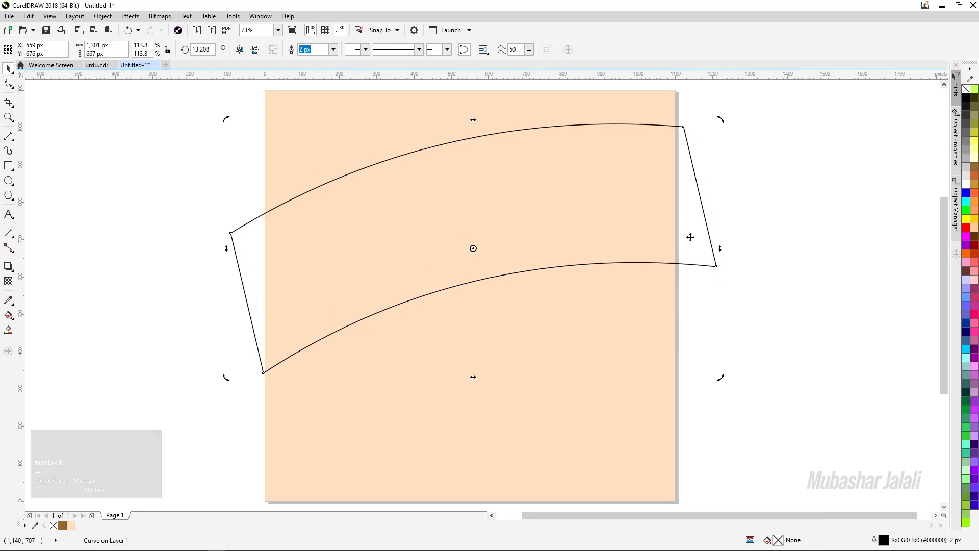
left_click_drag(720, 374, 721, 376)
key("Up")
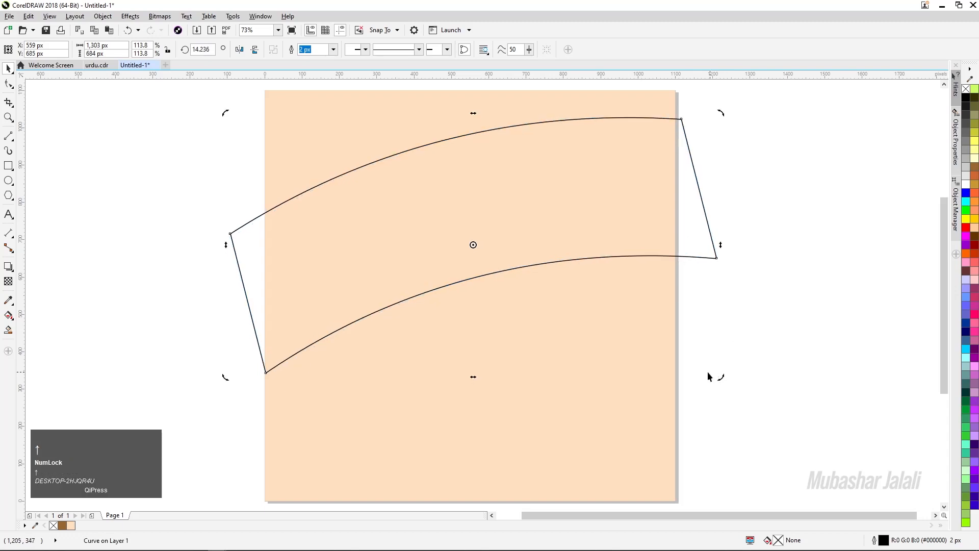
left_click(255, 255)
left_click(243, 257)
left_click(162, 219)
left_click(241, 257)
key("Up")
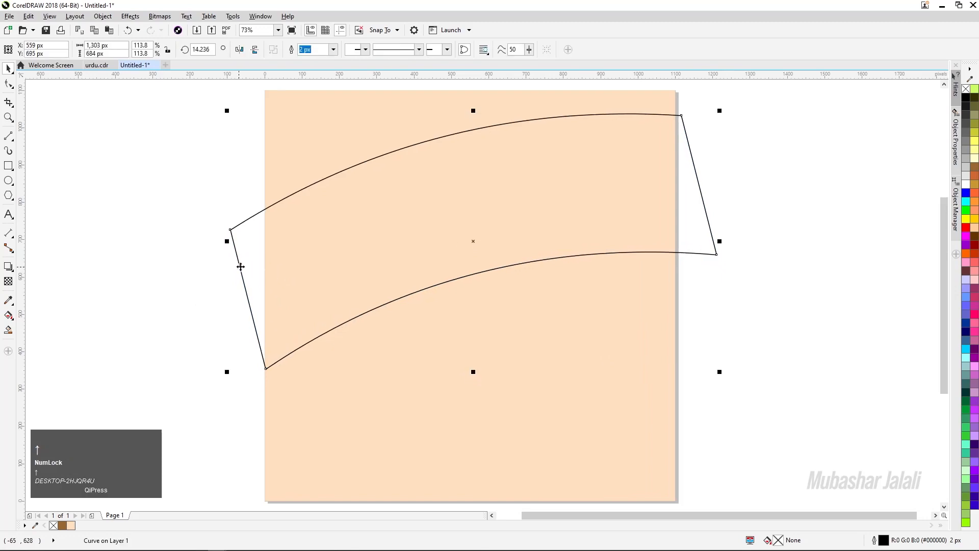
key("Up")
key("Down")
key("Down")
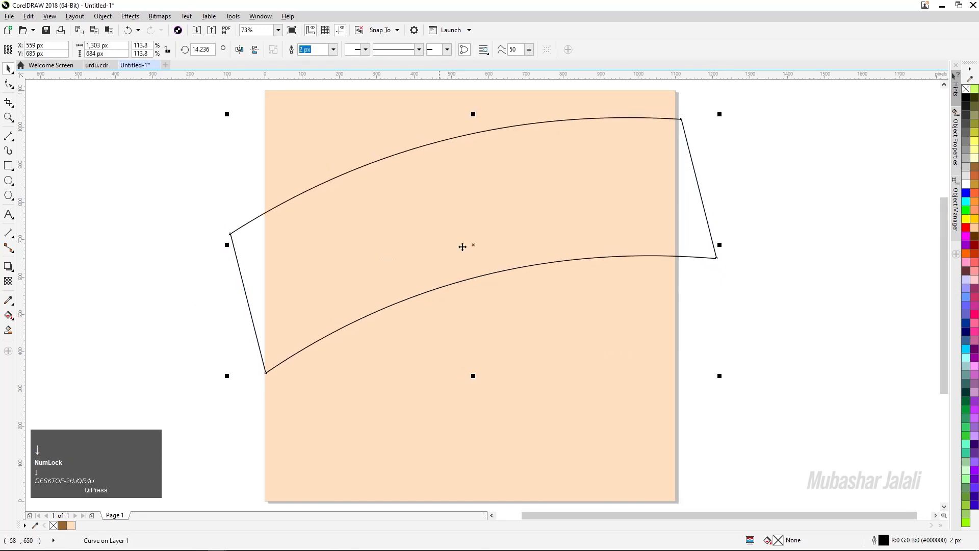
Rotate the arch to about 16° and enlarge it to about 116%, with its ends extending past both page sides
left_click(670, 217)
left_click_drag(719, 374, 718, 366)
key("Up")
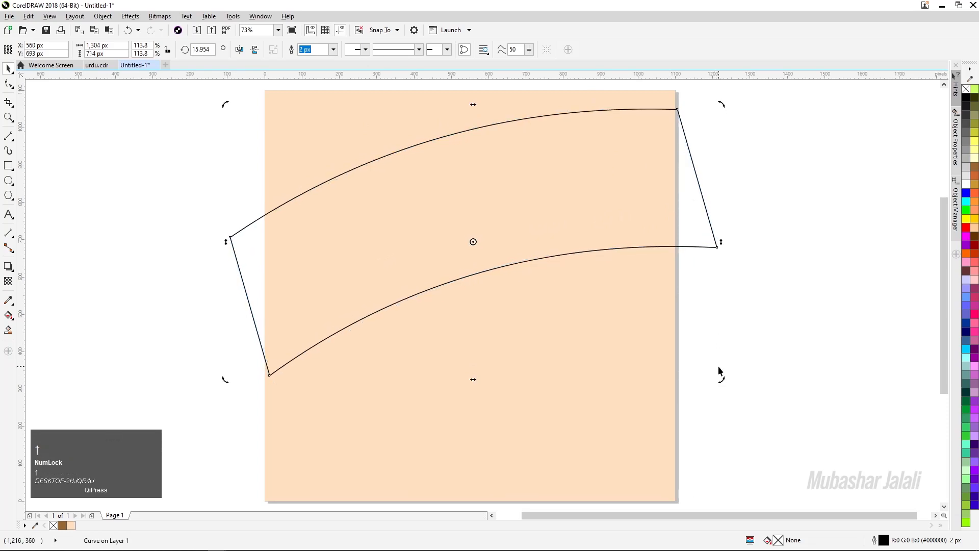
key("Left")
key("Right")
left_click(251, 272)
mouse_move(227, 378)
left_mouse_down()
mouse_move(219, 323)
mouse_move(221, 389)
left_mouse_up()
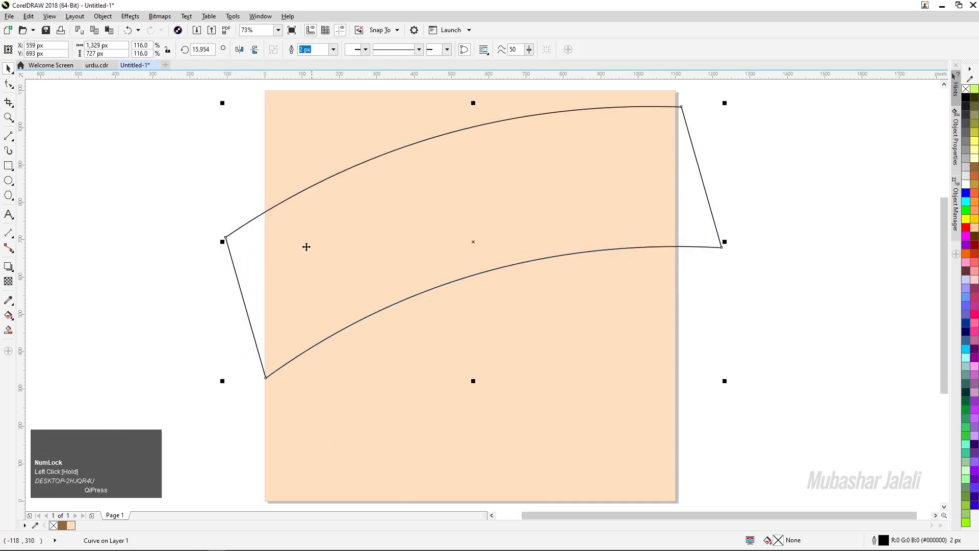
Replace the tilted arch with a new rectangle about 1,292 × 308 px spanning the upper part of the page beyond both sides
scroll(328, 260, "down", 3)
key("Delete")
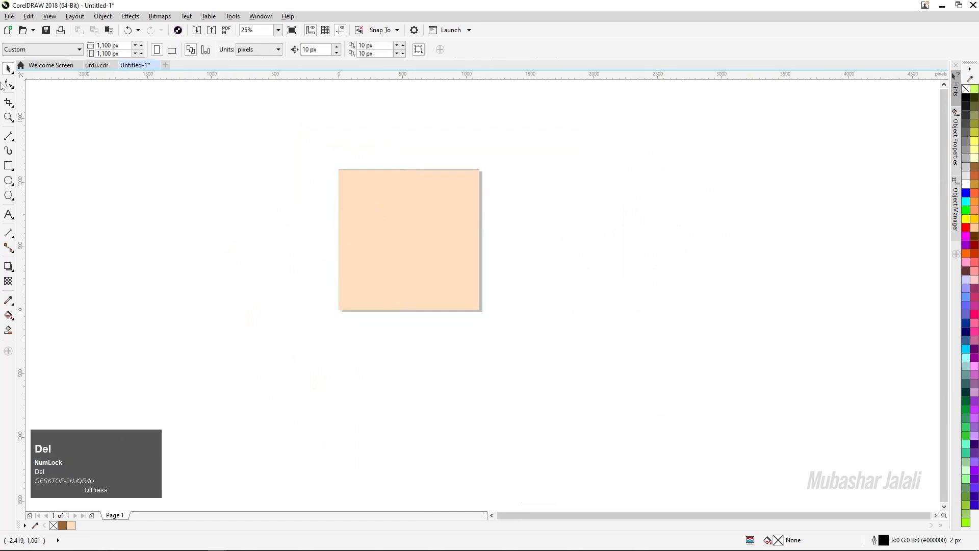
left_click(8, 166)
left_click_drag(325, 195, 490, 243)
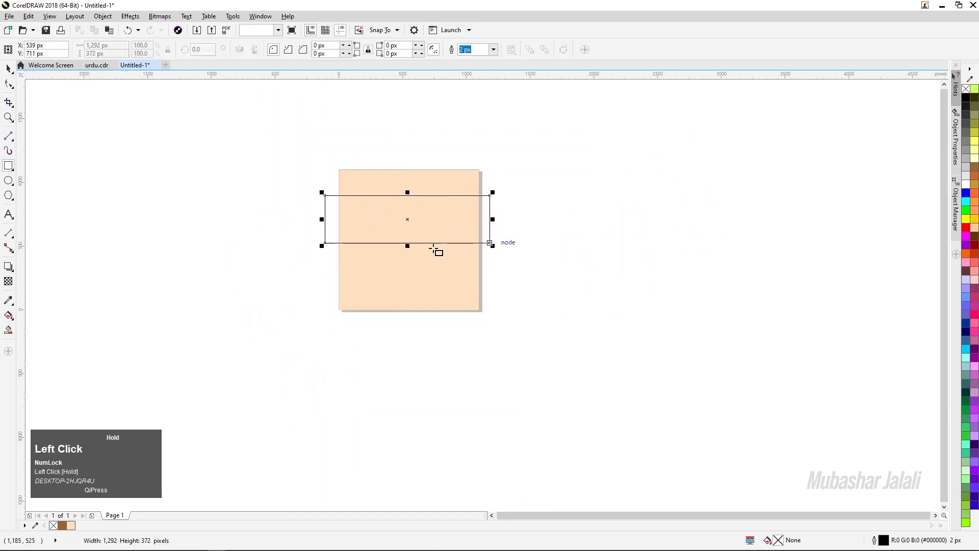
scroll(398, 221, "up", 2)
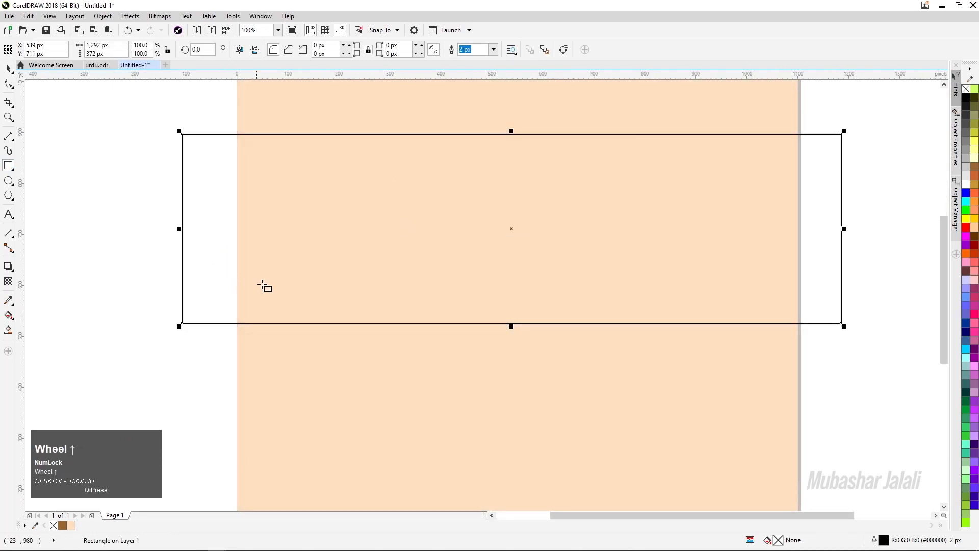
left_click_drag(511, 326, 510, 294)
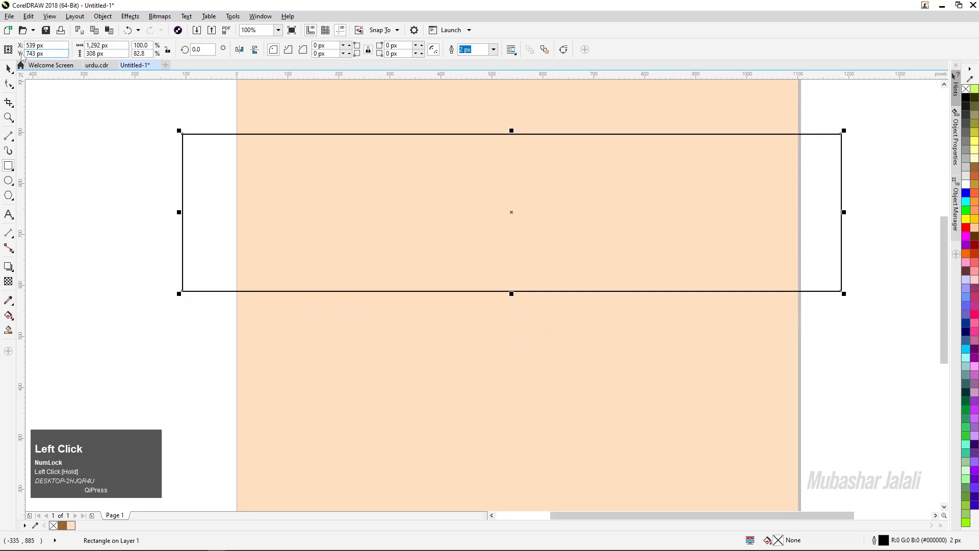
left_click(8, 69)
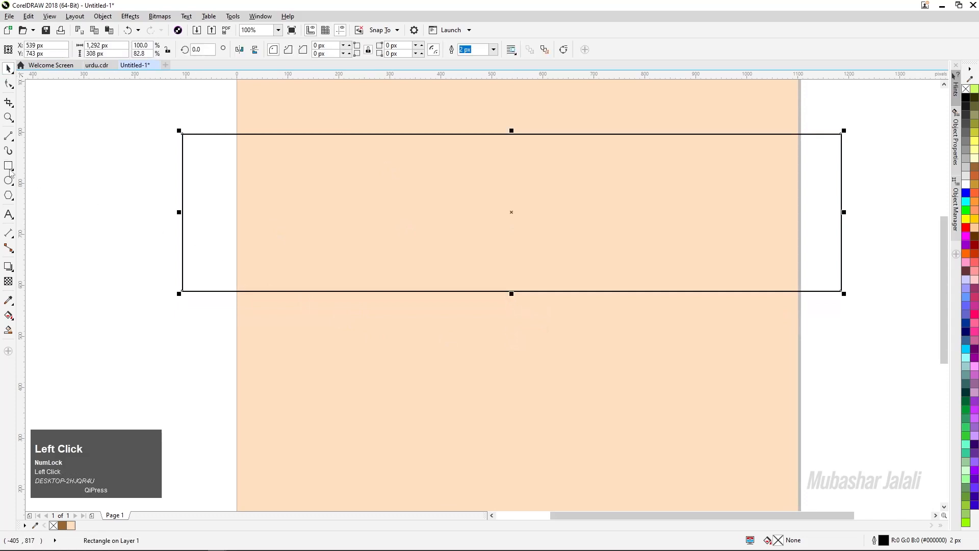
Convert the rectangle to curves and turn its upper and lower sides into curved segments
left_click(8, 84)
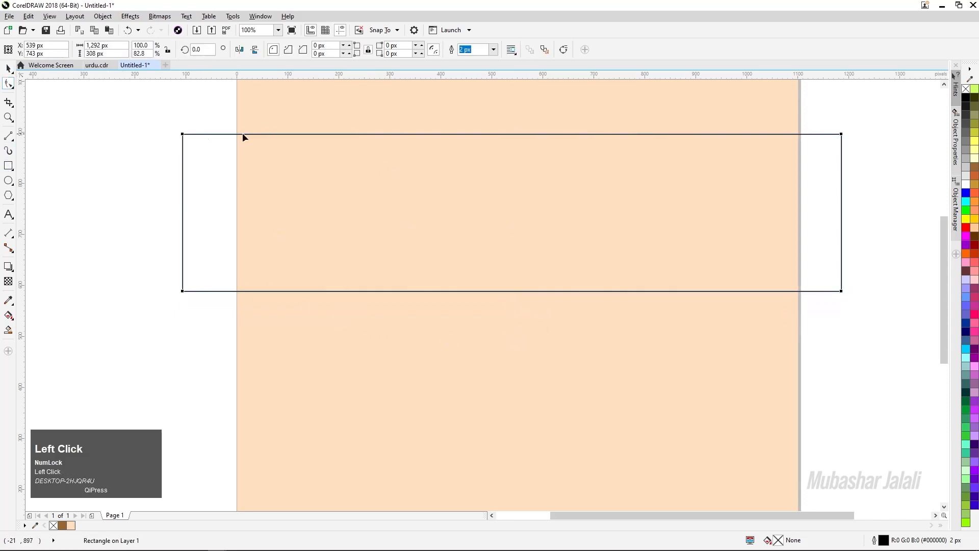
key("ctrl+q")
left_click(655, 134)
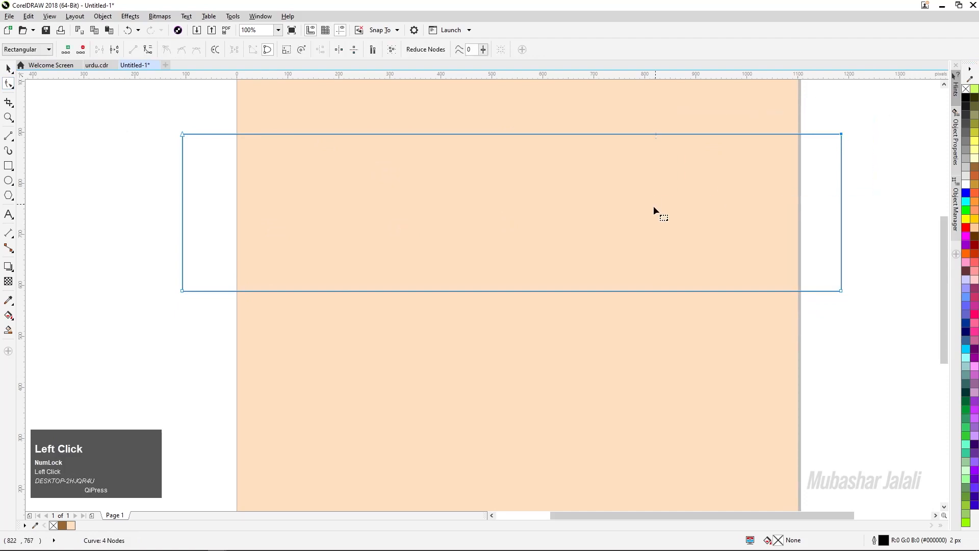
left_click(148, 50)
right_click(181, 290)
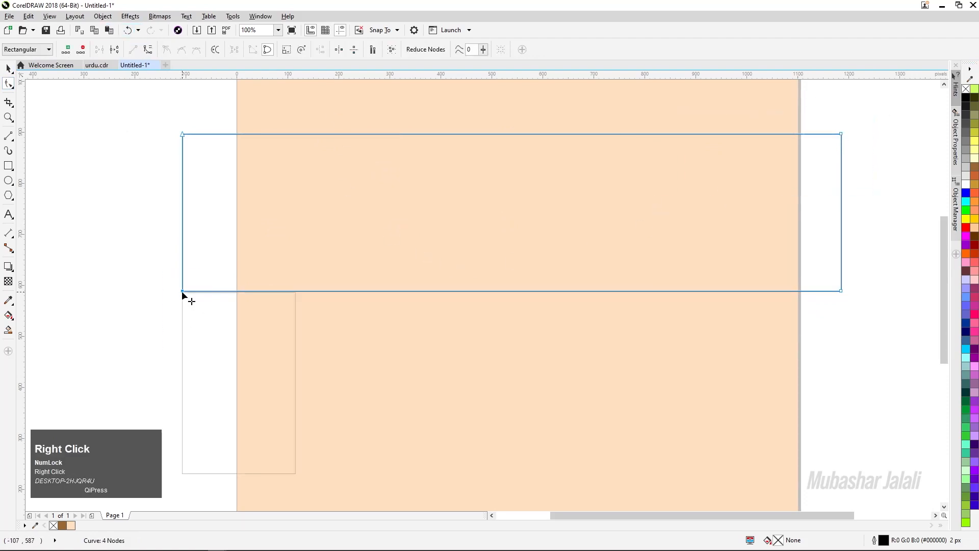
left_click(229, 338)
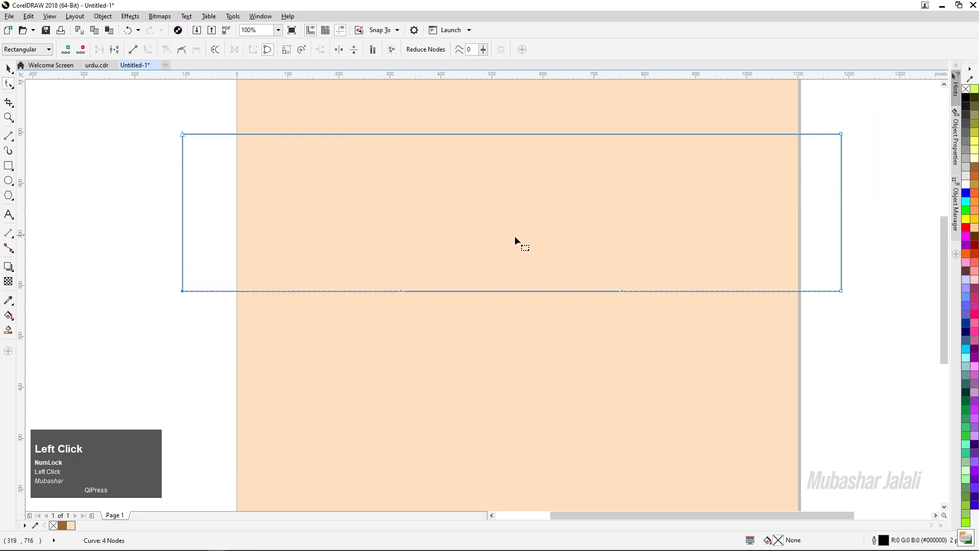
Bow the shape's upper and lower sides upward into matching shallow arcs, with the upper arc peaking at about Y 975 px
left_click(841, 134)
left_click_drag(509, 133, 506, 99)
left_click_drag(114, 234, 490, 255)
scroll(500, 271, "down", 2)
scroll(506, 257, "up", 2)
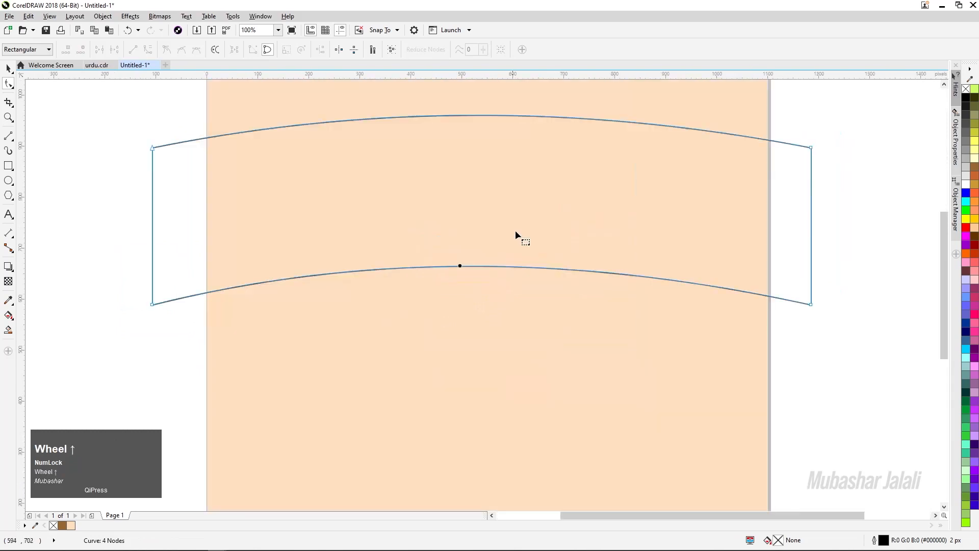
left_click(464, 116)
left_click_drag(486, 115, 486, 108)
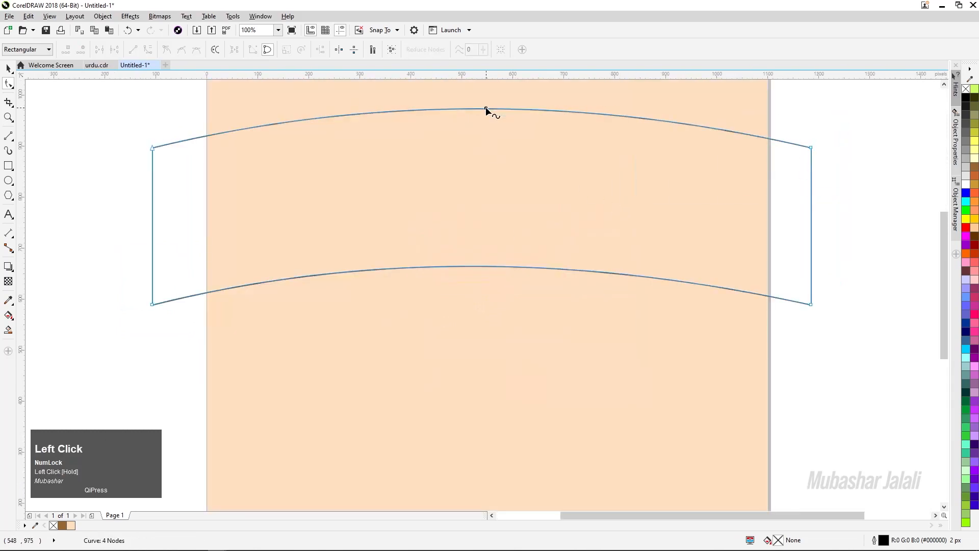
Rotate the arched band to about 10.6° and nudge it to about X 546, Y 745 px
left_click(7, 69)
left_click(184, 176)
left_click_drag(815, 308, 808, 243)
scroll(468, 323, "down", 1)
key("Down")
key("Down")
key("Down")
key("Down")
key("Up")
key("Up")
key("Up")
left_click(726, 207)
left_click(625, 243)
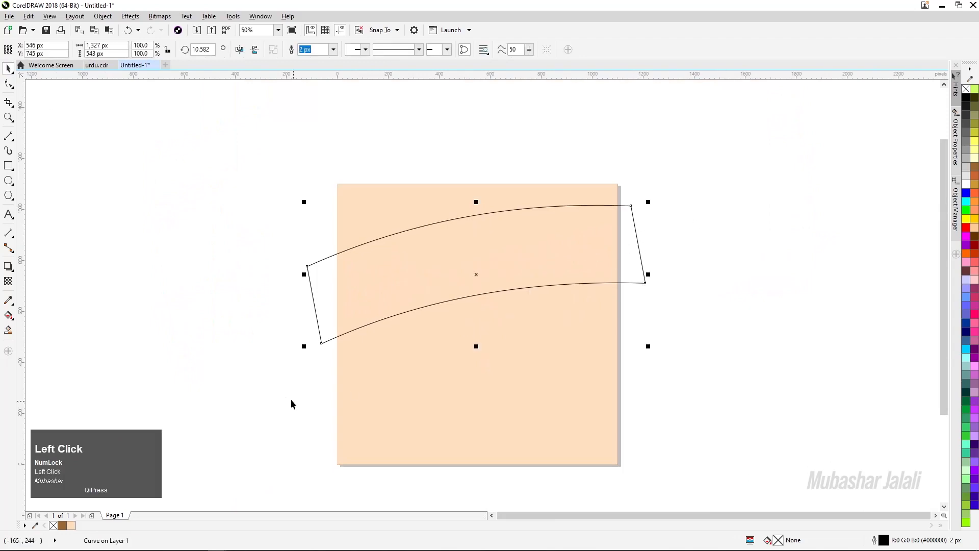
Enlarge the band to 103%, about 1,366 × 559 px, and nudge it to about X 566, Y 705 px
left_click_drag(304, 346, 299, 349)
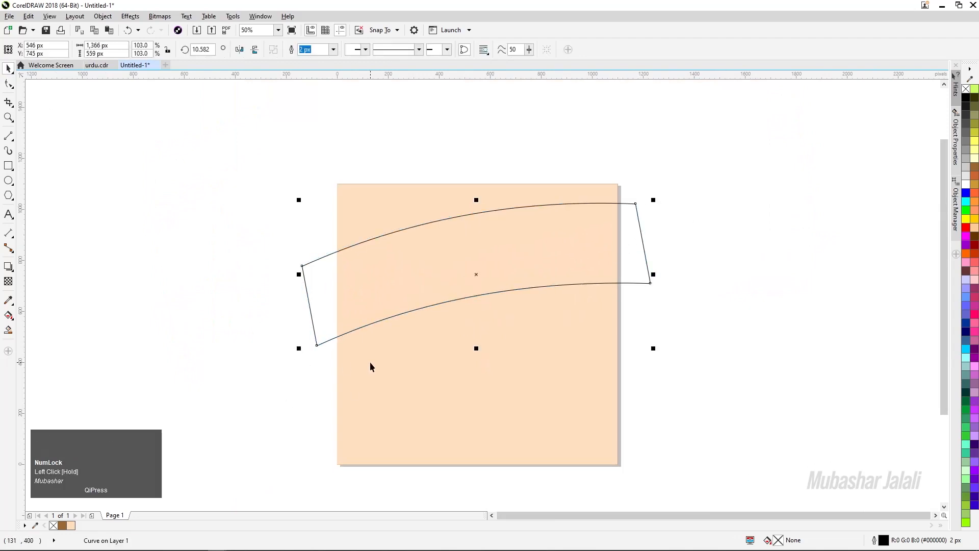
key("Right")
key("Right")
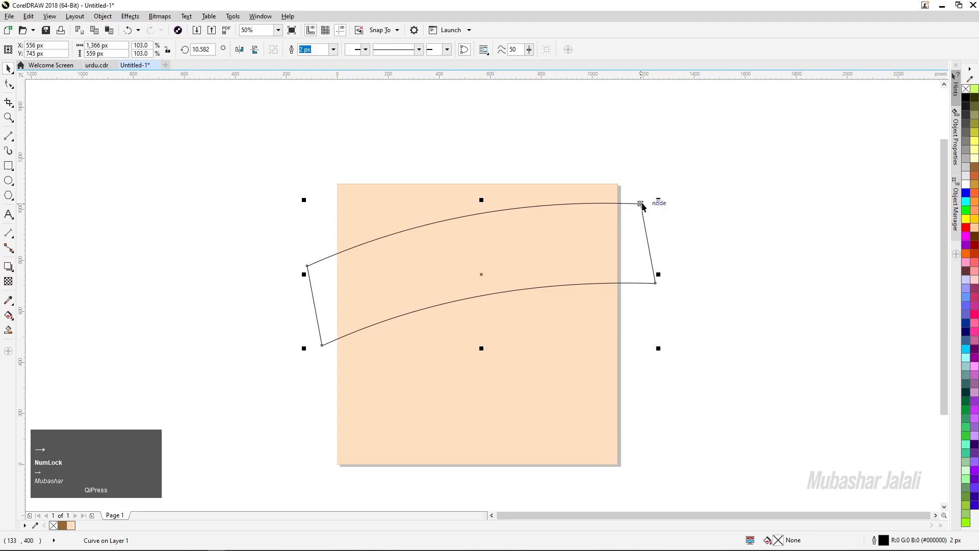
scroll(643, 206, "up", 1)
scroll(491, 275, "down", 1)
key("Down")
key("Down")
key("Down")
key("Down")
key("Down")
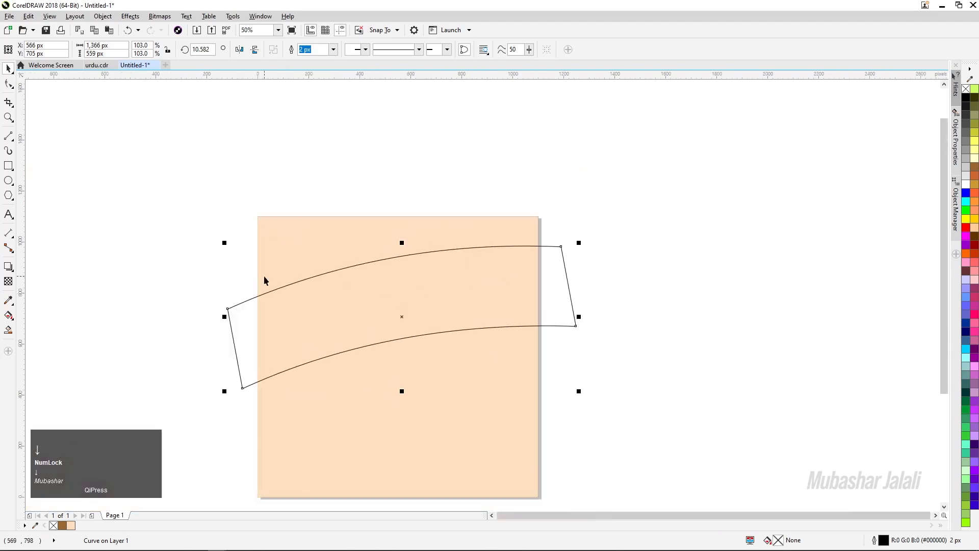
Rotate the band to about 15.3° and nudge it to about X 546, Y 694 px
left_click(555, 307)
left_click_drag(582, 397, 580, 379)
key("Left")
key("Left")
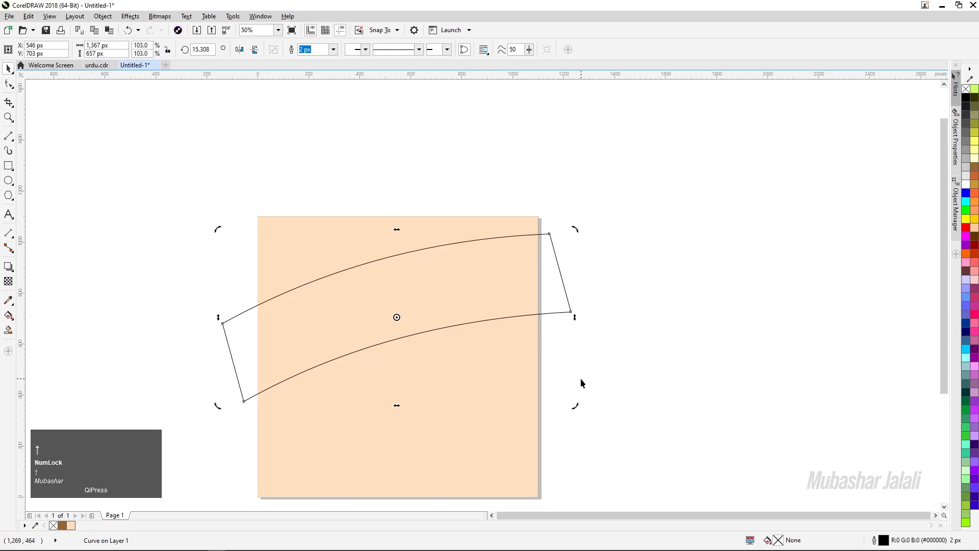
left_click(691, 301)
left_click(559, 279)
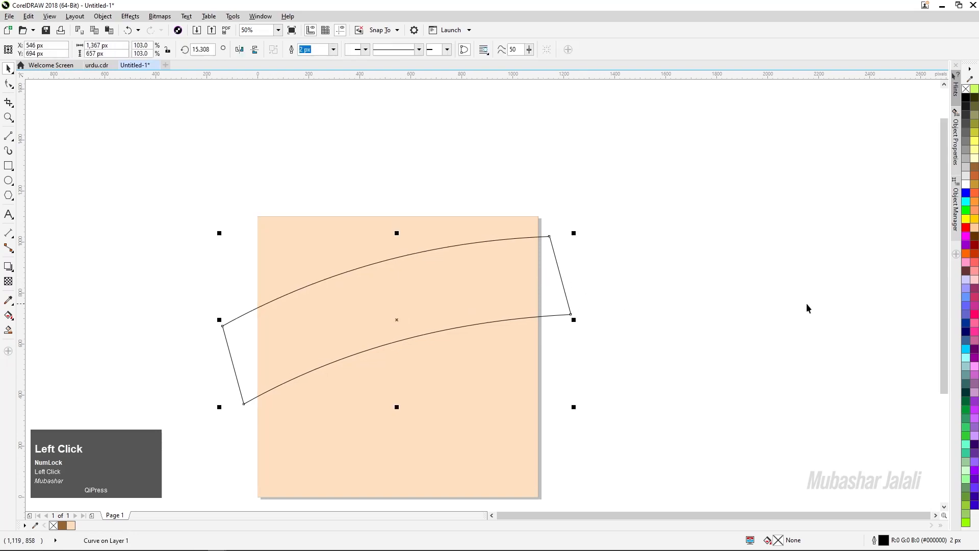
Fill the arched band with dark brown #663300 and remove its outline
left_click(974, 239)
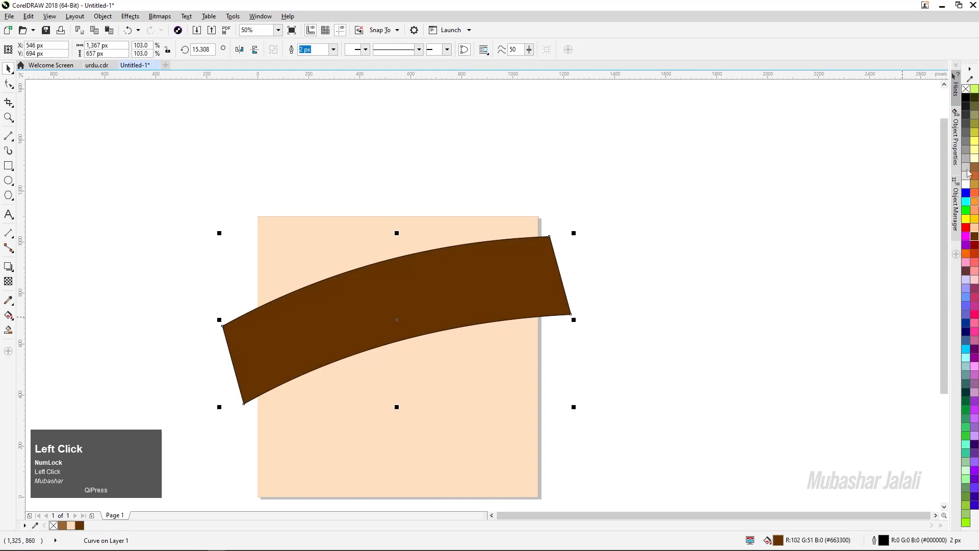
right_click(966, 88)
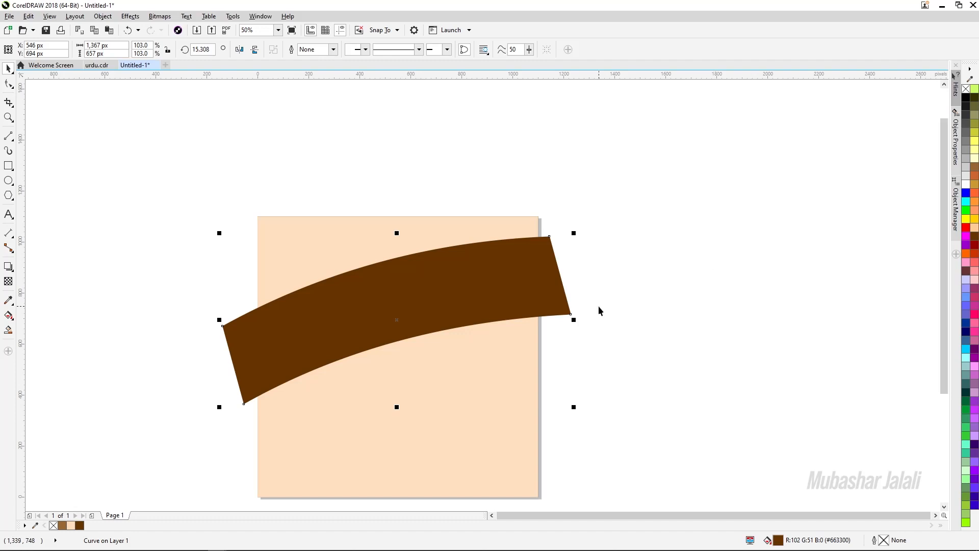
key("F4")
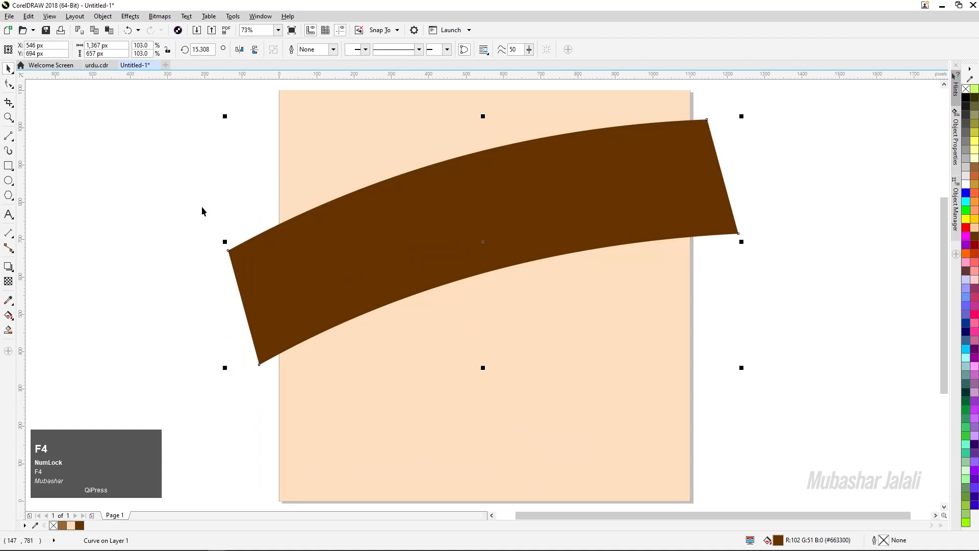
Try brown #996633 as the band's fill, and return it to dark brown #663300
left_click(255, 213)
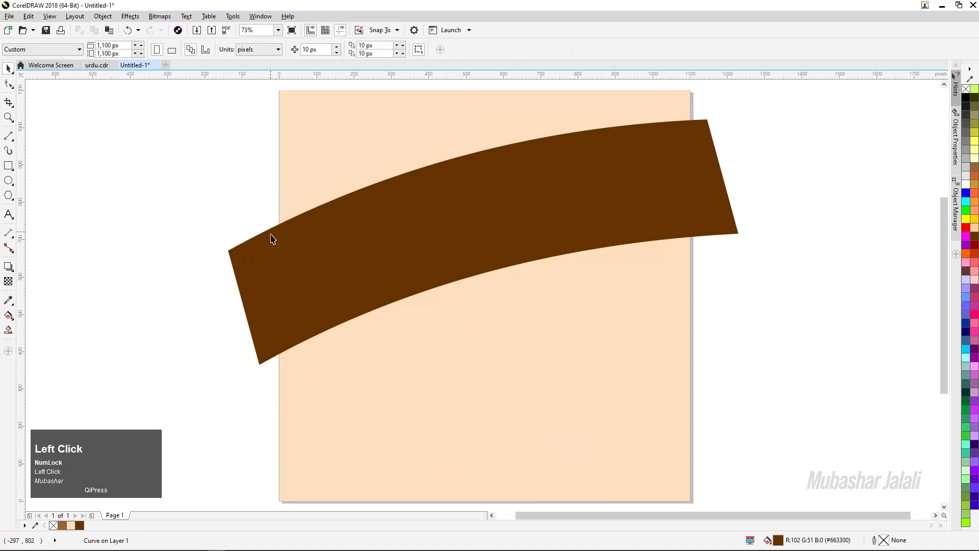
left_click(702, 189)
left_click(974, 170)
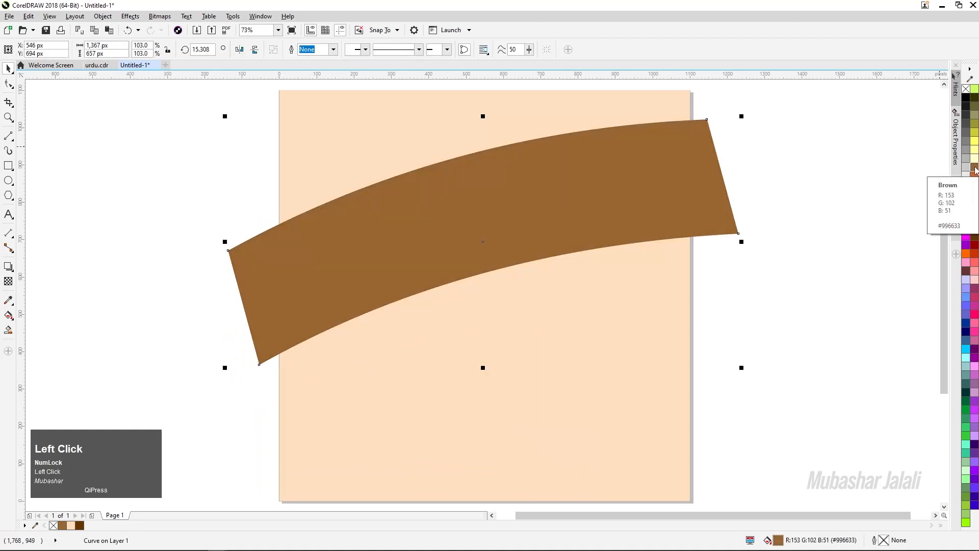
left_click(973, 236)
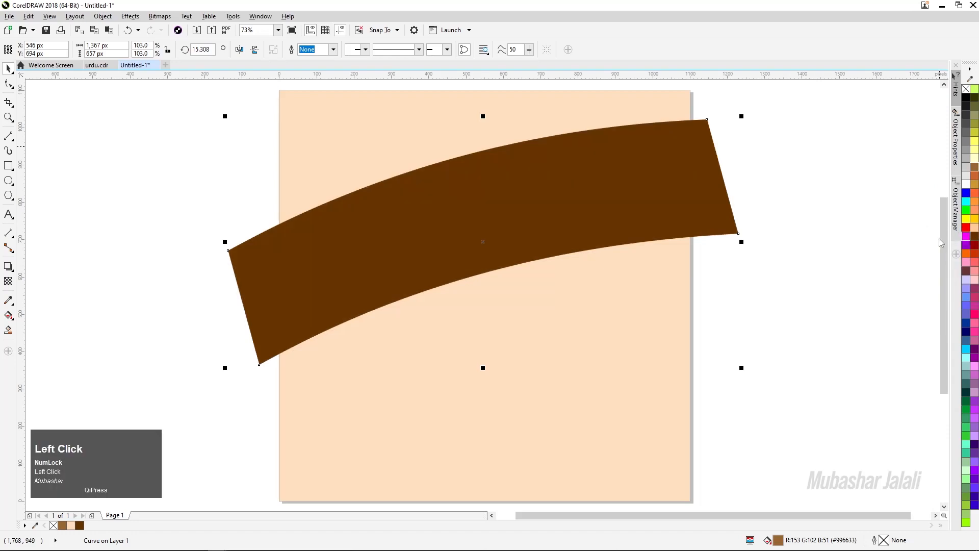
left_click(58, 176)
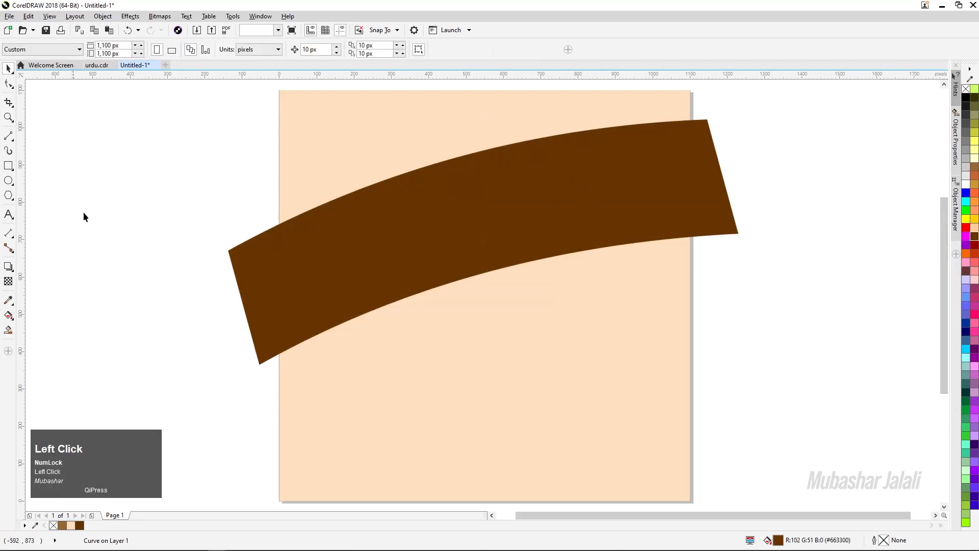
Duplicate the dark brown band, offset the copy 20 px downward and fill it white
left_click(259, 264)
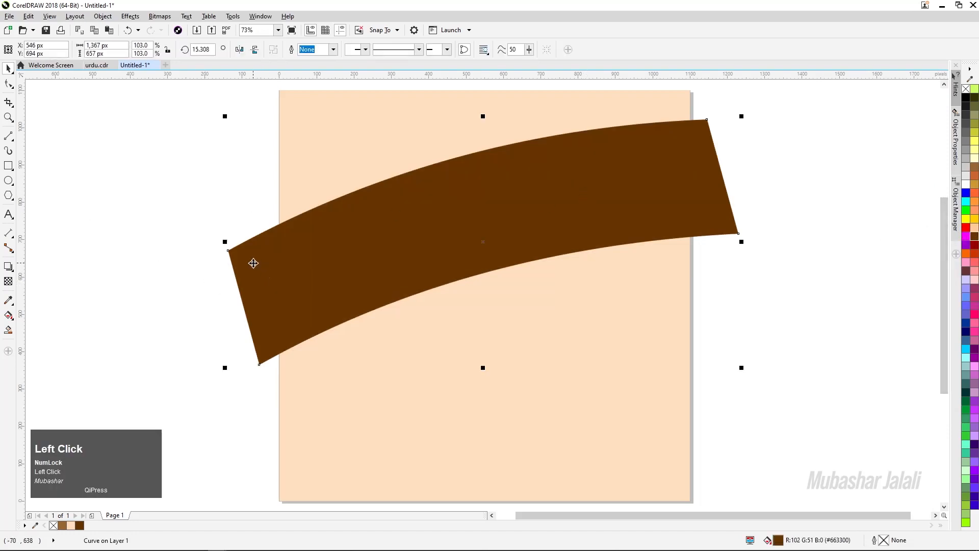
key("ctrl+c")
key("ctrl+v")
key("Down")
key("Down")
left_click(971, 188)
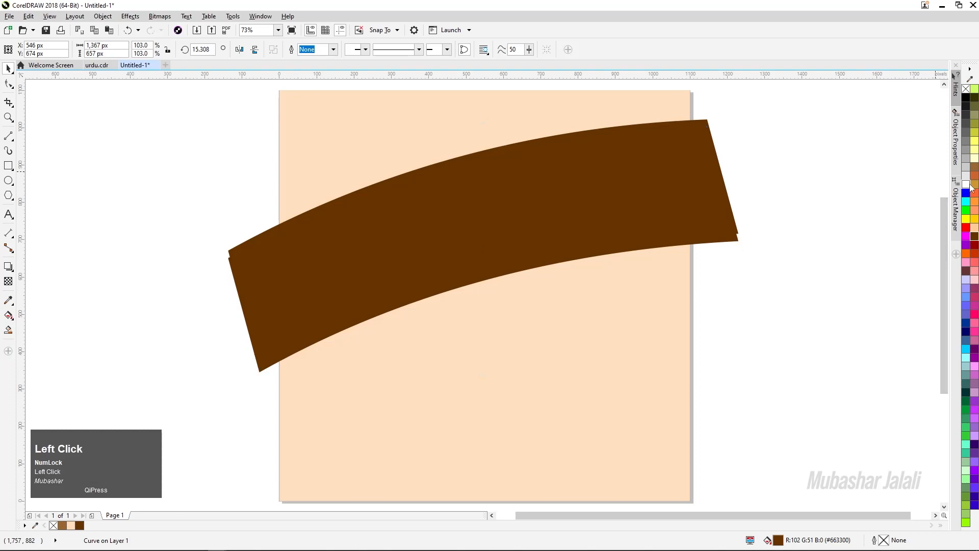
Lower the white copy until it sits about 70 px below the dark brown band, and order it behind that band
key("Down")
key("Down")
key("Down")
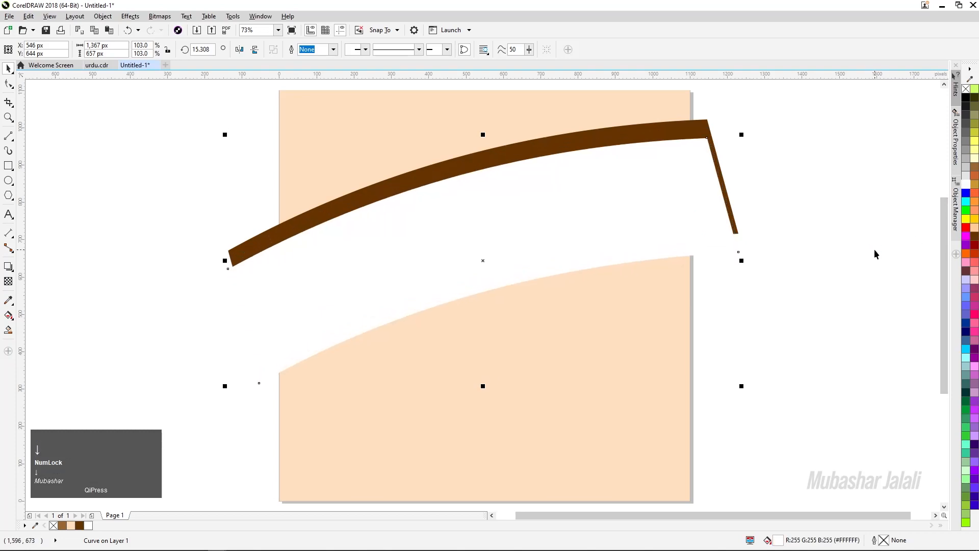
key("Down")
key("ctrl+Page_Down")
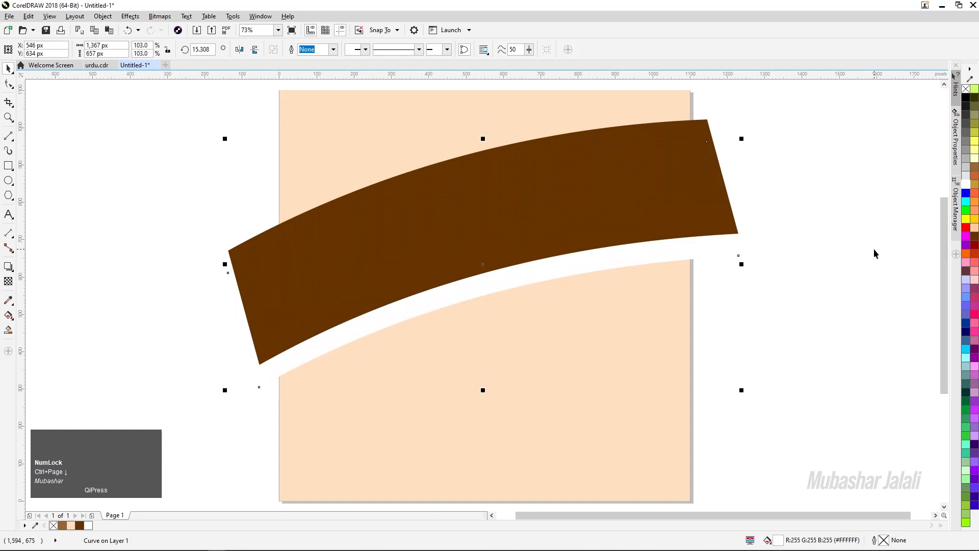
key("Down")
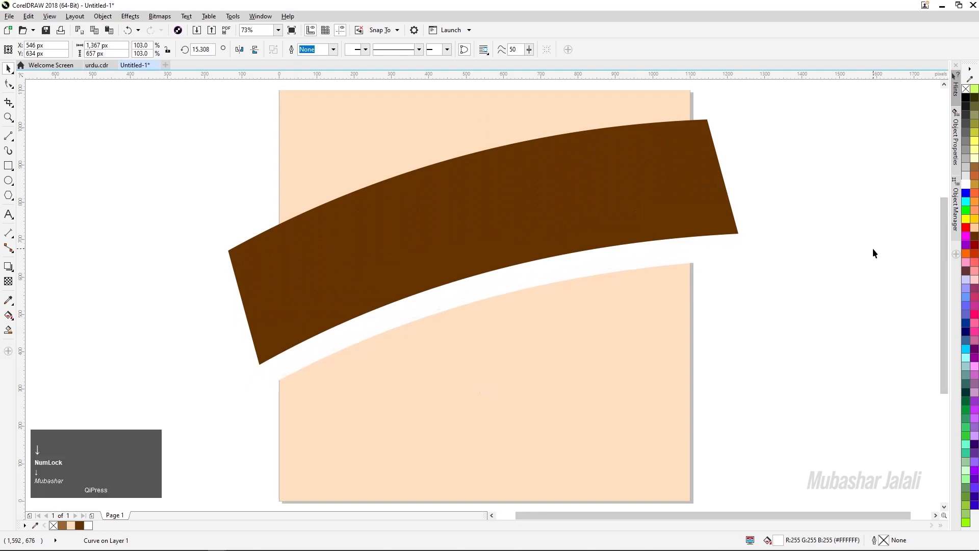
key("Down")
Rotate both bands together to about 14.7° and nudge the pair to about X 546, Y 679 px
left_click_drag(804, 90, 149, 418)
left_click_drag(207, 447, 189, 459)
left_click(566, 199)
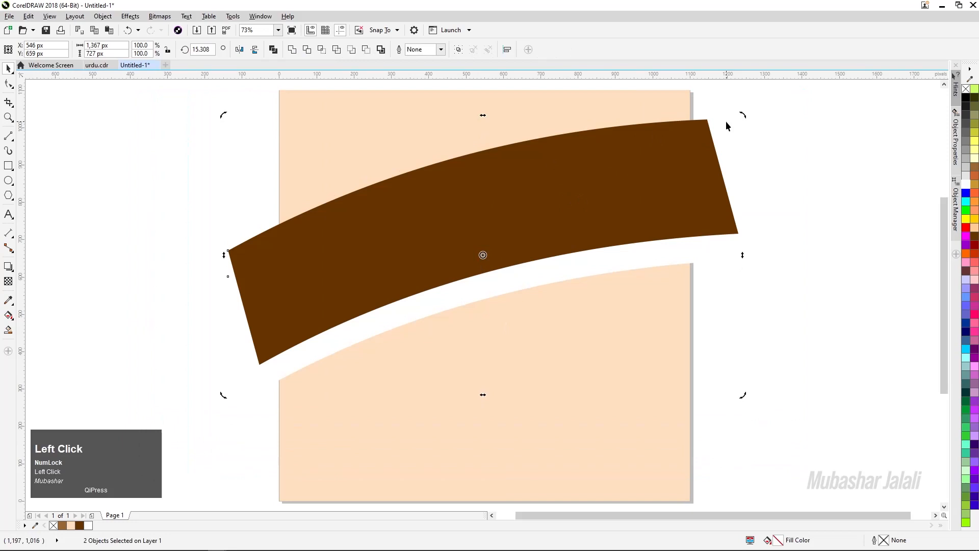
left_click_drag(743, 114, 744, 112)
key("Up")
key("Up")
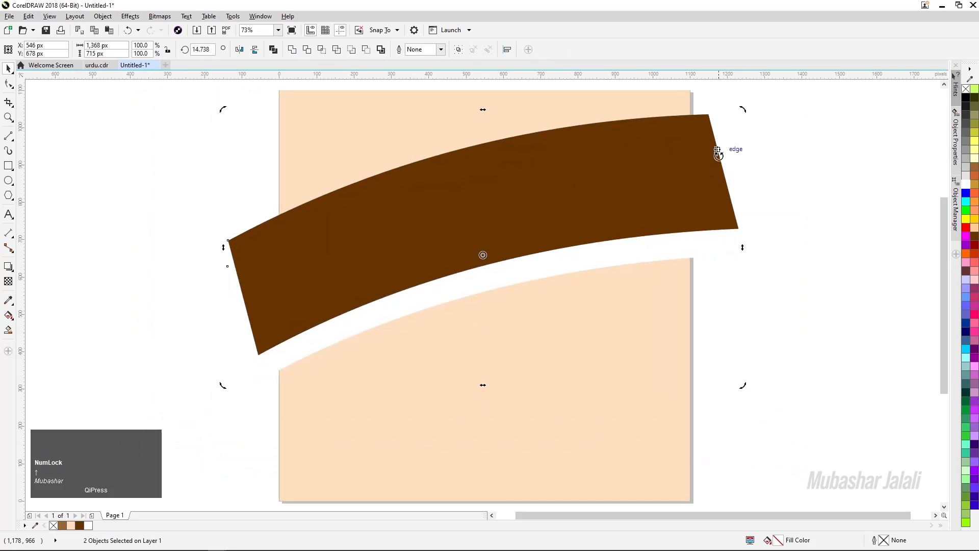
left_click(819, 185)
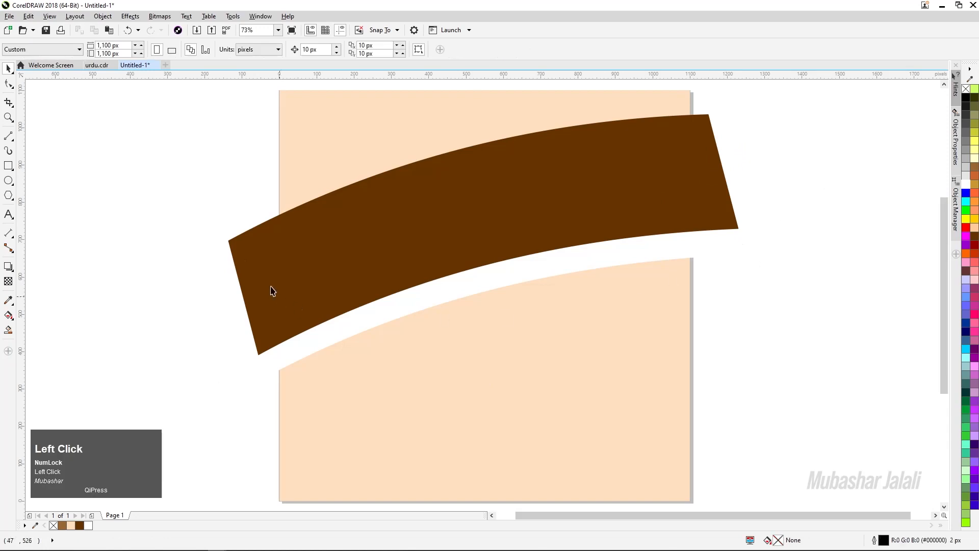
left_click_drag(174, 176, 128, 210)
left_click_drag(145, 105, 784, 377)
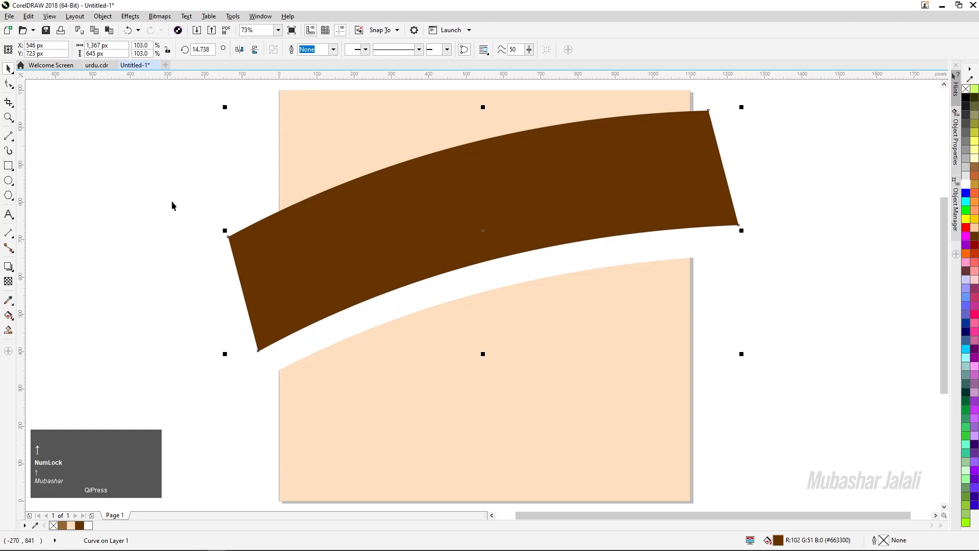
left_click(139, 350)
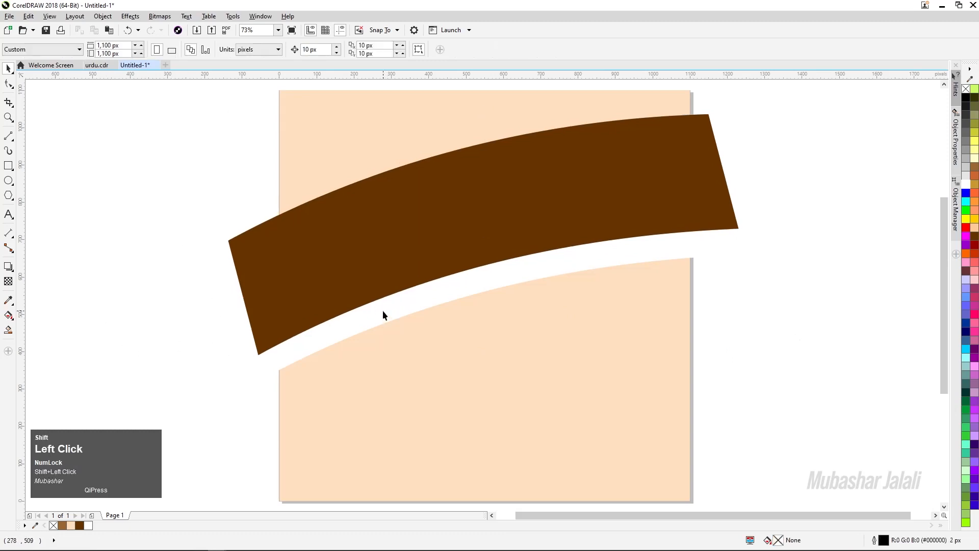
Raise both bands by 20 px, and lower the white band alone by 10 px to widen the white strip
left_click(382, 310)
left_click(327, 251, "shift")
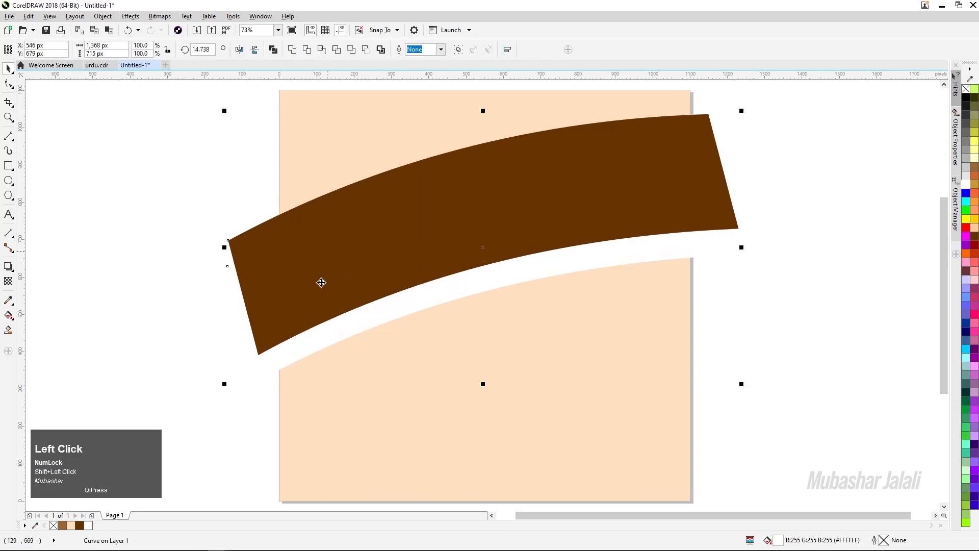
key("Up")
key("Up")
left_click(81, 244)
left_click(384, 314)
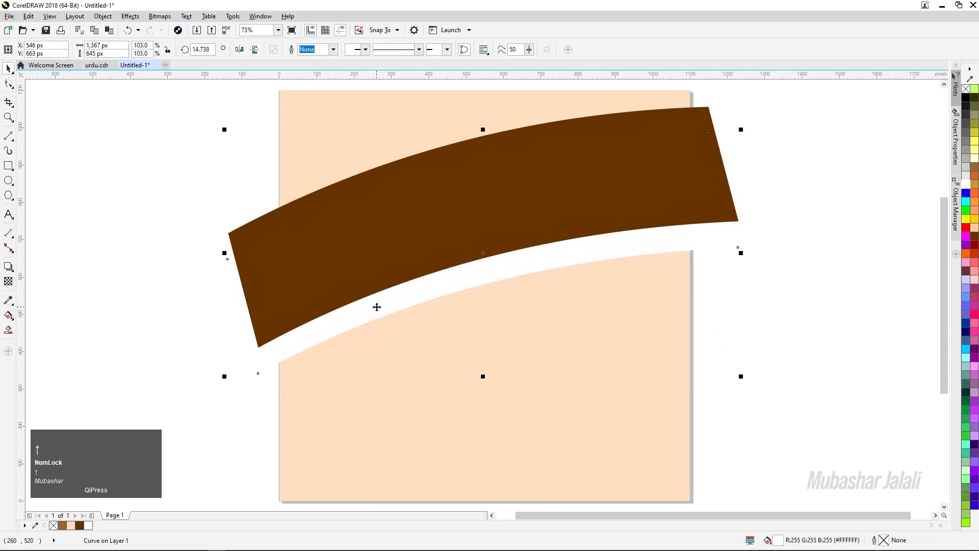
left_click(167, 226)
PowerClip the brown and white bands inside the peach page rectangle
scroll(407, 275, "down", 2)
left_click_drag(724, 89, 185, 365)
right_click(415, 214)
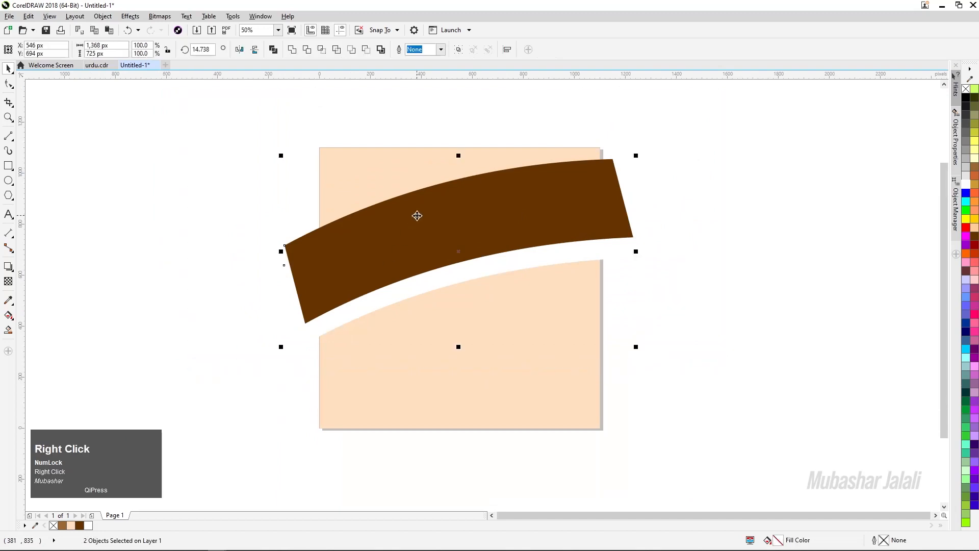
left_click(428, 218)
left_click(478, 324)
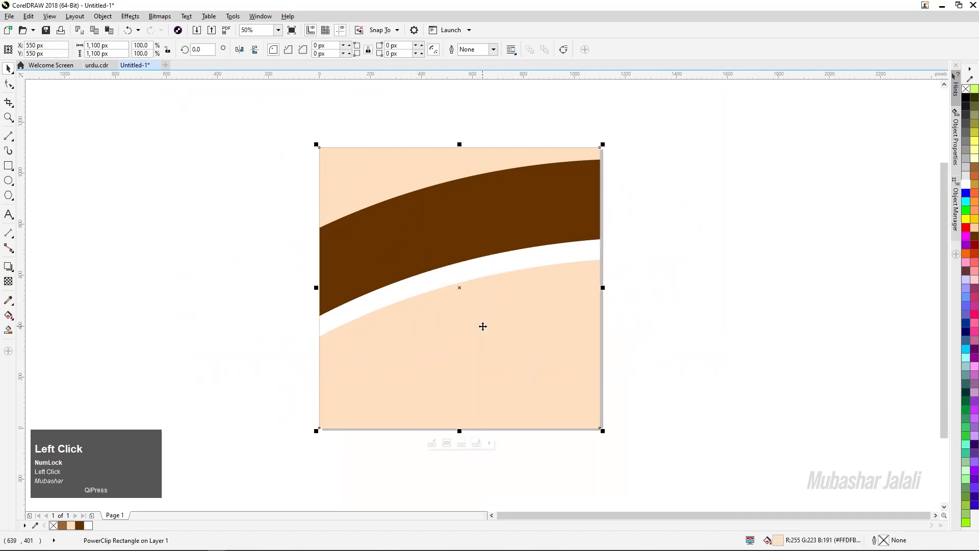
key("F4")
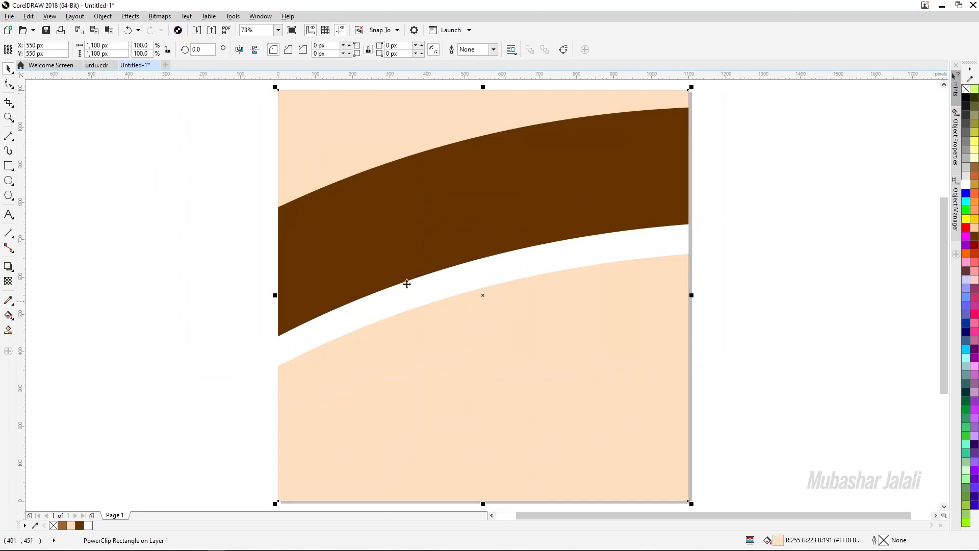
Switch to the urdu.cdr document and copy the large Urdu seminar headline beside "34"
left_click(93, 68)
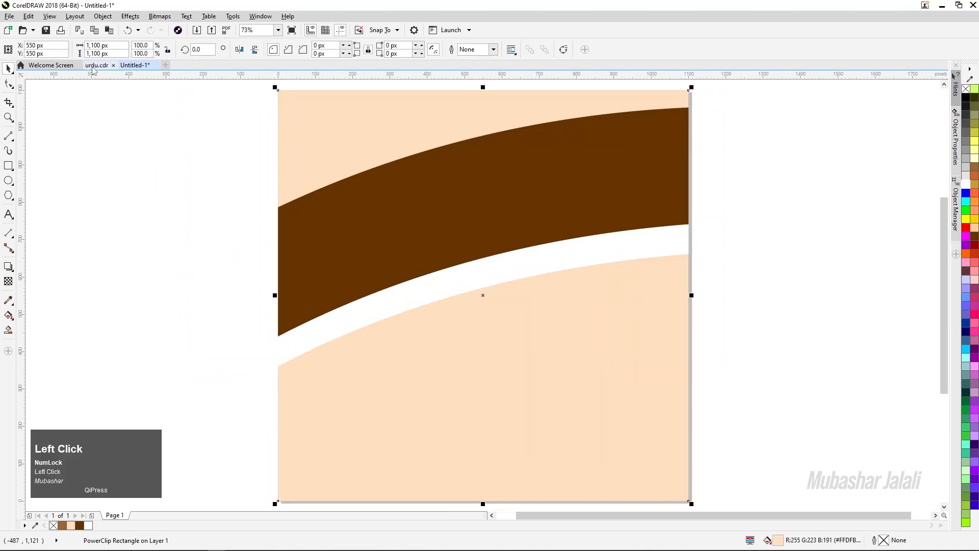
scroll(438, 349, "down", 1)
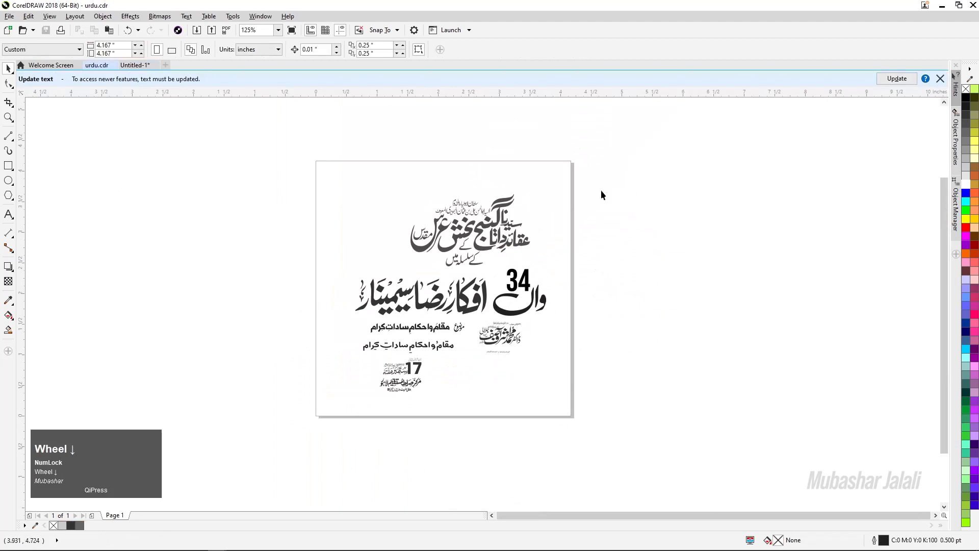
key("F4")
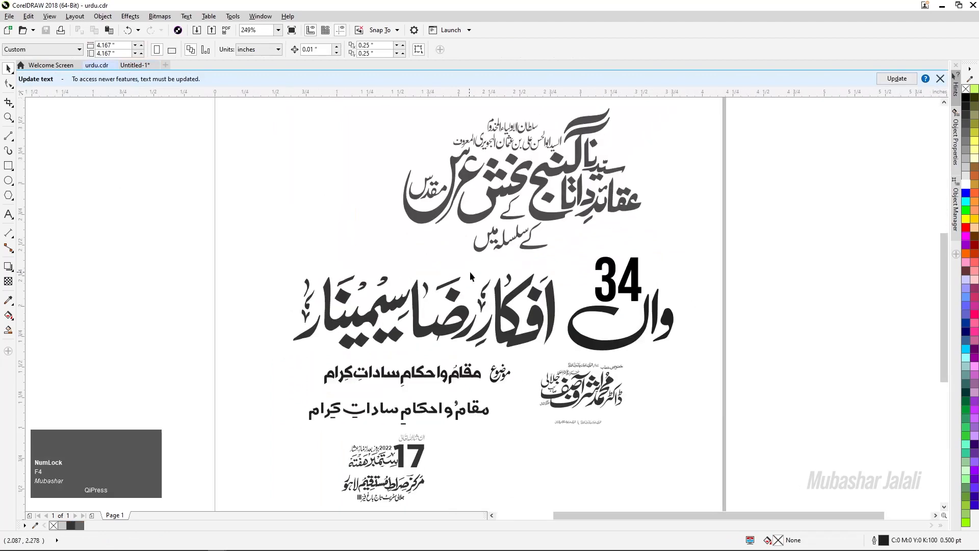
left_click(507, 336)
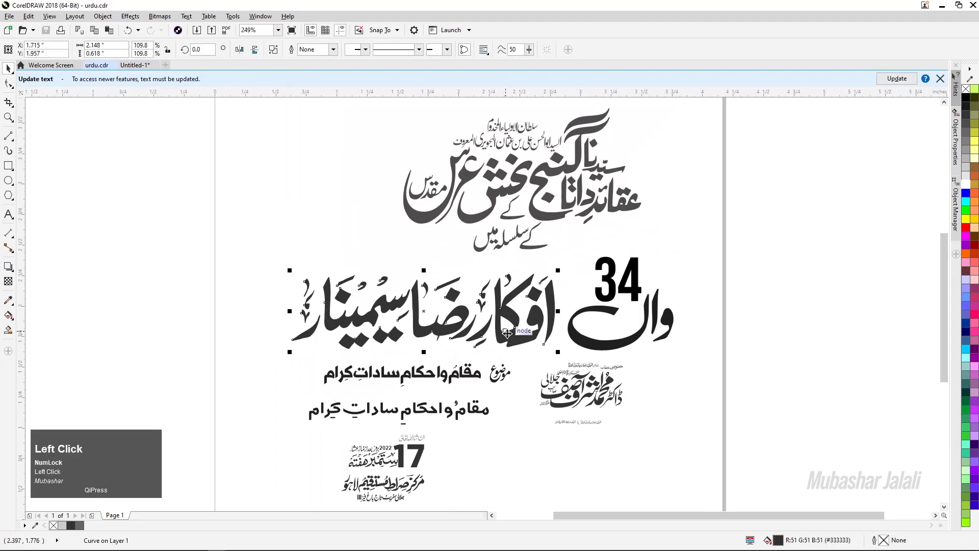
key("ctrl+c")
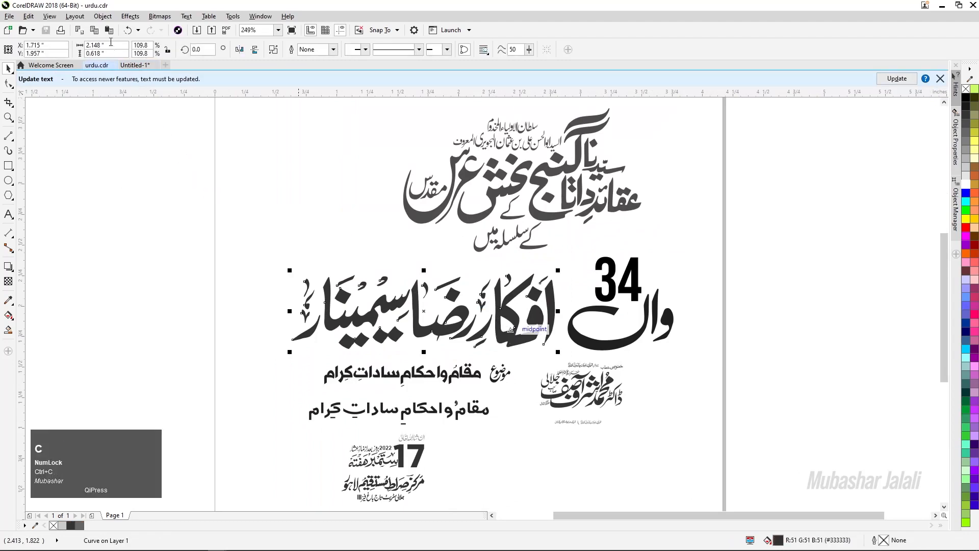
Paste the copied headline into the Untitled-1 poster, move it onto the brown band and rotate it about 16.2° along the arch
left_click(145, 66)
key("ctrl+v")
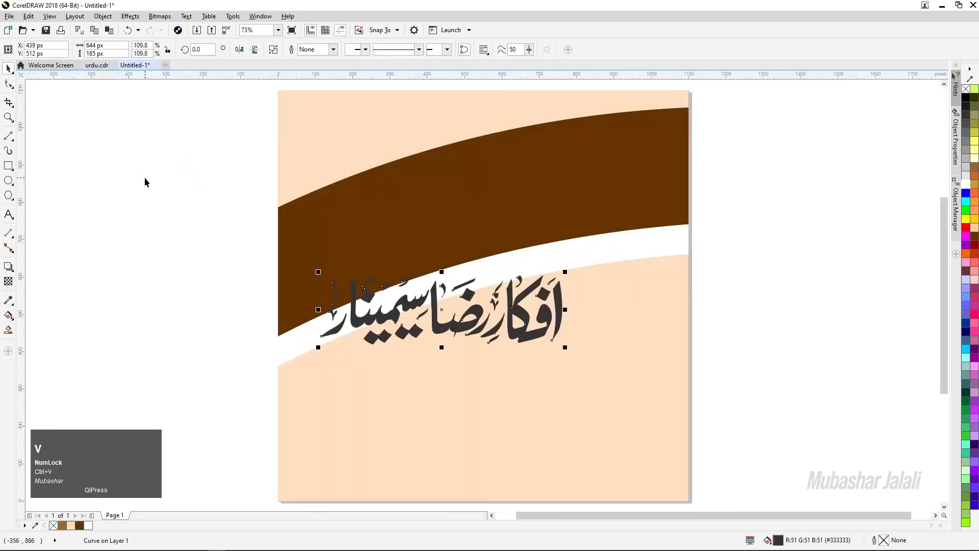
left_click_drag(449, 319, 479, 240)
left_click(520, 238)
left_click_drag(592, 257, 604, 220)
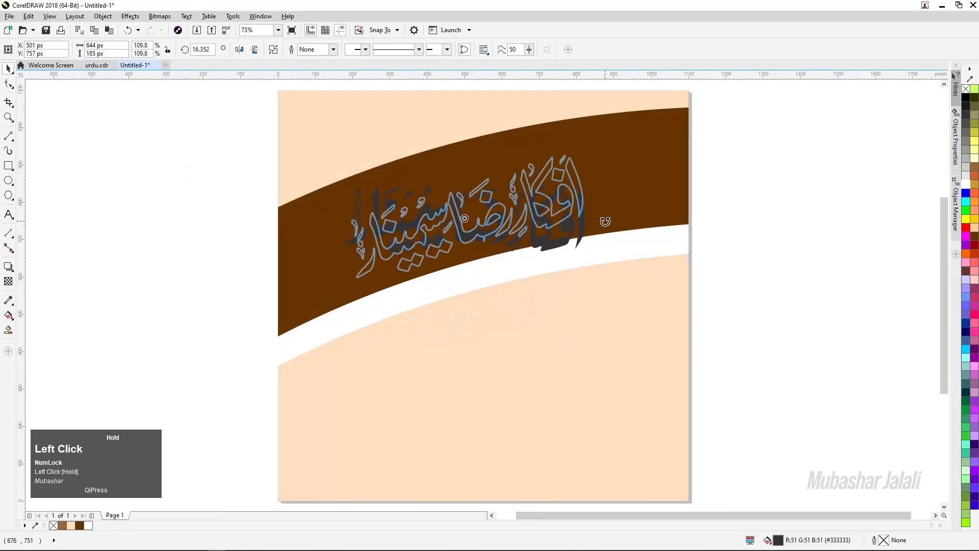
left_click(223, 273)
left_click(418, 246)
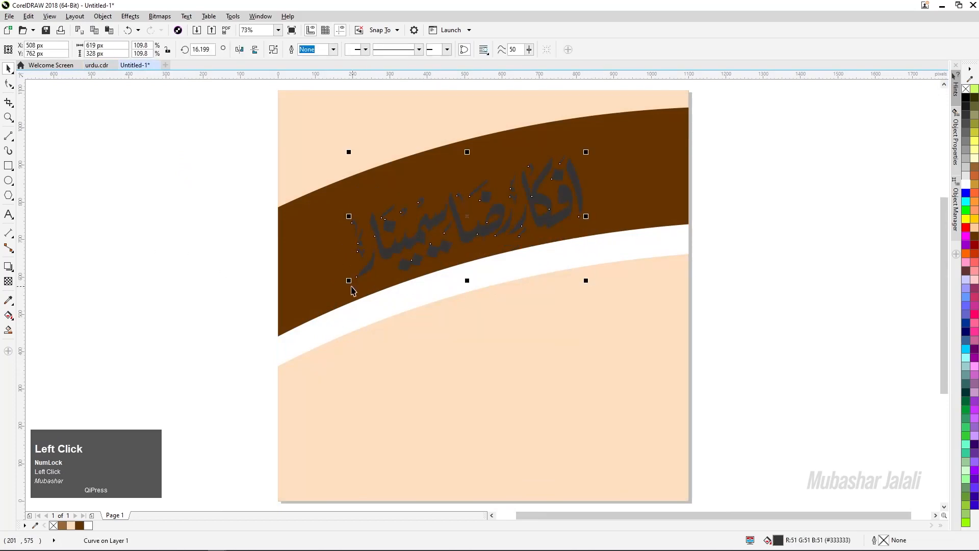
Enlarge the headline to about 129%, raise it on the brown band and reduce its tilt to about 14.3°
left_click_drag(350, 282, 329, 294)
key("Up")
key("Up")
key("Up")
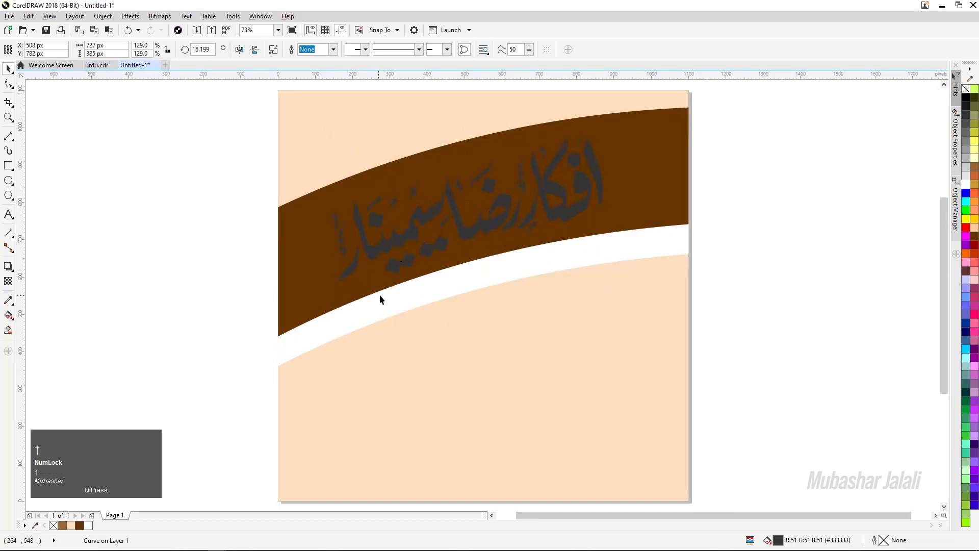
left_click(602, 211)
left_click_drag(605, 280, 612, 278)
left_click(90, 269)
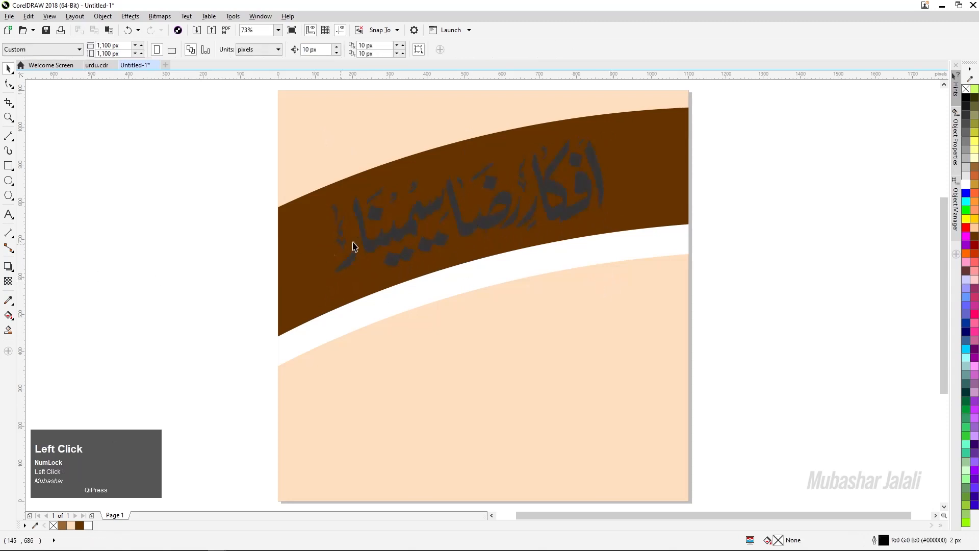
Enlarge the headline to about 142%, about 802 × 400 px, keeping it centred in place
left_click(375, 235)
left_click_drag(328, 275, 314, 285)
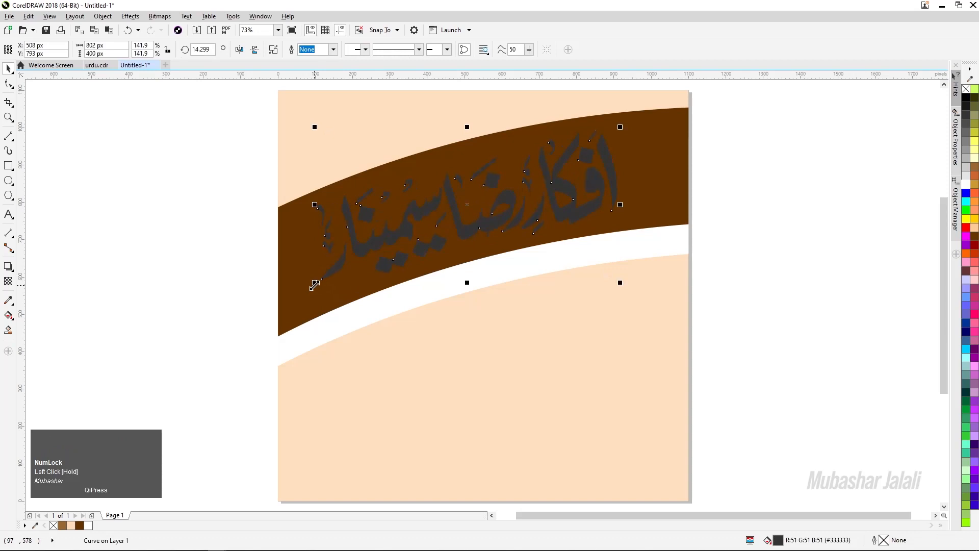
left_click(179, 232)
Fill the headline with white and nudge it 20 px to the right
left_click(363, 244)
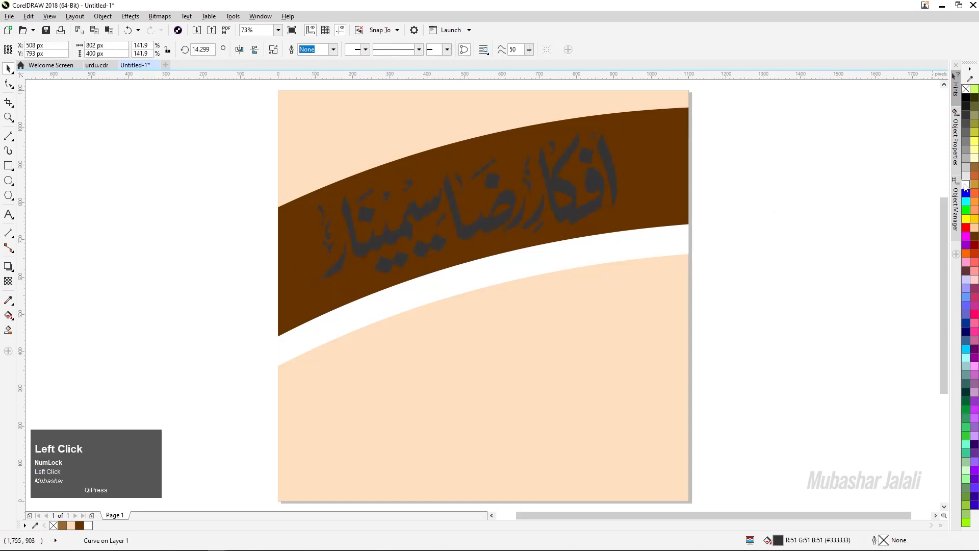
left_click(965, 186)
left_click(898, 219)
left_click(483, 221)
key("Right")
key("Right")
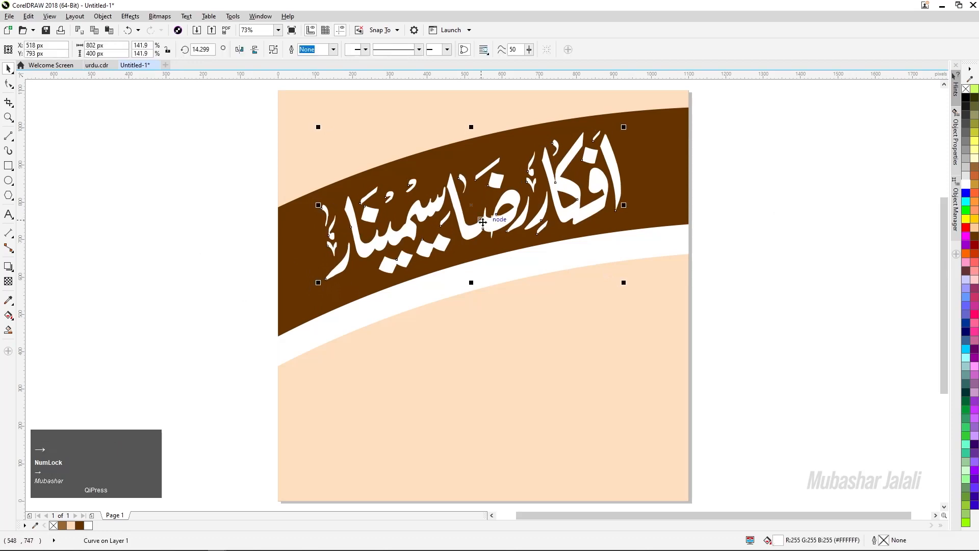
left_click(141, 216)
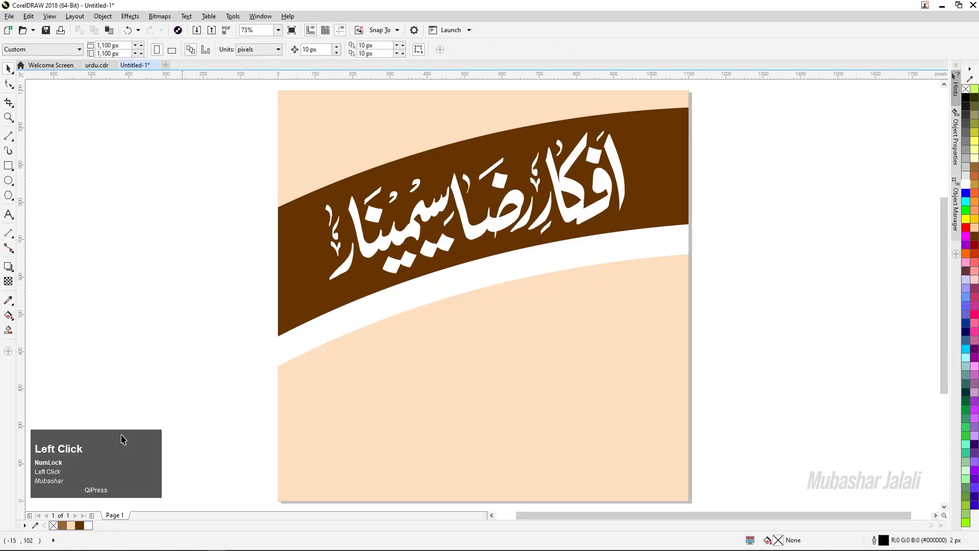
Change the headline's fill to a light cream tint of the background peach, uniform colour #FFF0E0
left_click(363, 257)
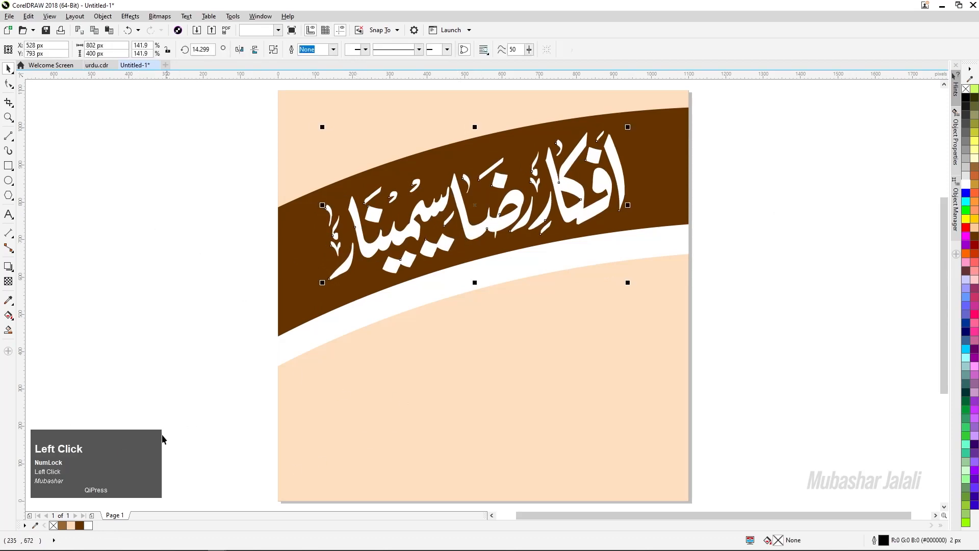
left_click(71, 524)
key("F11")
left_click(329, 203)
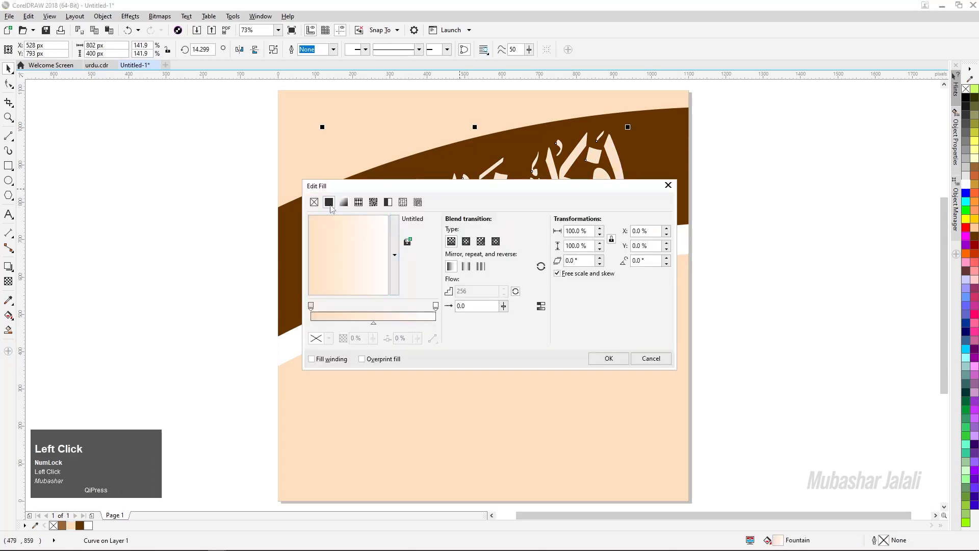
left_click_drag(338, 237, 333, 232)
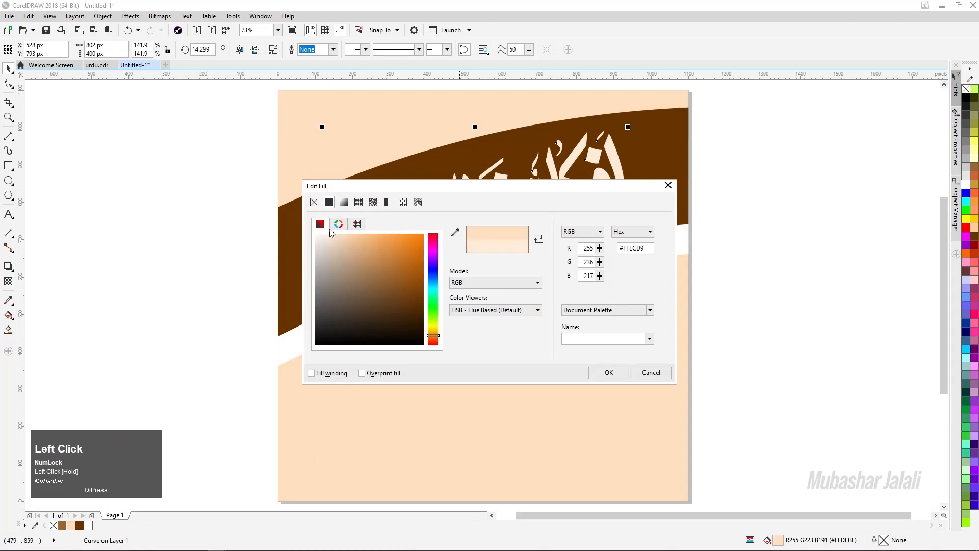
left_click_drag(331, 235, 329, 233)
left_click(609, 372)
left_click(168, 225)
left_click(483, 232)
left_click(186, 236)
left_click(473, 230)
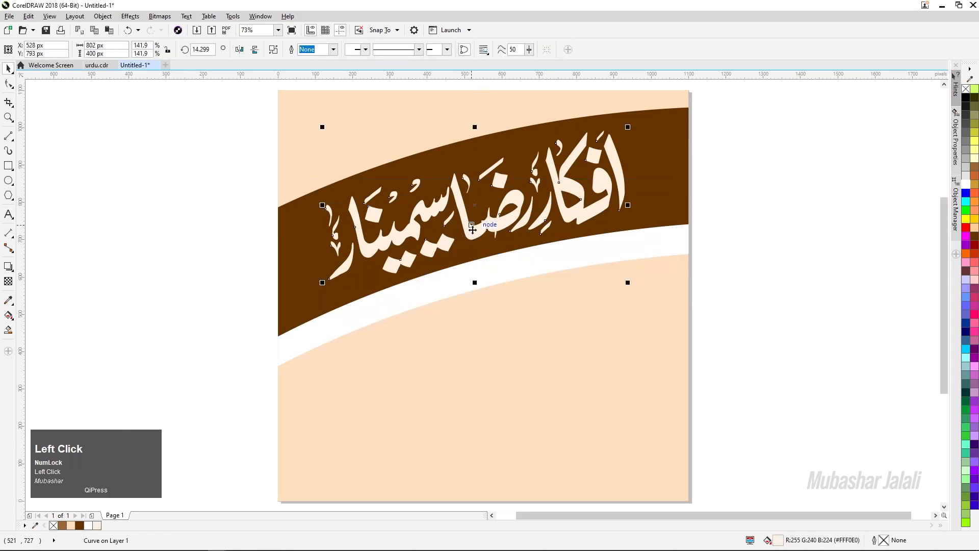
key("g")
left_click_drag(456, 156, 478, 237)
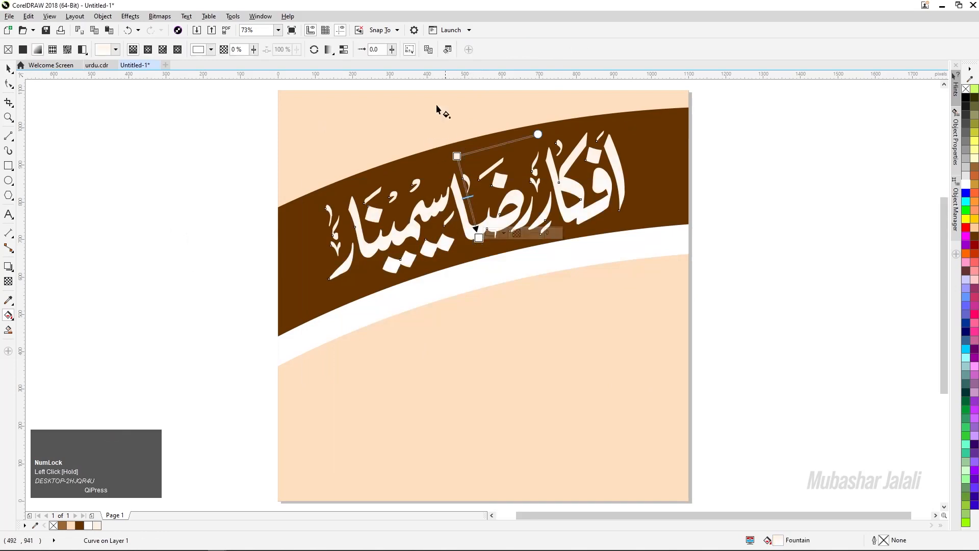
left_click(315, 49)
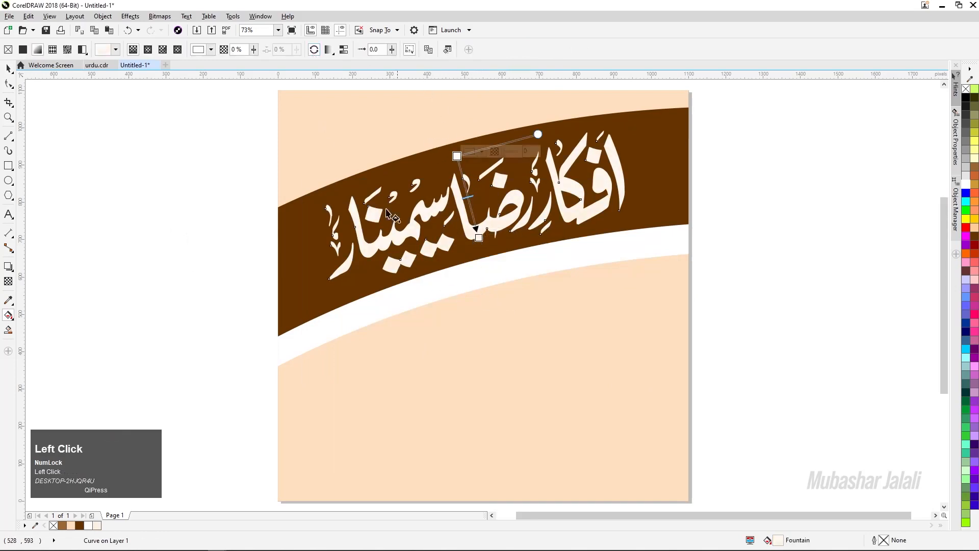
left_click(479, 237)
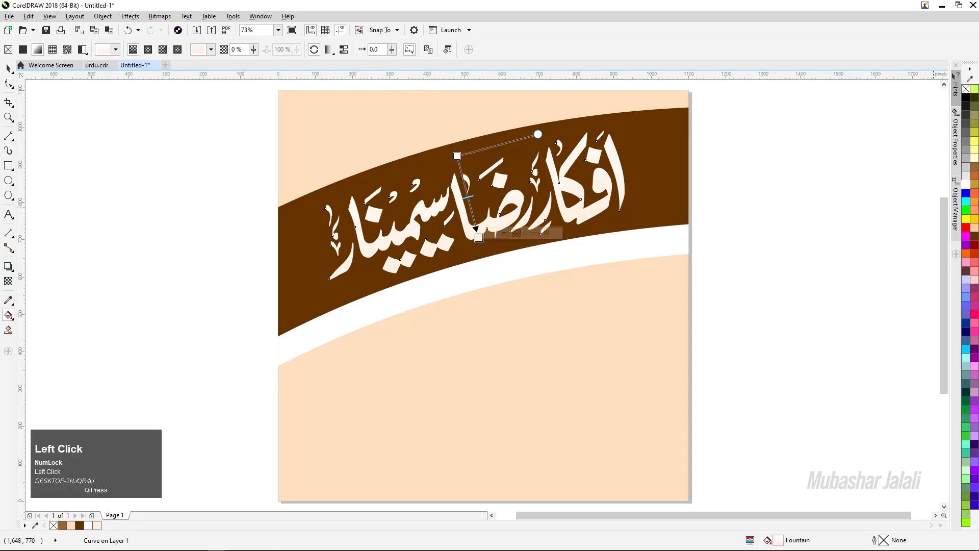
left_click(974, 172)
key("ctrl+z")
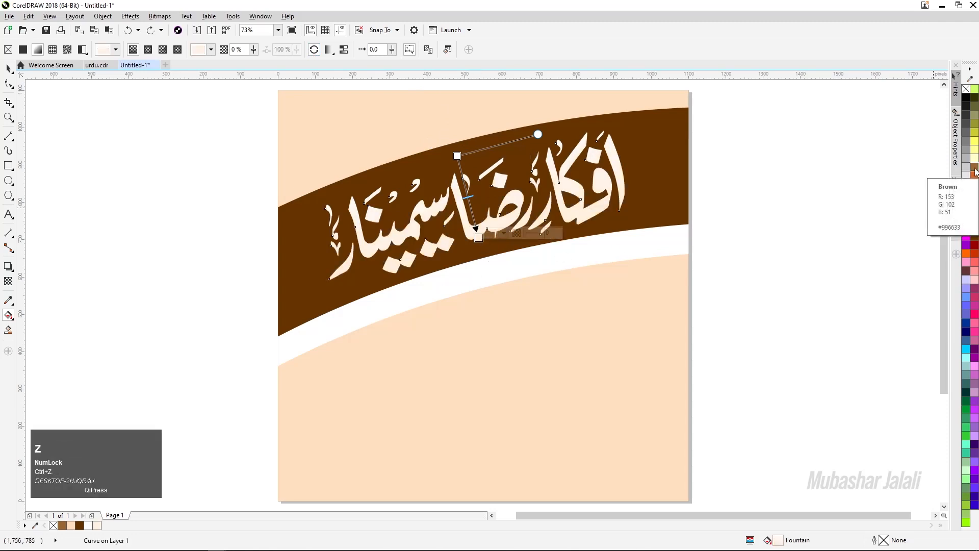
left_click(7, 68)
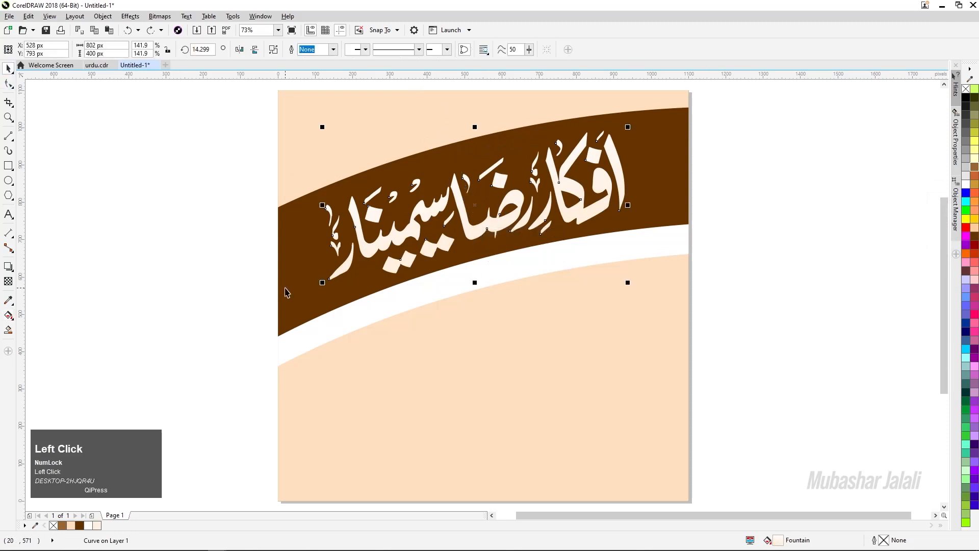
left_click(133, 299)
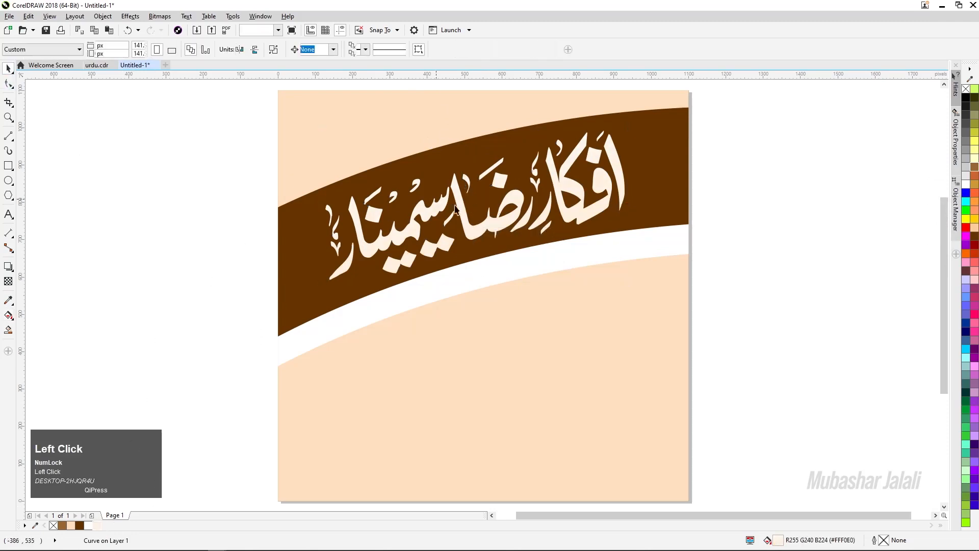
left_click(482, 233)
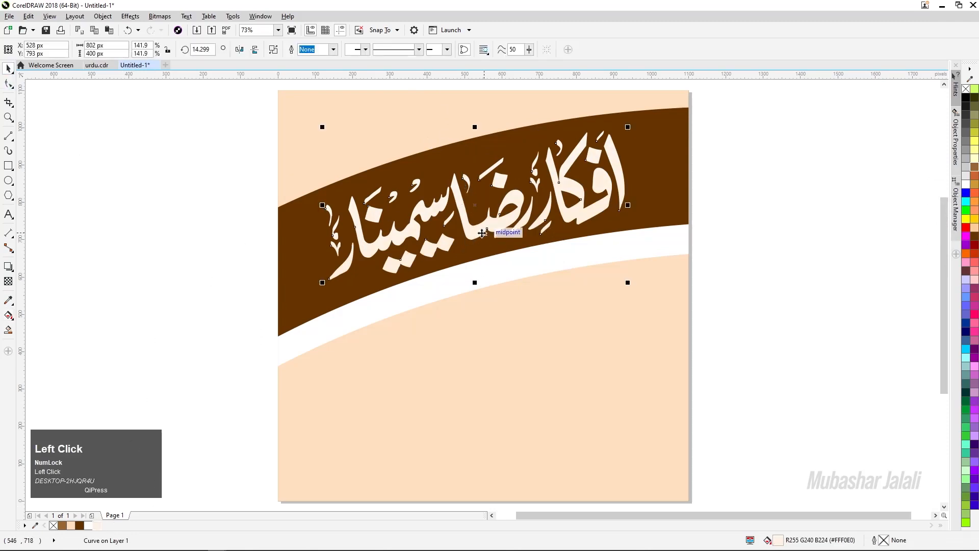
left_click(146, 164)
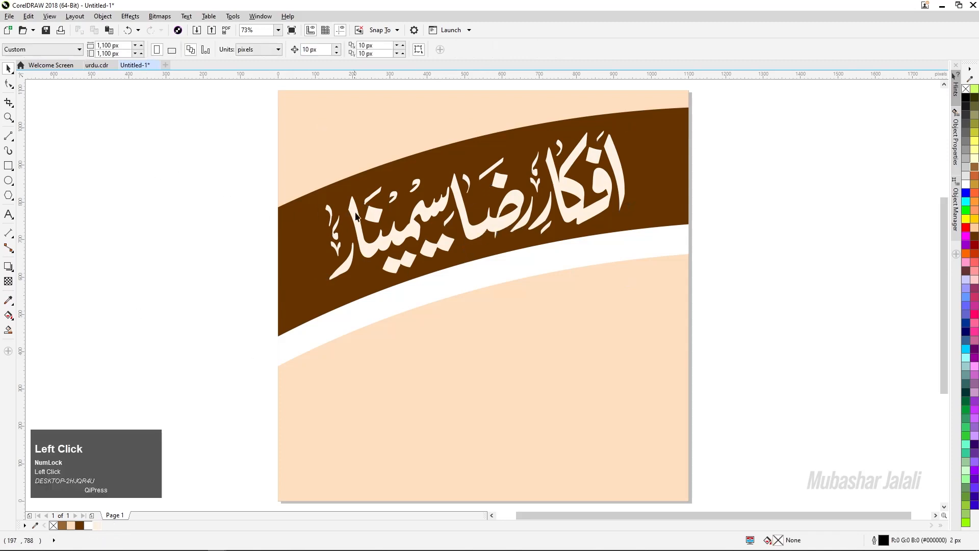
Add a drop shadow to the headline offset about 1 px, -11 px and set its merge mode to Normal
left_click(377, 248)
left_click(8, 266)
left_click(49, 267)
left_click_drag(467, 226, 482, 283)
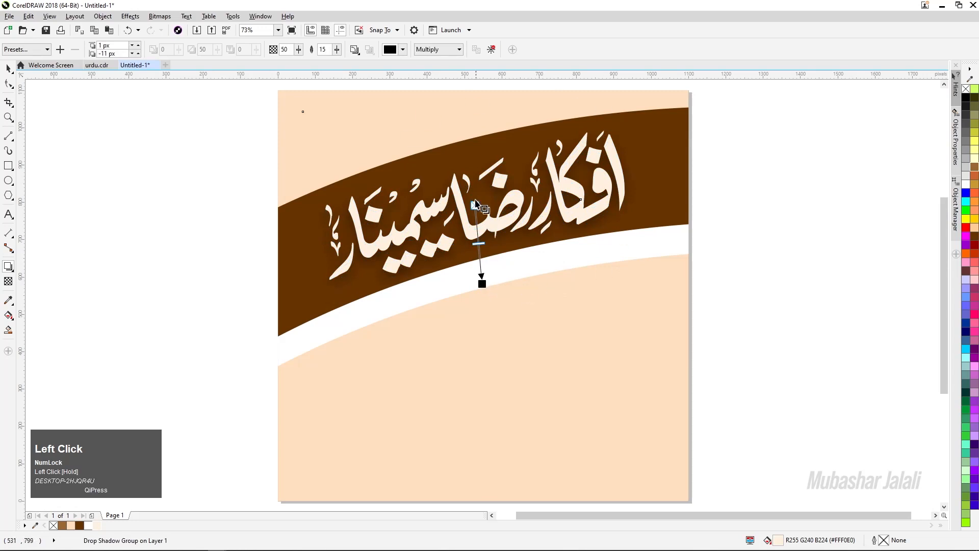
left_click(453, 50)
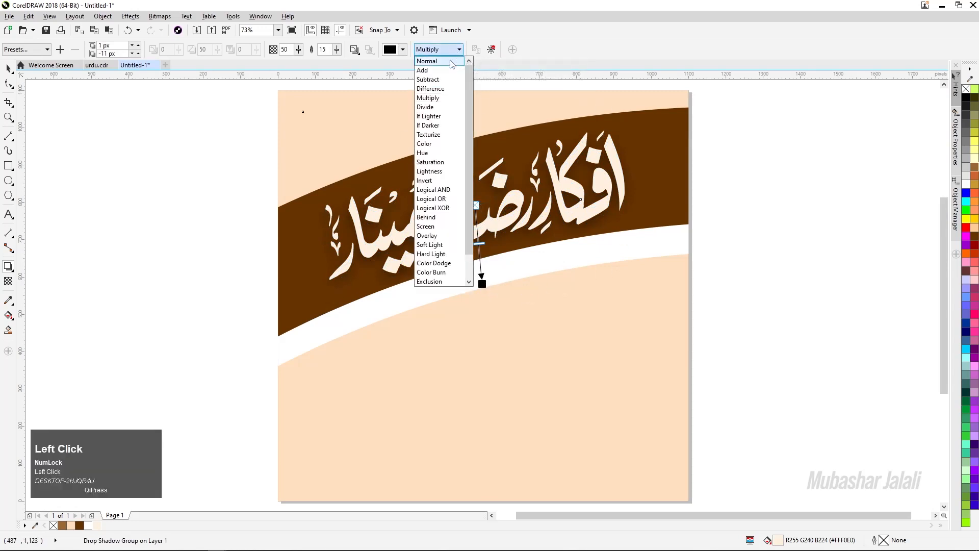
left_click(452, 61)
Sample the brown band as the shadow colour and darken it to a very dark brown, about #301800
left_click(402, 50)
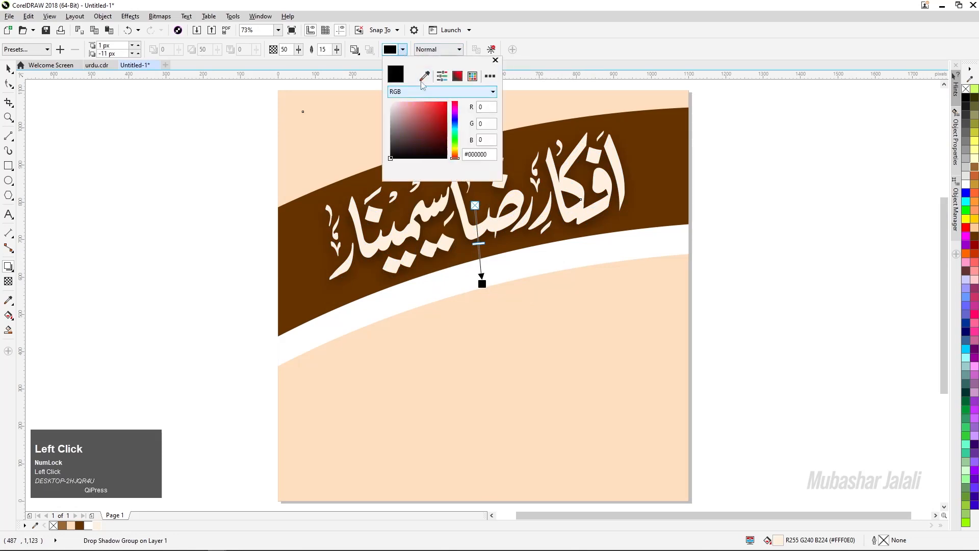
left_click(423, 79)
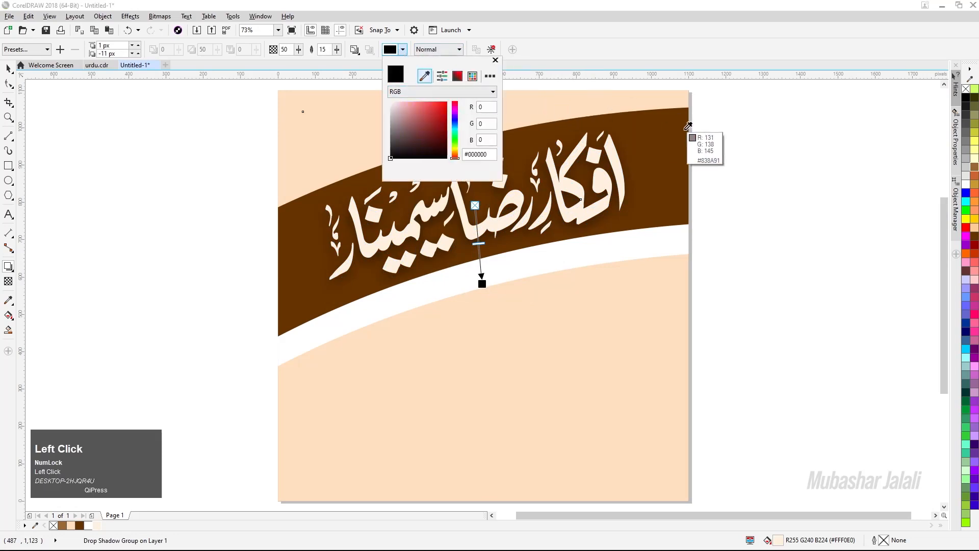
left_click(663, 198)
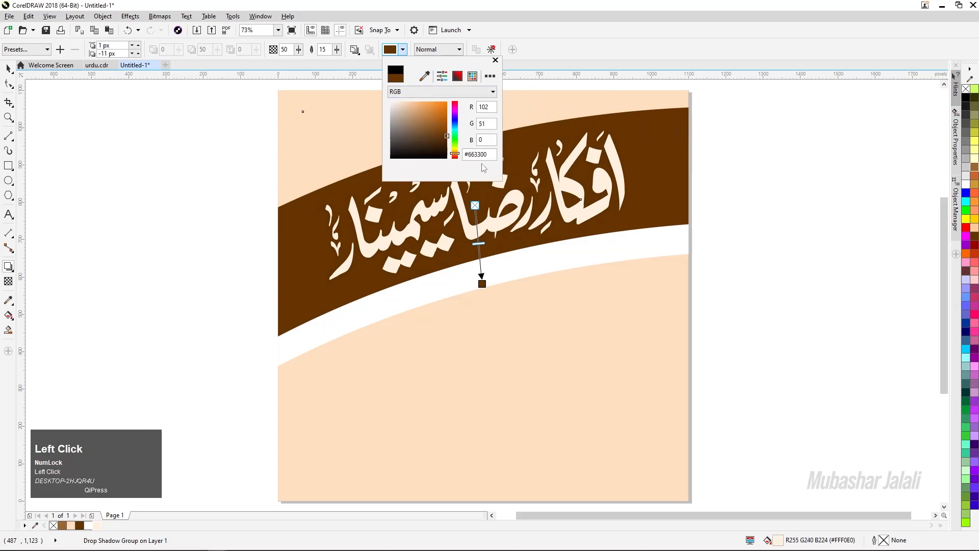
left_click_drag(448, 144, 448, 149)
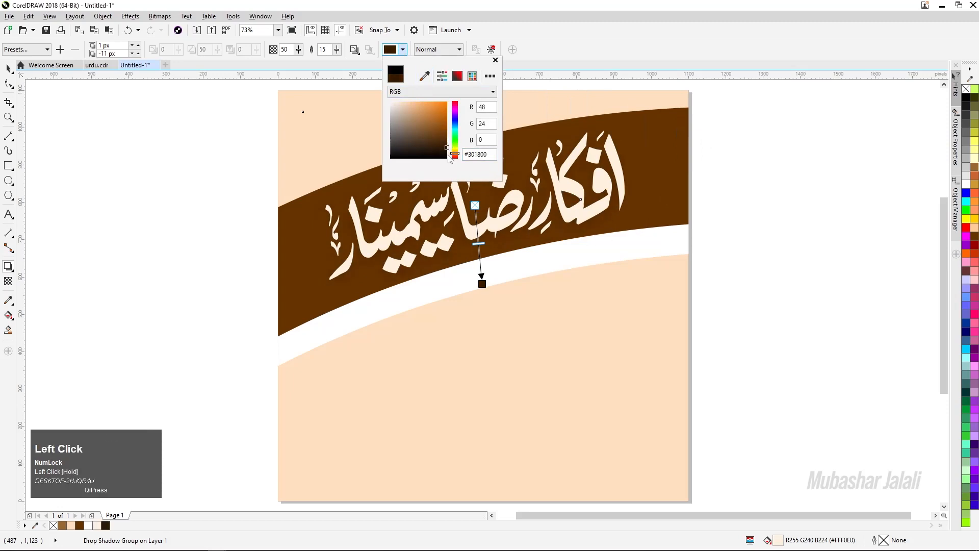
left_click_drag(447, 149, 448, 149)
left_click(10, 72)
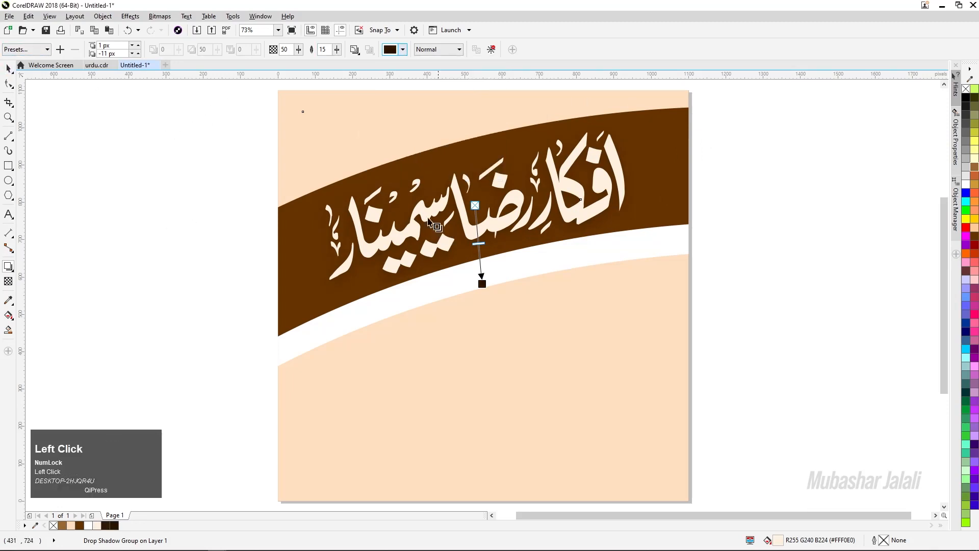
Set the headline shadow's feathering to 5, check its edges up close and return to the full poster
left_click_drag(289, 50, 285, 51)
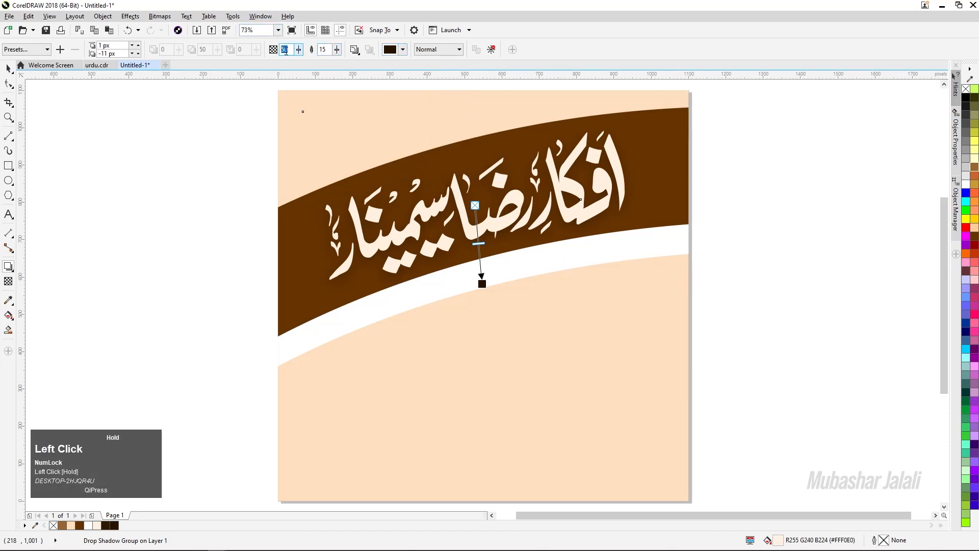
left_click(326, 49)
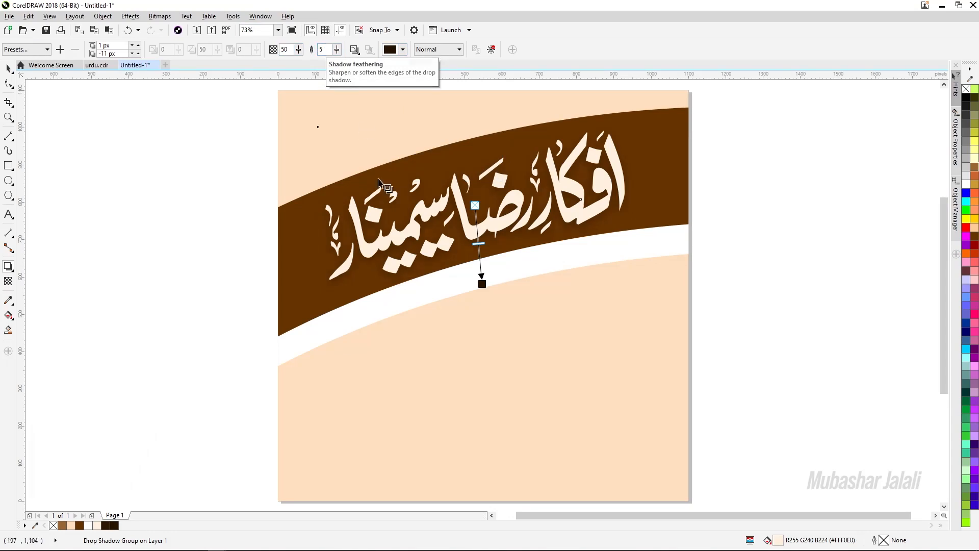
scroll(475, 284, "up", 4)
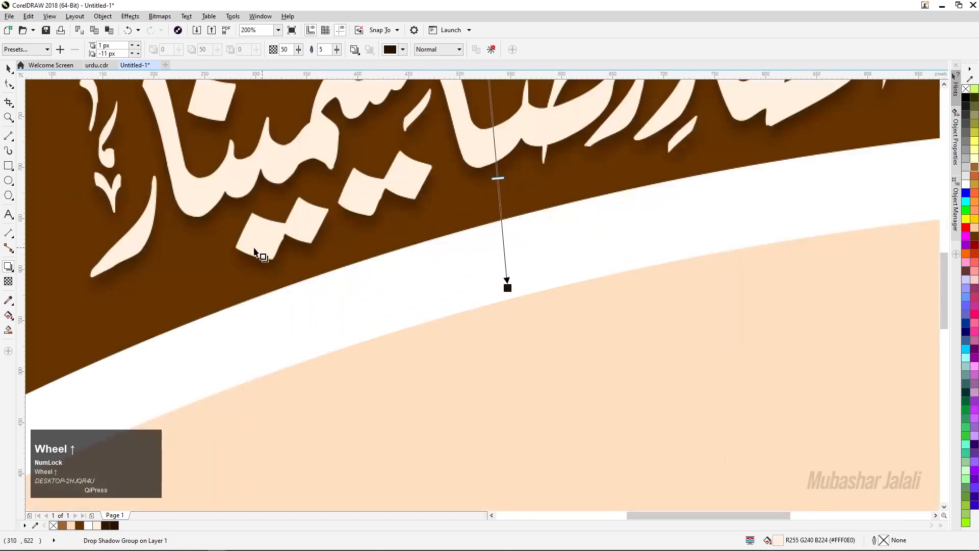
scroll(467, 235, "down", 1)
scroll(467, 236, "down", 4)
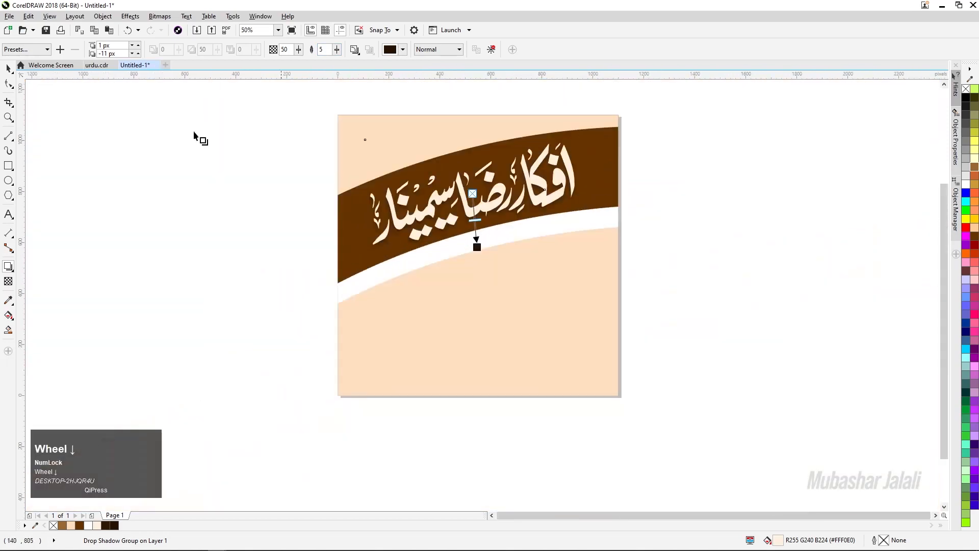
left_click(8, 68)
left_click(107, 148)
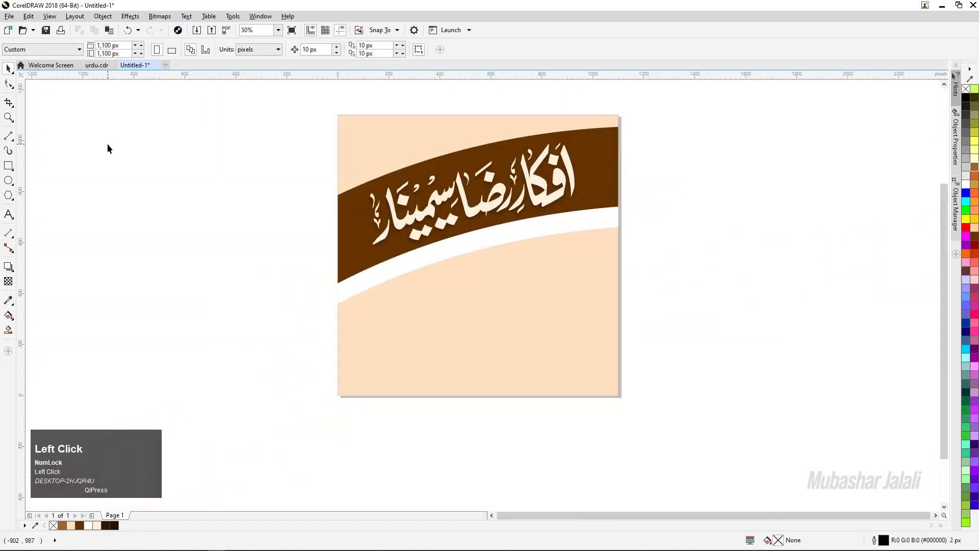
key("F4")
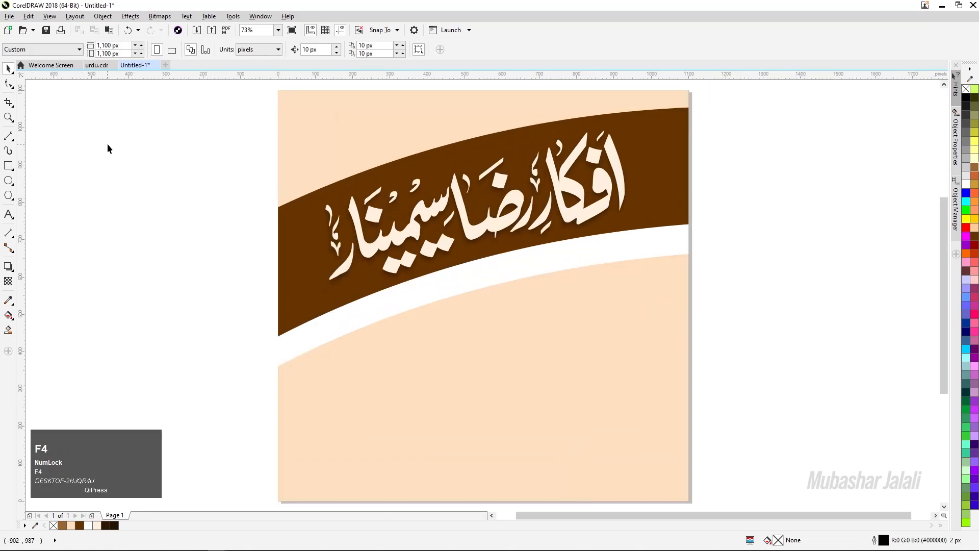
Copy the 34 واں lettering from urdu.cdr and paste it into the poster document beside the page
left_click(92, 69)
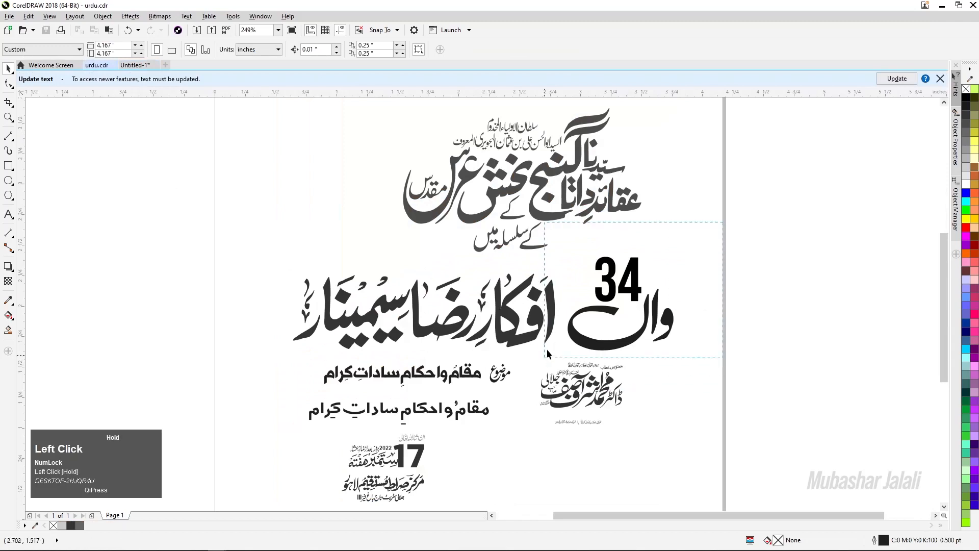
left_click_drag(564, 354, 709, 357)
key("ctrl+c")
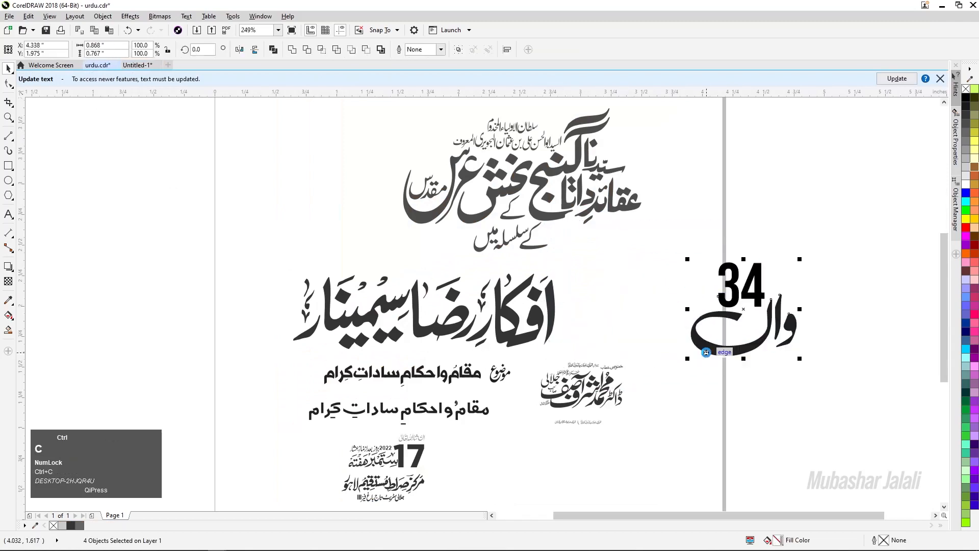
left_click(138, 64)
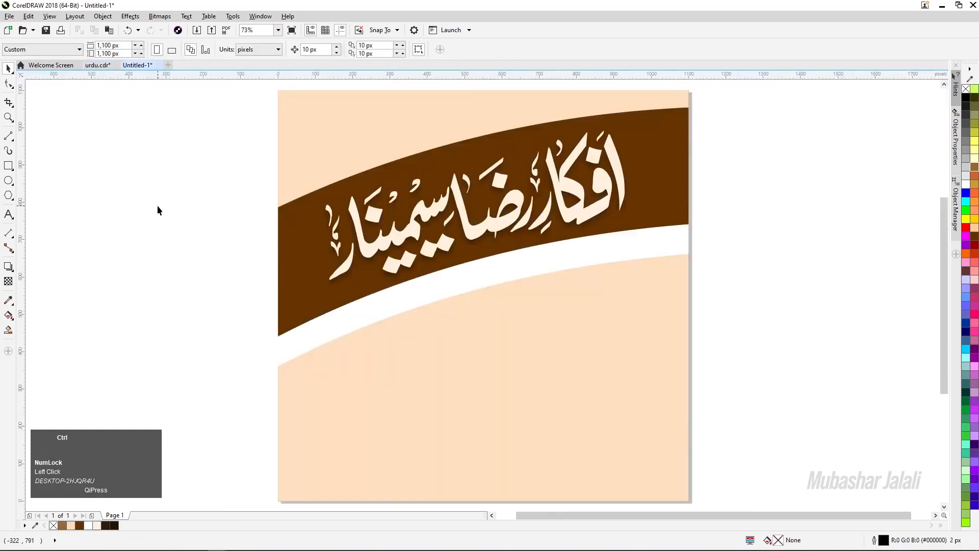
key("ctrl+v")
left_click_drag(722, 306, 778, 224)
left_click_drag(830, 178, 801, 203)
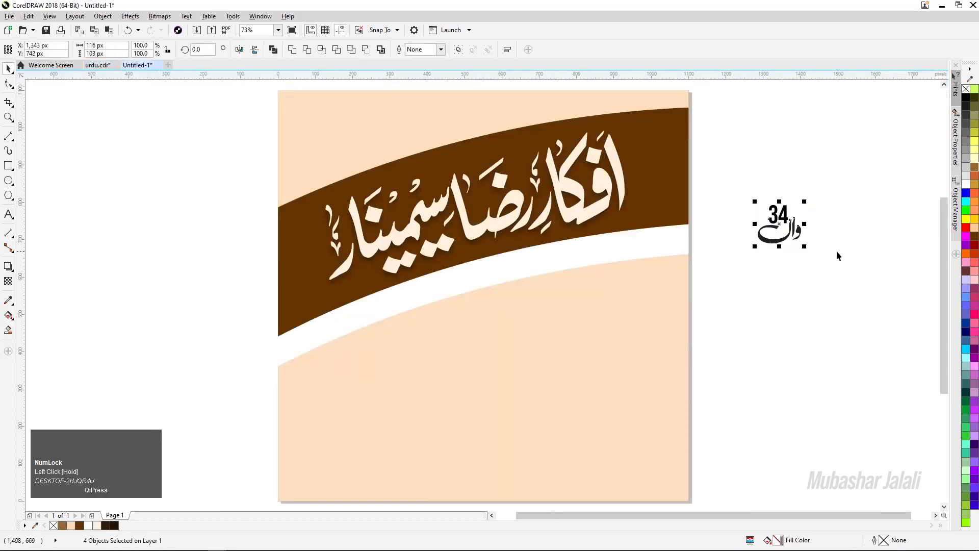
Switch the poster document's view mode to Enhanced
left_click(813, 213)
scroll(812, 212, "up", 5)
left_click_drag(794, 147, 449, 431)
scroll(691, 320, "down", 4)
scroll(691, 320, "up", 1)
scroll(718, 286, "down", 1)
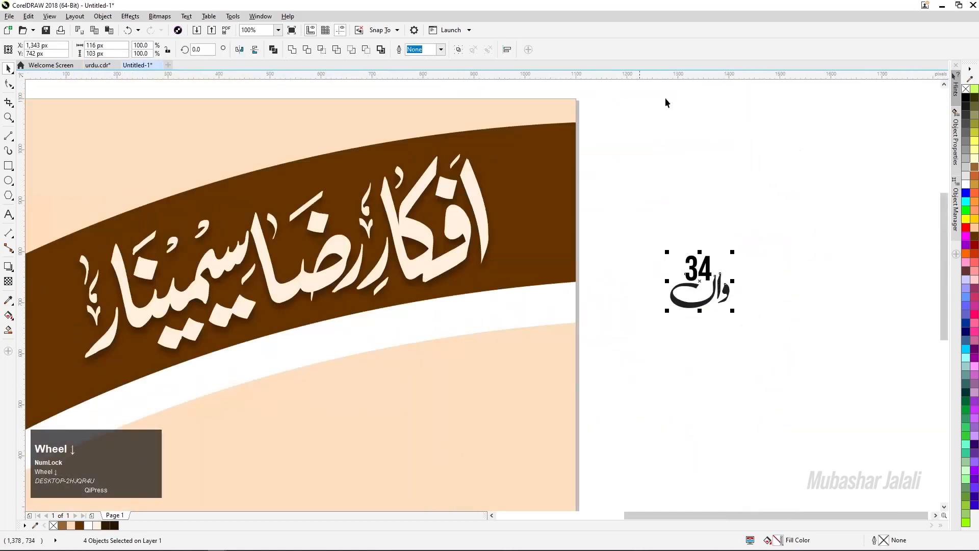
scroll(683, 294, "up", 3)
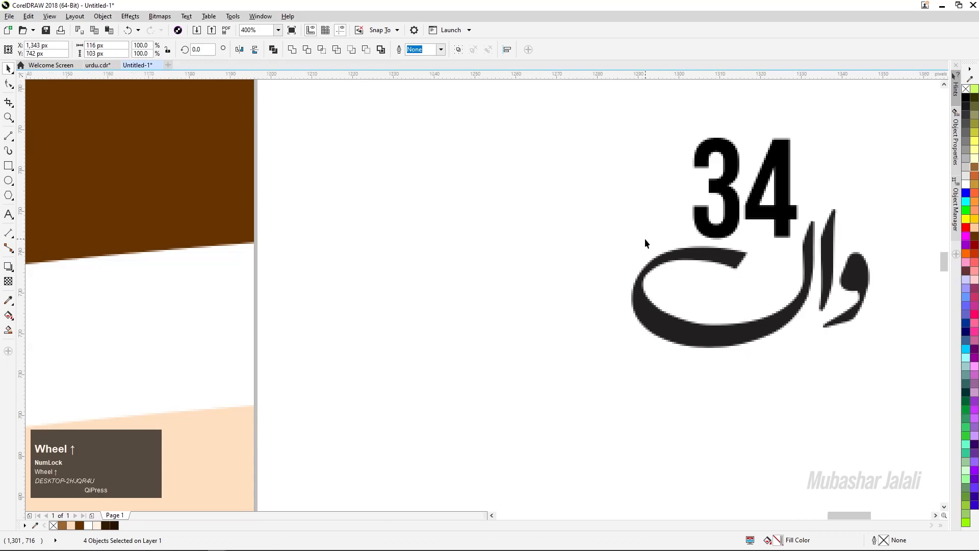
scroll(644, 238, "up", 2)
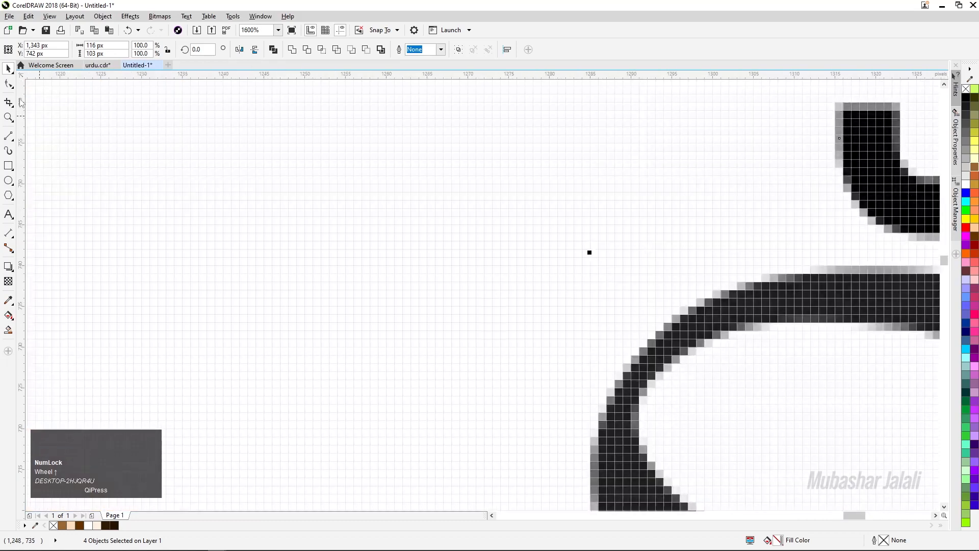
left_click(49, 16)
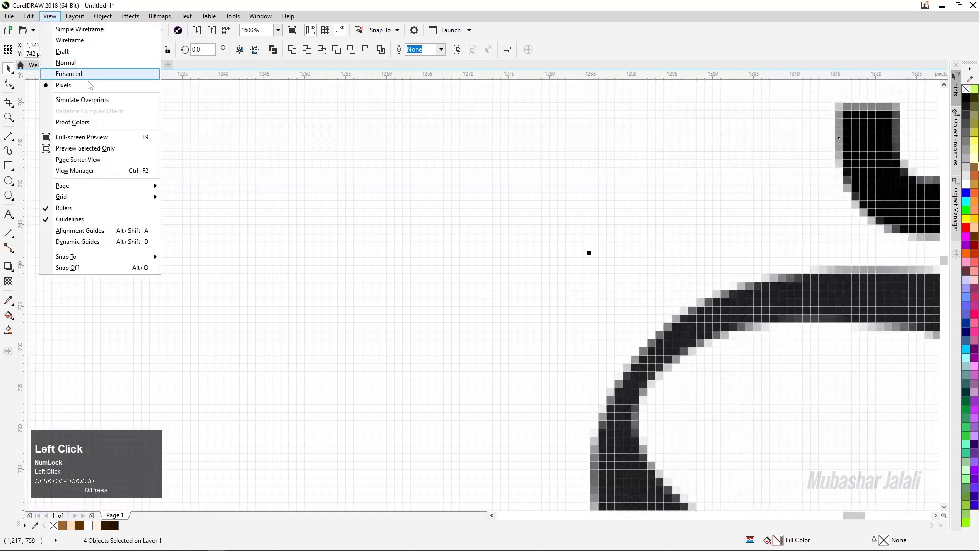
left_click(69, 73)
scroll(427, 270, "down", 6)
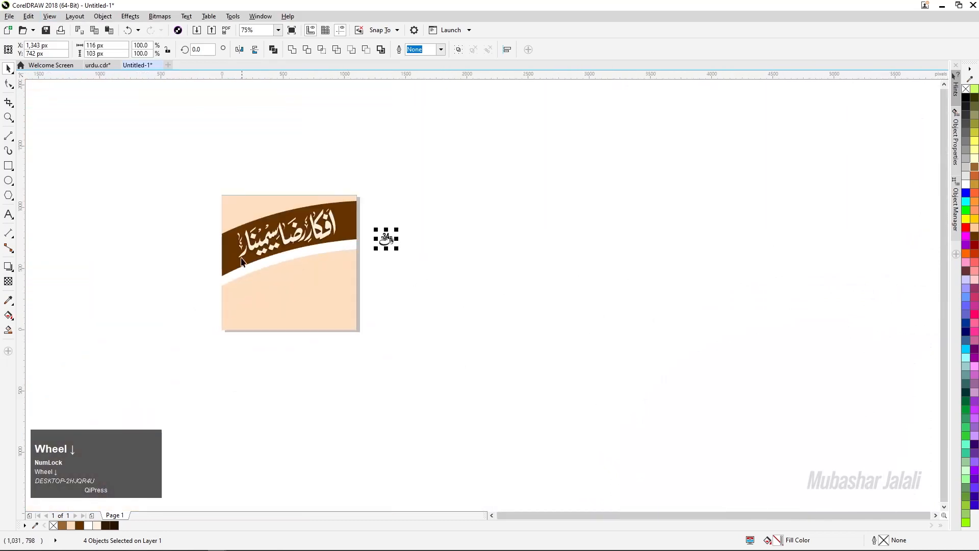
scroll(245, 262, "up", 2)
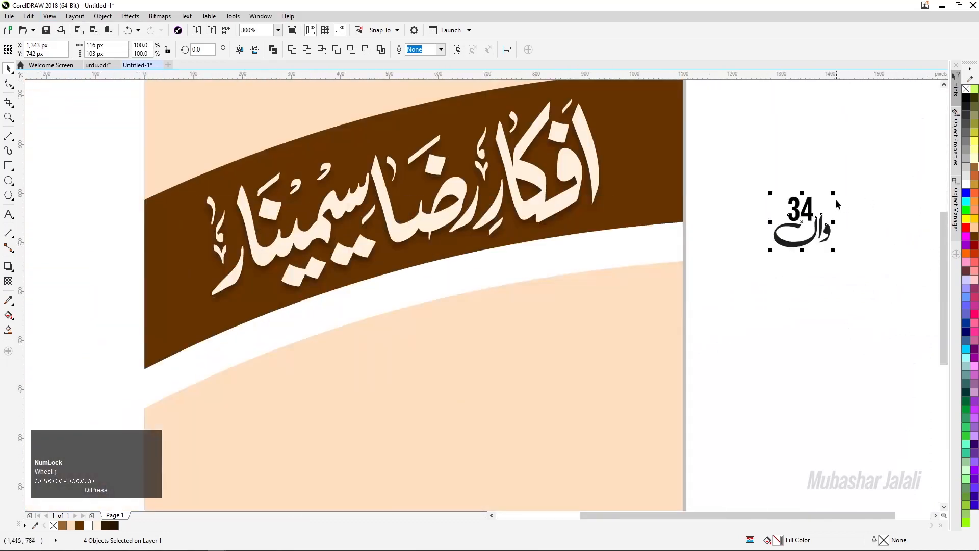
Scale the 34 واں lettering to about 72 × 64 px and place it on the brown band above the headline
left_click_drag(833, 194, 822, 203)
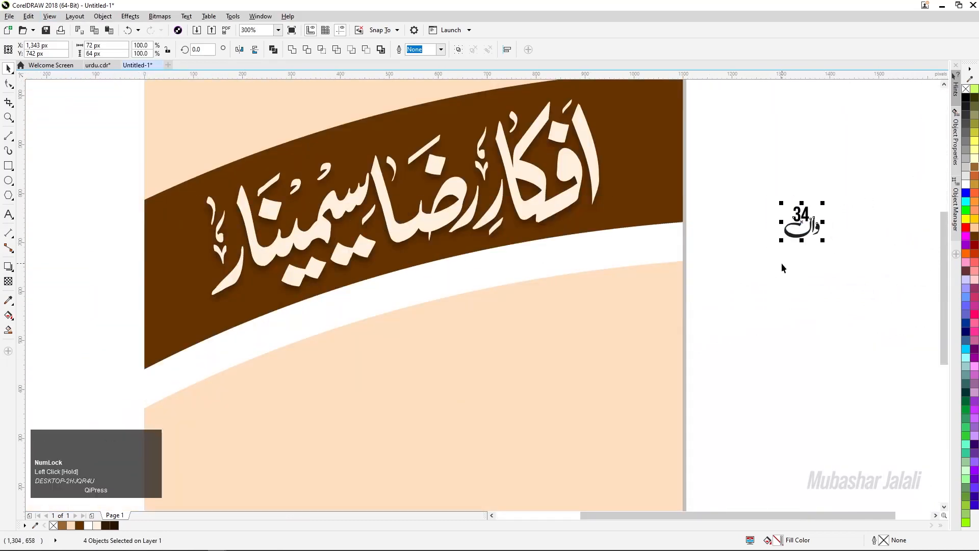
left_click_drag(793, 233, 449, 131)
scroll(449, 131, "up", 3)
scroll(449, 131, "down", 3)
scroll(449, 145, "up", 2)
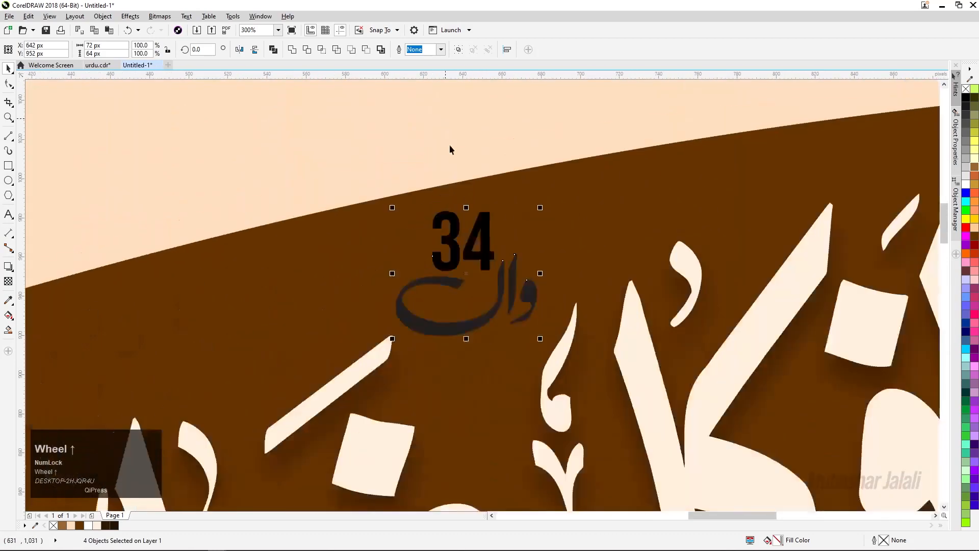
Rotate the 34 واں lettering about 14.5° to follow the band's slope and fill it with white
left_click(467, 323)
left_click_drag(540, 339, 546, 316)
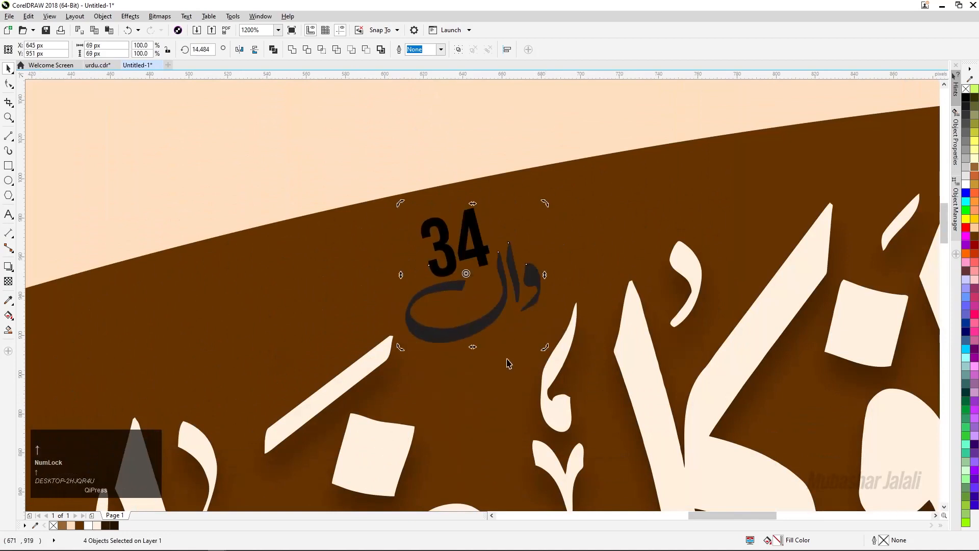
left_click(966, 187)
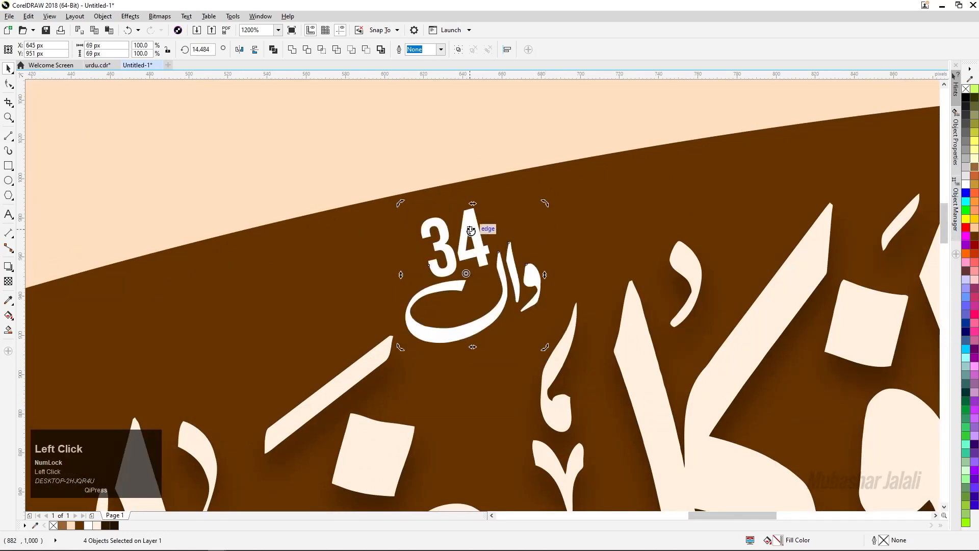
scroll(469, 227, "down", 3)
scroll(464, 245, "up", 2)
scroll(713, 223, "down", 1)
left_click(163, 185)
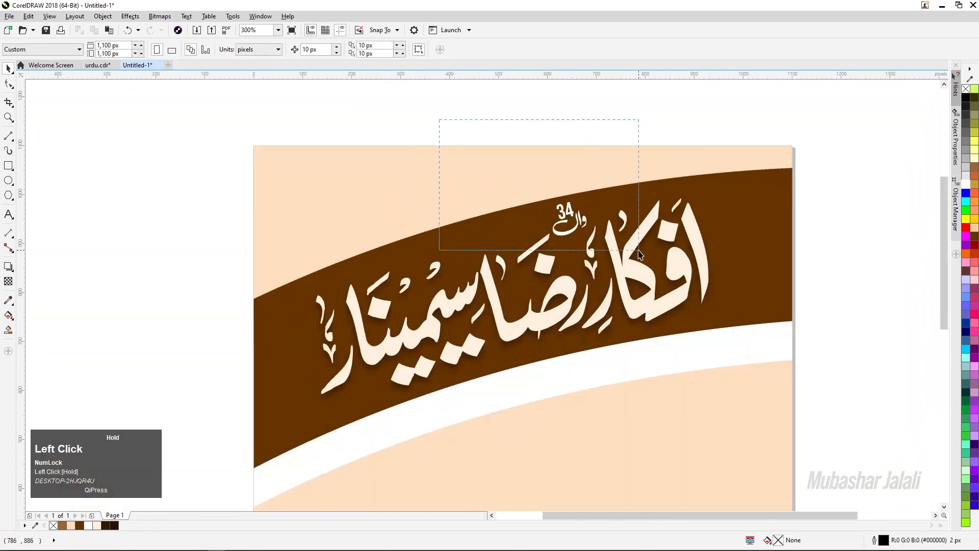
Enlarge the 34 واں lettering to about 80 × 79 px and reposition it at about X 651, Y 945 px above the headline
left_click(563, 239)
scroll(563, 239, "up", 1)
left_click_drag(560, 256, 605, 249)
scroll(535, 184, "down", 1)
left_click(891, 191)
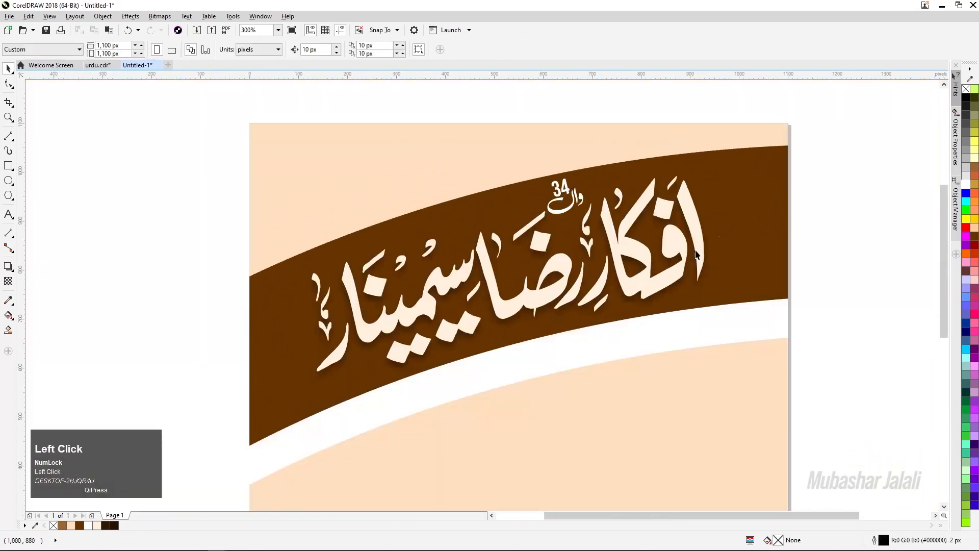
left_click_drag(599, 101, 535, 230)
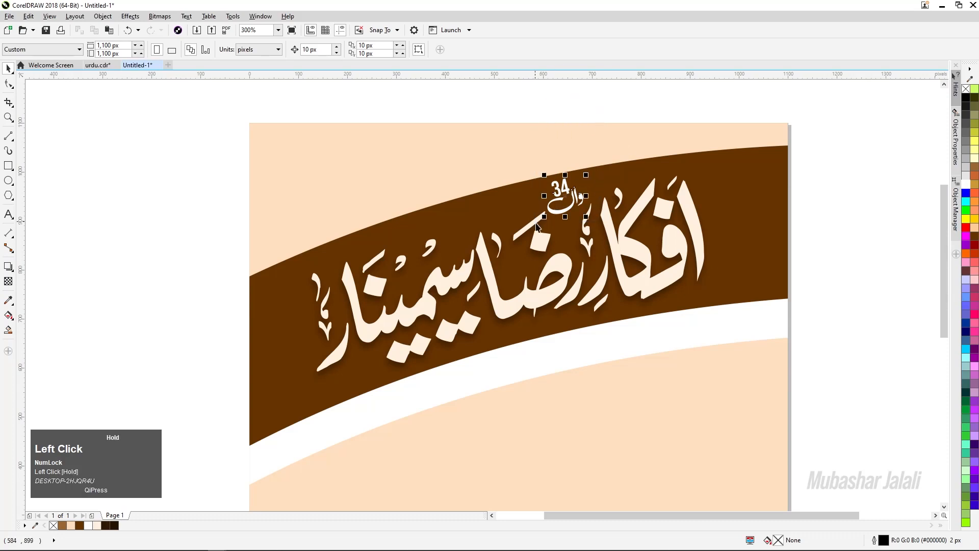
left_click(911, 215)
scroll(586, 204, "up", 1)
scroll(571, 219, "down", 1)
left_click_drag(608, 118, 573, 232)
scroll(573, 233, "up", 2)
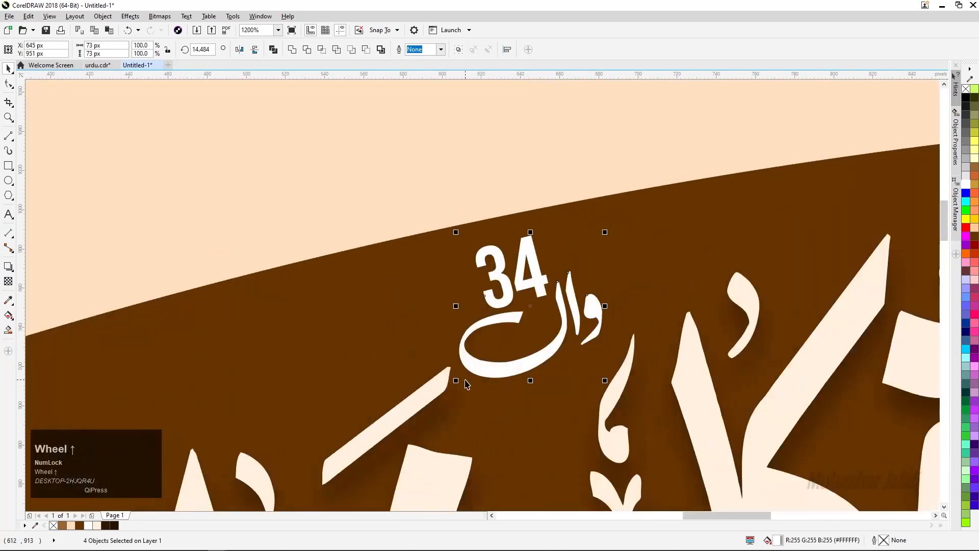
left_click_drag(453, 384, 448, 390)
left_click_drag(493, 368, 503, 380)
scroll(502, 381, "down", 5)
left_click(707, 353)
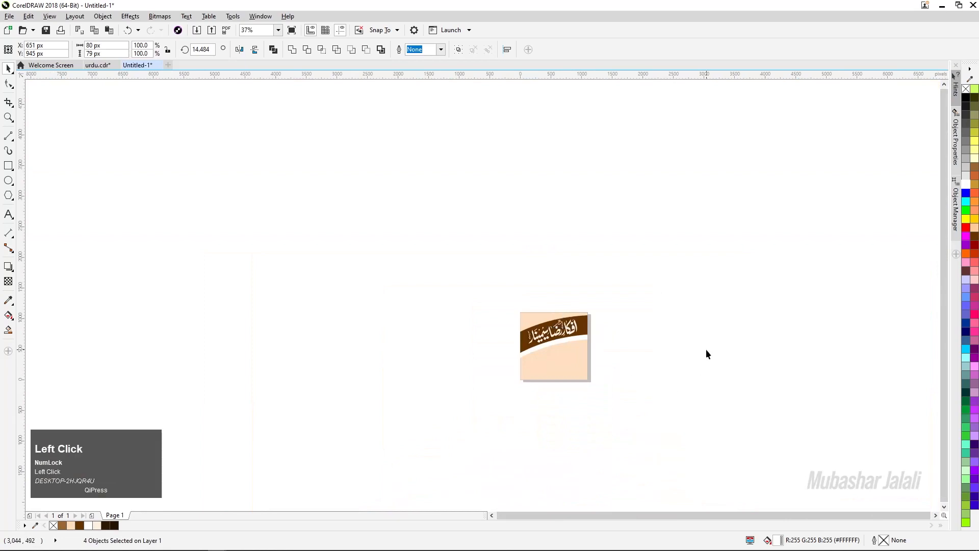
key("F4")
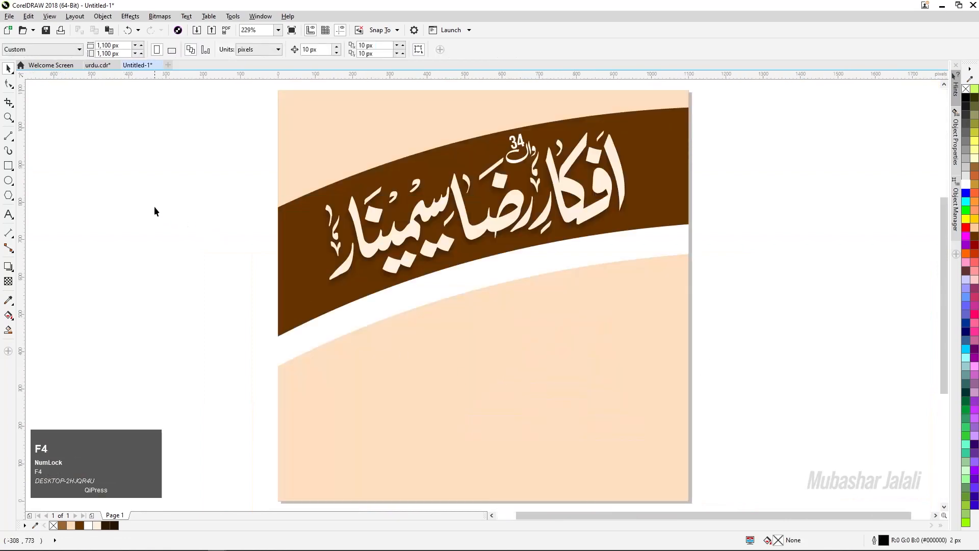
left_click(187, 206)
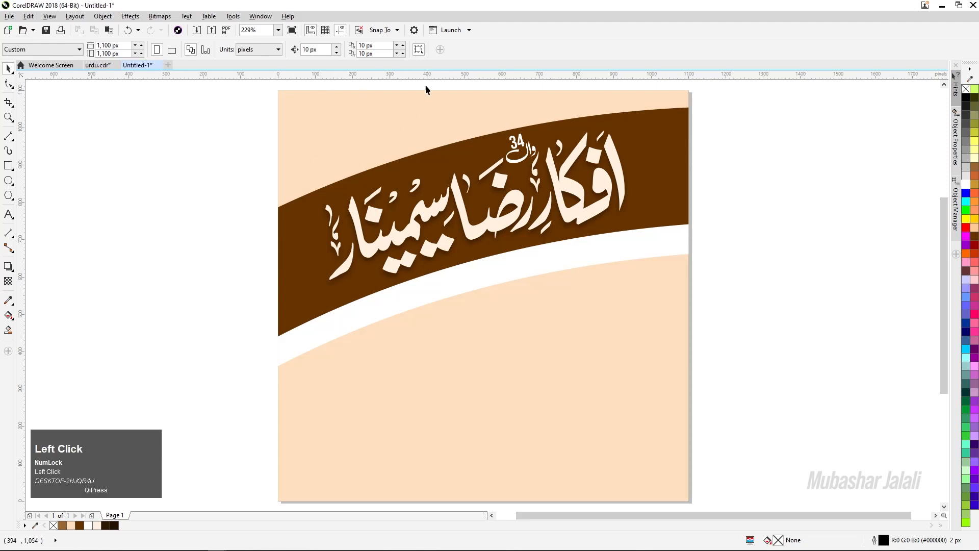
In urdu.cdr, delete the word عقائد from the upper calligraphy block
left_click(98, 64)
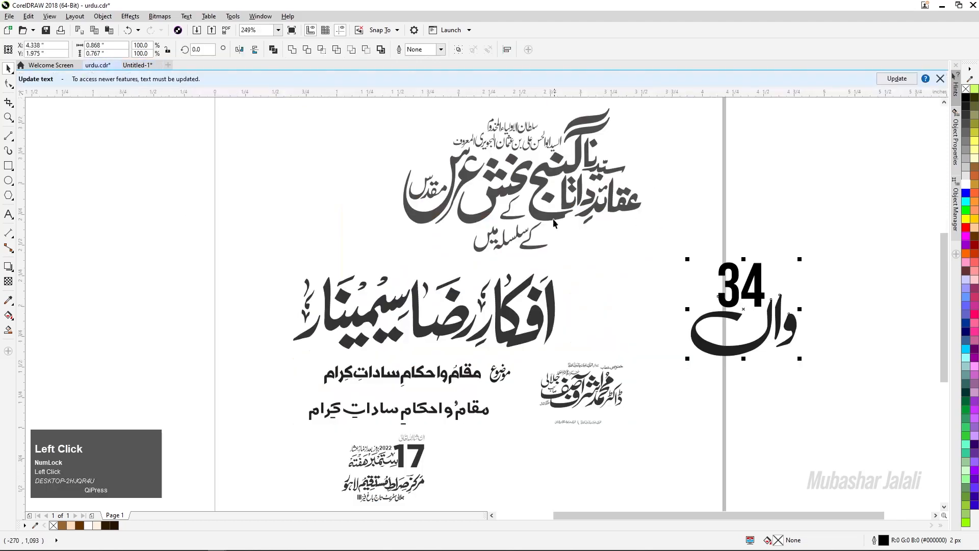
scroll(553, 223, "down", 3)
left_click_drag(627, 145, 495, 228)
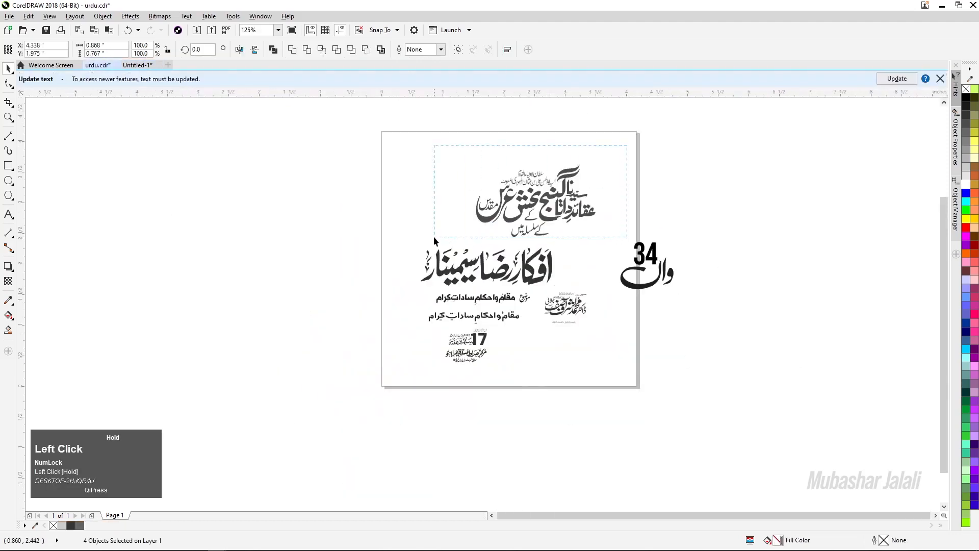
left_click_drag(433, 236, 458, 238)
left_click(630, 214)
scroll(597, 206, "up", 5)
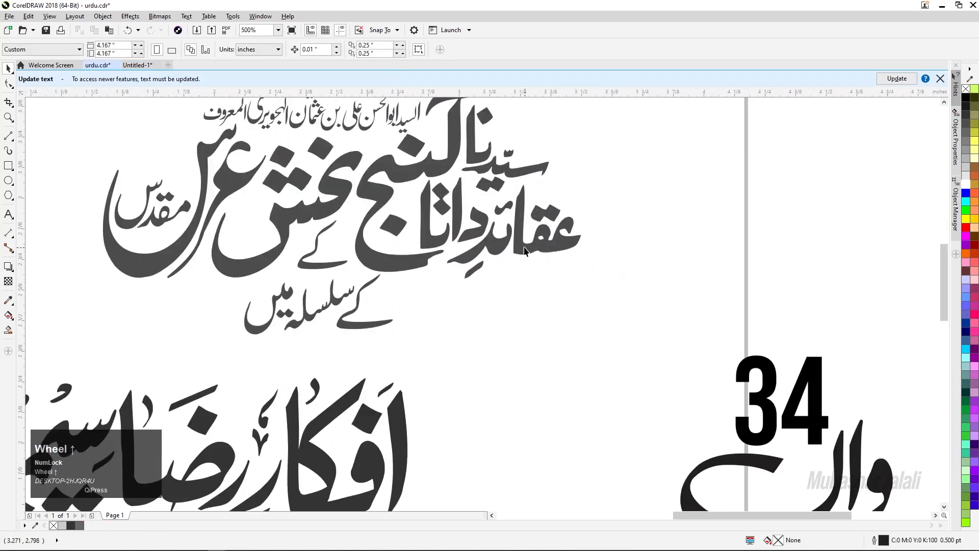
left_click(525, 250)
left_click(580, 238)
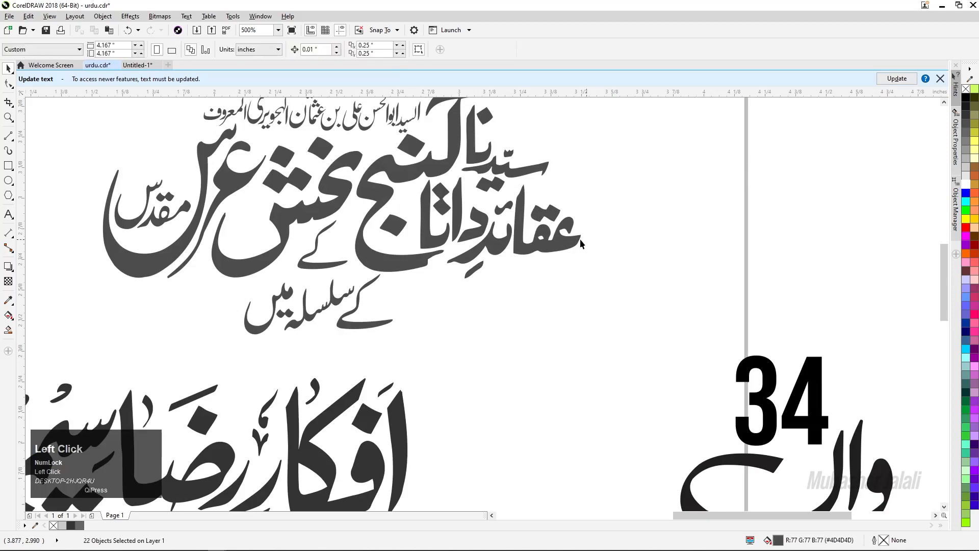
scroll(598, 212, "up", 2)
left_click_drag(663, 146, 417, 331)
key("Delete")
left_click(462, 258)
key("Delete")
scroll(531, 317, "down", 4)
Move the remaining upper calligraphy block slightly up the page and scale it to about 1.166 × 0.755 inches
left_click(472, 237)
left_click_drag(239, 361, 246, 360)
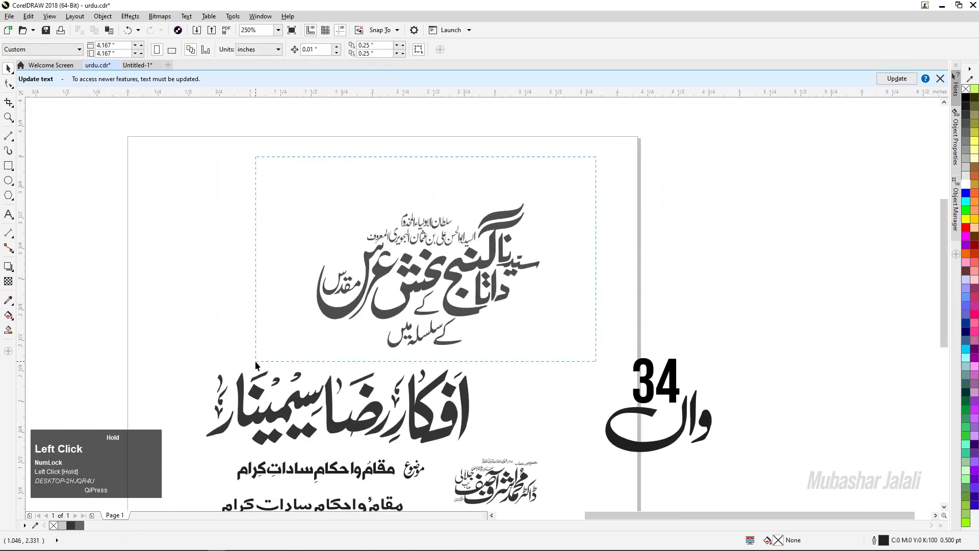
left_click_drag(274, 359, 271, 360)
left_click_drag(436, 280, 413, 253)
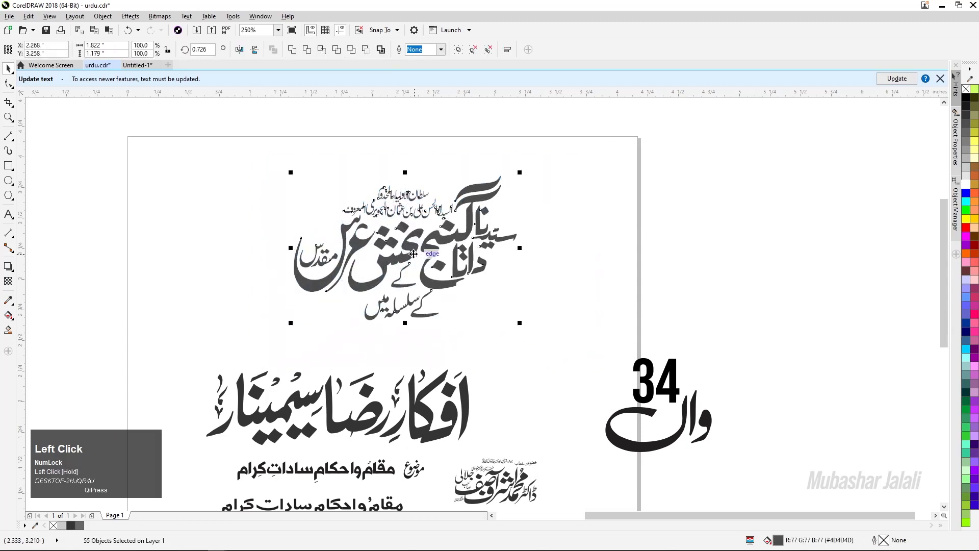
left_click_drag(521, 171, 508, 201)
Copy the resized calligraphy block into the poster document and place it in the empty area left of the page
key("ctrl+c")
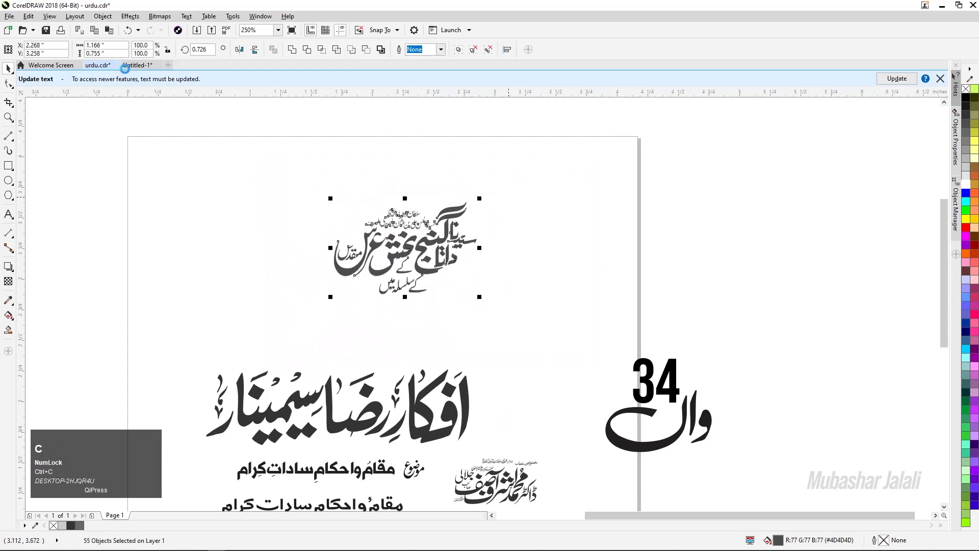
left_click(136, 65)
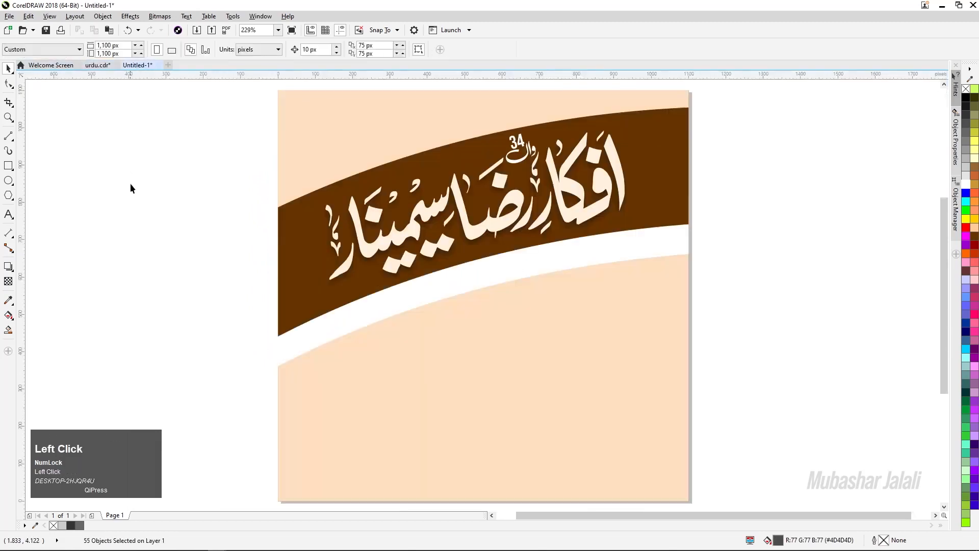
key("ctrl+v")
key("F4")
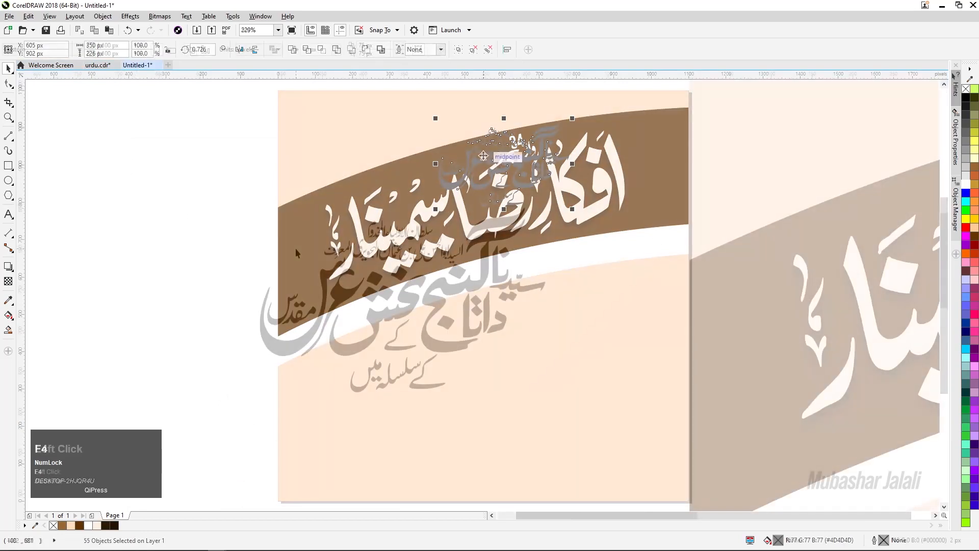
left_click(296, 250)
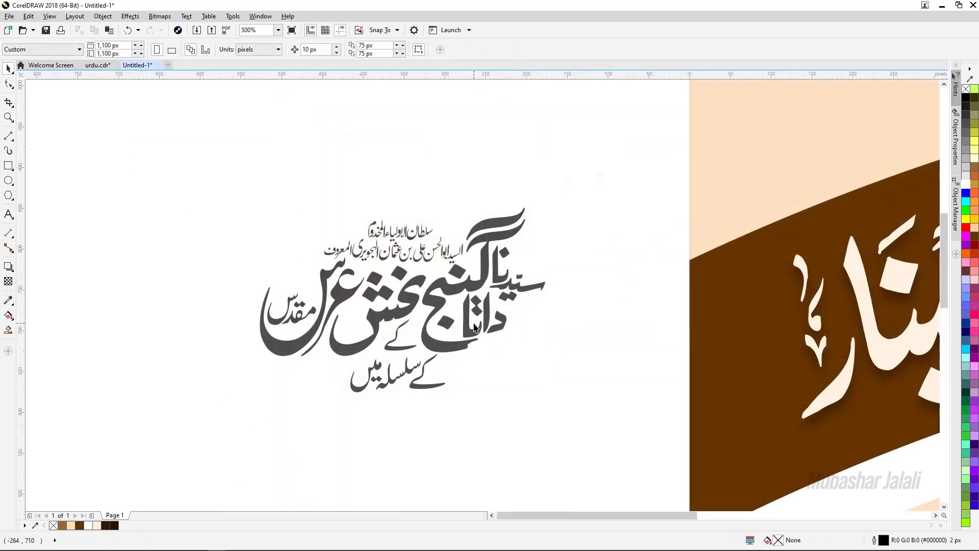
Shrink the small کے below the calligraphy to about 24 × 24 px and move it inside the bowl of بخش
scroll(350, 274, "down", 3)
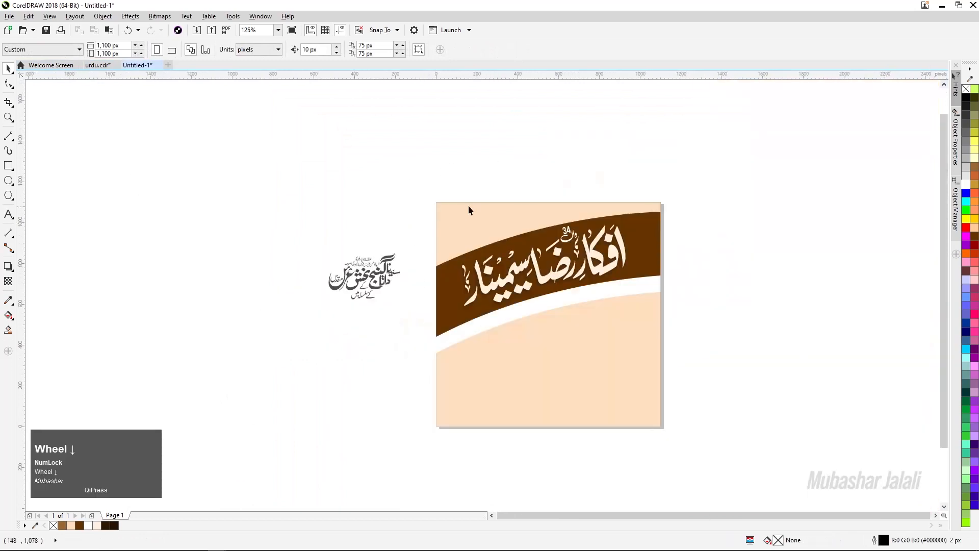
scroll(469, 208, "up", 1)
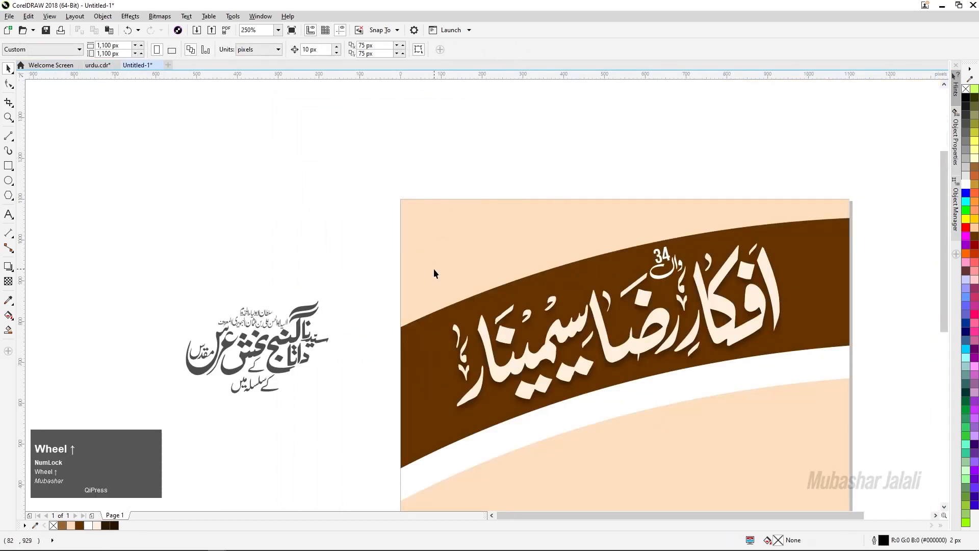
scroll(162, 379, "up", 1)
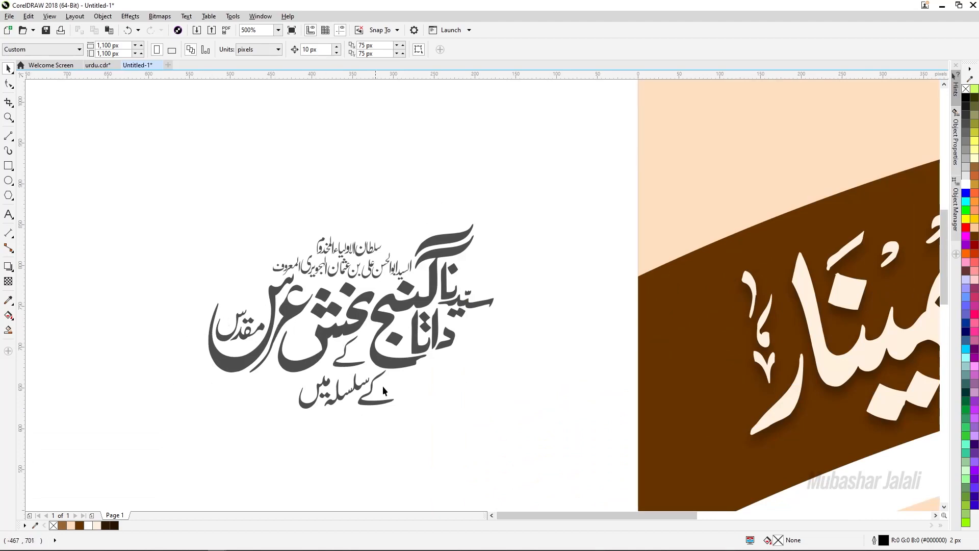
scroll(323, 354, "up", 2)
left_click(416, 372)
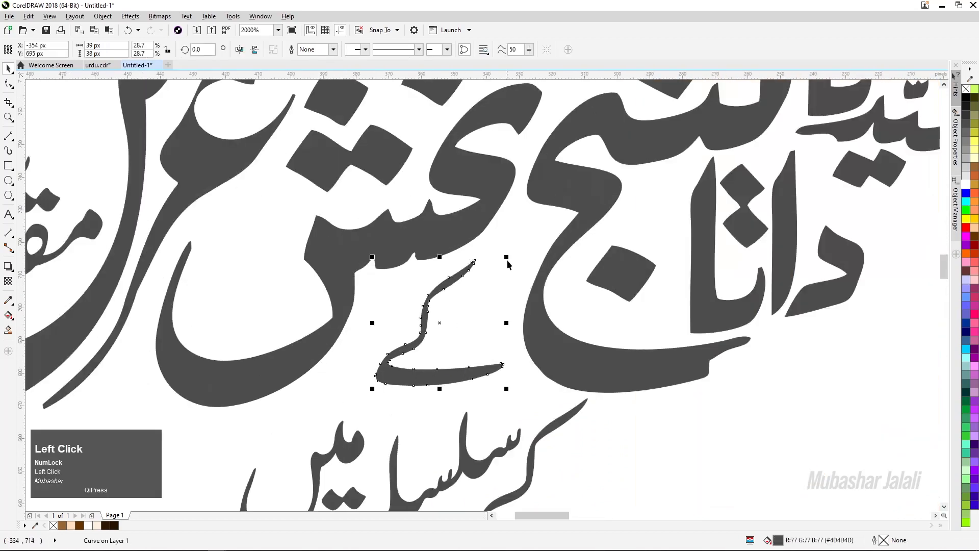
left_click_drag(507, 258, 484, 281)
left_click_drag(430, 351, 248, 311)
scroll(337, 328, "down", 1)
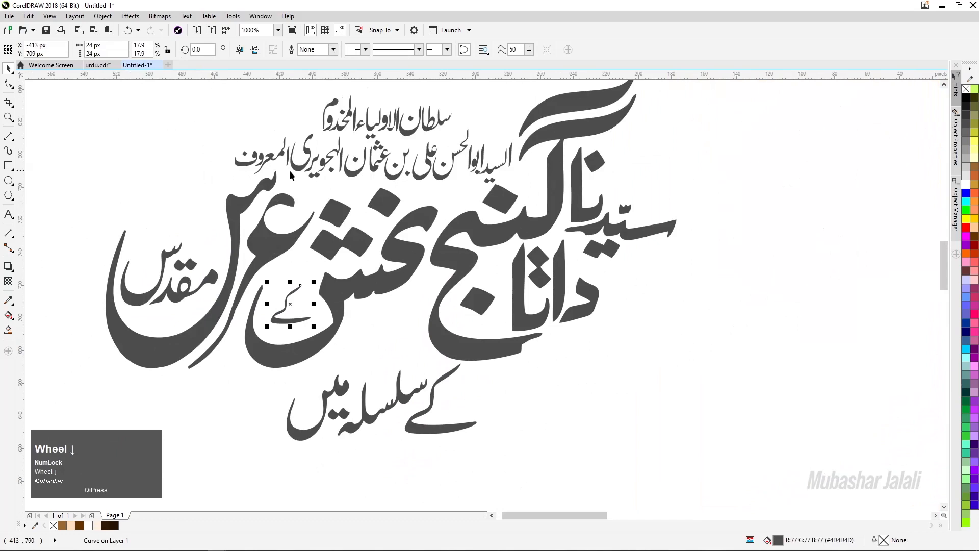
Select the whole calligraphy block and move it onto the poster's upper-left corner at about X 152, Y 1,026 px
scroll(510, 340, "down", 3)
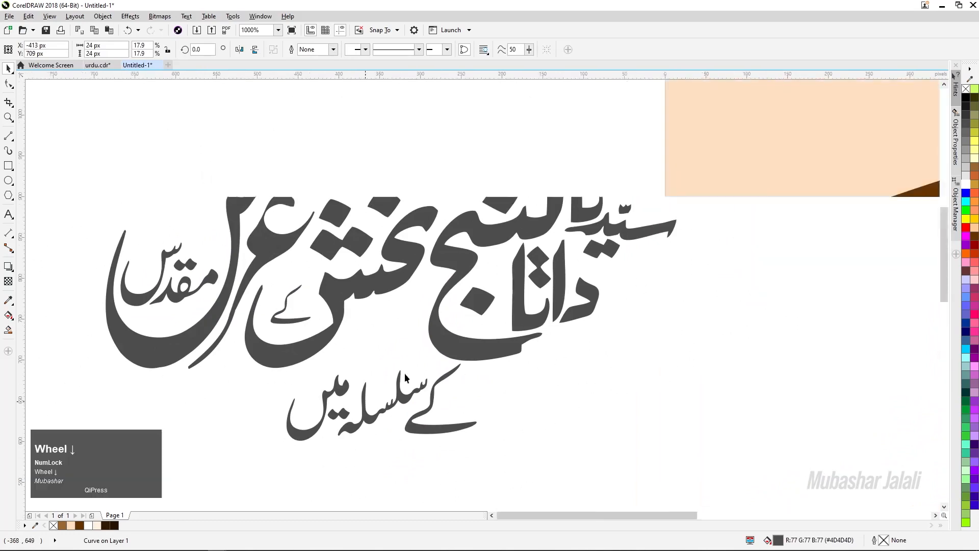
left_click_drag(487, 282, 312, 423)
left_click_drag(442, 359, 455, 274)
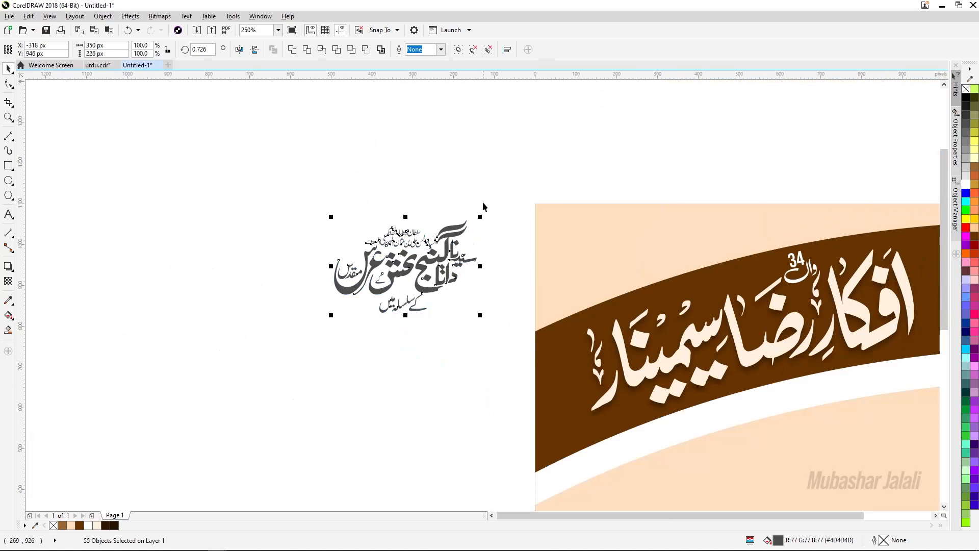
left_click_drag(441, 259, 448, 258)
left_click_drag(623, 232, 623, 232)
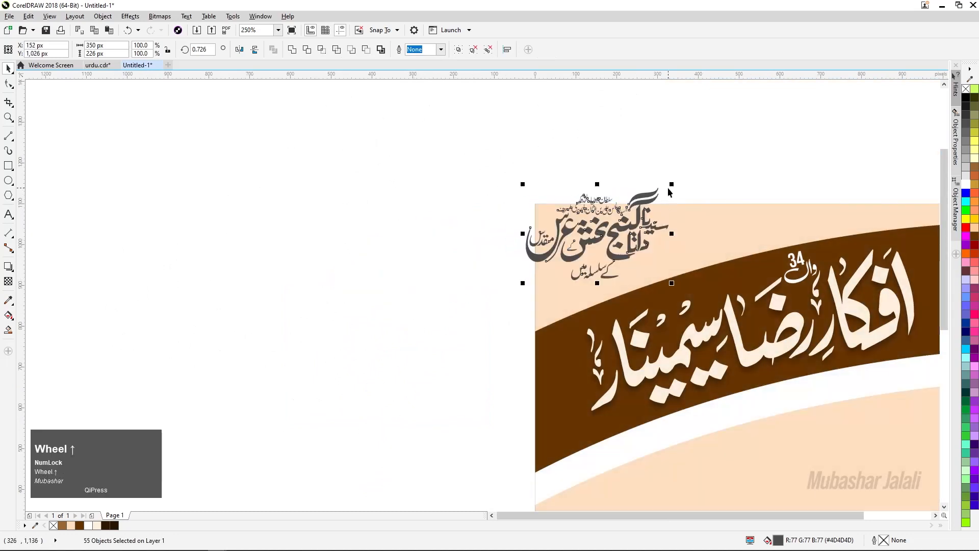
Shrink the calligraphy block, rotate it to about 17.9° to follow the brown arc and position it at about X 181, Y 976 px
scroll(637, 193, "up", 2)
left_click_drag(671, 184, 665, 201)
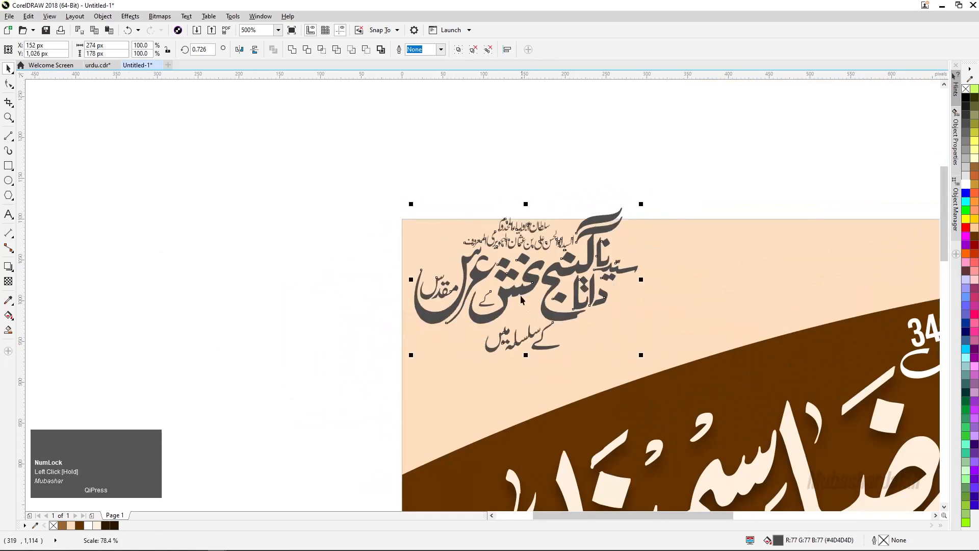
left_click(520, 289)
left_click_drag(644, 353, 647, 314)
left_click_drag(576, 319, 602, 341)
Enlarge the rotated calligraphy block to about 282 × 242 px and nudge it towards the page's left edge to X 151 px
left_click(299, 190)
left_click_drag(299, 190, 698, 425)
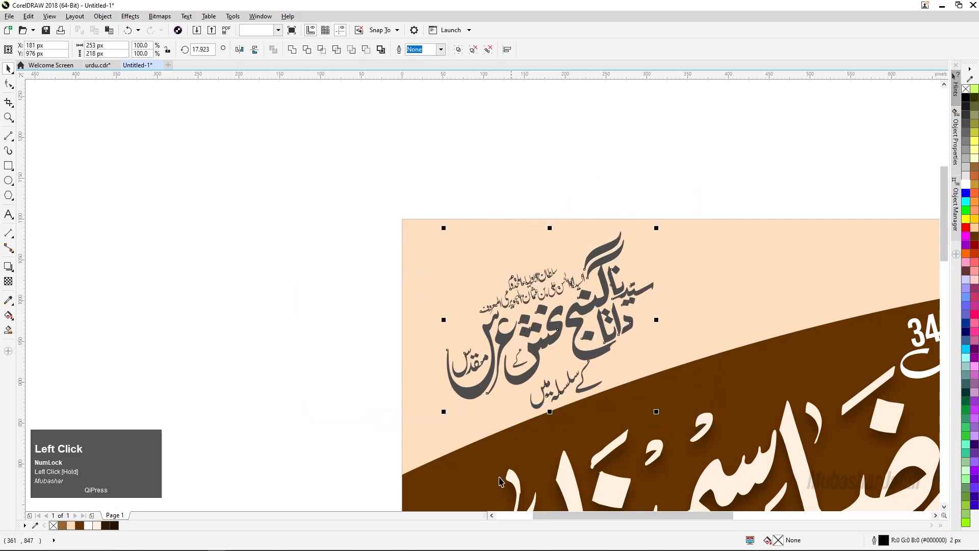
key("Up")
left_click_drag(441, 404, 430, 412)
key("Left")
key("Left")
key("Left")
key("Right")
key("Down")
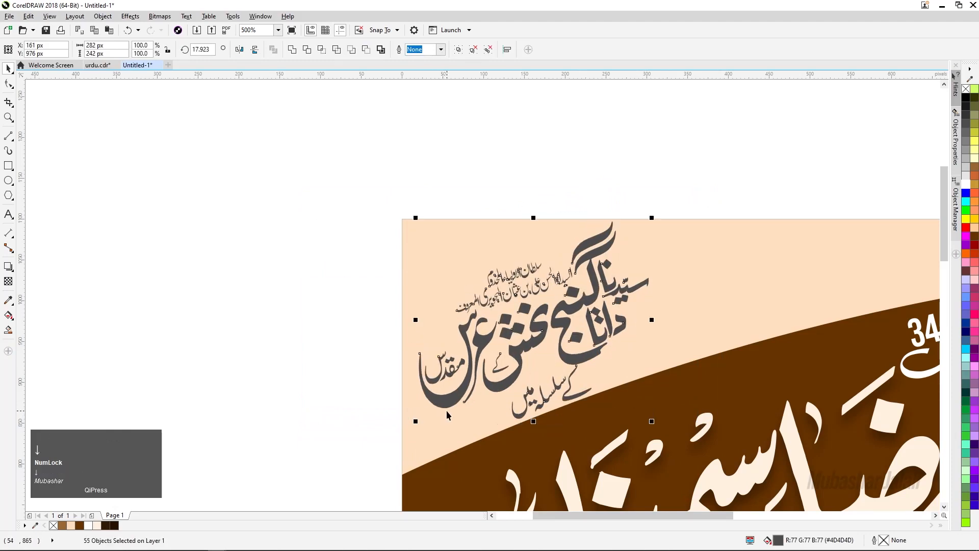
scroll(678, 310, "up", 2)
scroll(681, 312, "down", 2)
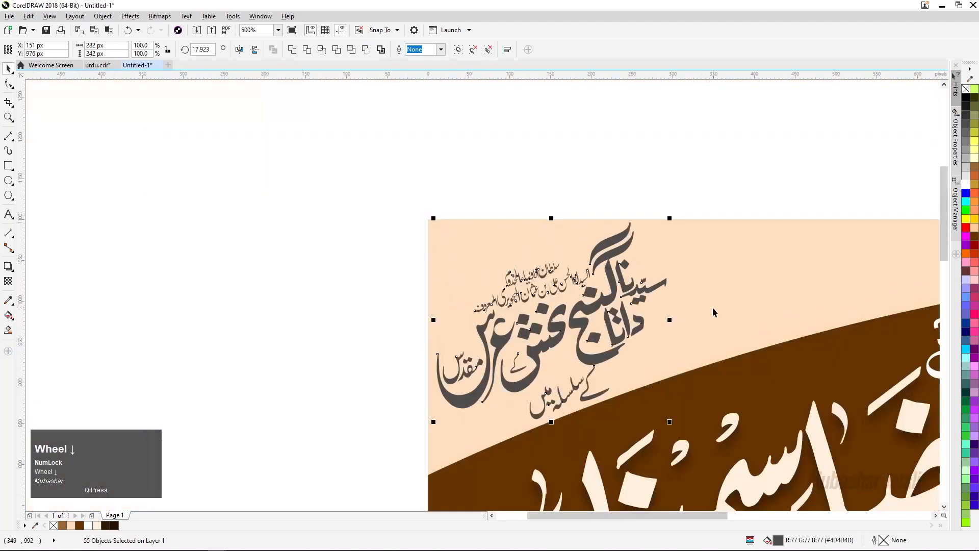
Scale the calligraphy block down about its centre to about 266 × 228 px so it sits within the peach corner
left_click(355, 440)
left_click_drag(699, 195, 393, 461)
key("Right")
key("Left")
left_click_drag(672, 218, 664, 224)
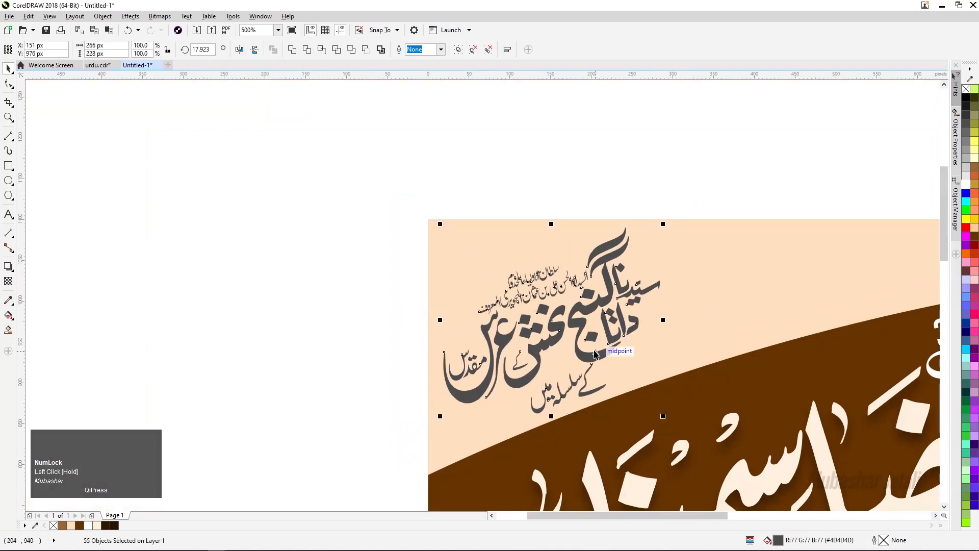
left_click(277, 304)
Fill the whole corner calligraphy block with dark brown (#663300)
scroll(346, 258, "down", 3)
scroll(375, 308, "up", 5)
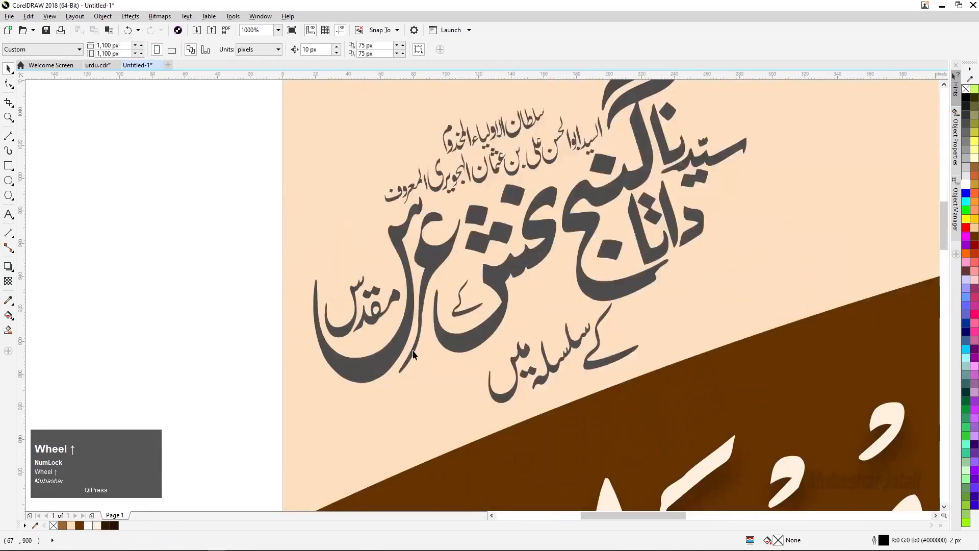
scroll(349, 329, "down", 1)
left_click(249, 286)
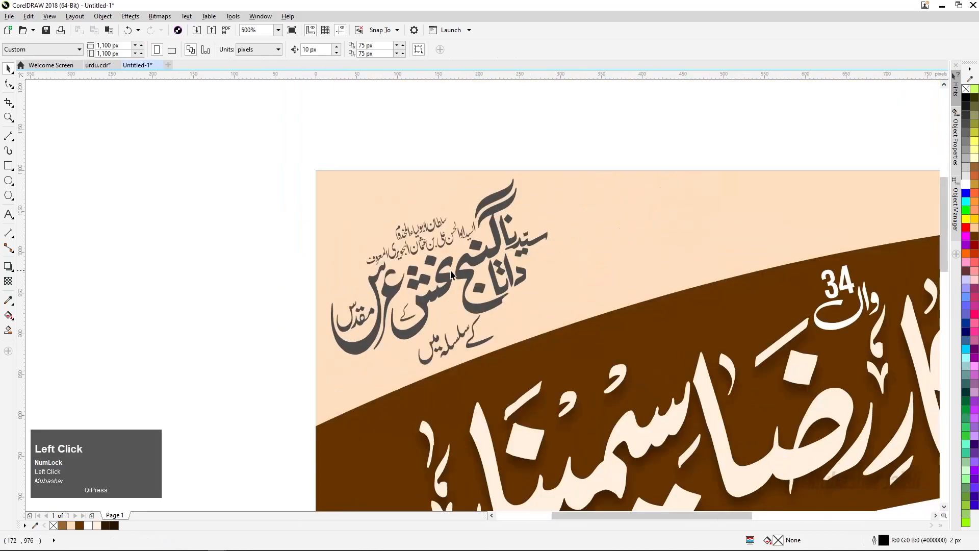
left_click_drag(470, 281, 499, 275)
left_click_drag(575, 128, 246, 414)
left_click(974, 236)
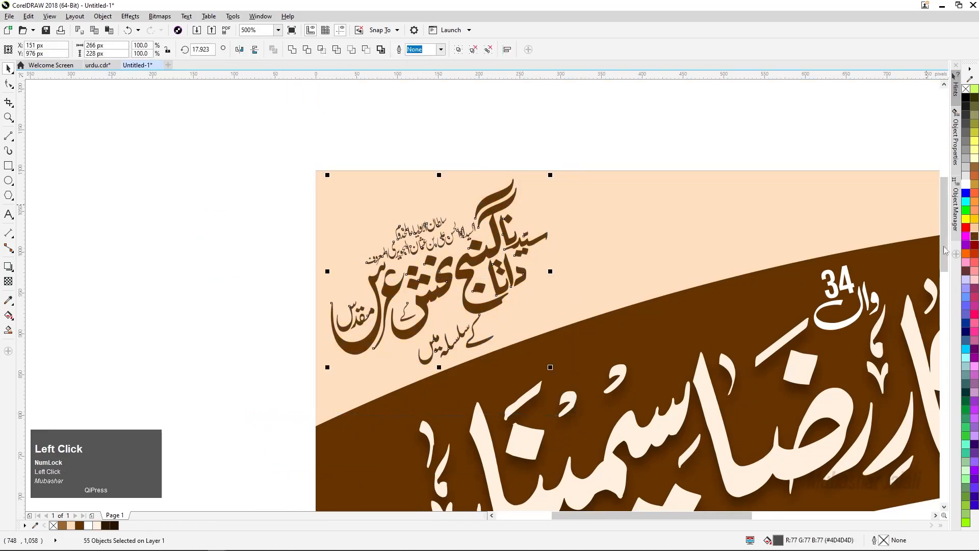
scroll(204, 234, "down", 1)
scroll(313, 256, "up", 1)
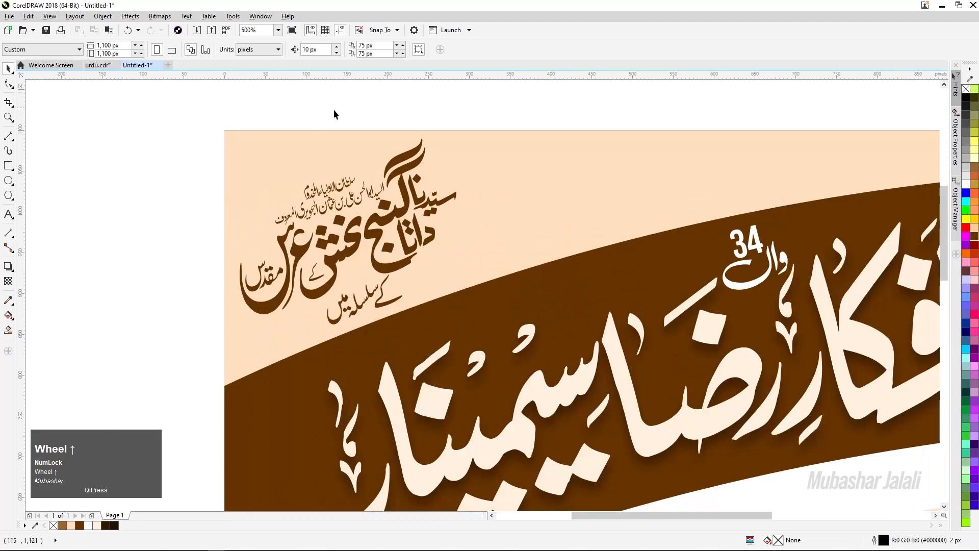
Try filling the two small upper lines of the calligraphy with lighter brown (#996633), then undo that fill
left_click_drag(161, 110, 401, 228)
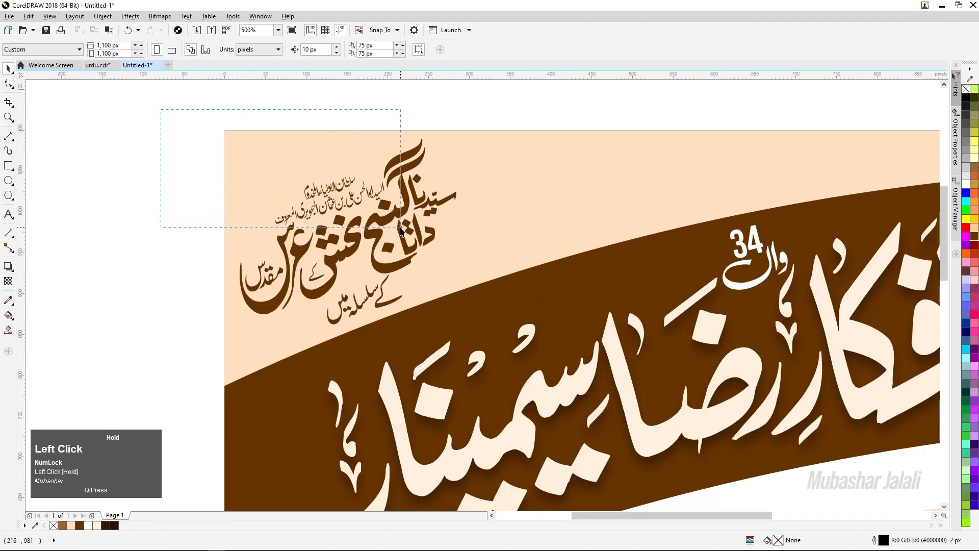
left_click_drag(400, 230, 401, 231)
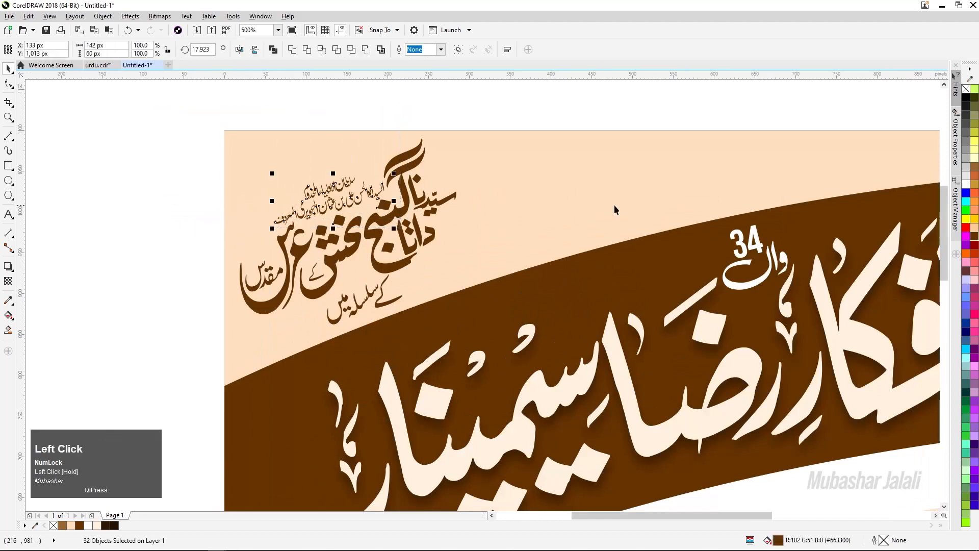
left_click(974, 169)
scroll(368, 218, "up", 1)
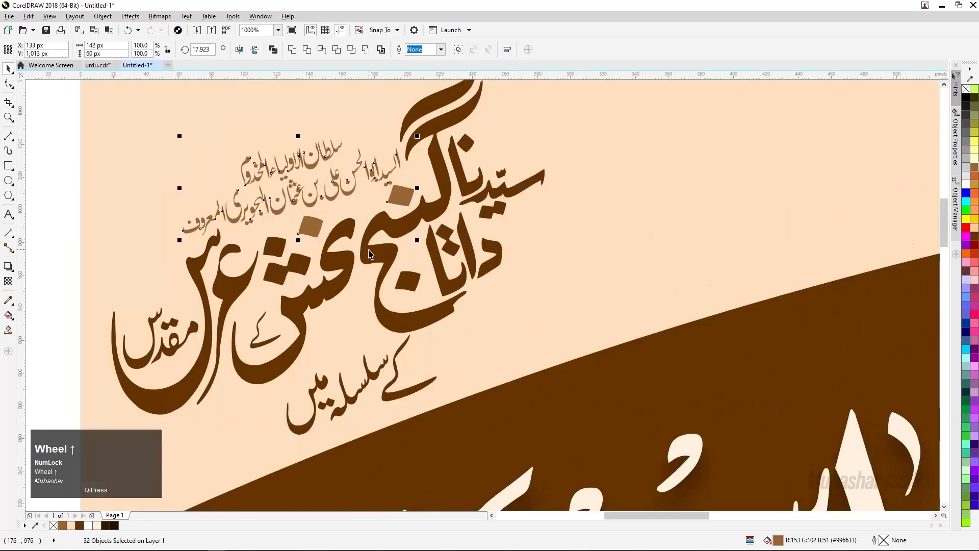
left_click(51, 129)
left_click(401, 197)
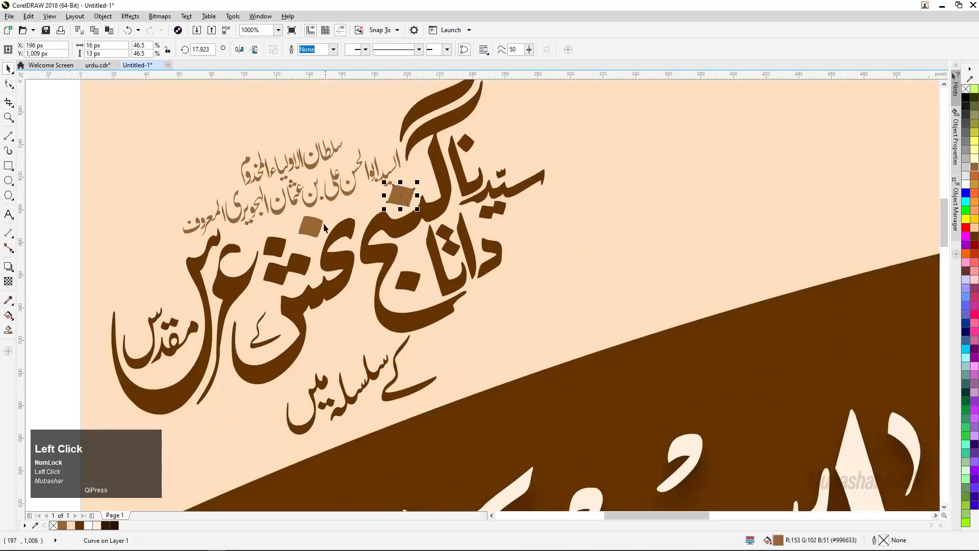
key("ctrl+z")
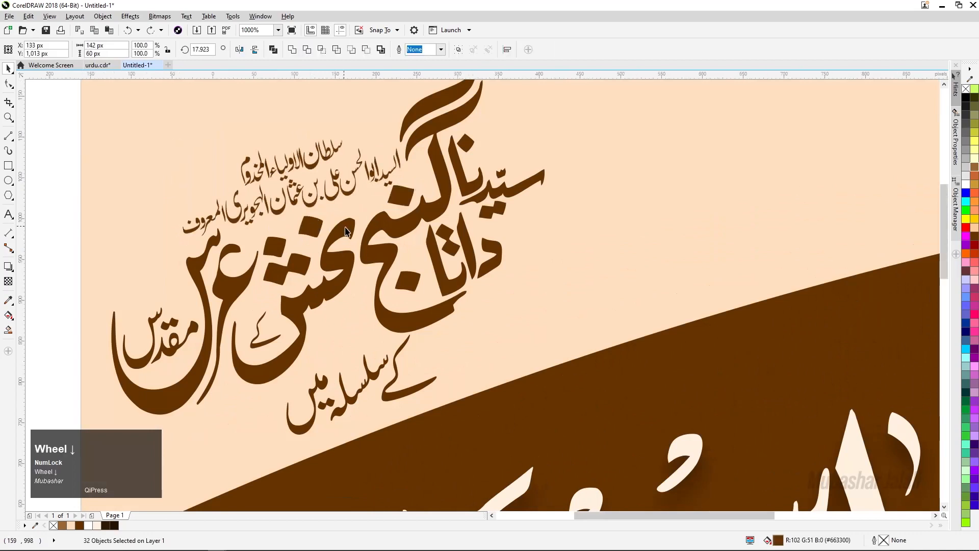
Fill the entire corner calligraphy block with lighter brown (#996633)
scroll(255, 204, "down", 3)
left_click_drag(187, 146, 407, 295)
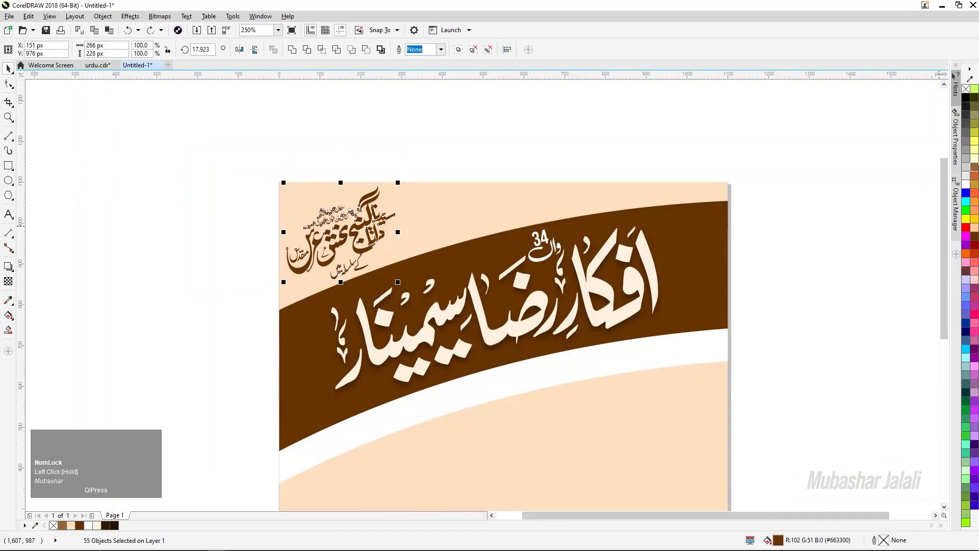
left_click(974, 166)
scroll(329, 227, "up", 2)
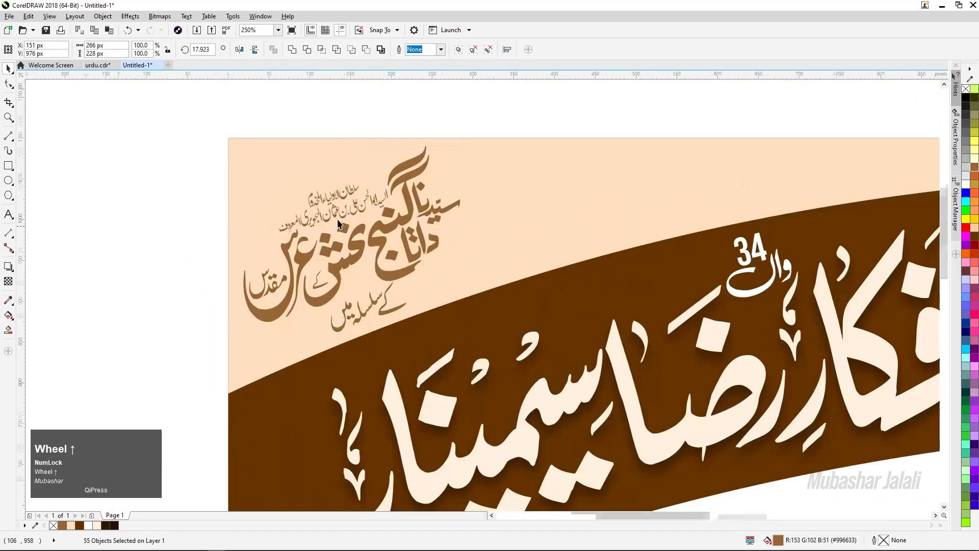
Fill the two small upper lines of the calligraphy block with dark brown (#663300)
scroll(395, 220, "down", 1)
left_click_drag(198, 106, 442, 239)
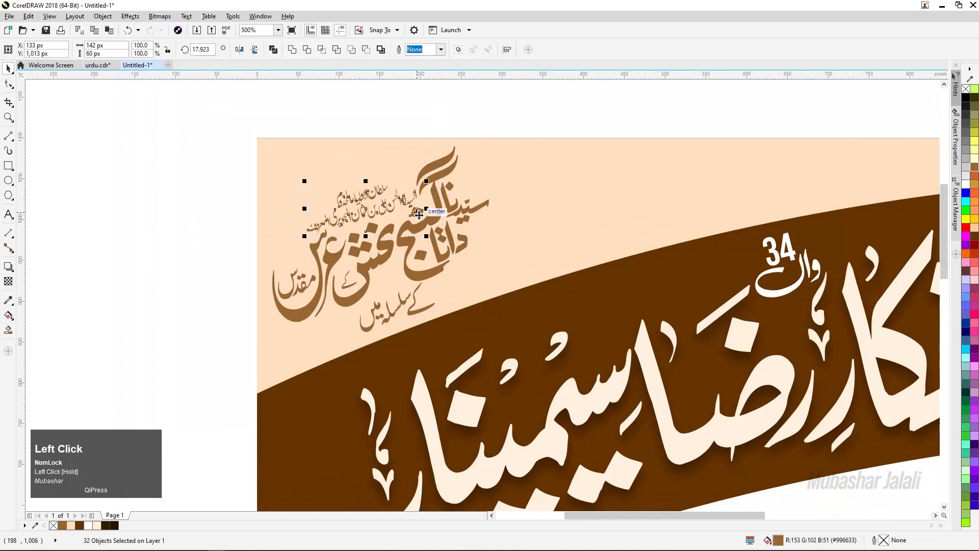
left_click(975, 236)
left_click(103, 236)
Fill the two dark diamond dots above گنج and بخش with lighter brown (#996633) to match the large words
scroll(360, 203, "up", 2)
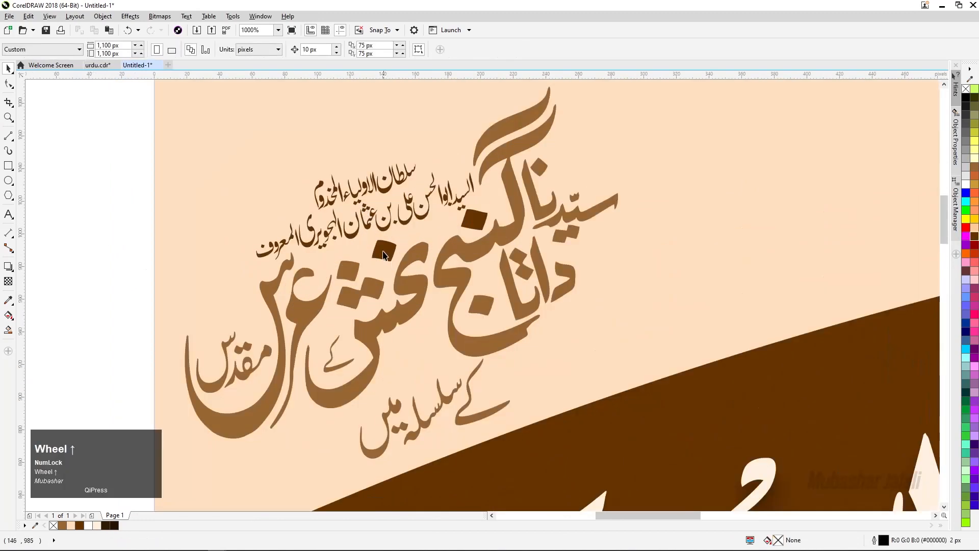
left_click(384, 252)
left_click(461, 224, "shift")
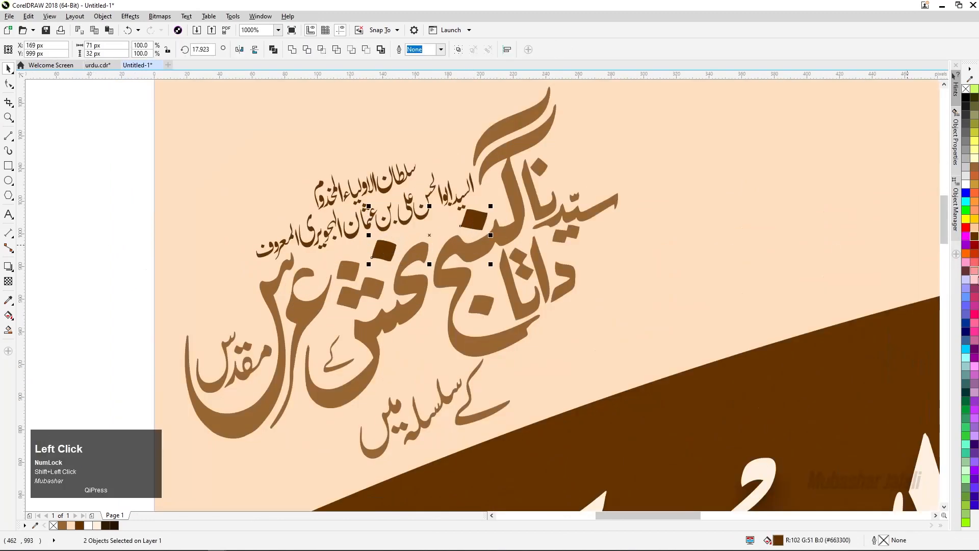
left_click(974, 169)
scroll(382, 173, "down", 2)
left_click(258, 262)
scroll(418, 306, "up", 2)
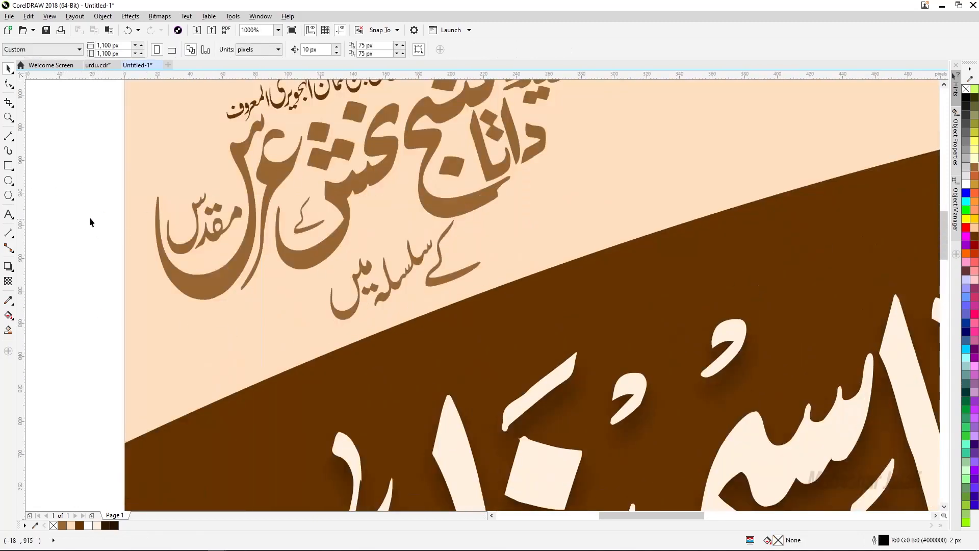
mouse_move(87, 238)
left_mouse_down()
mouse_move(585, 322)
mouse_move(89, 242)
left_mouse_up()
left_click_drag(330, 319, 439, 326)
left_click_drag(80, 223, 524, 236)
left_click(451, 279)
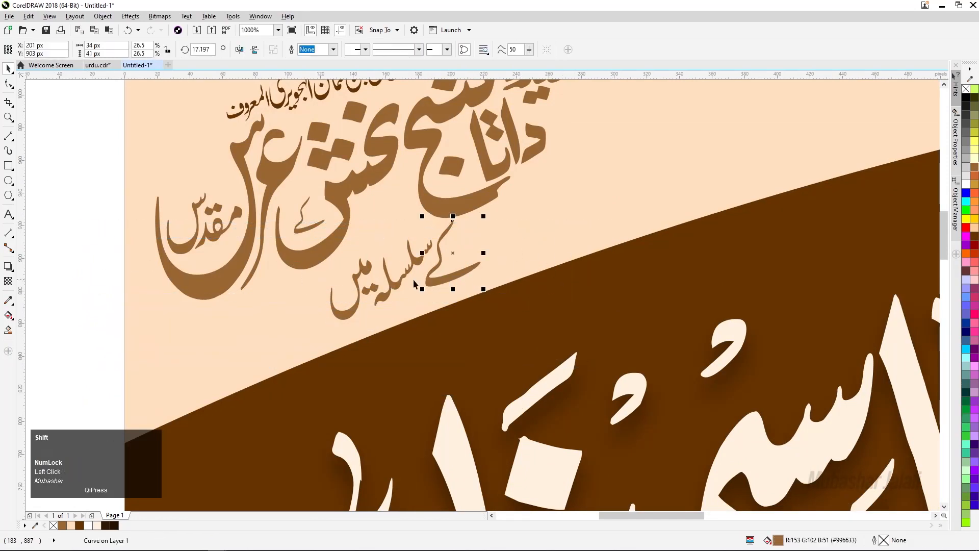
left_click(395, 283, "shift")
left_click(371, 277, "shift")
scroll(407, 270, "down", 2)
left_click(246, 267)
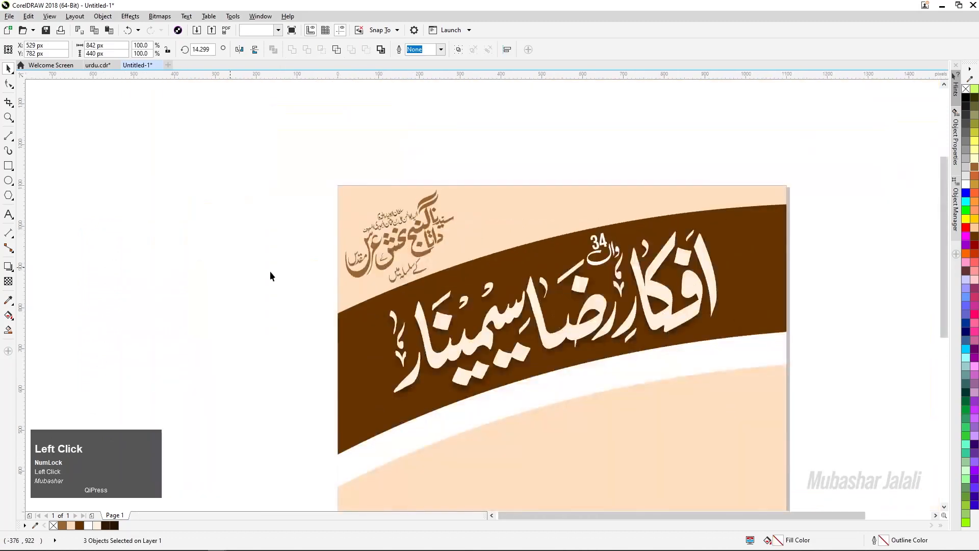
Fill the bottom line کے سلسلہ میں of the calligraphy block with dark brown (#663300)
scroll(334, 273, "up", 2)
scroll(397, 283, "up", 2)
left_click(656, 279)
left_click(619, 280, "shift")
left_click(577, 286, "shift")
left_click(557, 306, "shift")
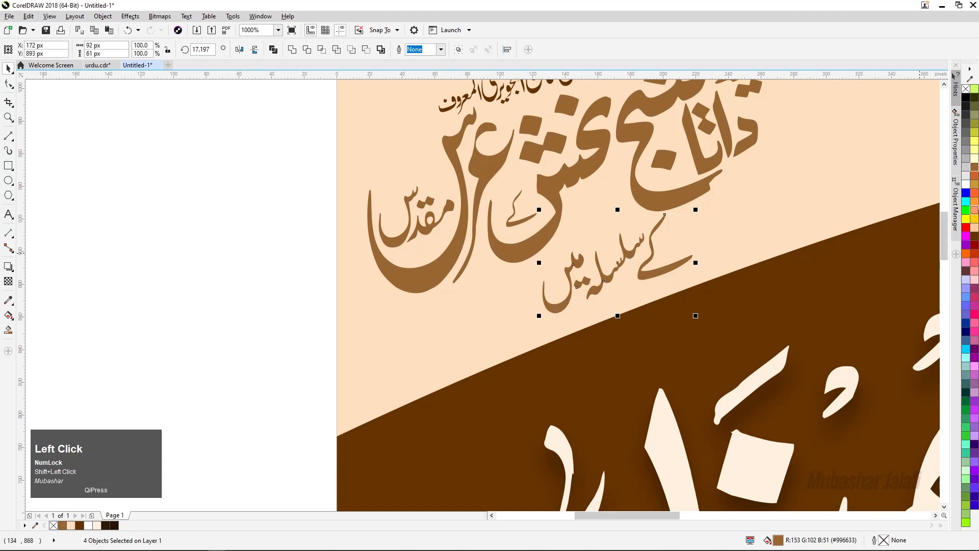
left_click(974, 237)
scroll(344, 234, "down", 2)
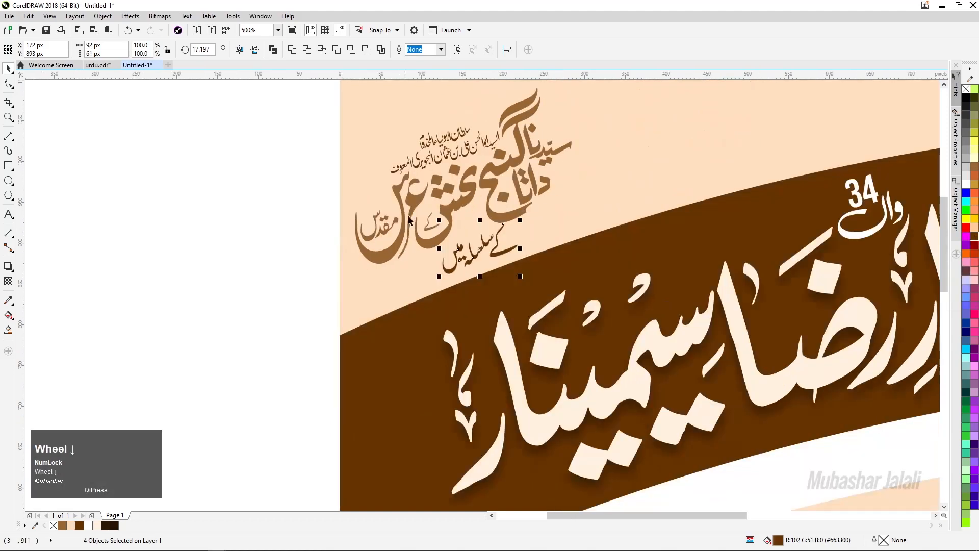
Try dark brown (#663300) on the words عرس مقدس in the corner calligraphy, and undo that fill
scroll(433, 226, "up", 2)
left_click_drag(177, 158, 444, 283)
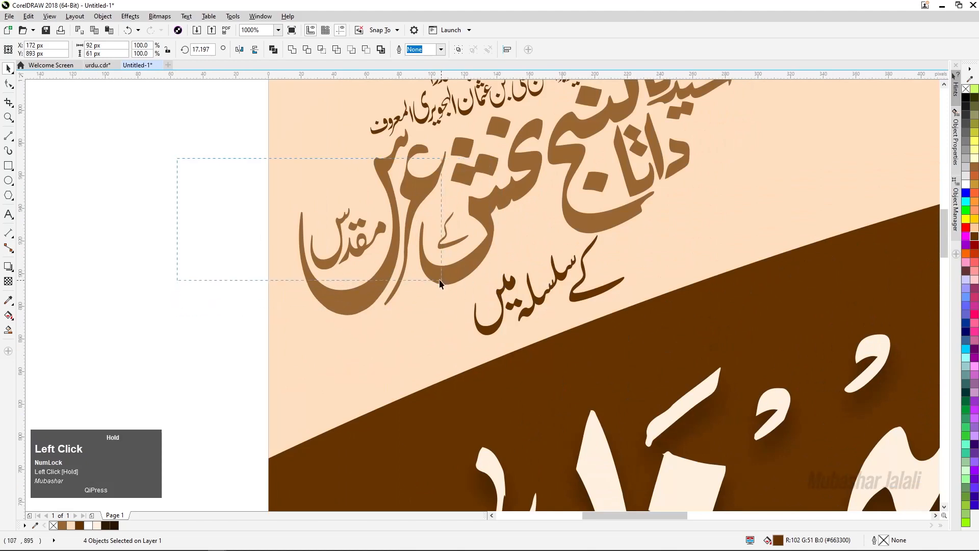
left_click_drag(231, 237, 233, 239)
left_click_drag(209, 111, 339, 349)
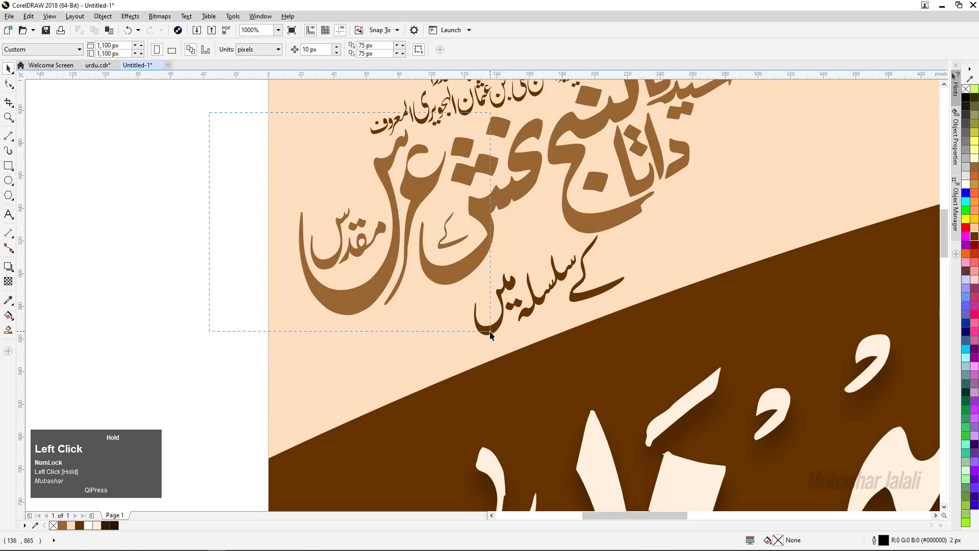
left_click_drag(491, 334, 491, 334)
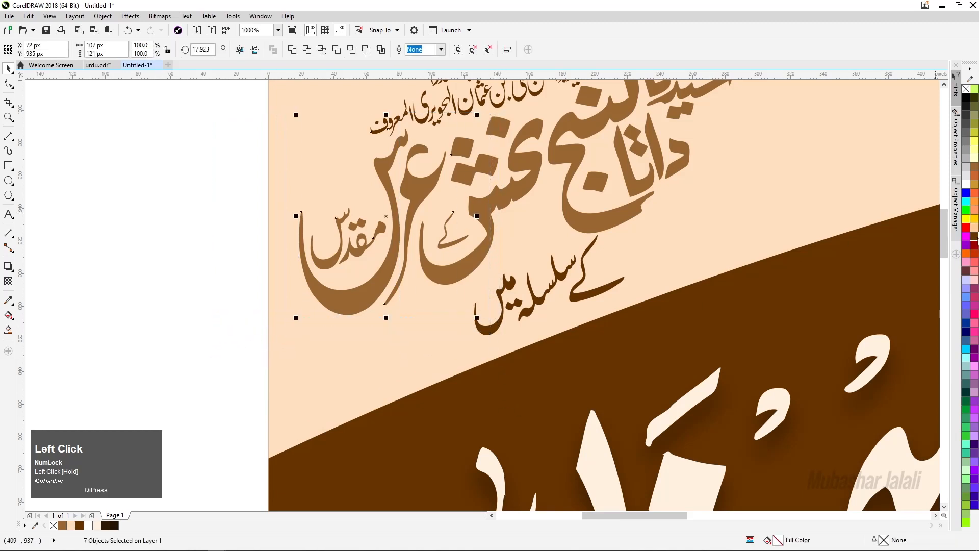
left_click(974, 238)
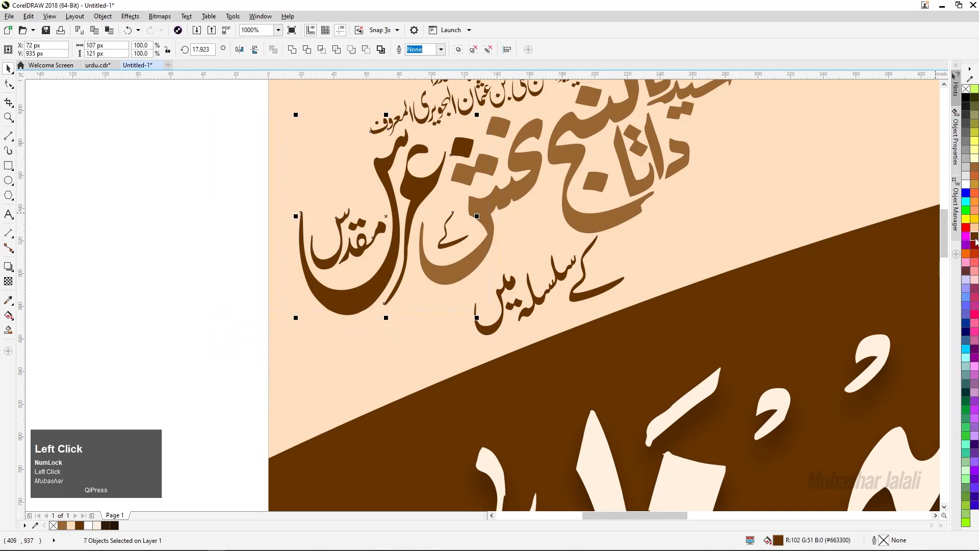
scroll(279, 304, "down", 1)
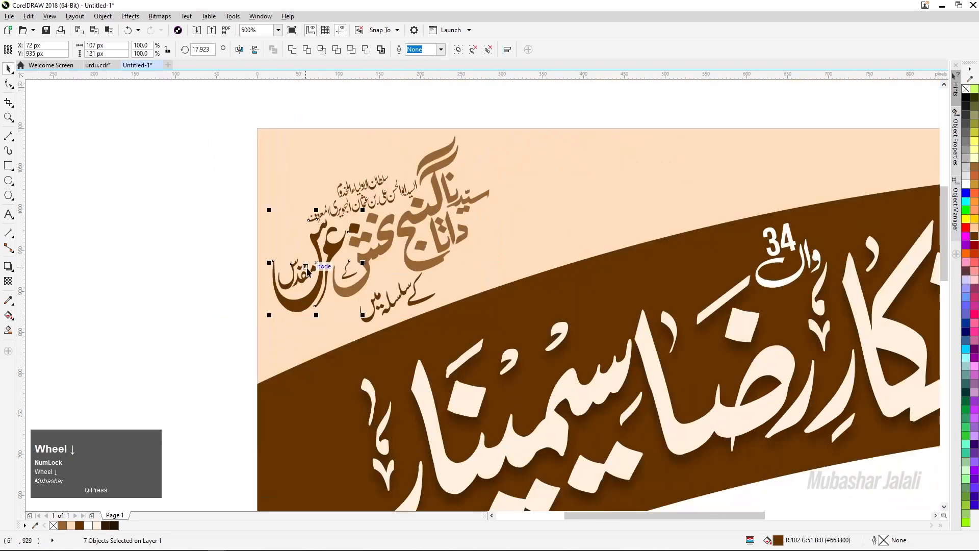
scroll(307, 271, "up", 1)
key("ctrl+z")
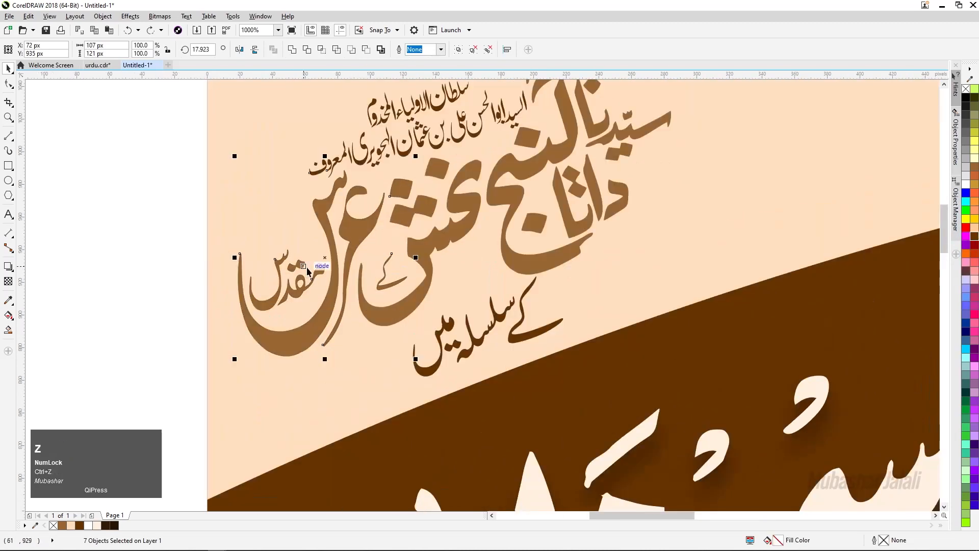
left_click(155, 220)
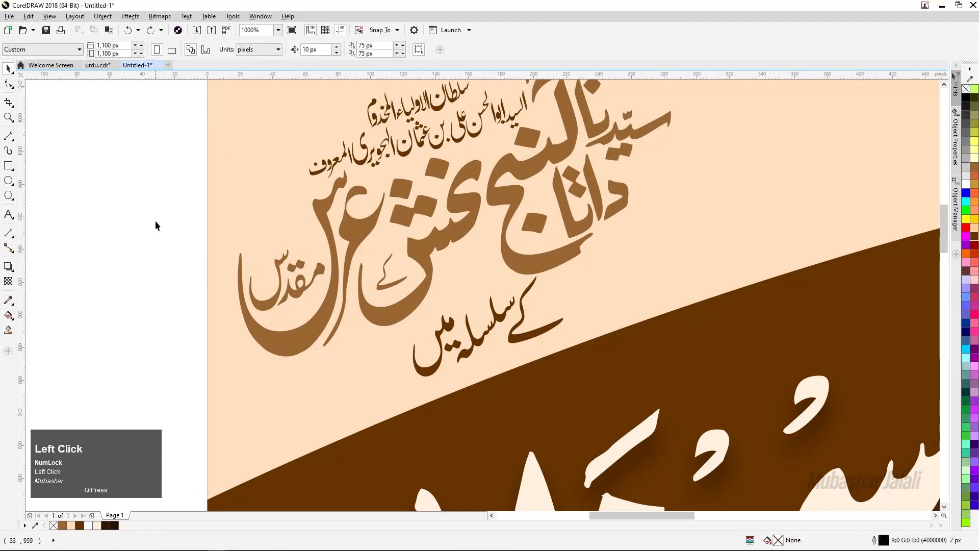
Enlarge the whole corner calligraphy block slightly, to about 271 × 232 px
scroll(154, 220, "down", 2)
key("F4")
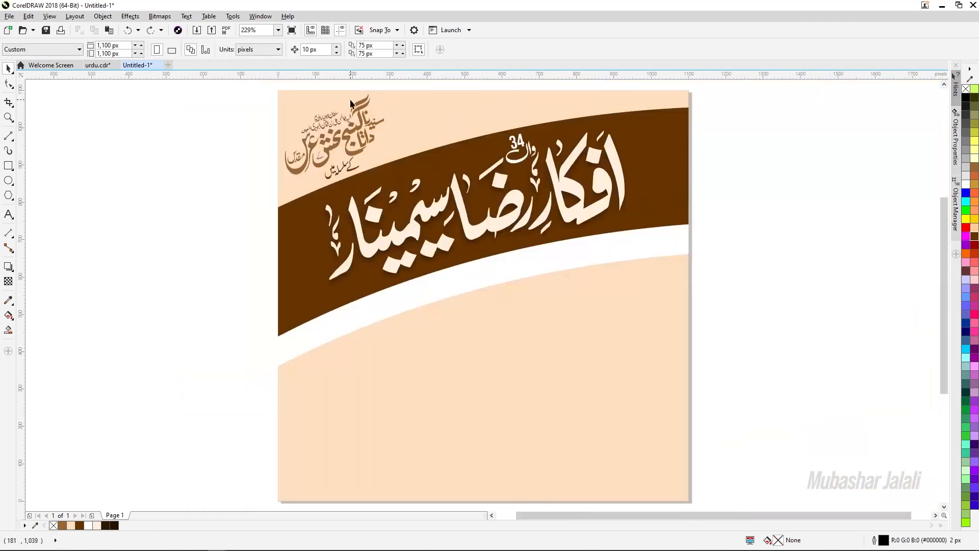
scroll(341, 94, "up", 1)
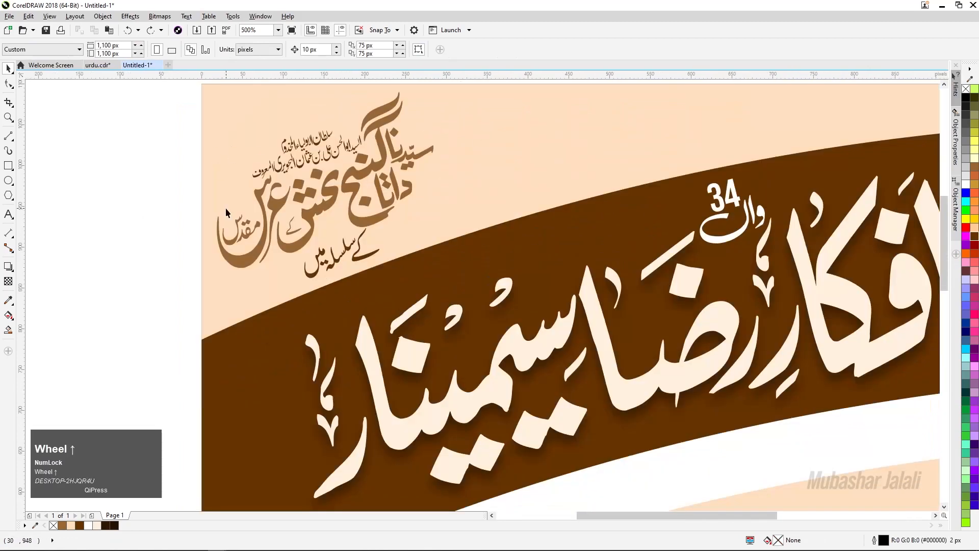
scroll(227, 210, "down", 1)
left_click_drag(171, 120, 346, 255)
scroll(194, 249, "up", 1)
left_click_drag(248, 250, 244, 252)
scroll(293, 230, "down", 2)
left_click(232, 249)
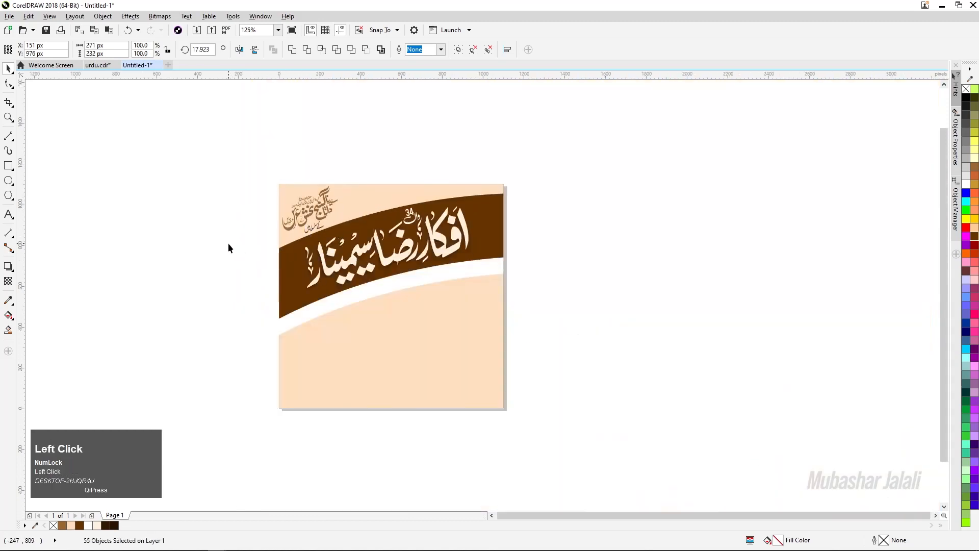
Examine the corner calligraphy, the shadowed headline and the white band beneath it up close
scroll(309, 209, "up", 2)
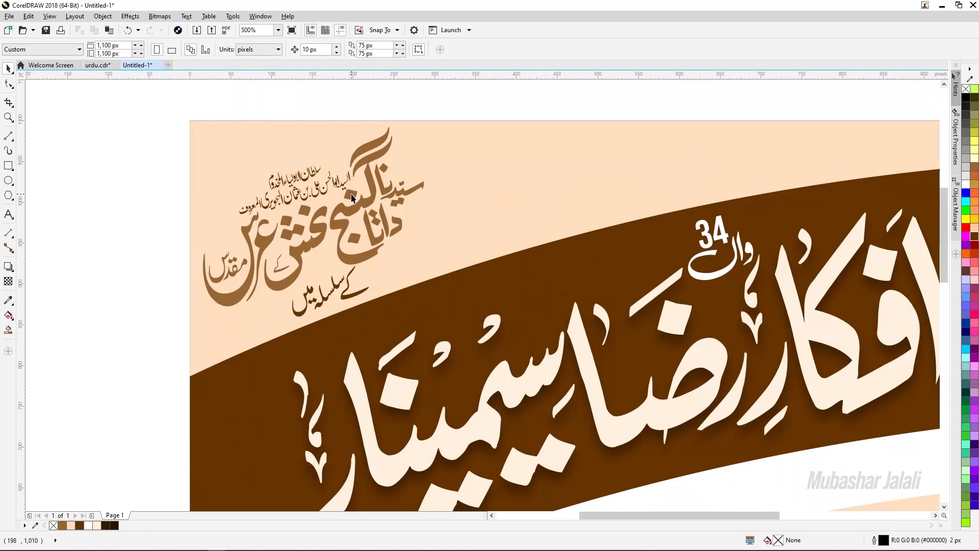
scroll(562, 274, "down", 1)
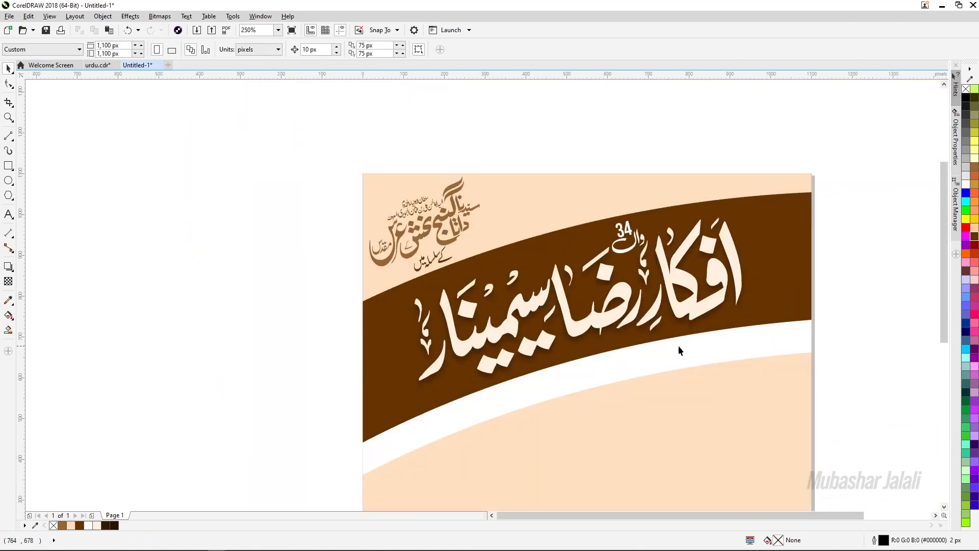
scroll(656, 374, "up", 1)
scroll(458, 317, "up", 2)
scroll(469, 319, "down", 1)
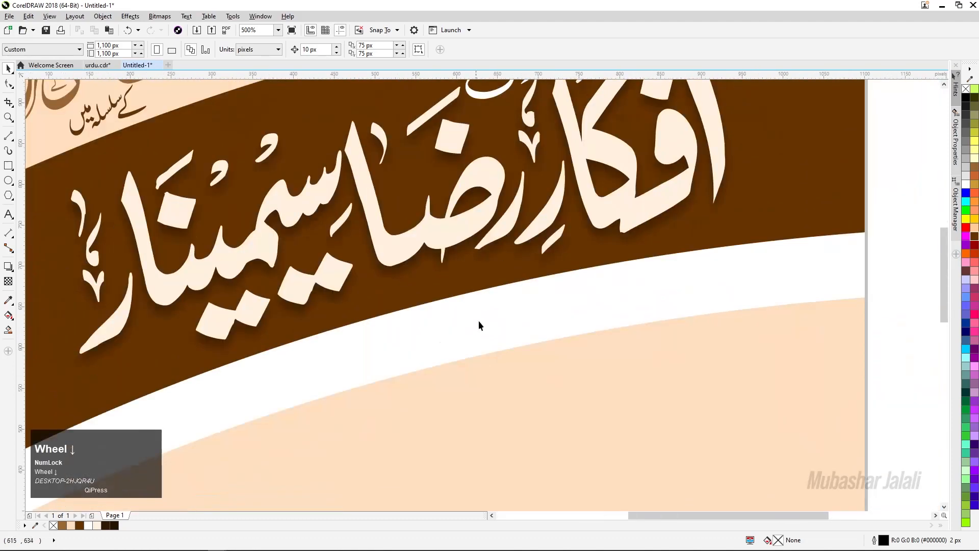
scroll(505, 305, "down", 1)
scroll(525, 301, "down", 1)
scroll(528, 304, "up", 1)
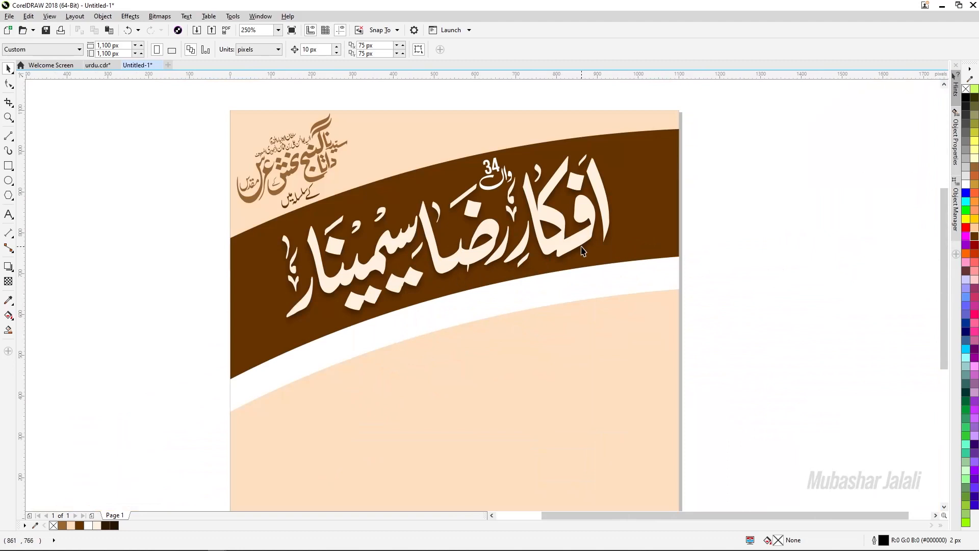
scroll(558, 248, "up", 2)
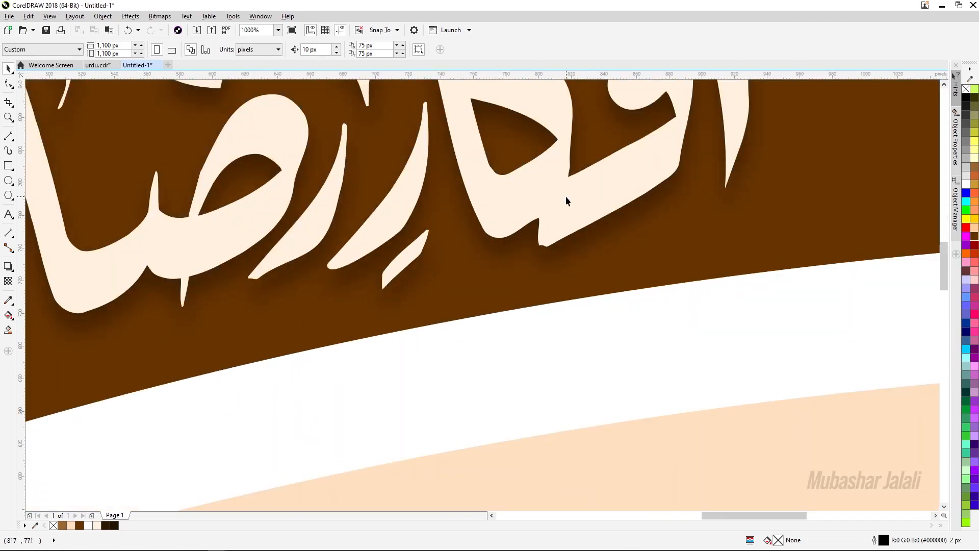
scroll(565, 196, "down", 1)
scroll(515, 320, "down", 1)
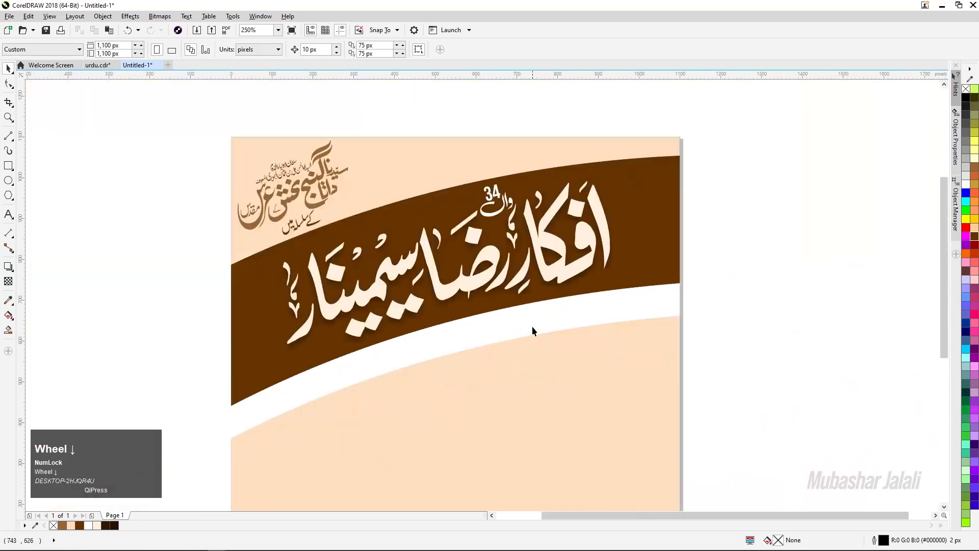
Draw a rectangle about 63 × 27 px on the white band under the headline and convert it to curves
scroll(532, 331, "up", 1)
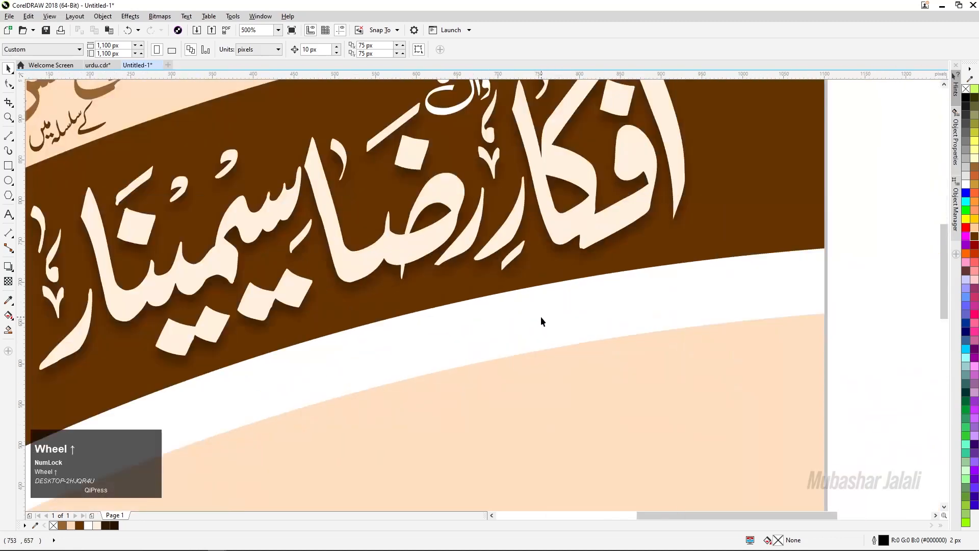
left_click(8, 165)
left_click_drag(451, 331, 502, 352)
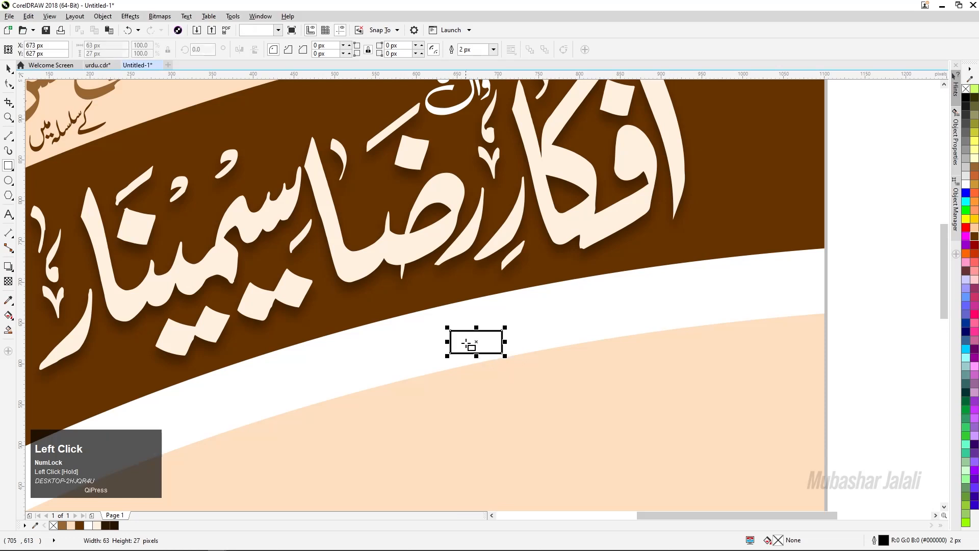
scroll(486, 293, "up", 3)
key("ctrl+q")
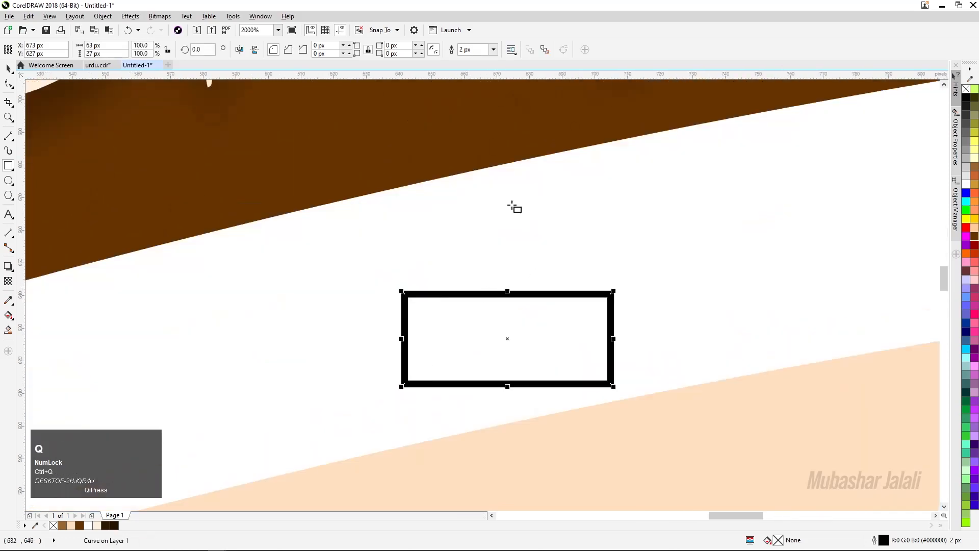
Convert the upper and lower edges of the small rectangle from straight lines to editable curves
left_click(11, 83)
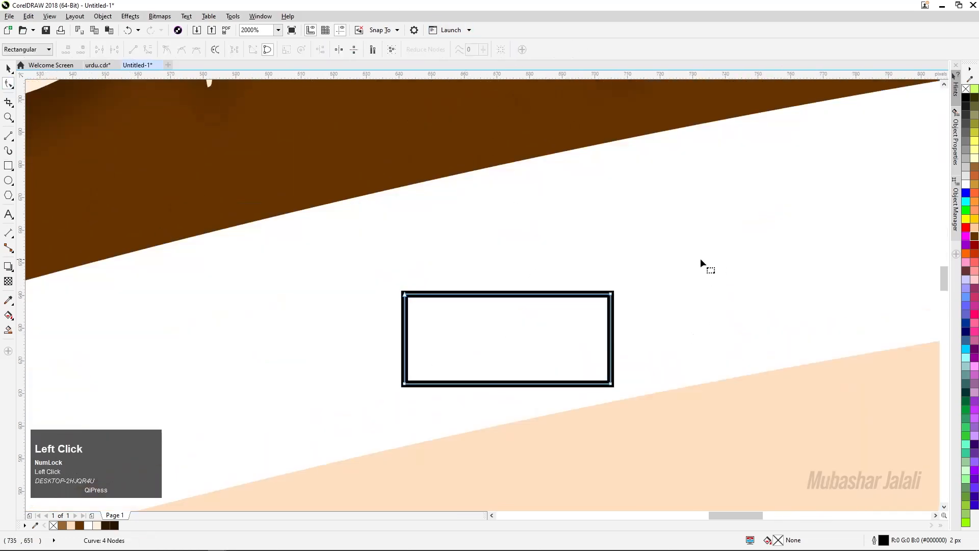
left_click_drag(556, 353, 556, 353)
left_click(147, 49)
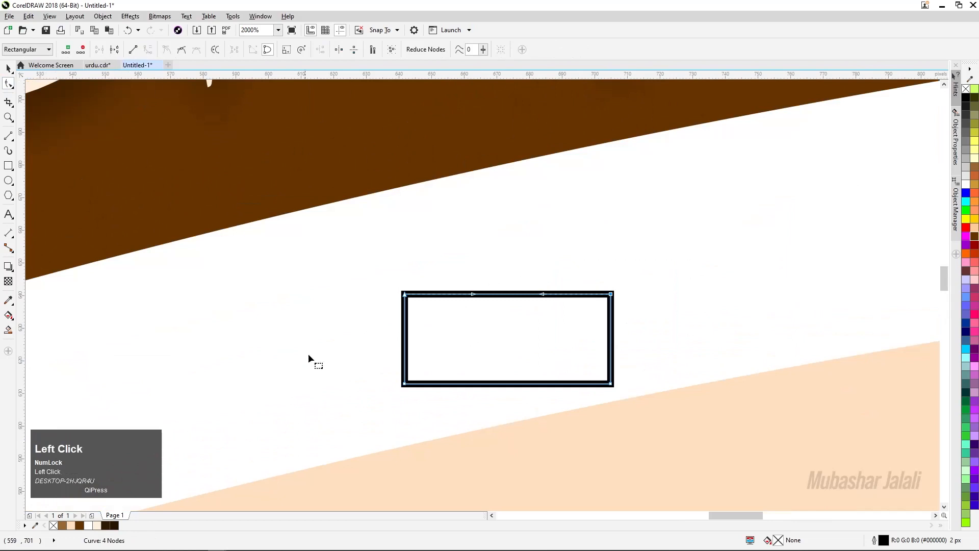
left_click_drag(412, 391, 412, 391)
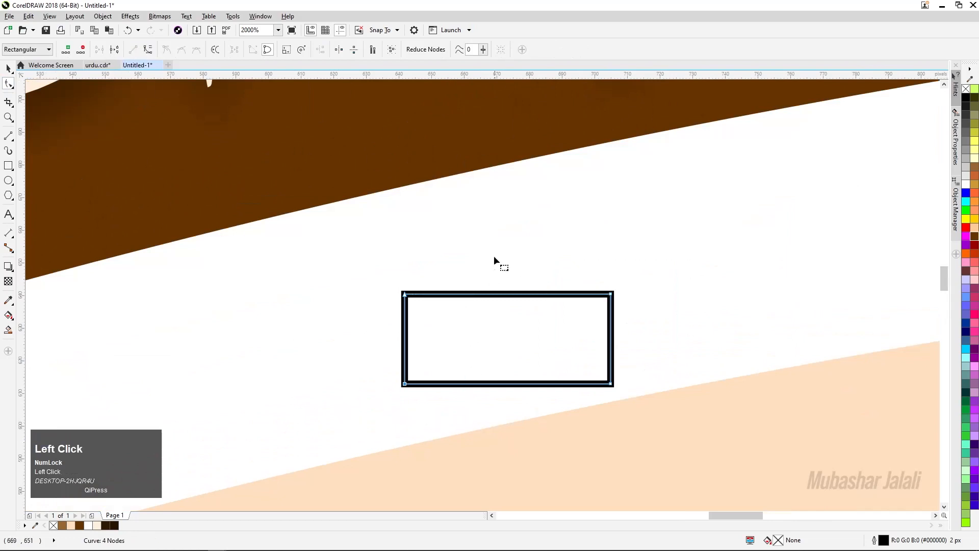
left_click(149, 50)
Bend the small rectangle's upper and lower edges into matching S-shaped waves, forming a wavy flag
left_click_drag(563, 318, 562, 318)
scroll(518, 270, "up", 2)
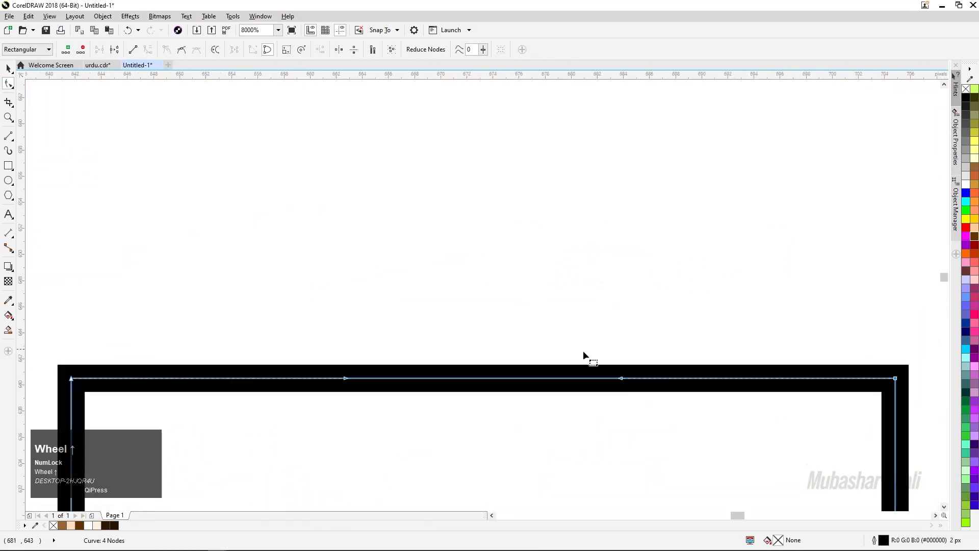
left_click_drag(622, 378, 610, 254)
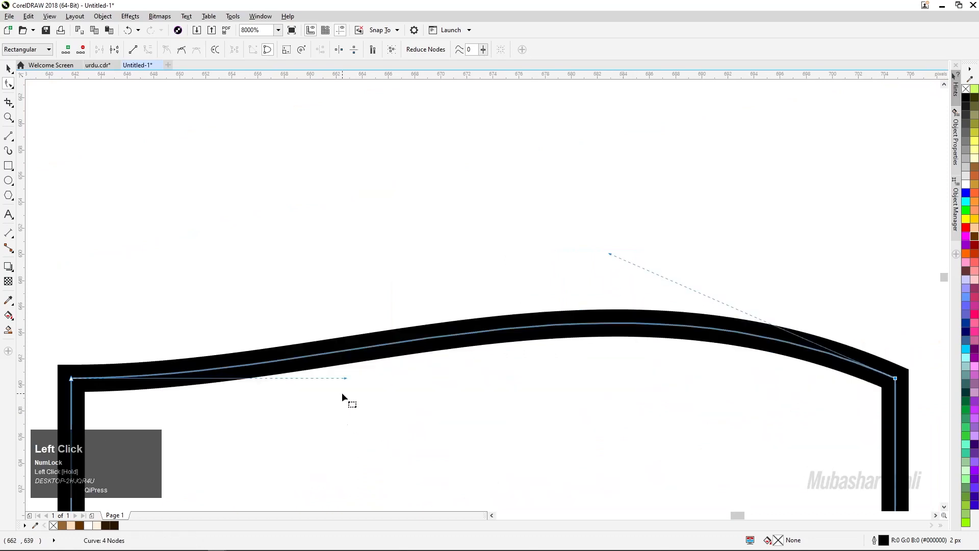
left_click_drag(347, 380, 326, 495)
scroll(530, 278, "down", 2)
left_click_drag(677, 364, 542, 431)
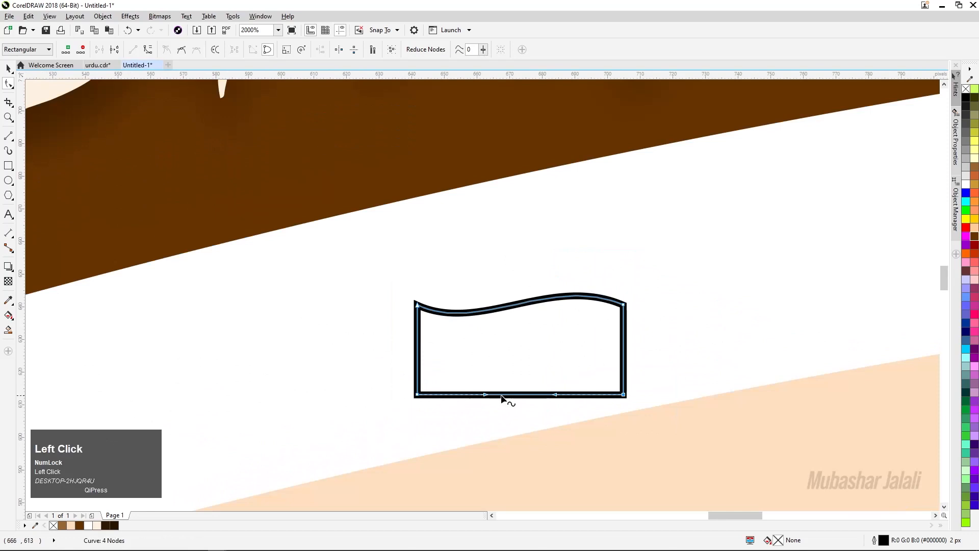
left_click_drag(484, 395, 544, 394)
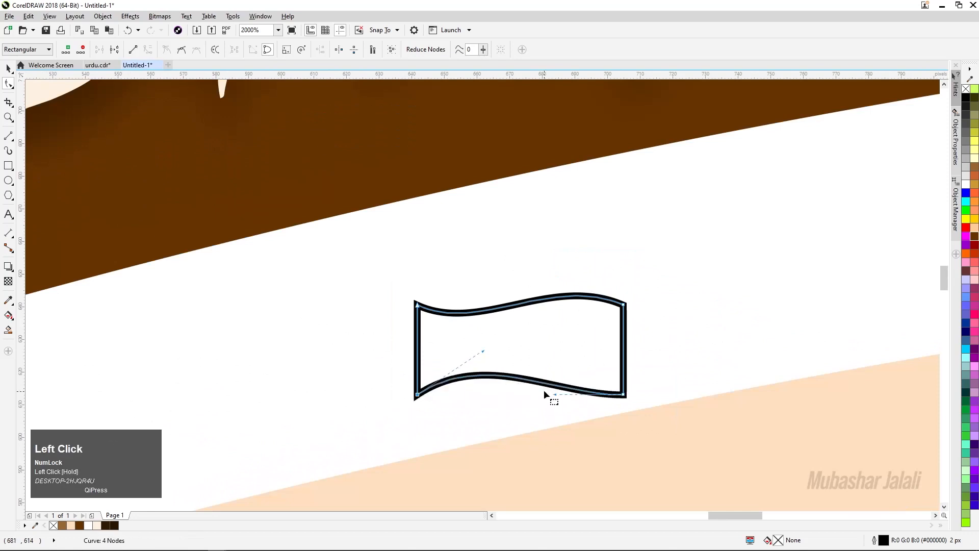
left_click_drag(483, 352, 495, 424)
left_click_drag(554, 396, 527, 368)
scroll(510, 337, "down", 5)
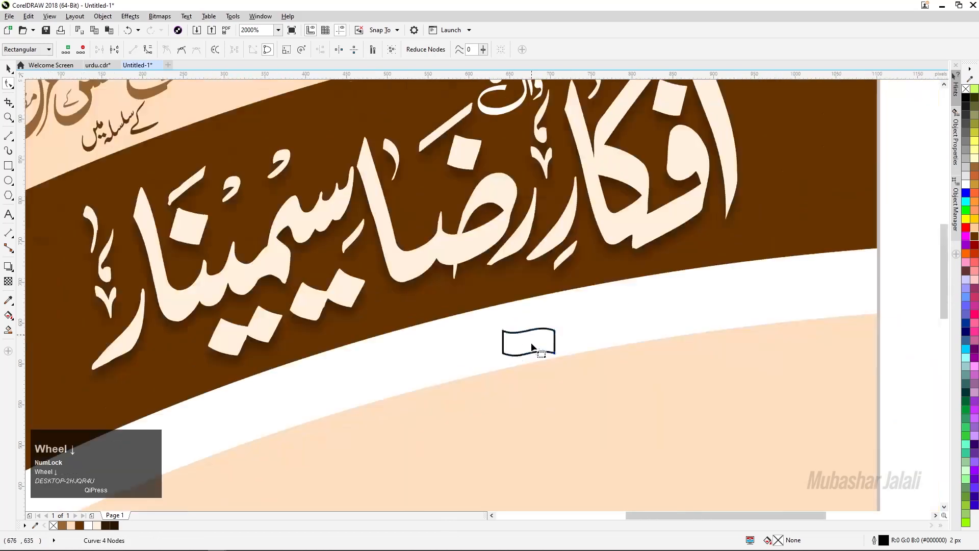
Fill the wavy flag shape with lighter brown (#996633)
left_click(9, 68)
left_click(902, 309)
left_click(528, 340)
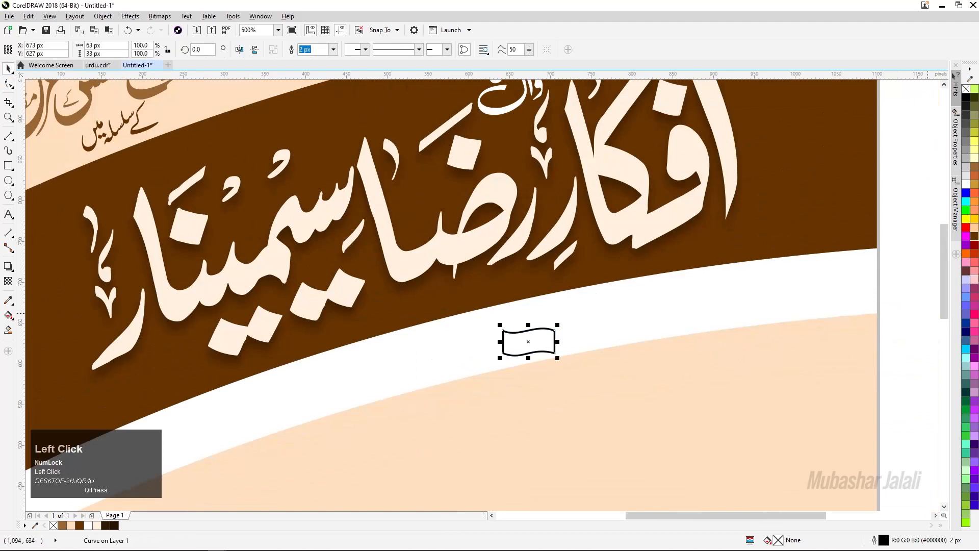
left_click(974, 167)
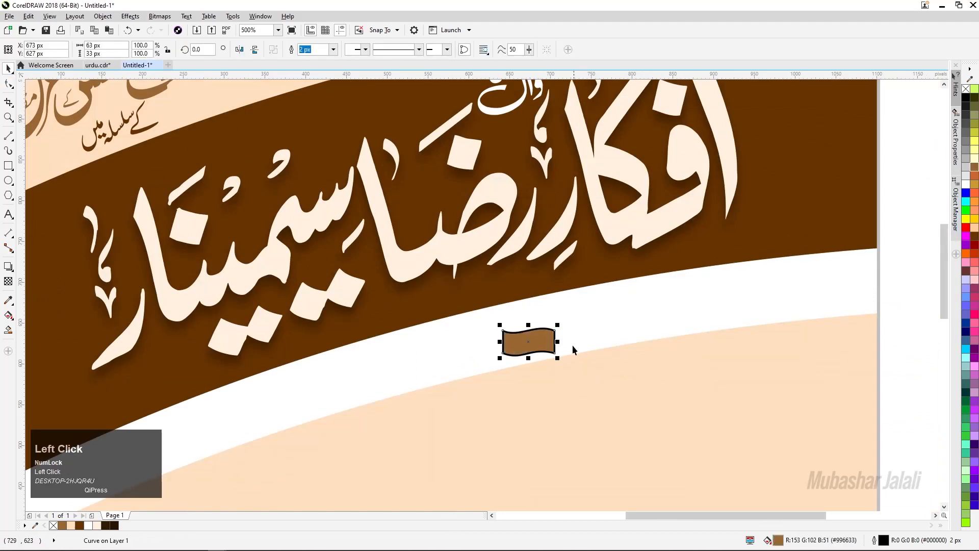
Place the wavy flag across the brown band's lower edge under the headline and rotate it about 12.2° to follow the arch
left_click_drag(518, 349, 569, 295)
scroll(632, 267, "up", 4)
left_click(476, 376)
left_click_drag(534, 426, 536, 403)
scroll(549, 401, "down", 4)
left_click(822, 310)
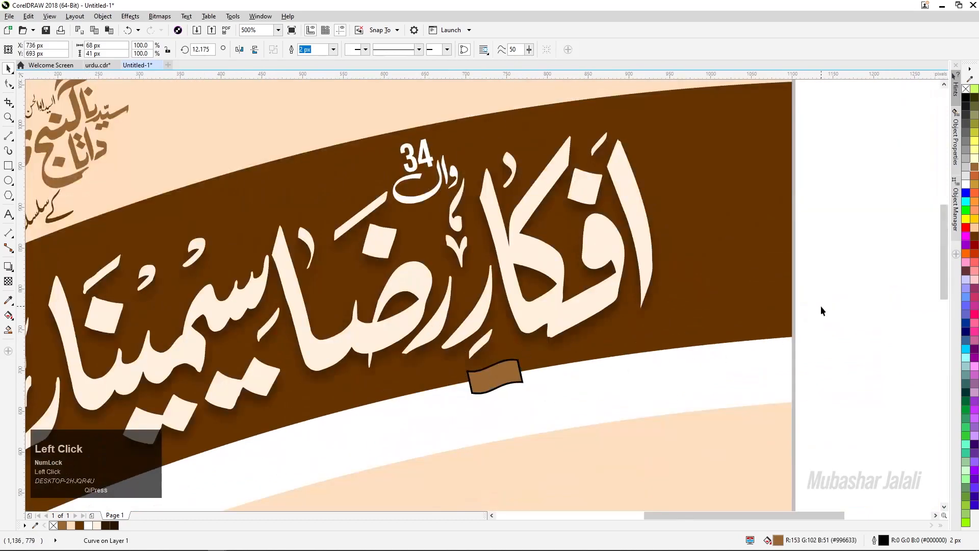
Enlarge the wavy flag to about 74 × 45 px, shift it slightly down and remove its outline
scroll(453, 386, "up", 4)
left_click(472, 392)
left_click_drag(487, 423, 476, 430)
left_click_drag(554, 382, 556, 387)
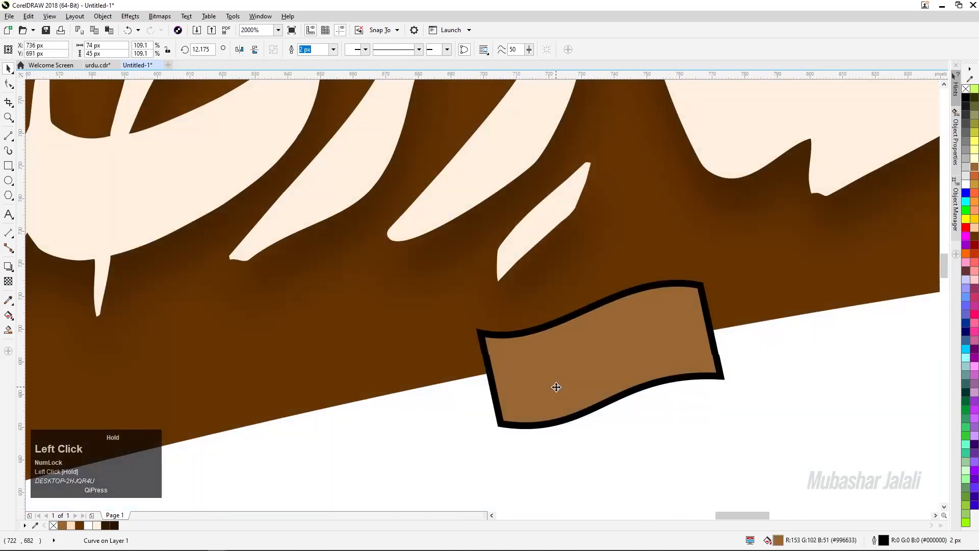
right_click(966, 89)
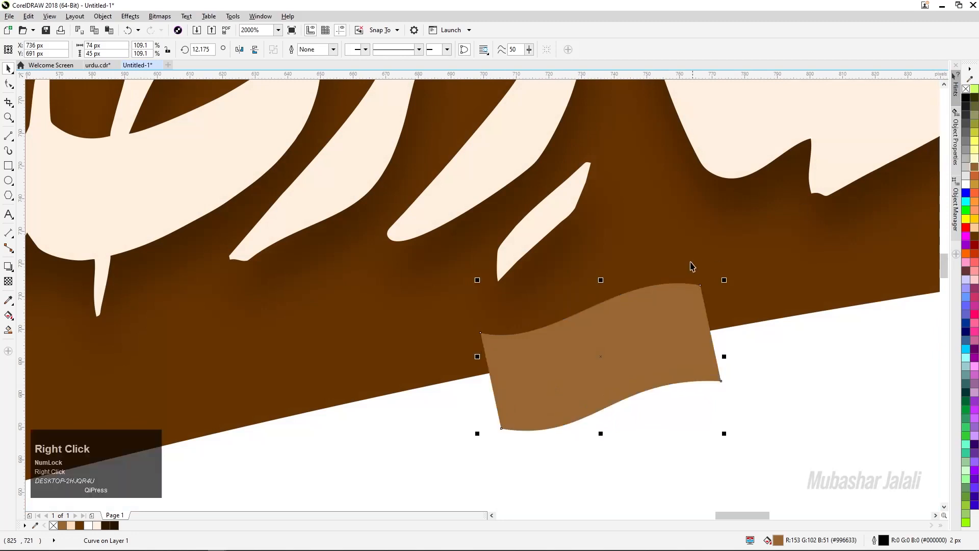
Enlarge the wavy flag about its centre to about 87 × 53 px
scroll(692, 266, "down", 5)
scroll(666, 291, "up", 4)
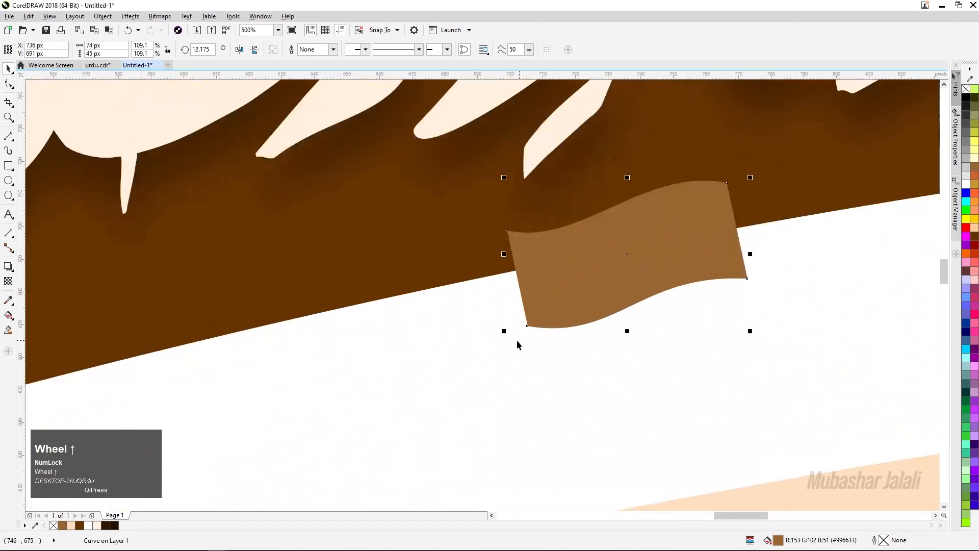
left_click_drag(492, 340, 482, 344)
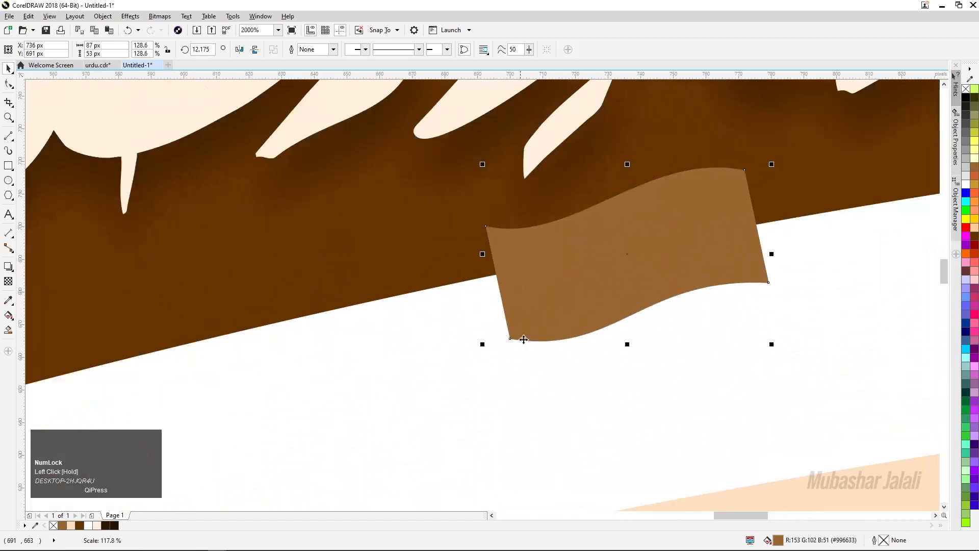
Change the wavy flag's uniform fill to a darker brown, #874F17
key("F11")
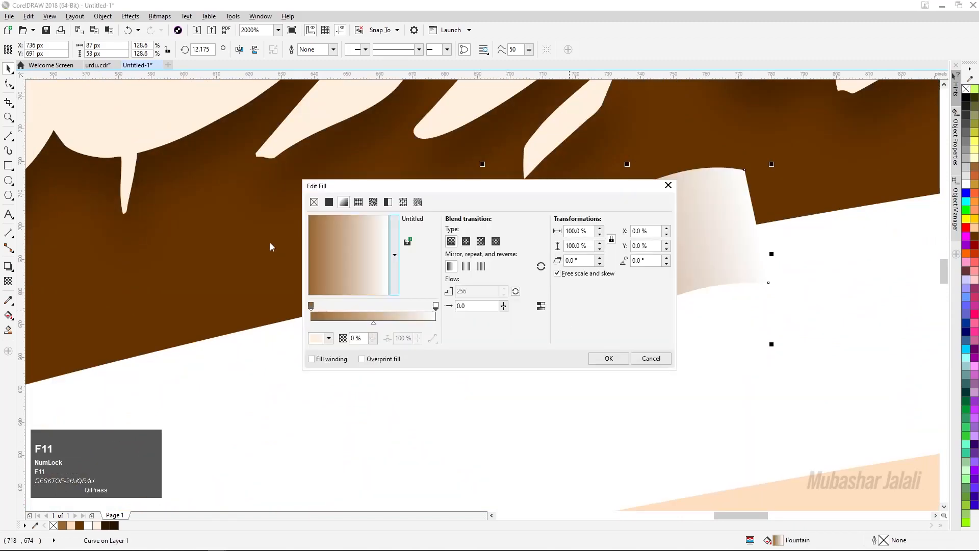
left_click(329, 202)
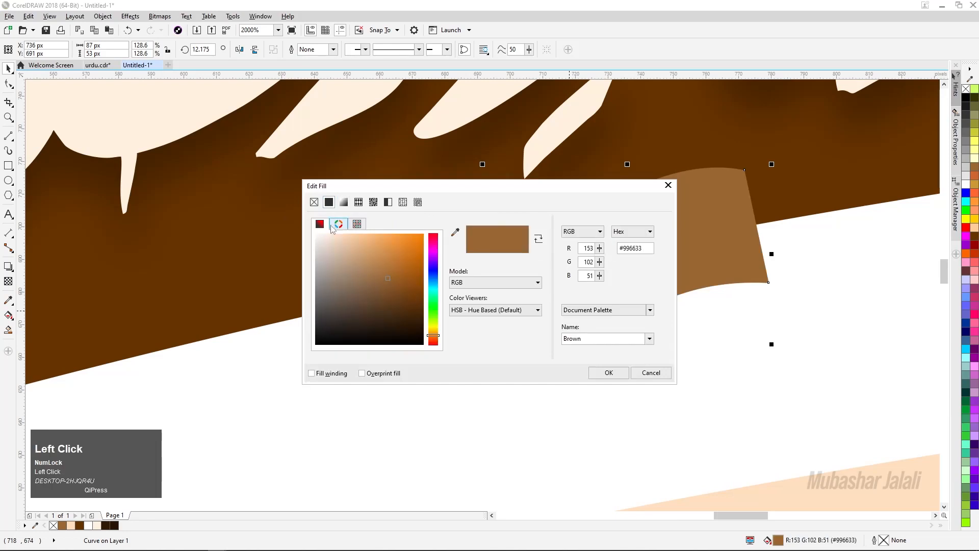
left_click_drag(388, 276, 388, 289)
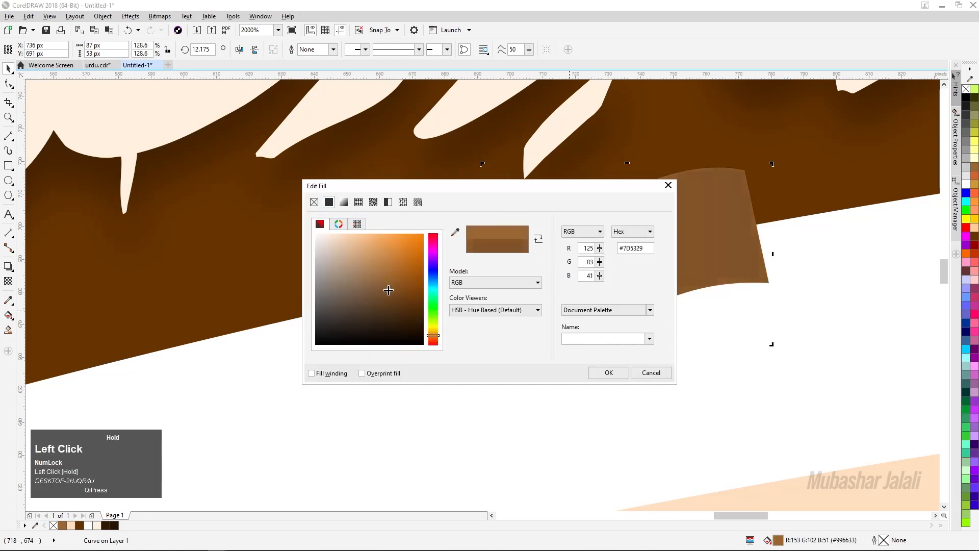
left_click_drag(385, 283, 395, 280)
left_click(608, 372)
scroll(540, 304, "down", 5)
left_click(882, 251)
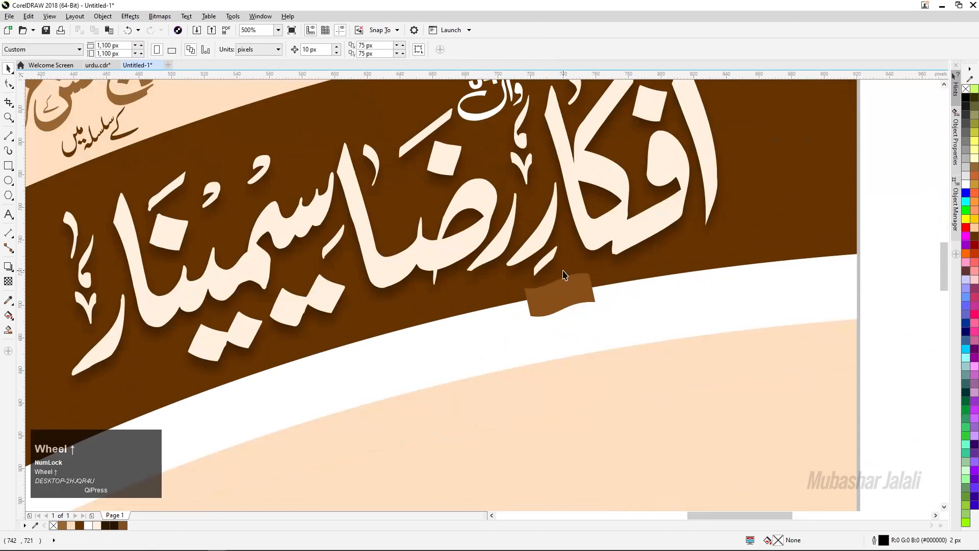
scroll(563, 275, "up", 3)
left_click(513, 313)
scroll(542, 310, "down", 3)
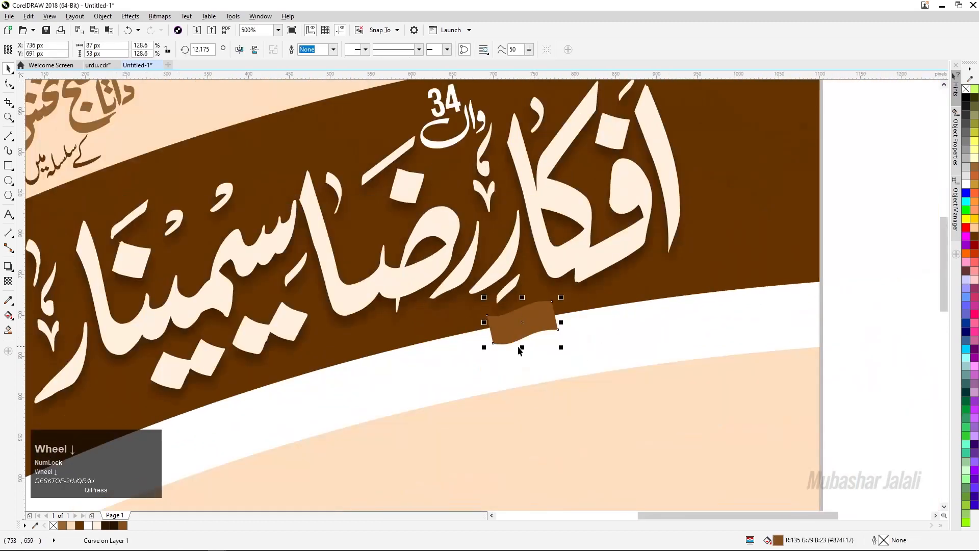
scroll(508, 342, "down", 2)
Copy the small word موضوع beside the topic line in urdu.cdr and paste it into the Untitled-1 poster
left_click(98, 65)
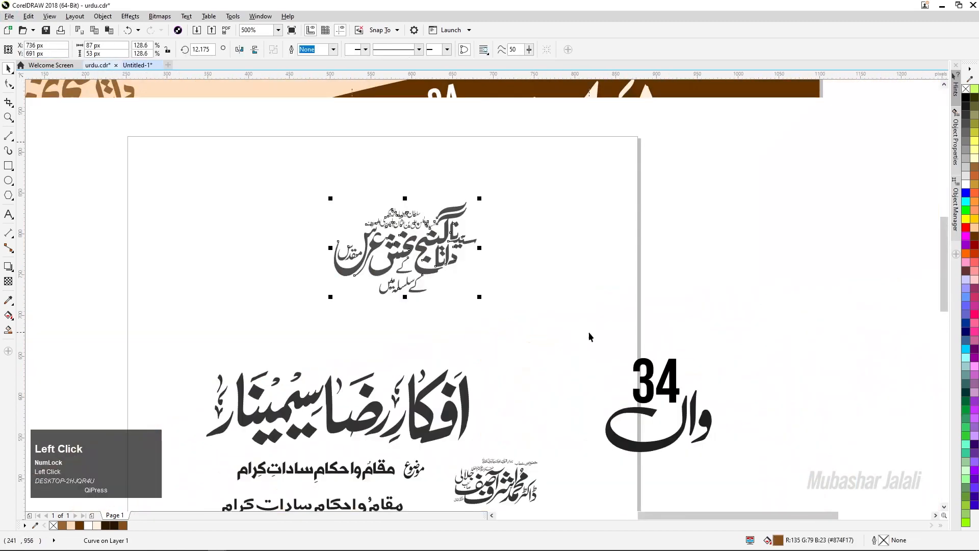
scroll(476, 230, "down", 2)
scroll(429, 341, "up", 6)
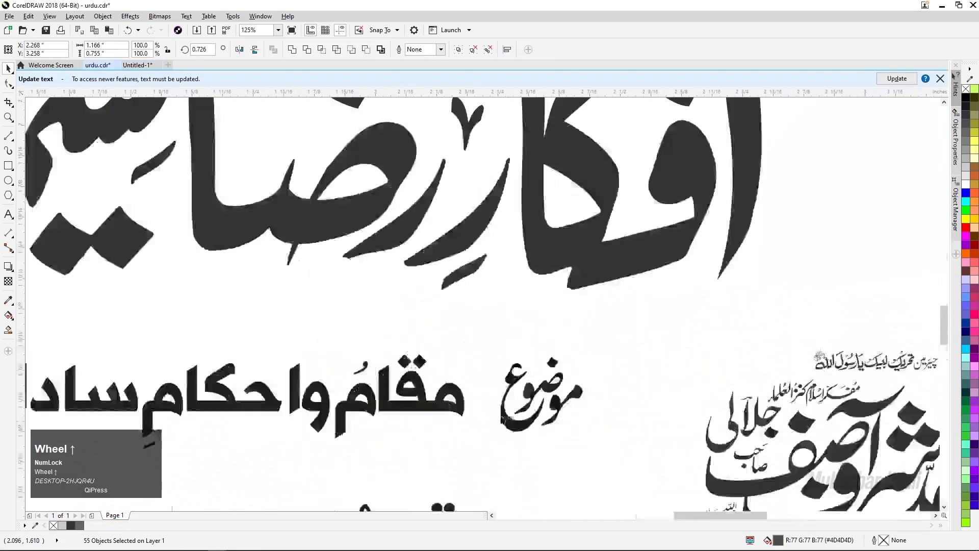
left_click_drag(598, 332, 490, 456)
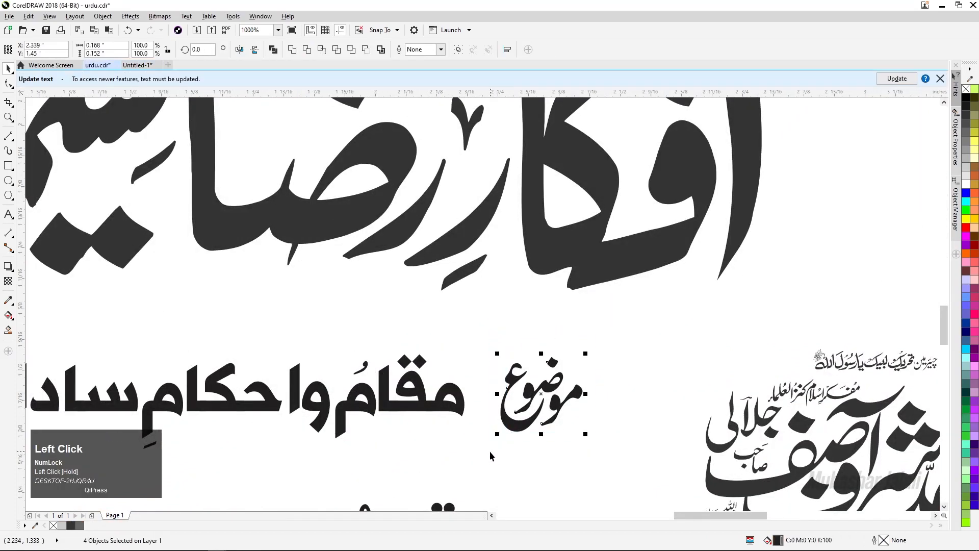
key("ctrl+c")
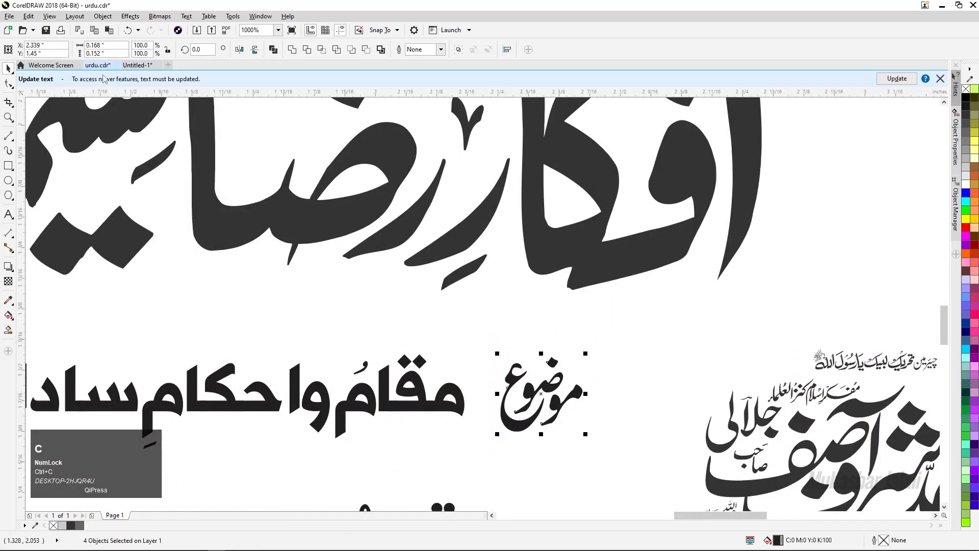
left_click(137, 65)
scroll(512, 319, "down", 3)
key("ctrl+v")
key("F4")
Place the pasted word on the wavy flag, scaled to about 38 × 34 px, and fill it with white (#FFFFFF)
left_click(516, 359)
left_click_drag(516, 359, 553, 244)
scroll(556, 240, "up", 4)
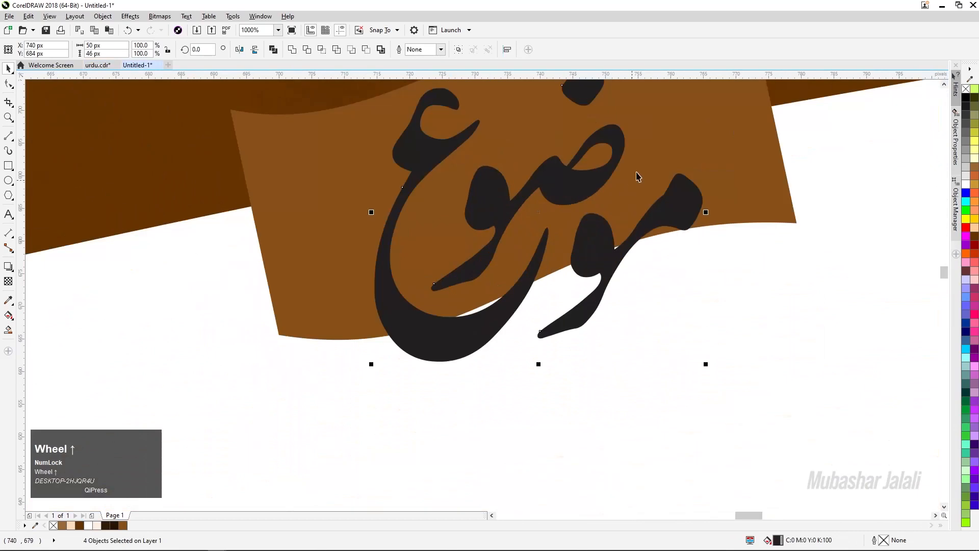
scroll(639, 329, "down", 2)
left_click_drag(653, 353, 633, 335)
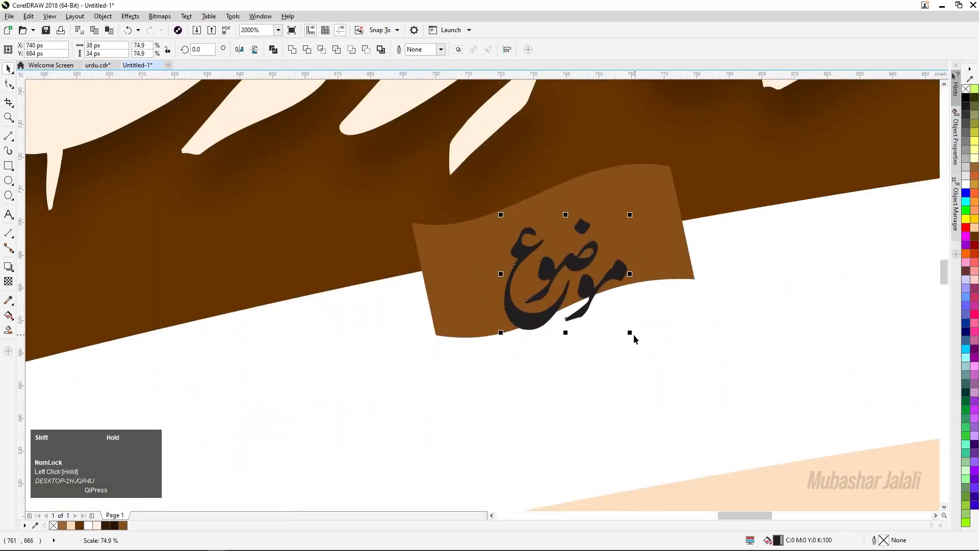
left_click(964, 186)
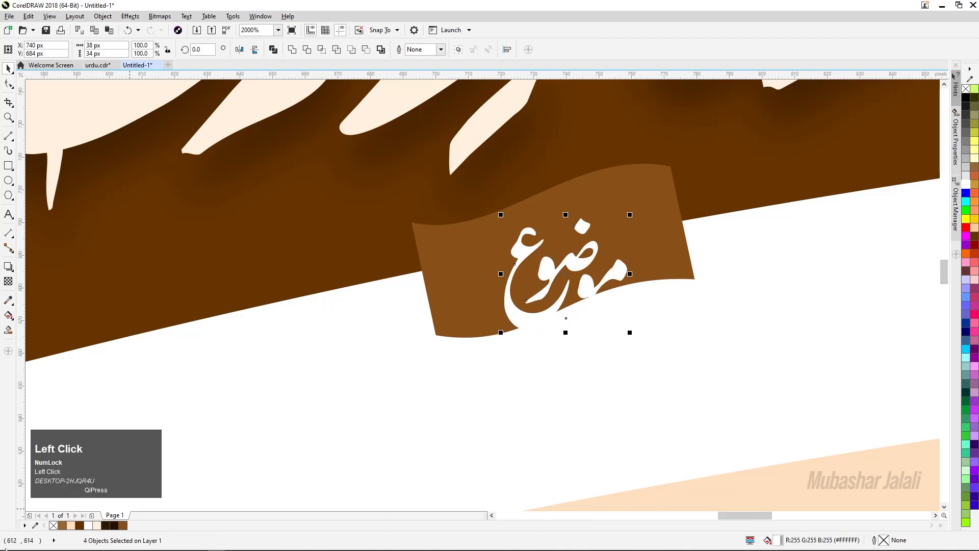
Rotate the white word about 24° and fit it inside the wavy flag at about 33 × 36 px
left_click(581, 269)
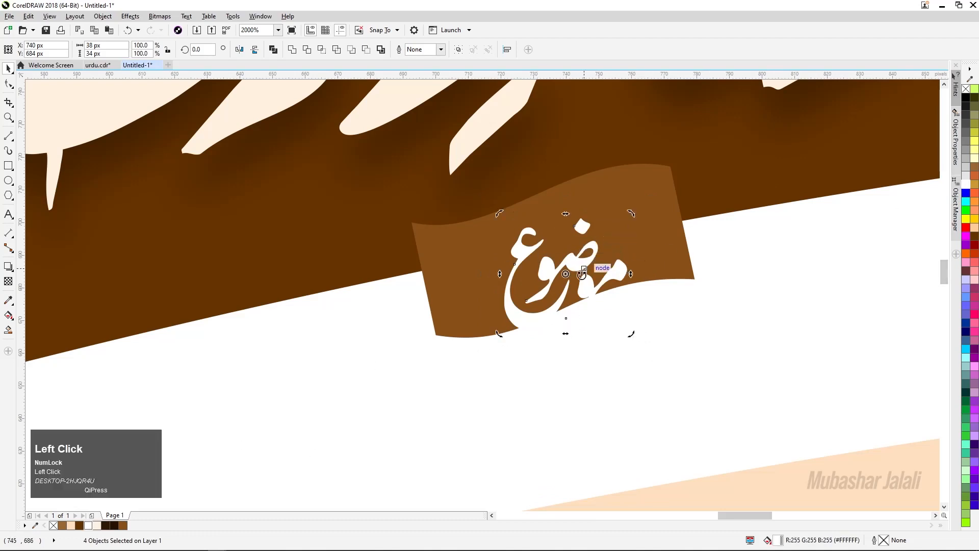
left_click_drag(631, 336, 649, 308)
scroll(581, 257, "up", 2)
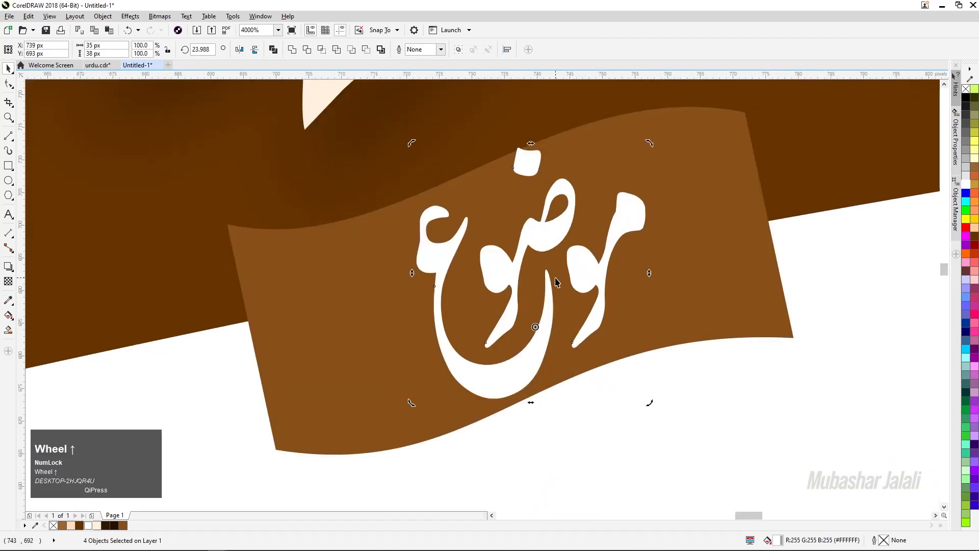
mouse_move(583, 269)
left_mouse_down()
mouse_move(561, 275)
mouse_move(569, 281)
left_mouse_up()
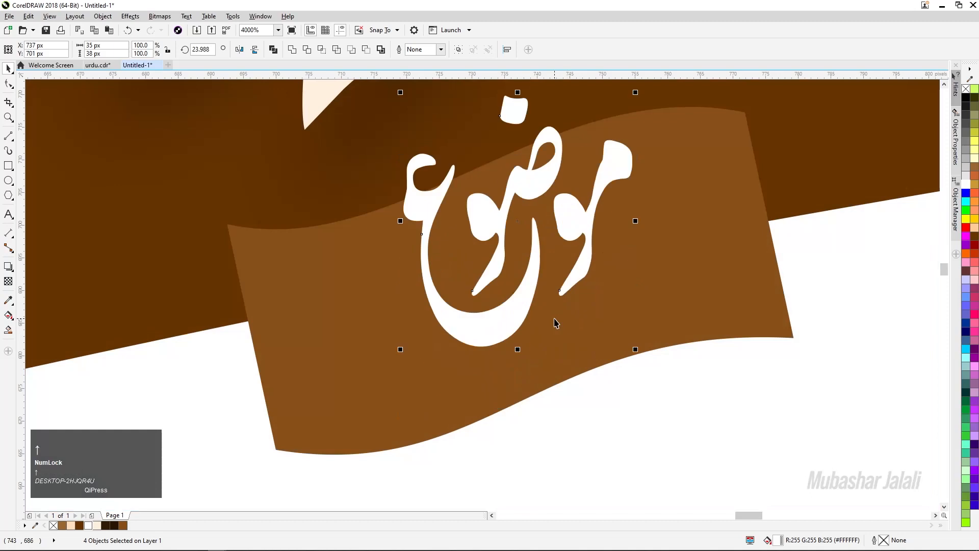
left_click(610, 238)
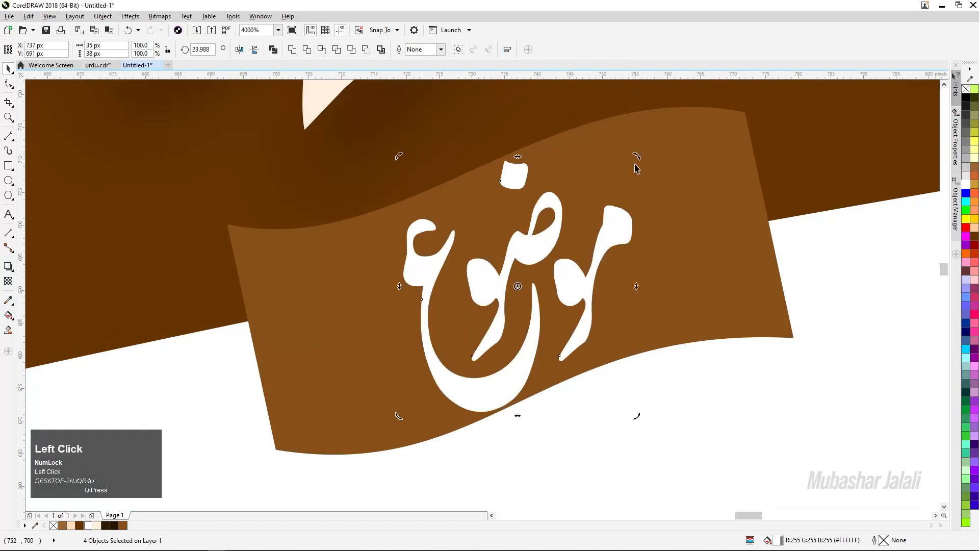
left_click(621, 234)
left_click_drag(635, 158, 624, 170)
scroll(492, 333, "down", 3)
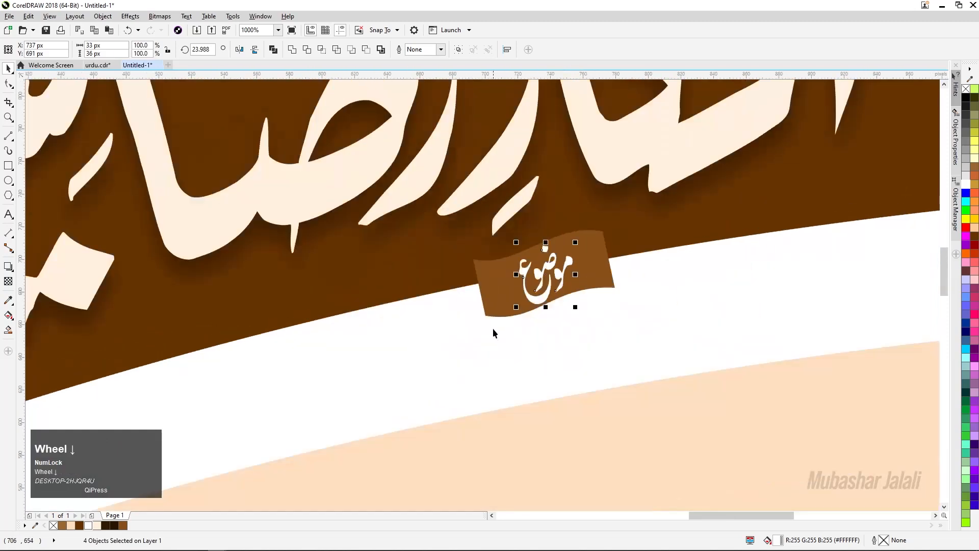
Group the white word's pieces and align the group to the wavy flag's centre horizontally and vertically
scroll(530, 312, "up", 3)
left_click(458, 49)
left_click(425, 189, "shift")
key("c")
key("e")
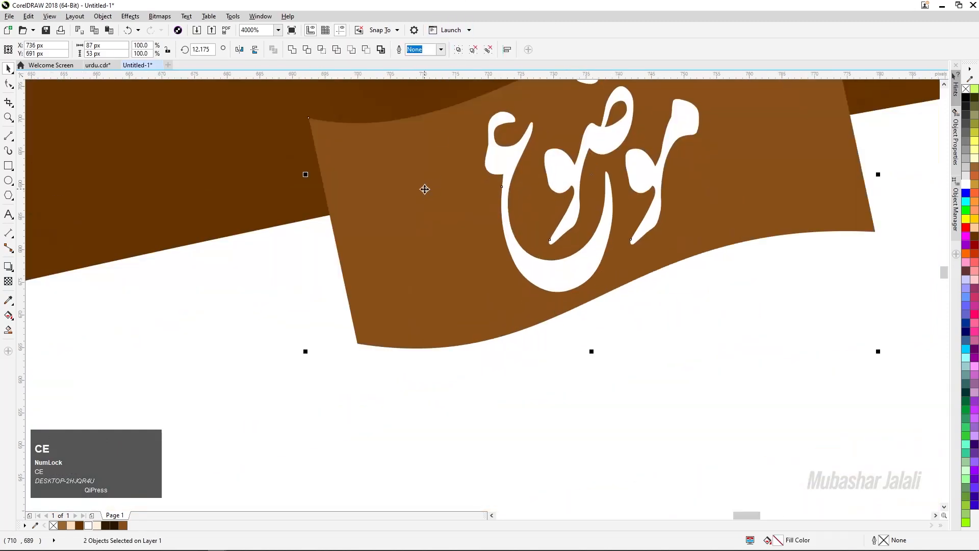
scroll(589, 231, "down", 3)
scroll(589, 231, "down", 3)
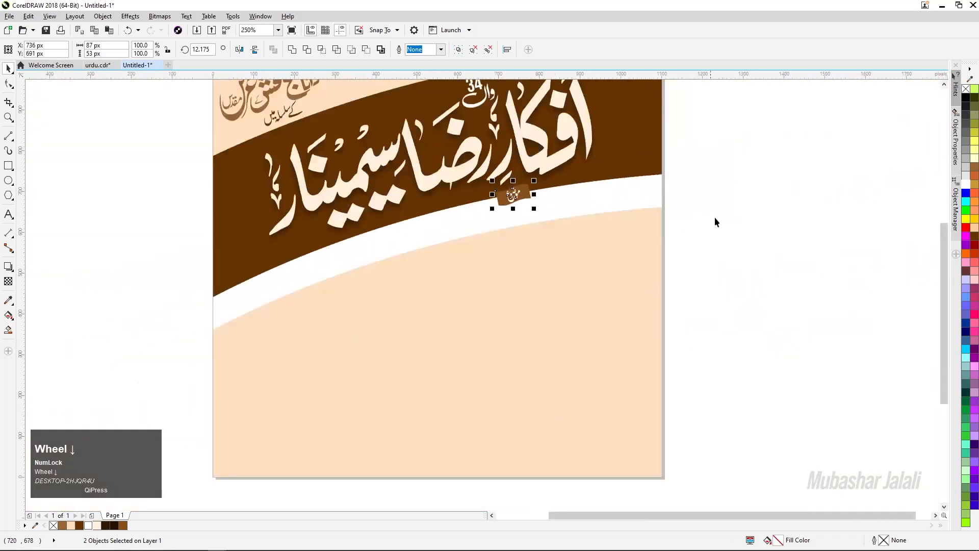
left_click(708, 224)
Move the flag and its word together along the brown band's lower edge to about X 819, Y 711 px
scroll(415, 219, "up", 3)
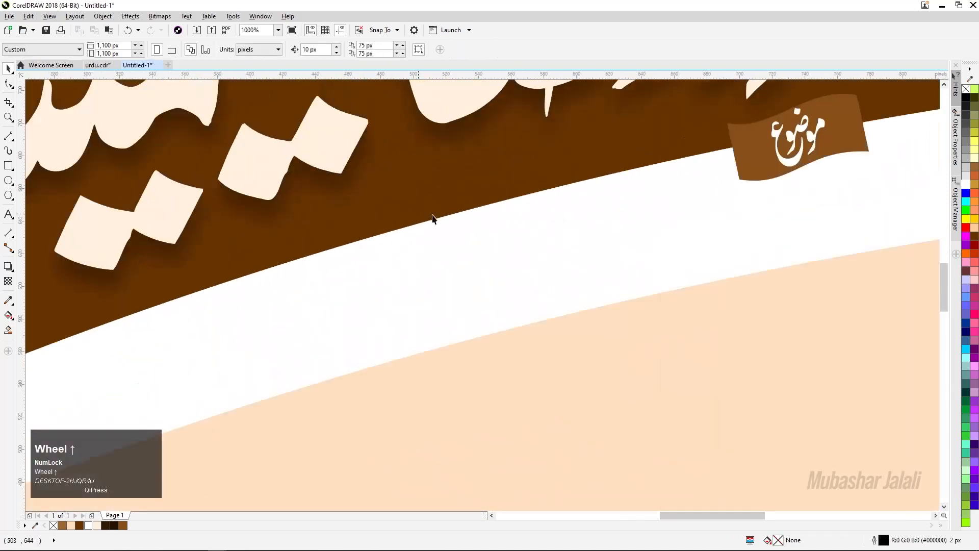
scroll(580, 223, "down", 2)
key("F4")
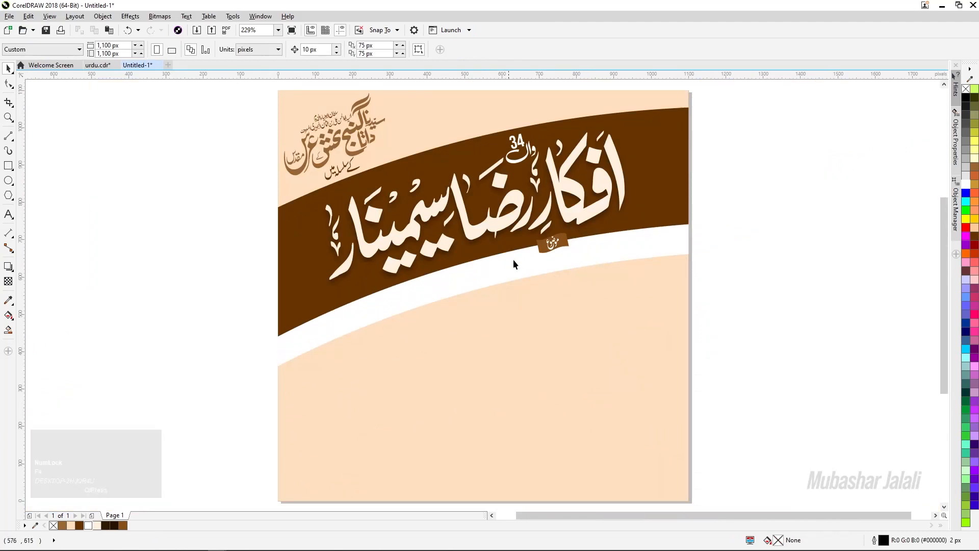
left_click_drag(809, 324, 467, 210)
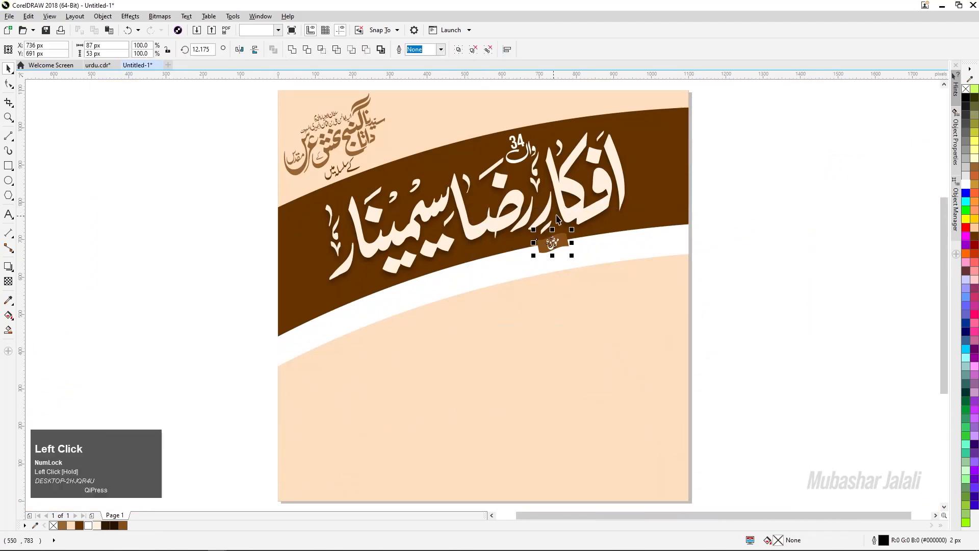
scroll(559, 220, "up", 3)
left_click_drag(554, 326, 690, 294)
scroll(662, 296, "down", 1)
scroll(661, 295, "down", 2)
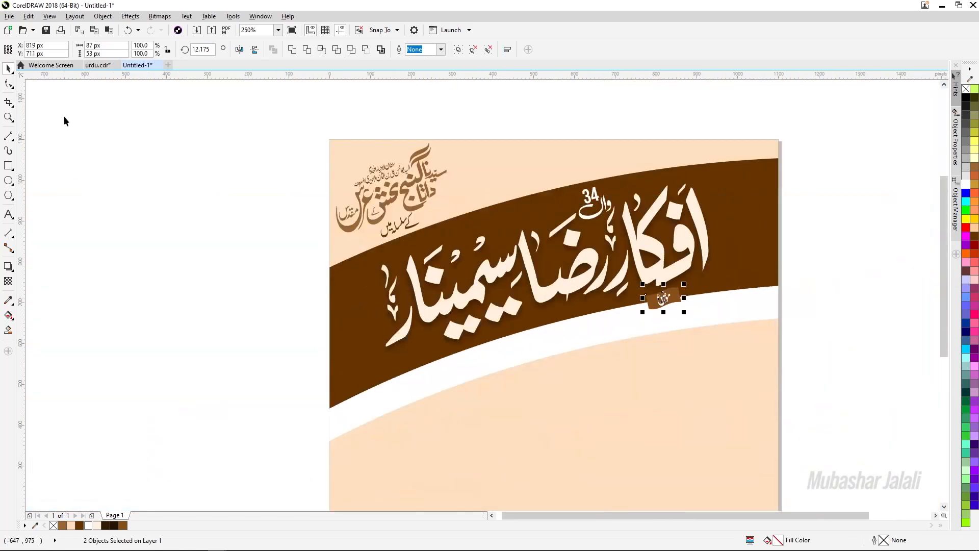
Copy the upper, bolder version of the topic line under the headline in urdu.cdr and paste it into the Untitled-1 poster
left_click(97, 65)
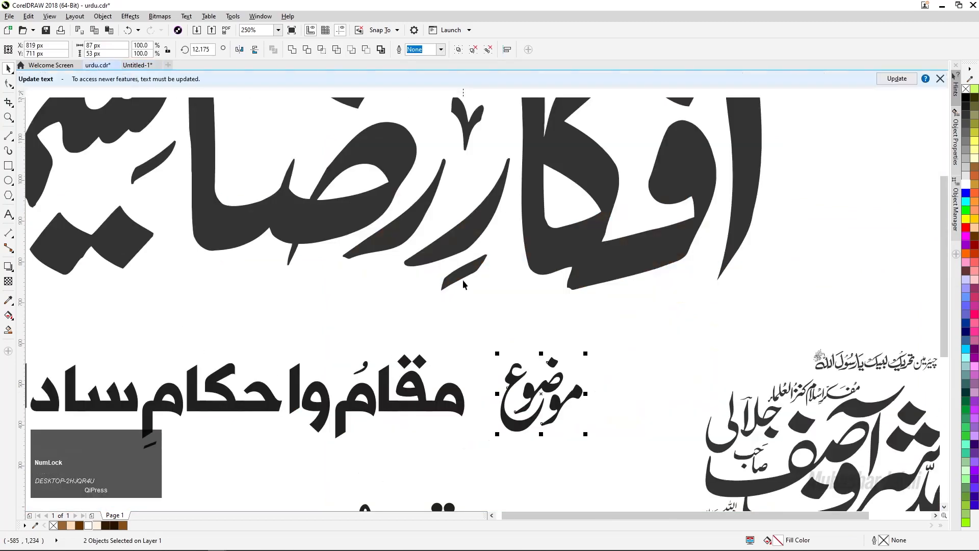
scroll(372, 344, "up", 2)
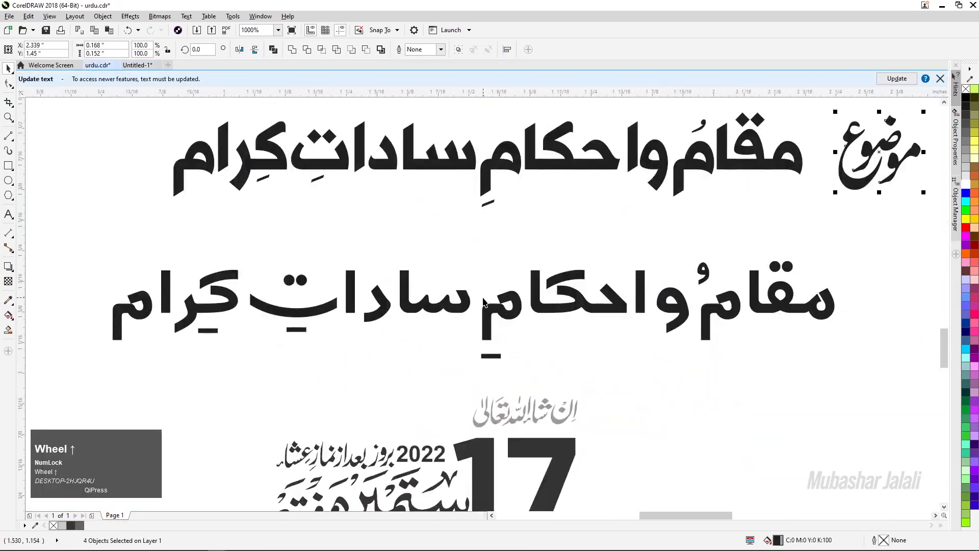
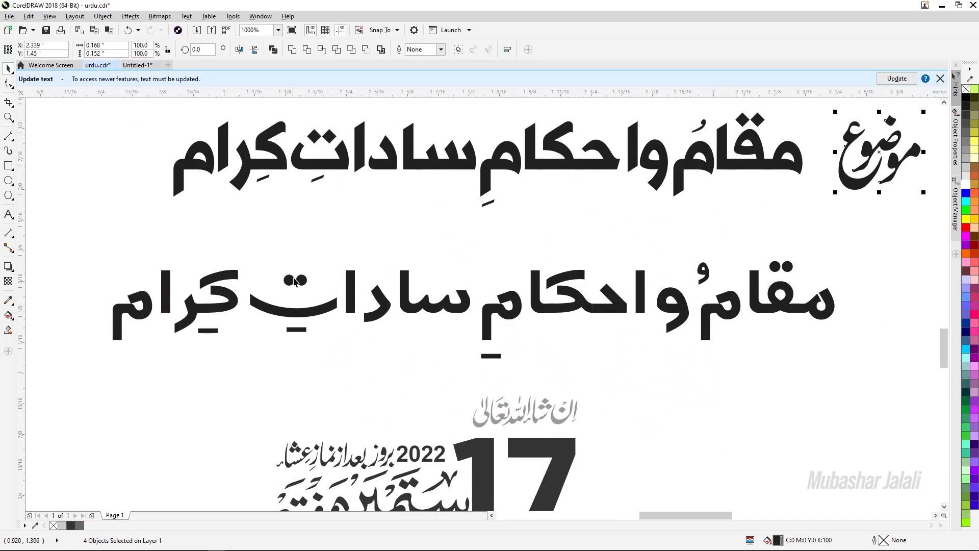
scroll(694, 249, "down", 1)
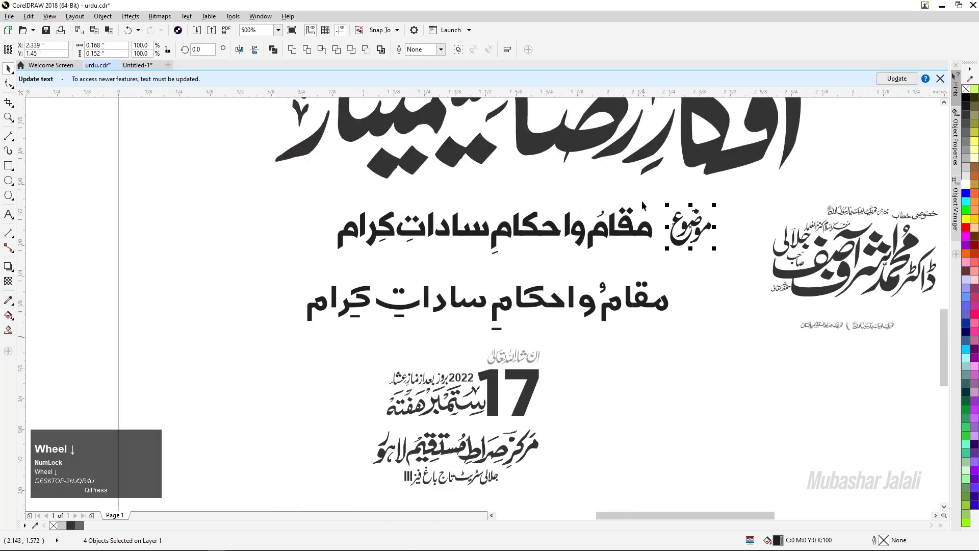
left_click_drag(323, 208, 659, 259)
left_click_drag(592, 235, 564, 236)
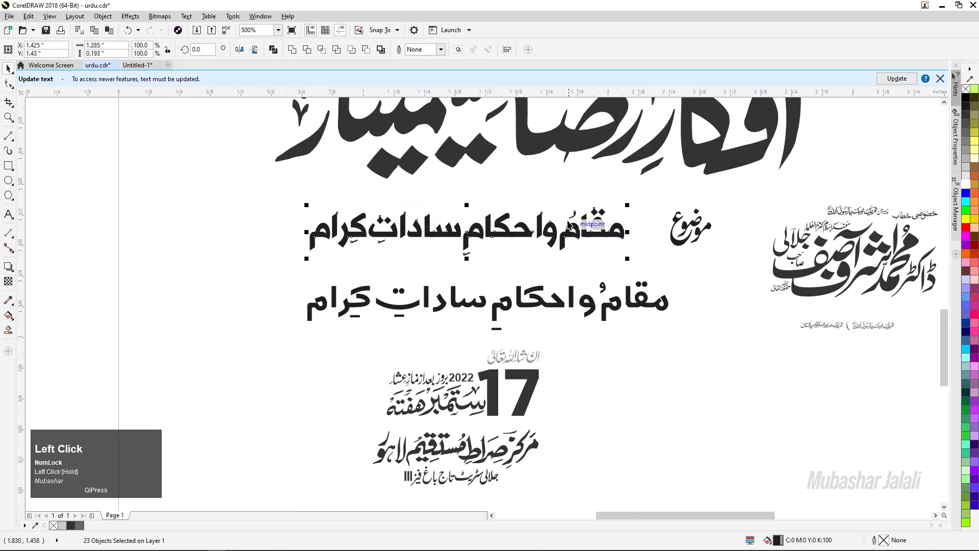
key("ctrl+c")
left_click(134, 68)
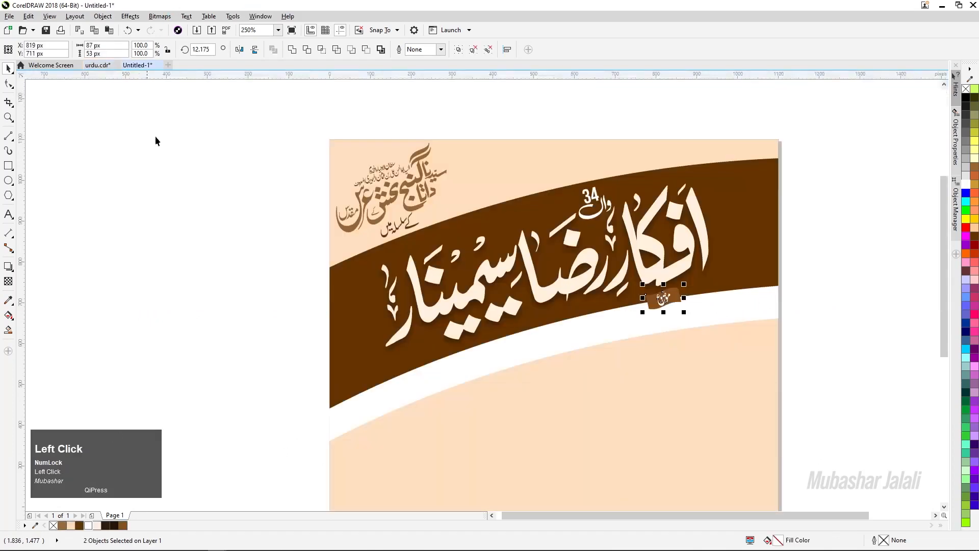
key("ctrl+v")
scroll(341, 283, "down", 4)
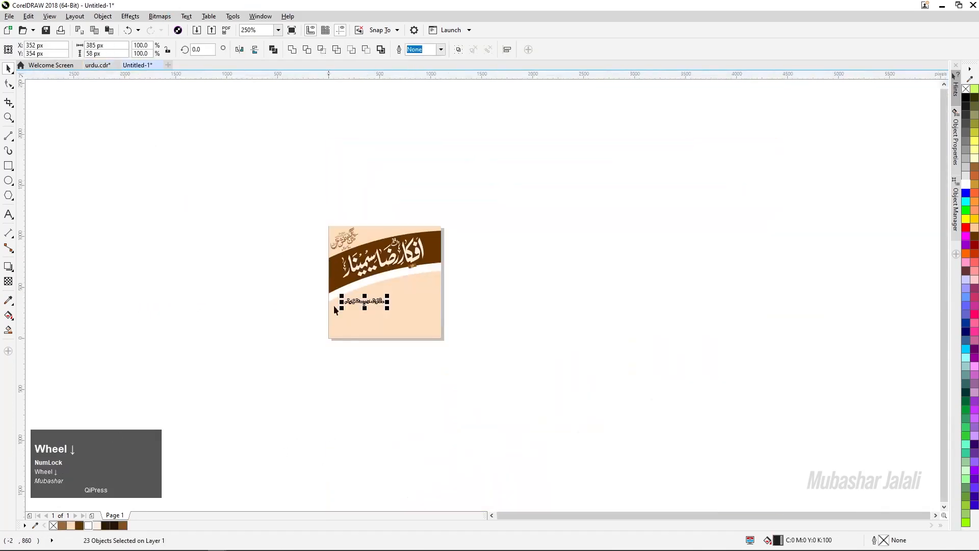
scroll(375, 332, "up", 4)
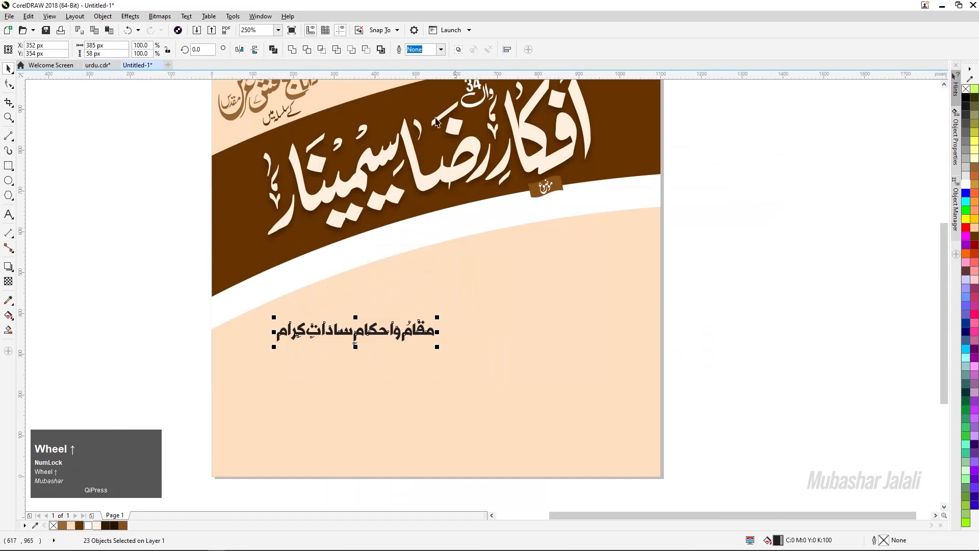
Group the pasted topic line, place it on the white arched band and rotate it about 14.1° to follow the curve
left_click(458, 50)
left_click_drag(392, 334, 445, 250)
scroll(446, 250, "down", 3)
scroll(446, 252, "up", 1)
left_click(459, 274)
left_click_drag(567, 304, 507, 267)
Nudge the topic line up and right within the white band to about X 521, Y 594 px
key("Up")
key("Up")
key("Right")
key("Right")
key("Right")
key("Up")
key("Down")
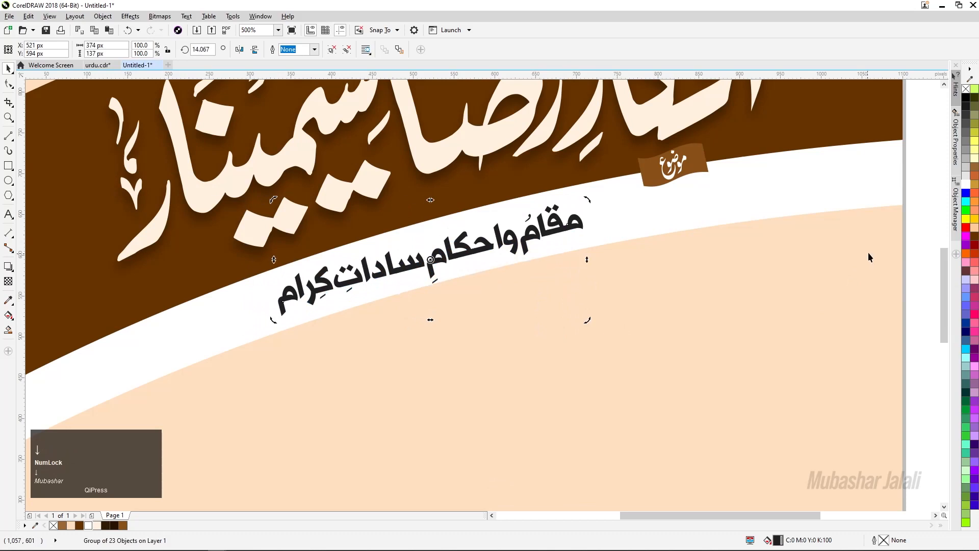
left_click(924, 175)
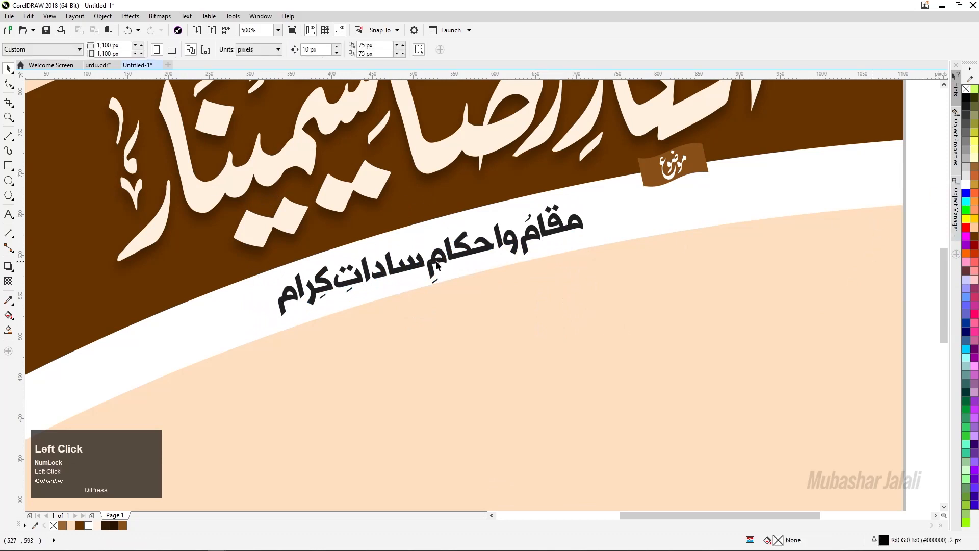
Shift the topic line to about X 531, Y 602 px and enlarge it about its centre to about 452 × 166 px
scroll(437, 263, "up", 2)
left_click_drag(437, 263, 440, 266)
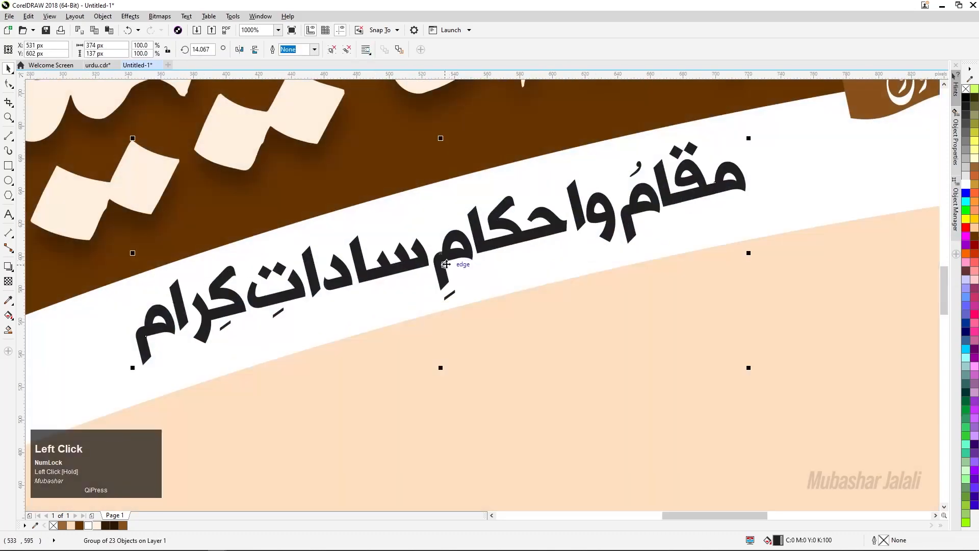
scroll(445, 264, "down", 2)
left_click_drag(295, 199, 262, 187)
scroll(535, 280, "up", 2)
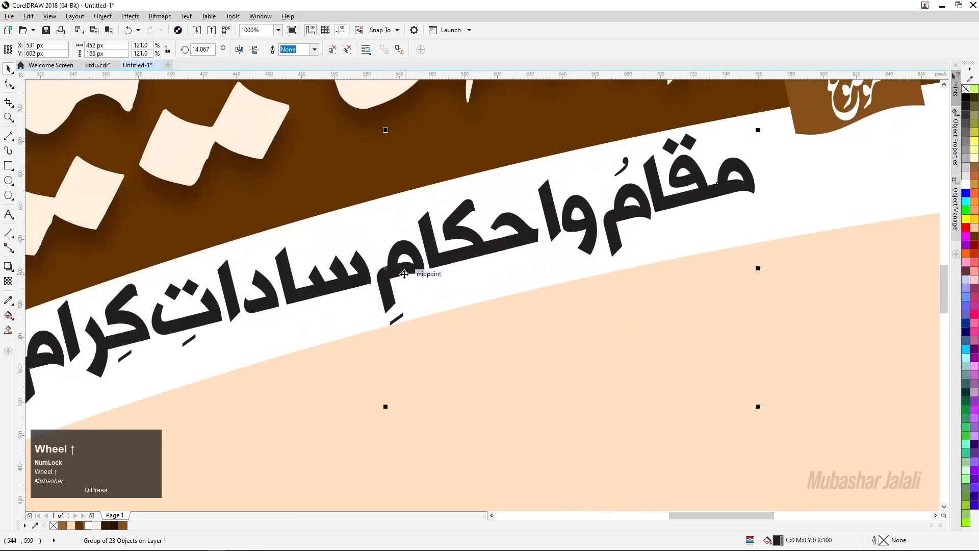
Rotate the topic line to about 15° and shrink it about its centre to about 412 × 158 px
left_click_drag(758, 407, 751, 396)
scroll(751, 396, "down", 4)
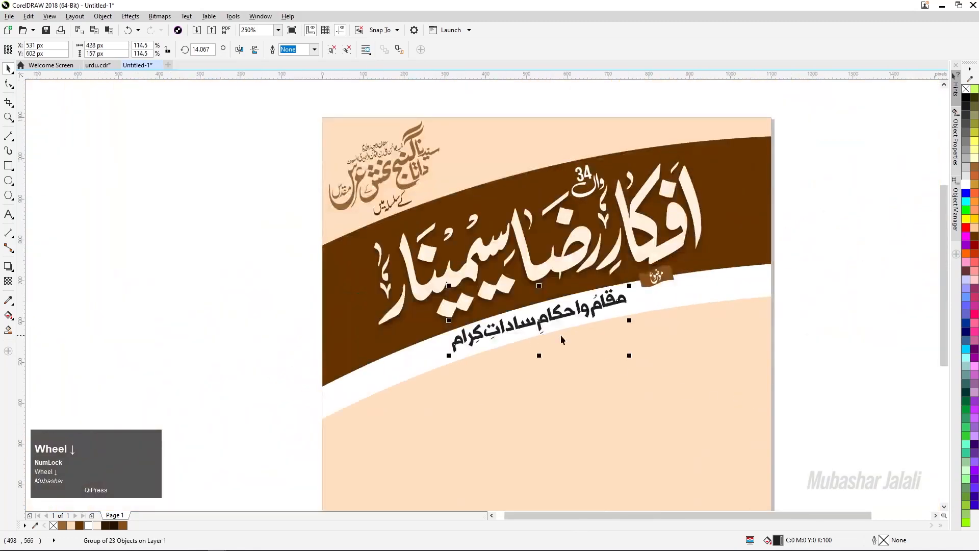
left_click(806, 314)
scroll(558, 318, "up", 2)
left_click(597, 321)
left_click(637, 298)
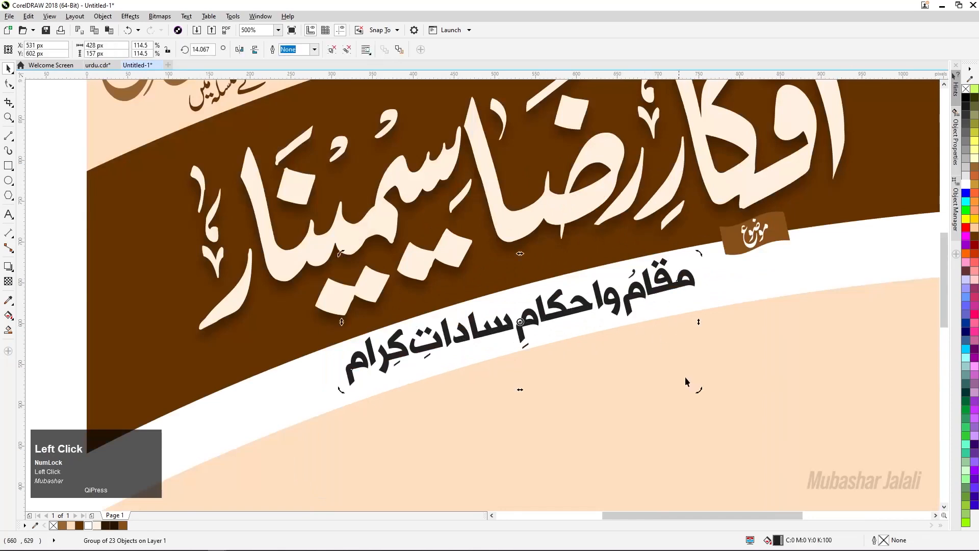
left_click_drag(698, 390, 702, 388)
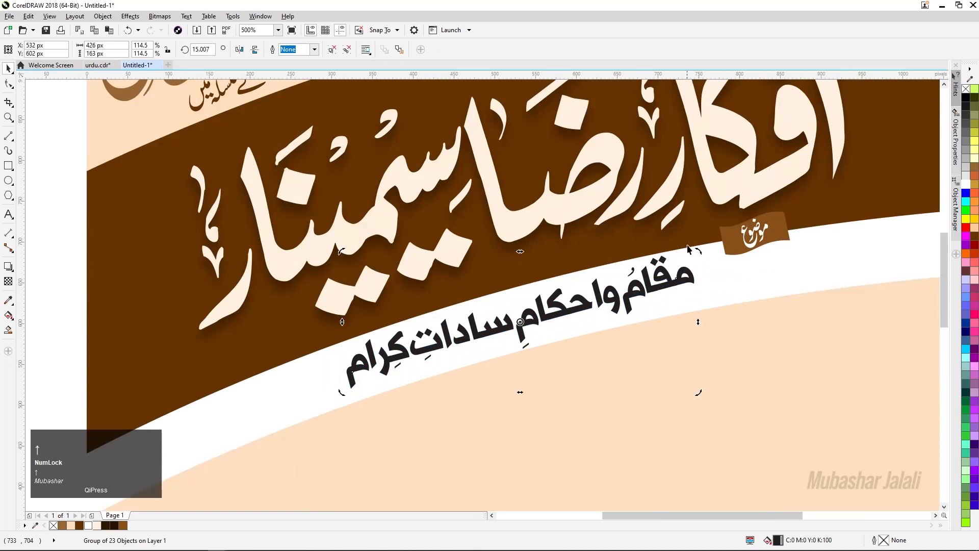
left_click(677, 279)
left_click(685, 279)
left_click_drag(698, 251, 694, 253)
scroll(556, 288, "down", 2)
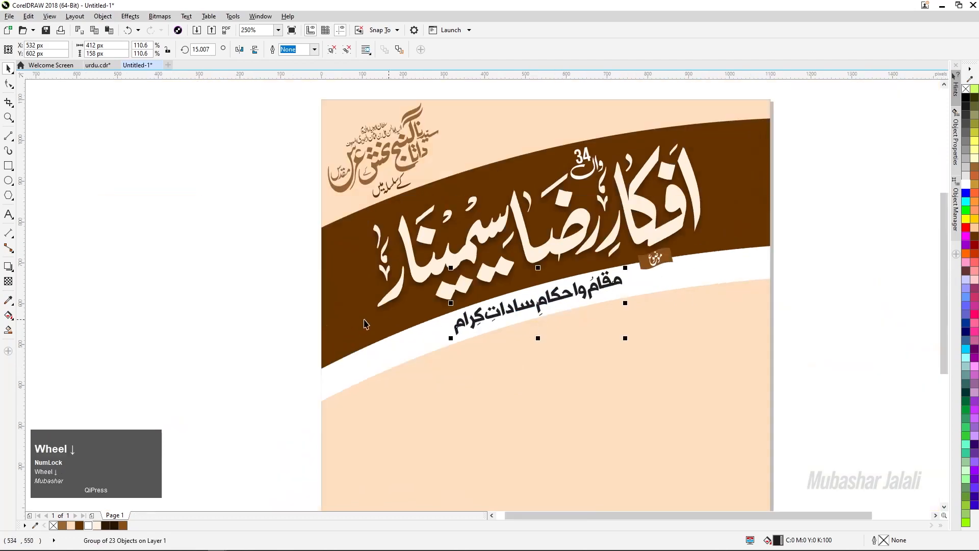
Recolour the topic line on the white band with the medium brown from the document's colours
key("F4")
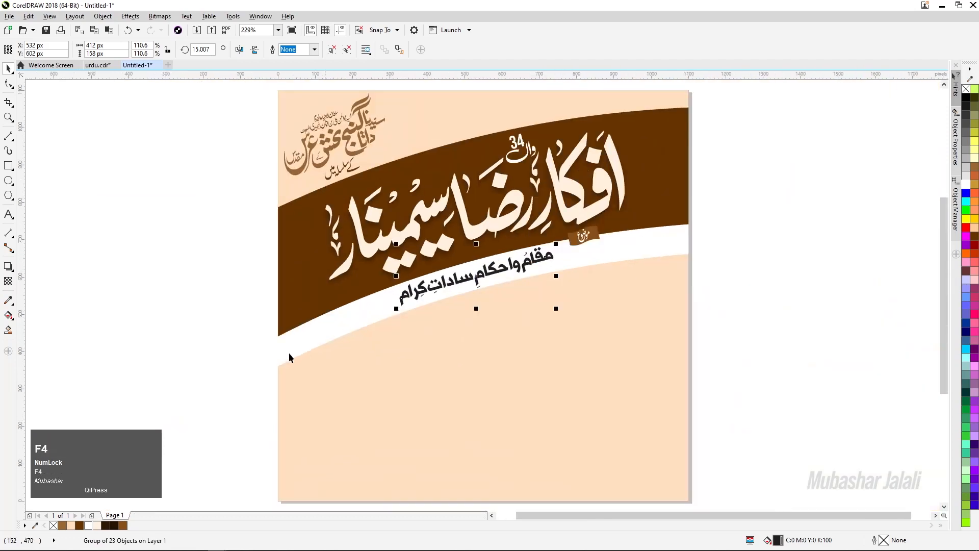
left_click(116, 525)
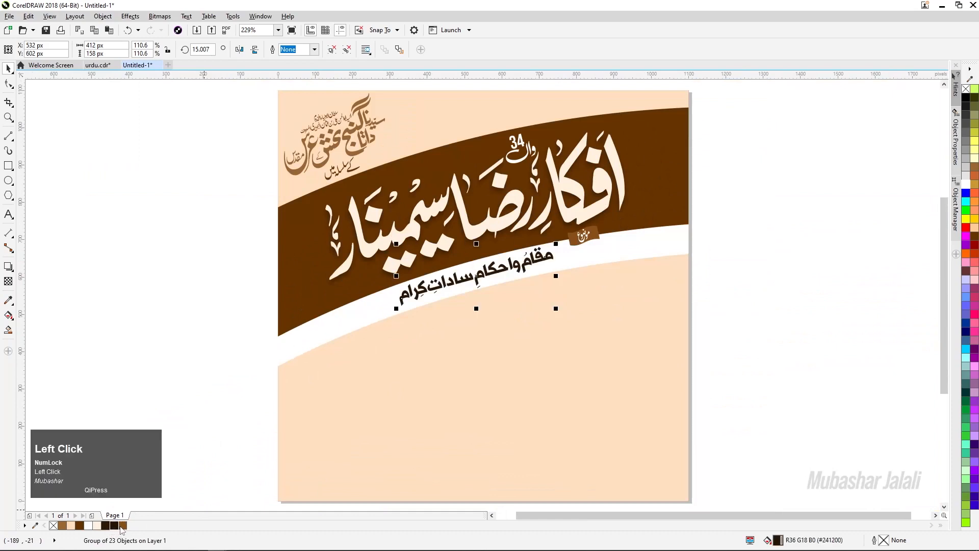
left_click(123, 525)
left_click(490, 294)
scroll(491, 290, "up", 4)
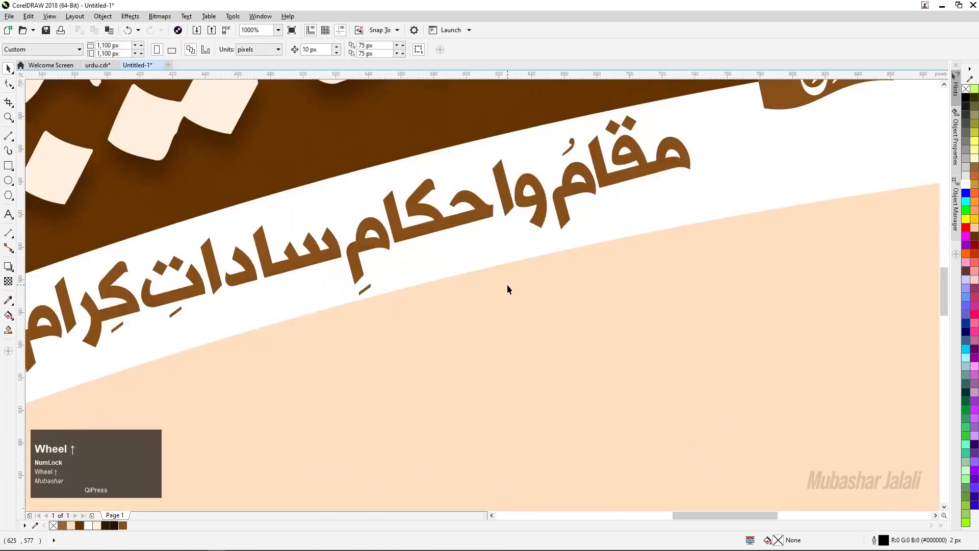
key("F4")
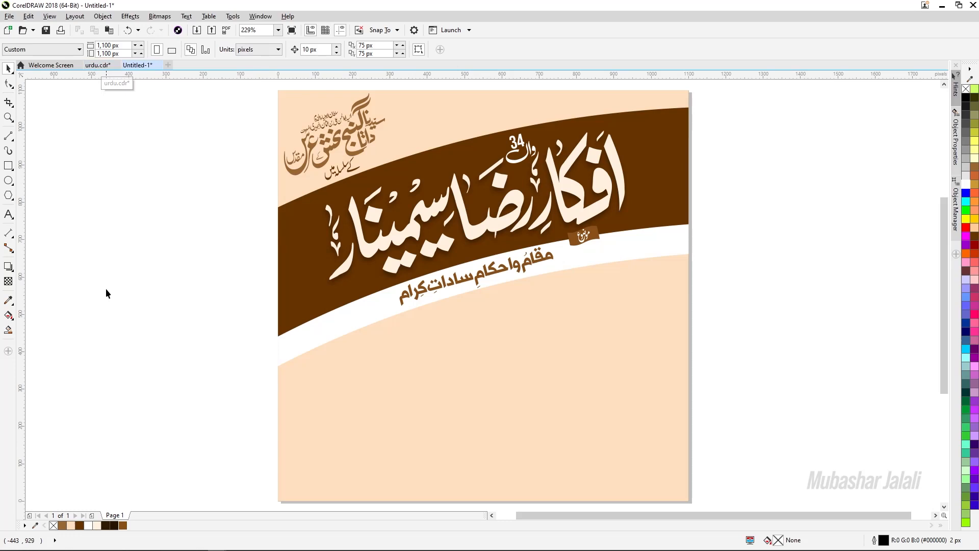
Switch to File Explorer, bring the PSD photo of the seated scholar at a desk into the poster file, and place it beside the page
mouse_move(121, 548)
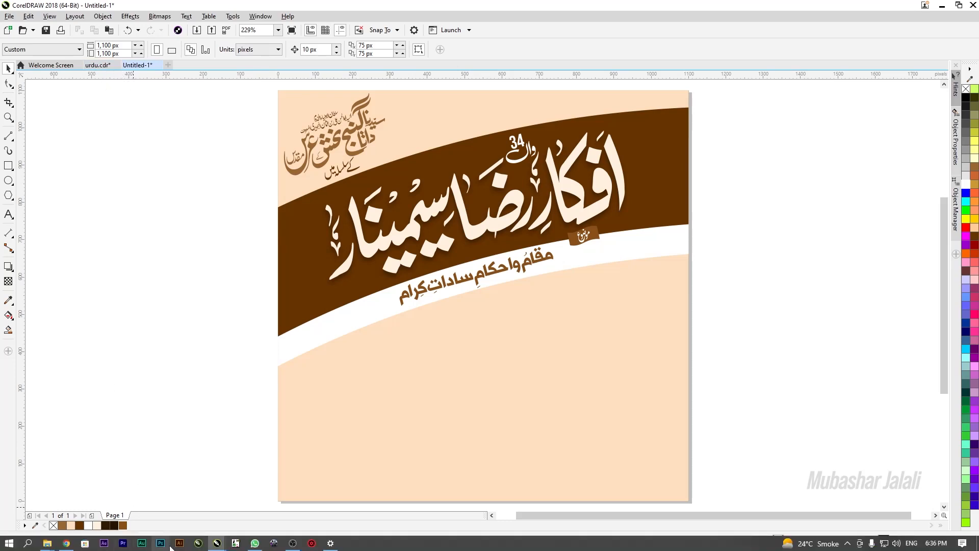
left_click(46, 546)
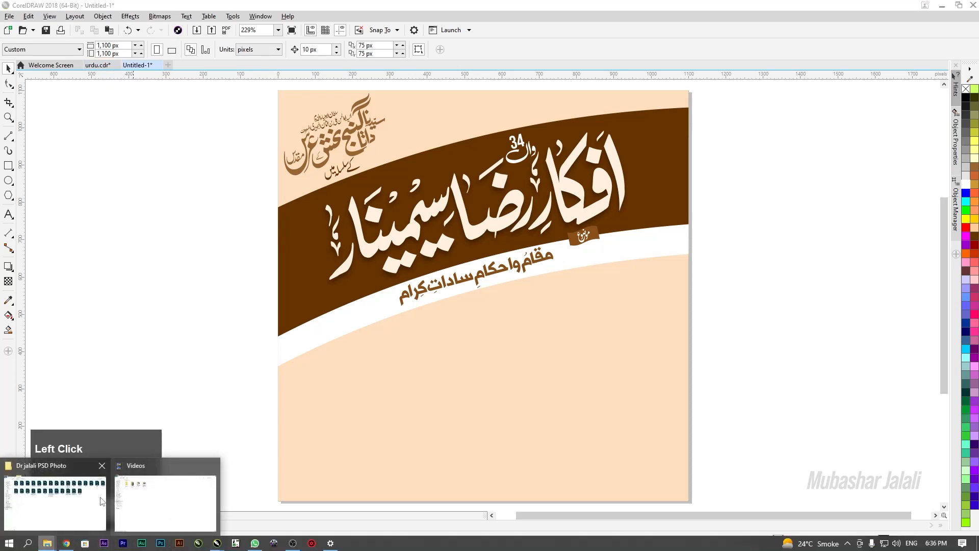
left_click(63, 502)
left_click_drag(504, 4, 564, 34)
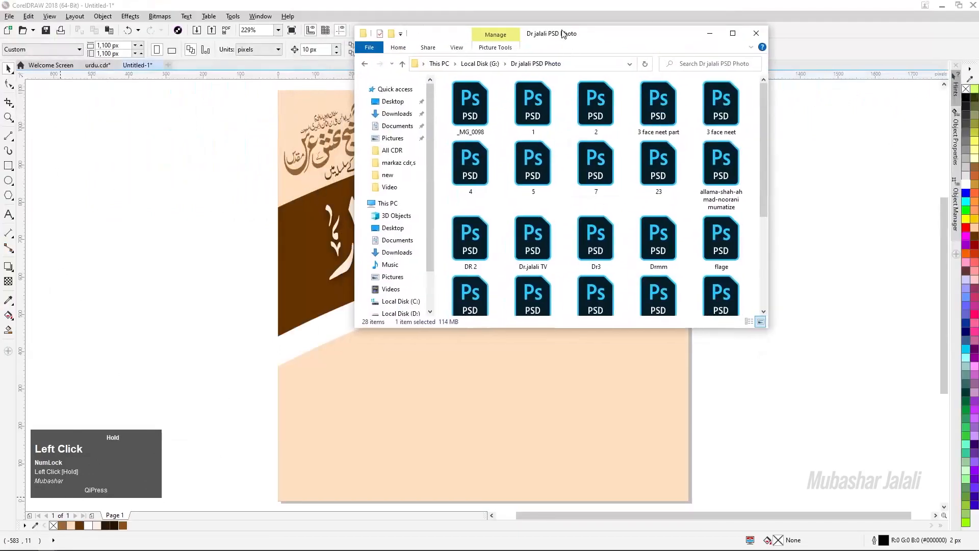
scroll(569, 183, "down", 4)
left_click_drag(676, 187, 227, 210)
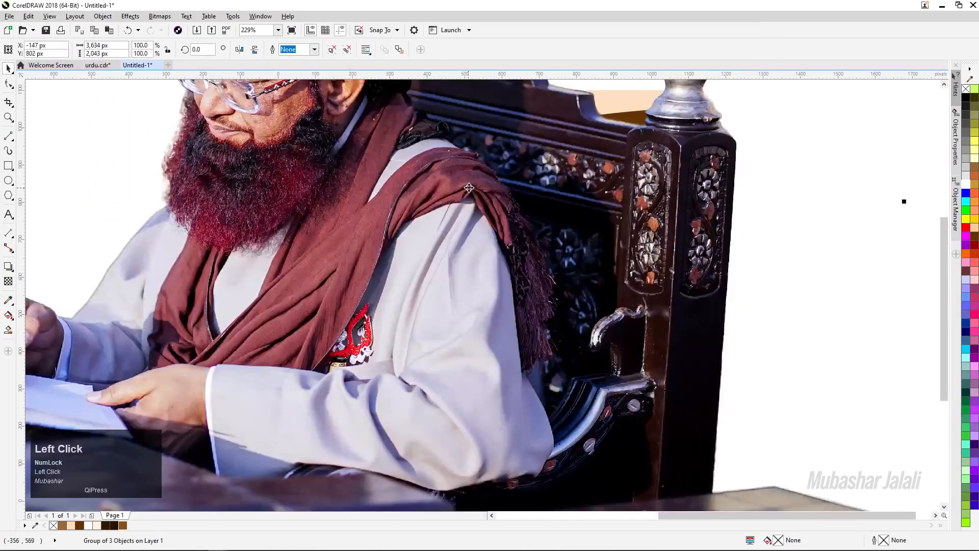
scroll(499, 219, "down", 4)
left_click_drag(499, 220, 677, 257)
scroll(637, 277, "up", 1)
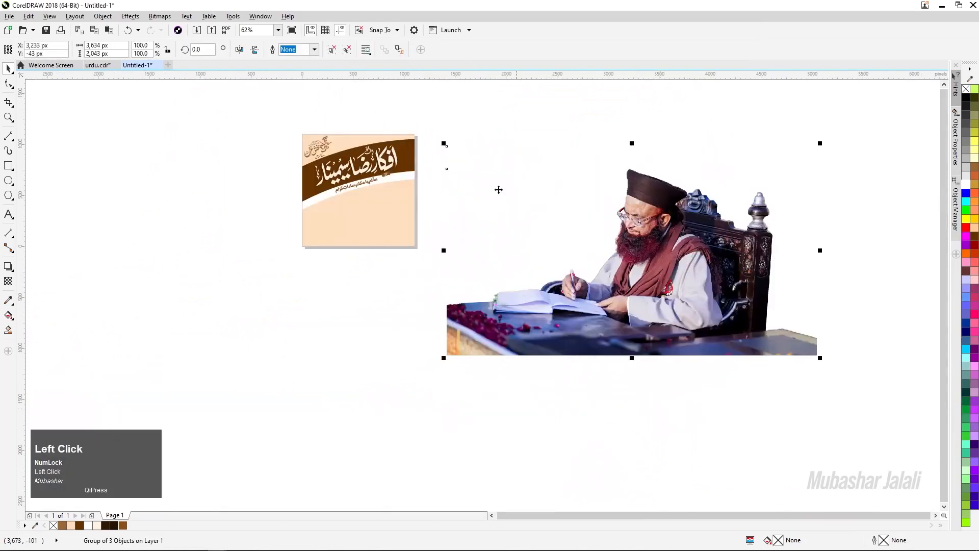
Ungroup the imported photo's layers and delete the two extra ones, keeping only the naturally coloured full cutout
left_click(348, 52)
left_click(148, 182)
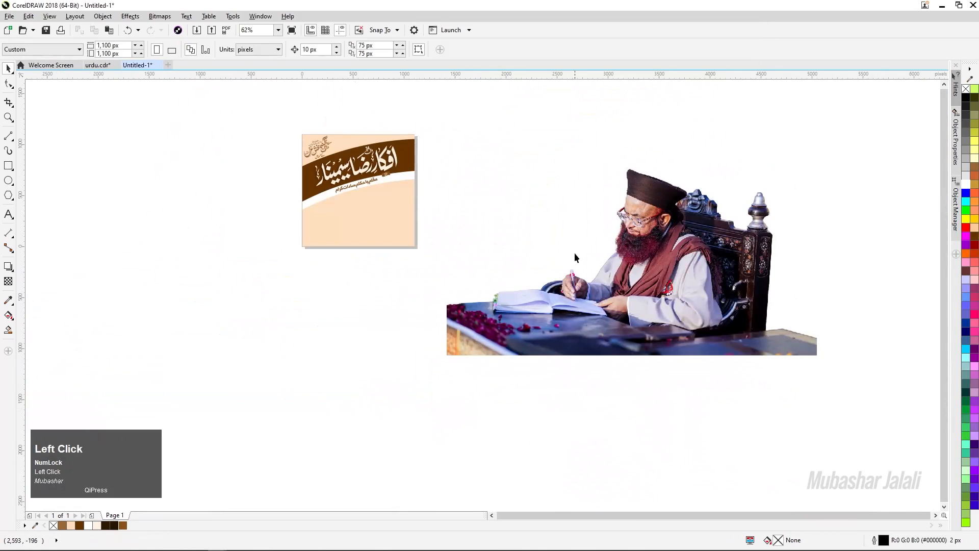
left_click_drag(644, 368, 603, 401)
left_click_drag(662, 236, 663, 197)
left_click_drag(591, 372, 477, 412)
key("Delete")
left_click_drag(682, 285, 285, 385)
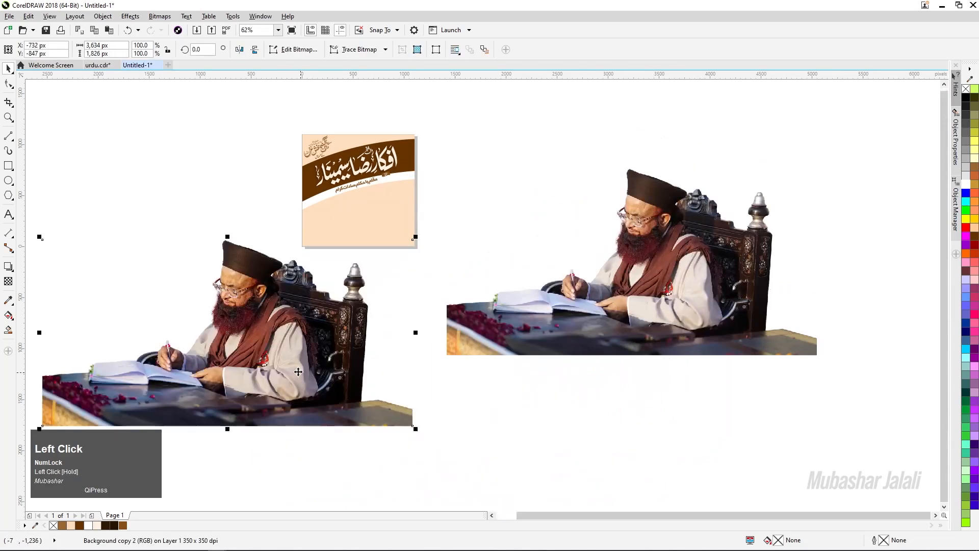
key("Delete")
Scale the scholar cutout down to about 968 × 544 px and place it over the page's lower right at about X 843, Y 265 px
left_click_drag(621, 302, 546, 314)
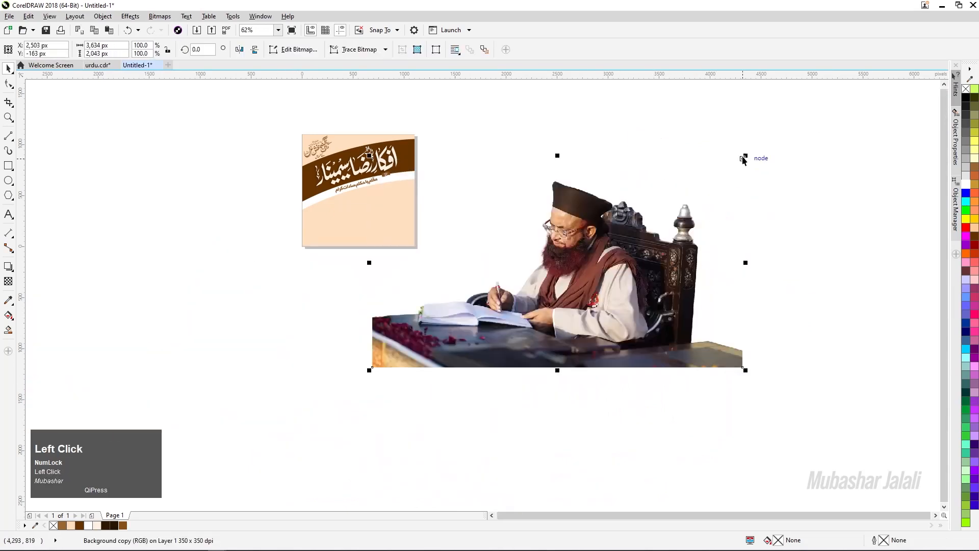
left_click_drag(745, 155, 698, 231)
left_click_drag(532, 277, 357, 239)
key("F4")
left_click_drag(566, 387, 573, 411)
key("Right")
key("Right")
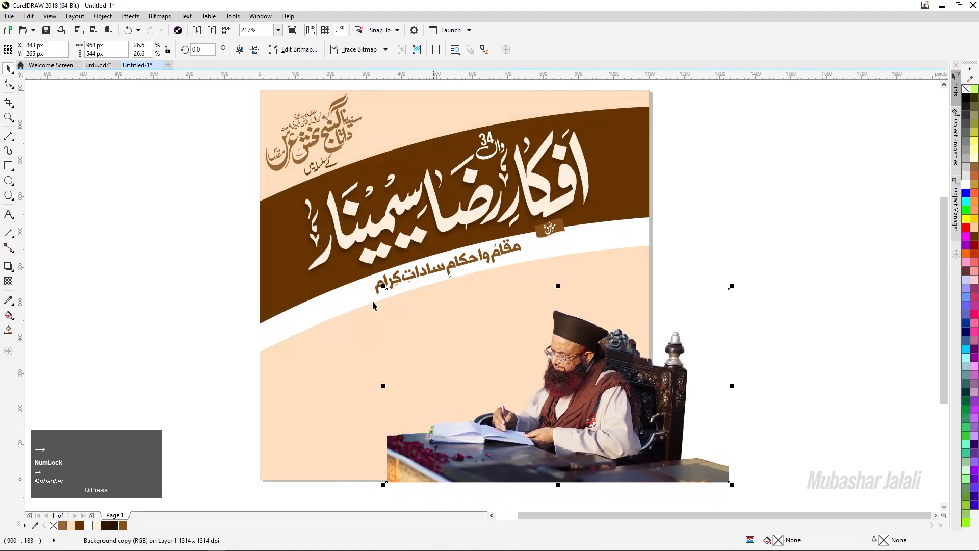
Crop the photo's right side with the Shape tool to just inside the page edge, leaving it about 728 px wide
left_click(7, 83)
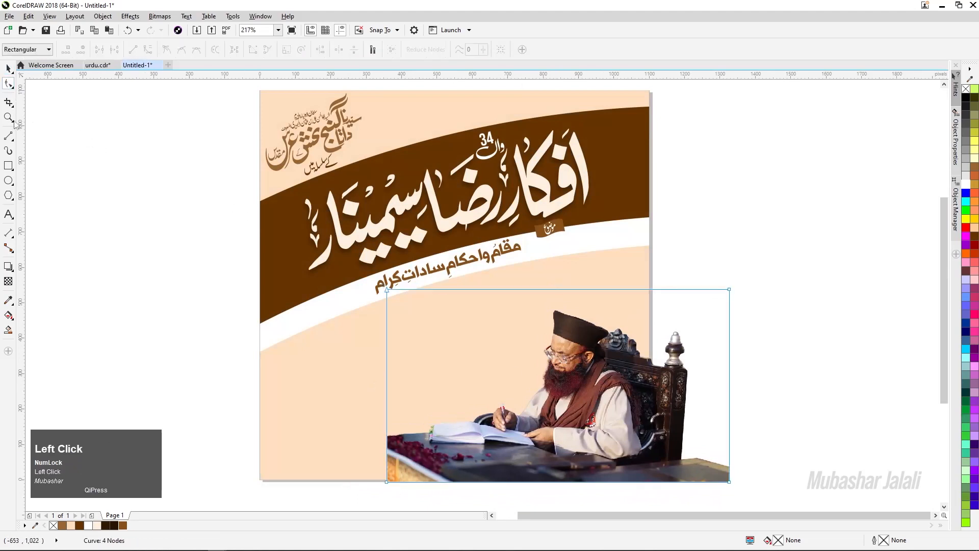
scroll(626, 271, "down", 3)
scroll(638, 308, "up", 1)
left_click_drag(700, 150, 648, 400)
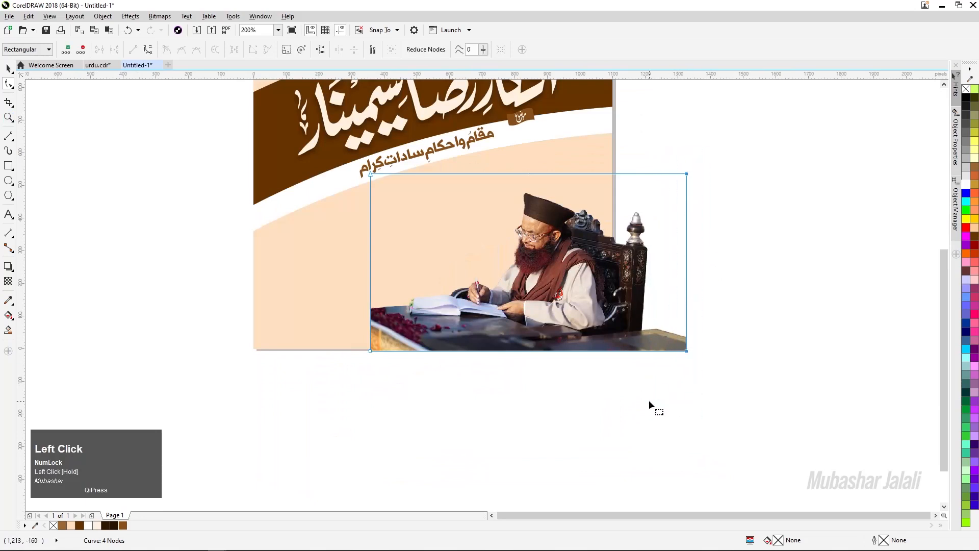
left_click_drag(758, 156, 660, 386)
key("Left")
key("Left")
key("Left")
key("Left")
key("Left")
key("Left")
key("Left")
key("Left")
key("Left")
key("Left")
key("Left")
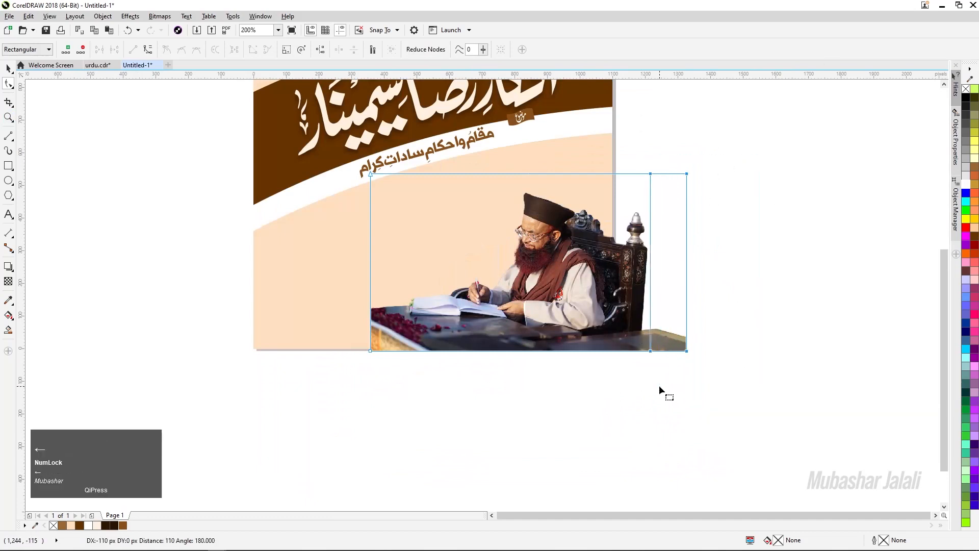
key("Left")
key("Left")
key("Left")
key("Left")
key("Left")
key("Left")
key("Left")
key("Left")
key("Left")
key("Left")
key("Left")
key("Left")
key("Right")
key("Right")
key("Right")
key("Right")
key("Right")
key("Right")
key("Right")
key("Right")
key("Right")
key("Right")
key("Right")
key("Right")
key("Right")
key("Right")
key("Right")
key("Right")
key("Right")
key("Right")
key("Right")
key("Right")
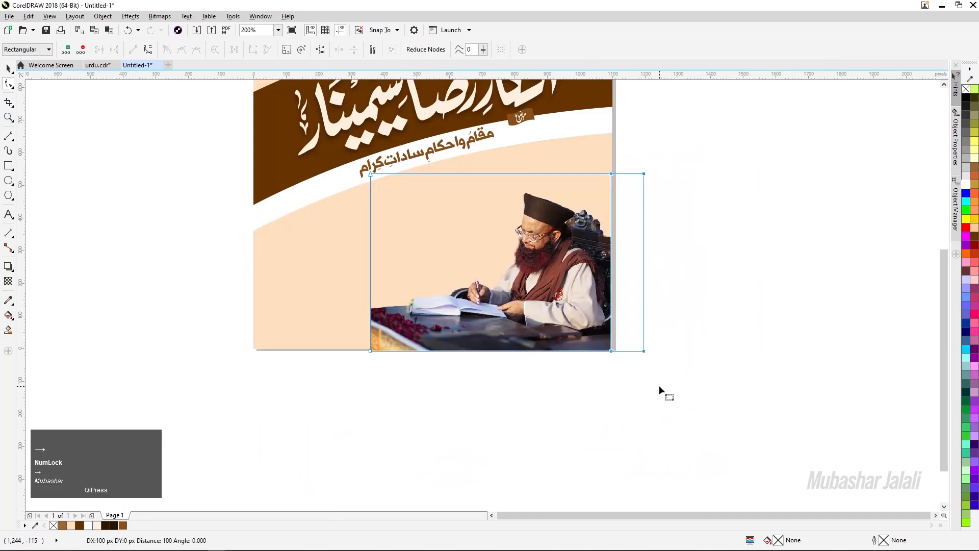
key("Left")
key("Left")
key("Left")
key("Left")
key("Left")
key("Left")
key("Left")
key("Left")
key("Left")
key("Left")
key("Left")
key("Left")
key("Left")
key("Left")
key("Left")
key("Left")
key("Left")
key("Left")
key("Left")
key("Left")
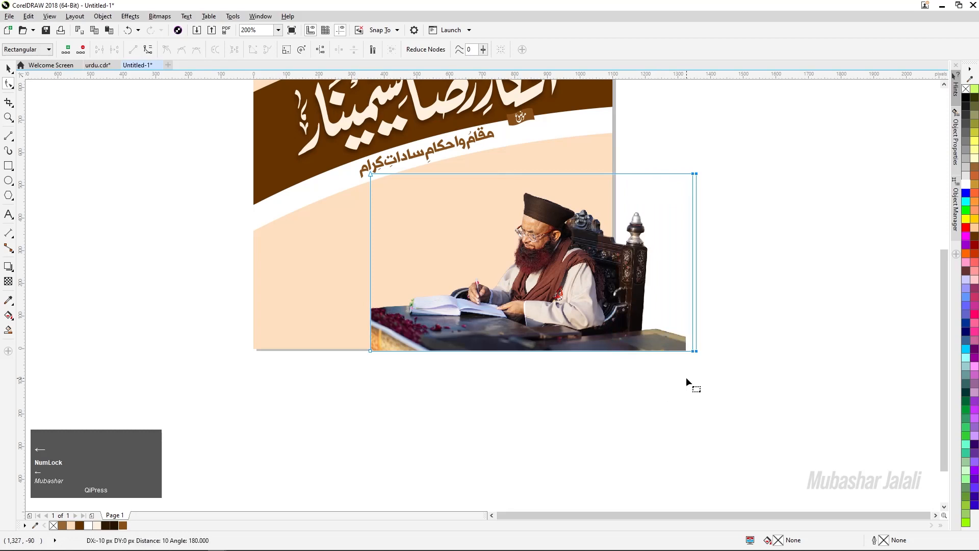
key("Left")
key("Left")
key("Left")
key("Left")
key("Left")
key("Left")
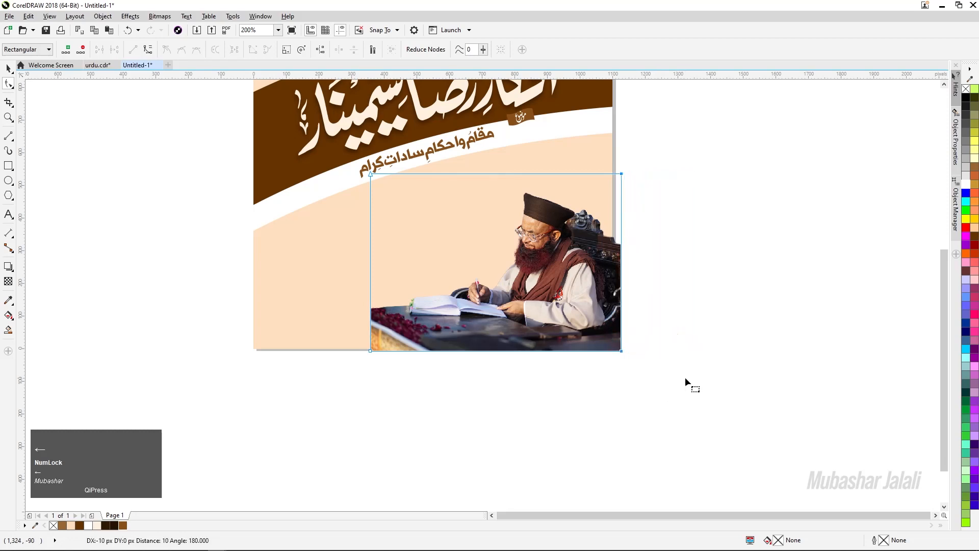
key("Left")
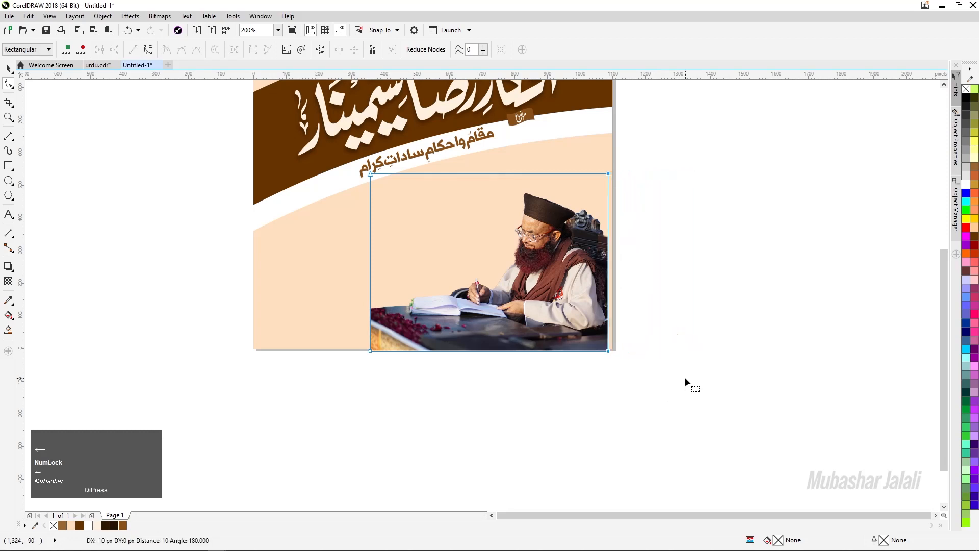
key("Right")
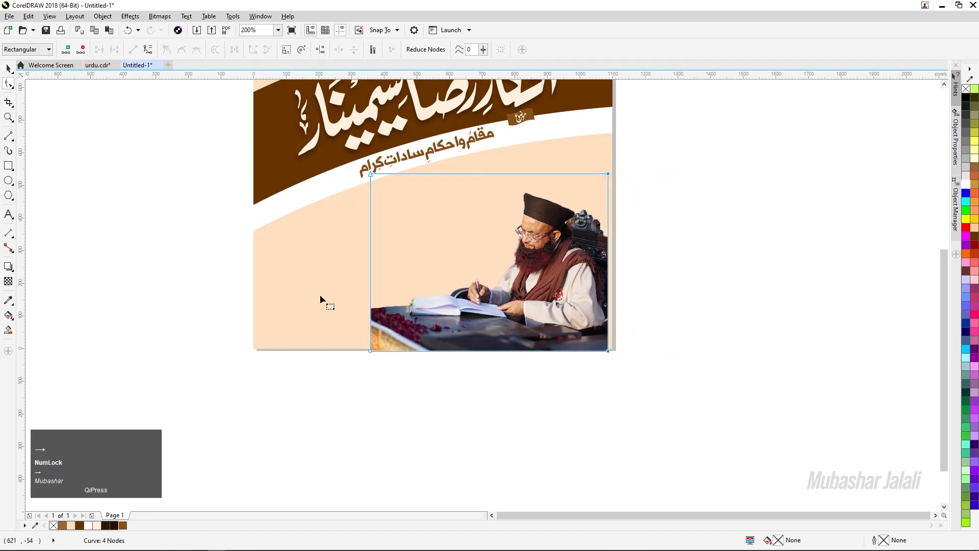
left_click(9, 67)
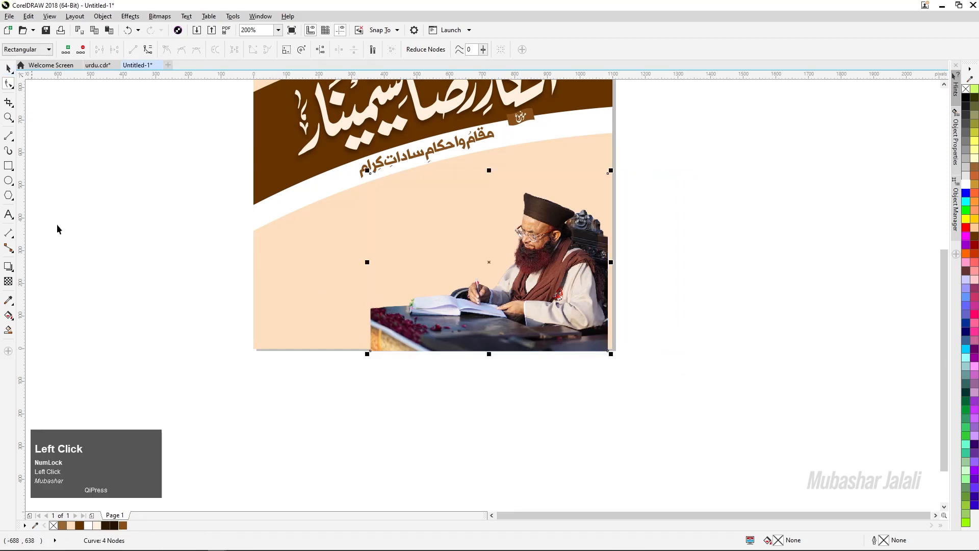
left_click(485, 400)
scroll(615, 332, "up", 3)
scroll(615, 332, "down", 3)
Align the cropped photo with the right and bottom edges of the poster background
left_click(425, 313)
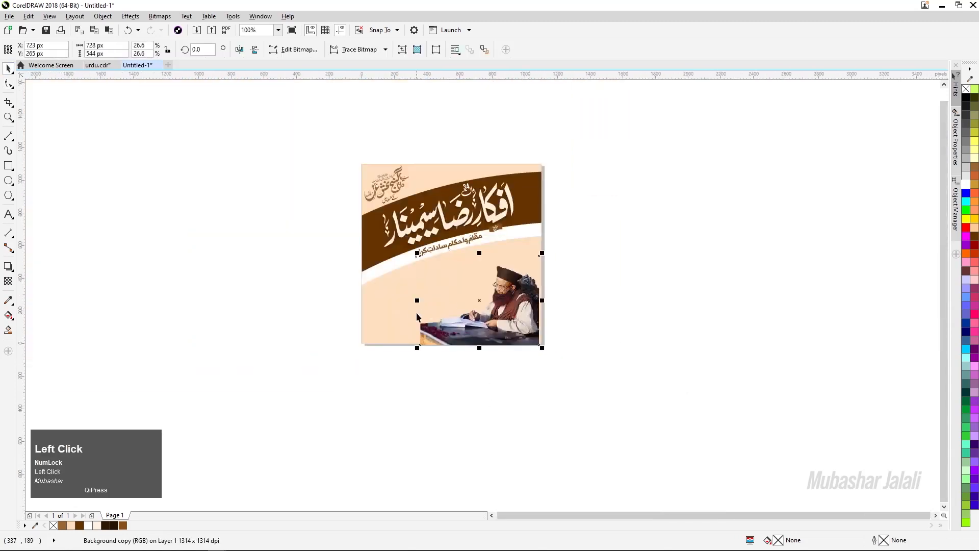
left_click(380, 314, "shift")
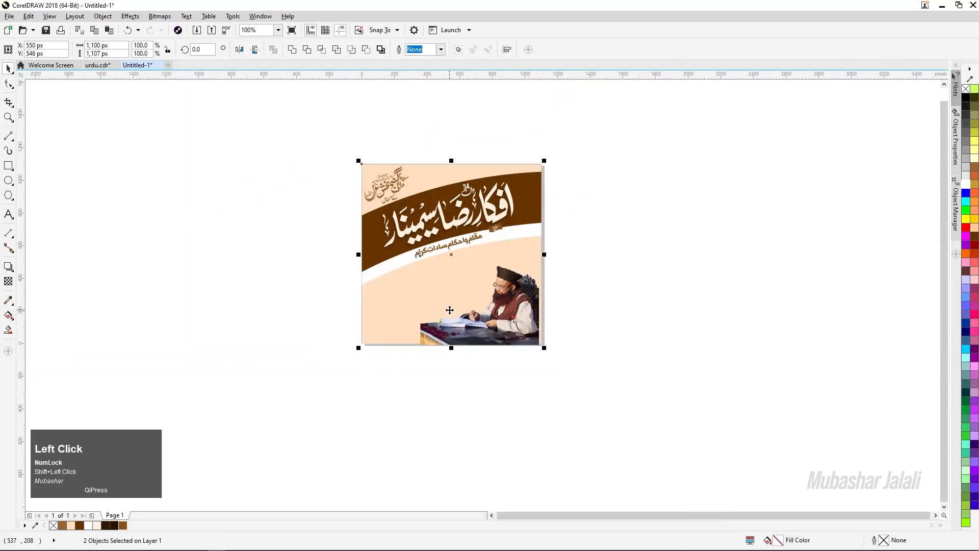
key("l")
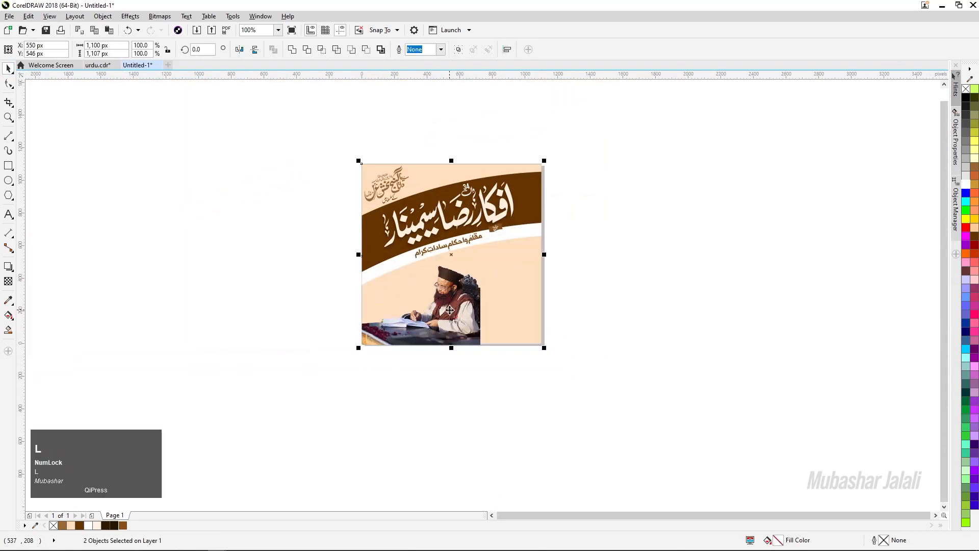
key("r")
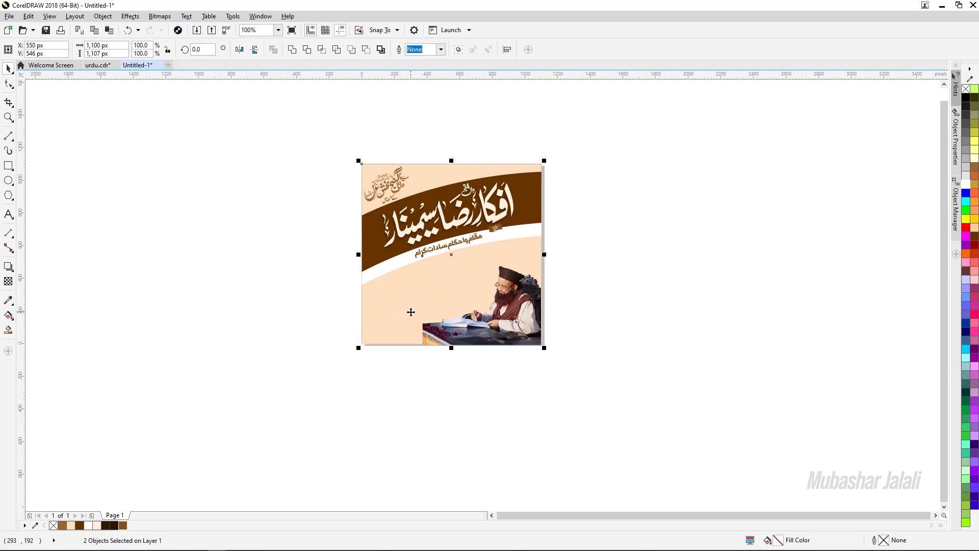
key("b")
scroll(465, 340, "up", 3)
left_click(393, 406)
left_click(477, 356)
scroll(449, 434, "down", 3)
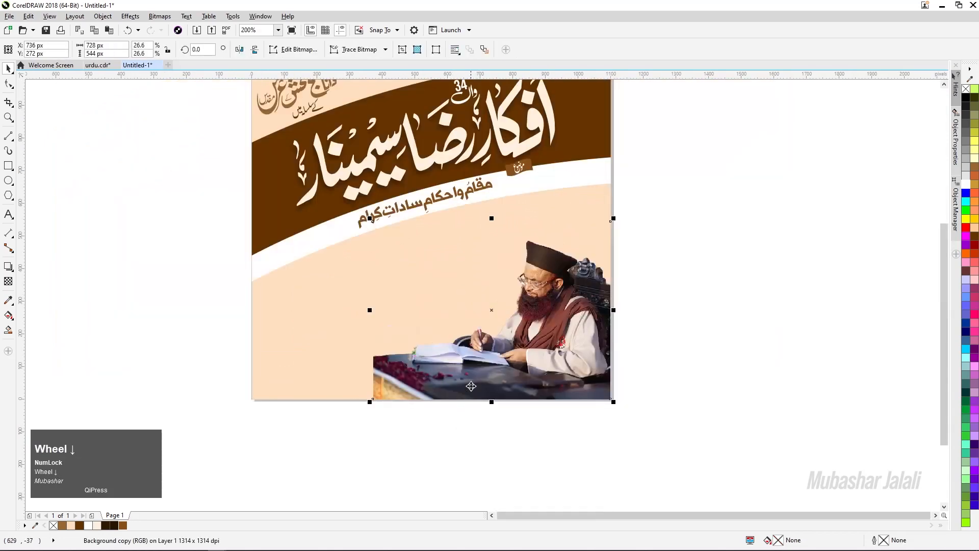
Fade the photo's left side into the peach background with a horizontal linear transparency, fully transparent at about X 410 px
scroll(473, 386, "up", 3)
left_click(442, 469)
left_click(443, 364)
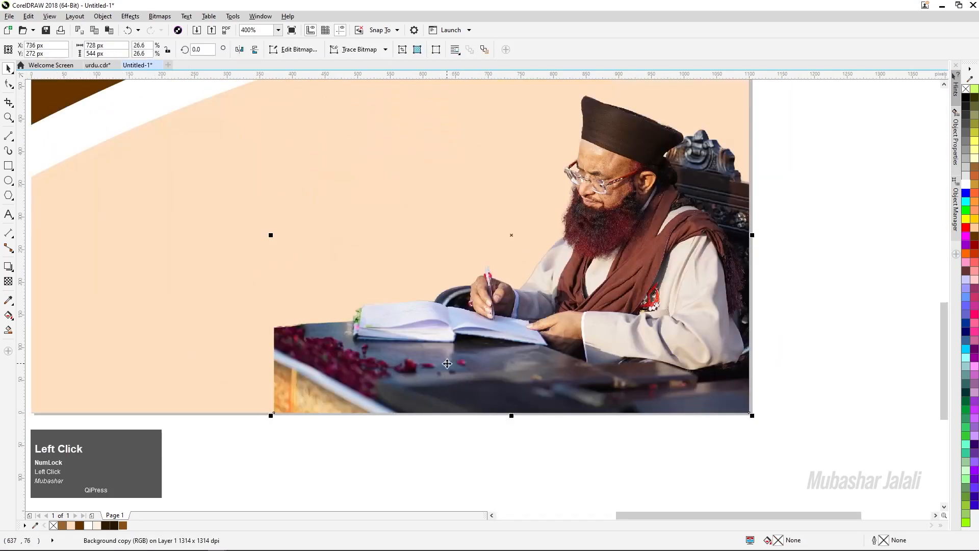
scroll(444, 365, "down", 2)
left_click(415, 451)
left_click(416, 388)
left_click(8, 280)
left_click_drag(516, 355, 373, 355)
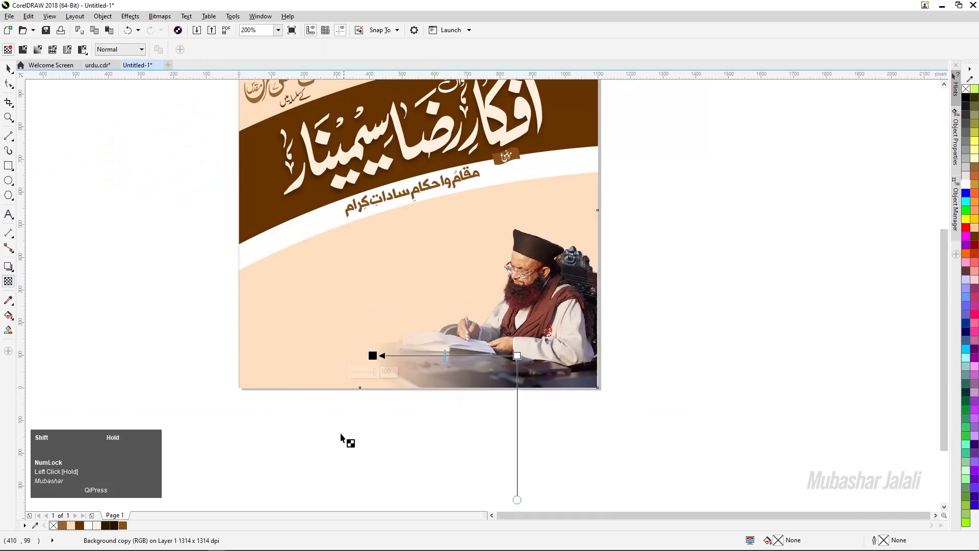
left_click(8, 68)
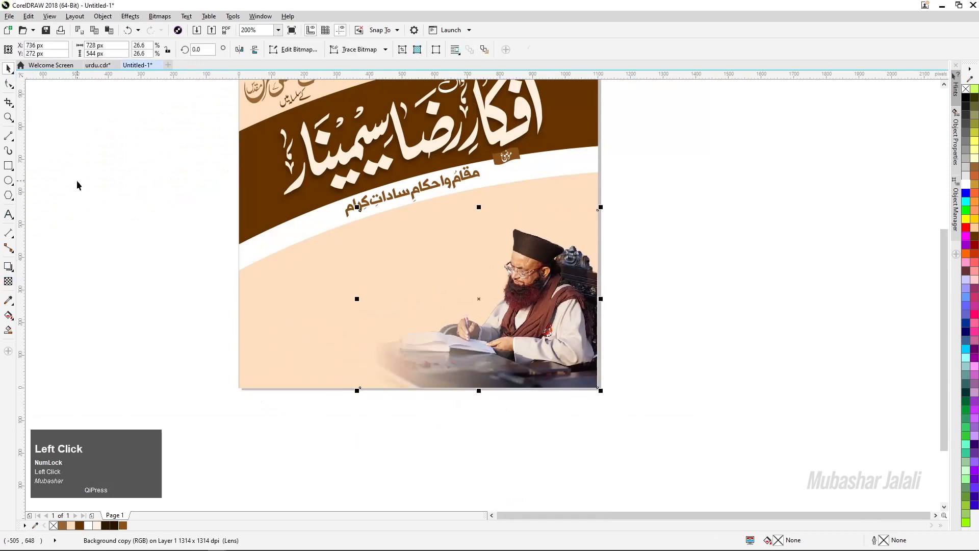
scroll(491, 336, "up", 2)
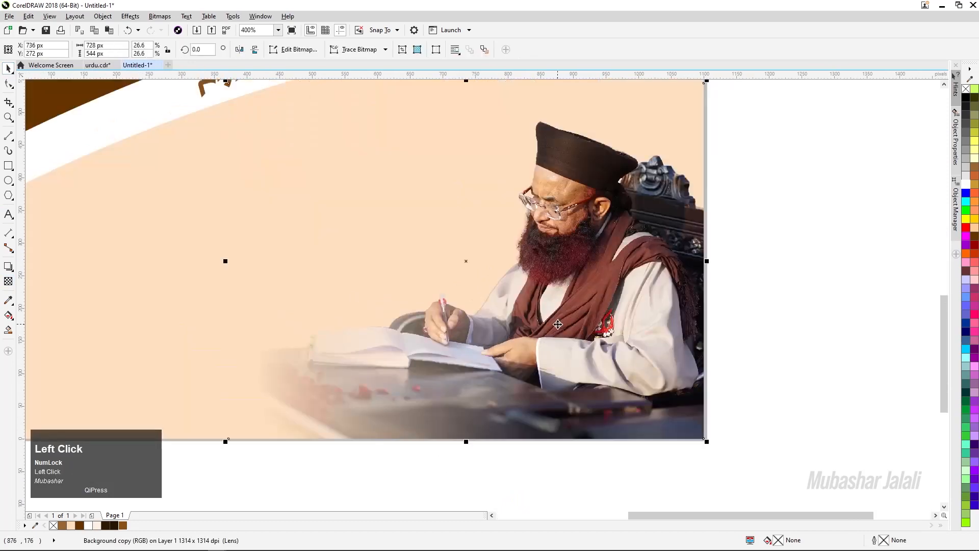
scroll(596, 274, "down", 2)
left_click(747, 319)
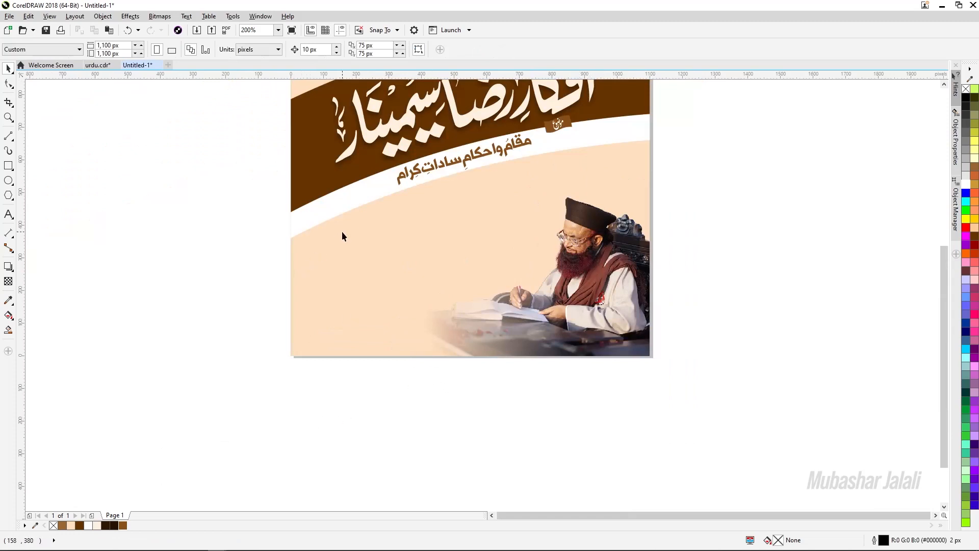
Copy the brown curved band from inside the poster's PowerClip frame and paste the copy outside the frame
scroll(342, 232, "down", 1)
left_click(323, 184)
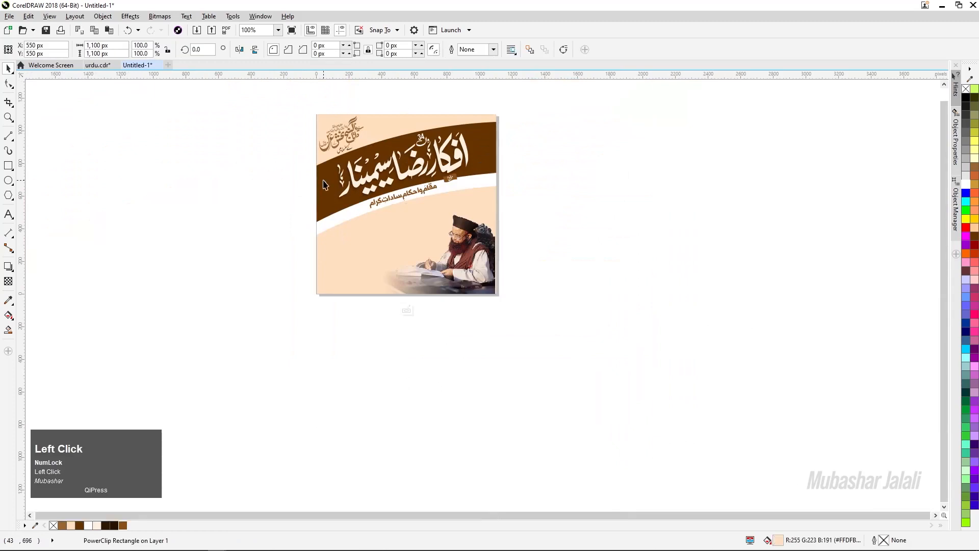
left_click(184, 214)
left_click(342, 189)
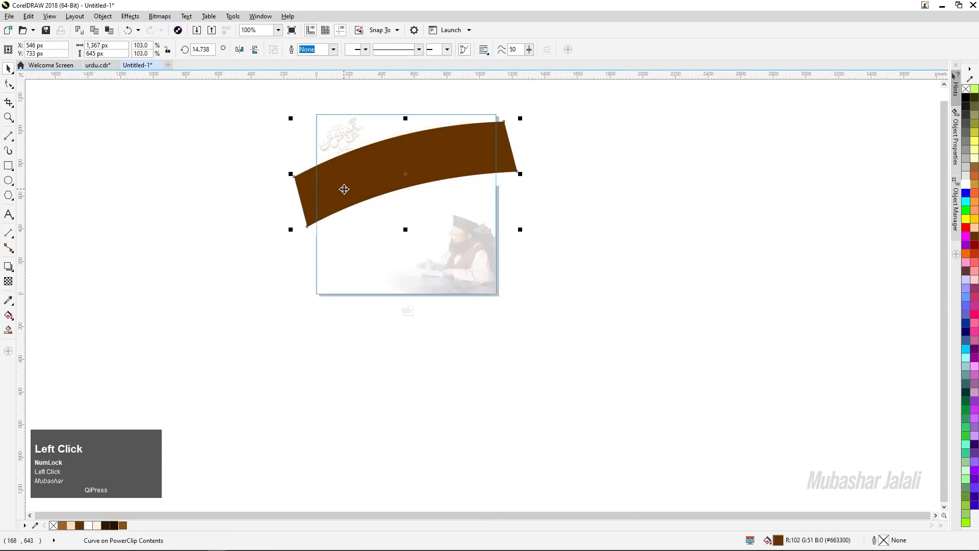
key("ctrl")
left_click(409, 308)
left_click(336, 382)
key("ctrl")
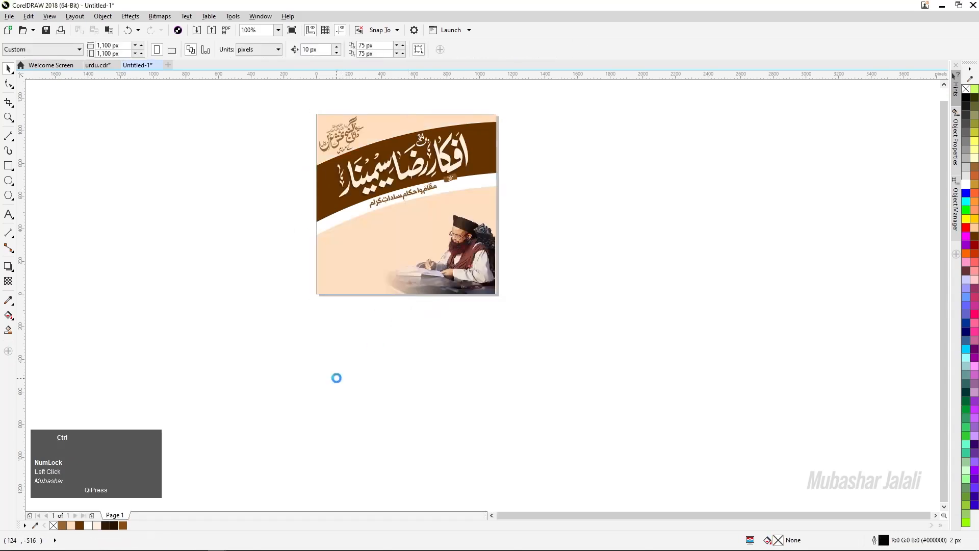
key("ctrl+v")
Move the pasted brown band to the poster's lower left and rotate it to about 339.3° so it slopes down toward the photo
left_click_drag(455, 158, 417, 273)
left_click(425, 272)
left_click_drag(481, 345, 424, 416)
left_click(409, 338)
left_click(440, 333)
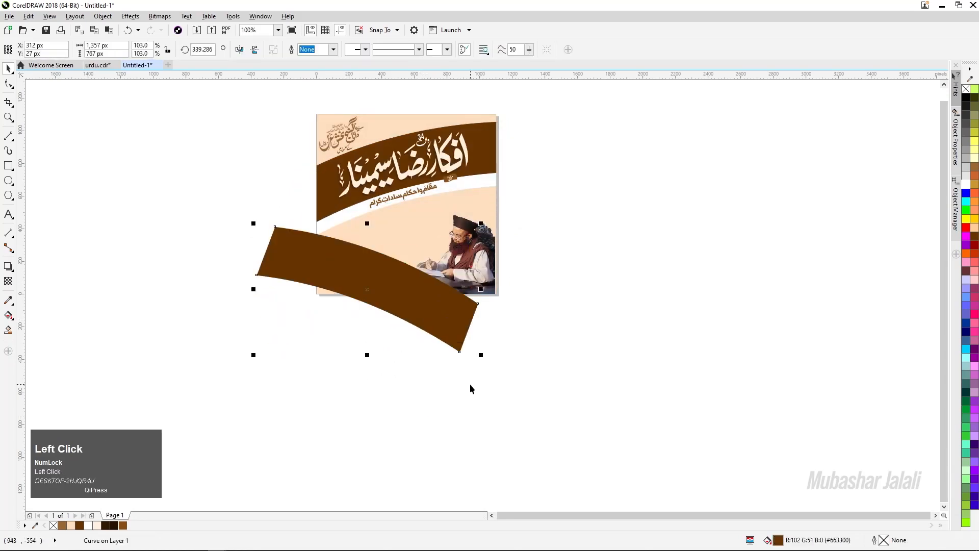
Scale the copied band down to about 978 × 553 px and position it across the poster's lower-left corner
left_click_drag(480, 354, 463, 342)
scroll(392, 294, "up", 2)
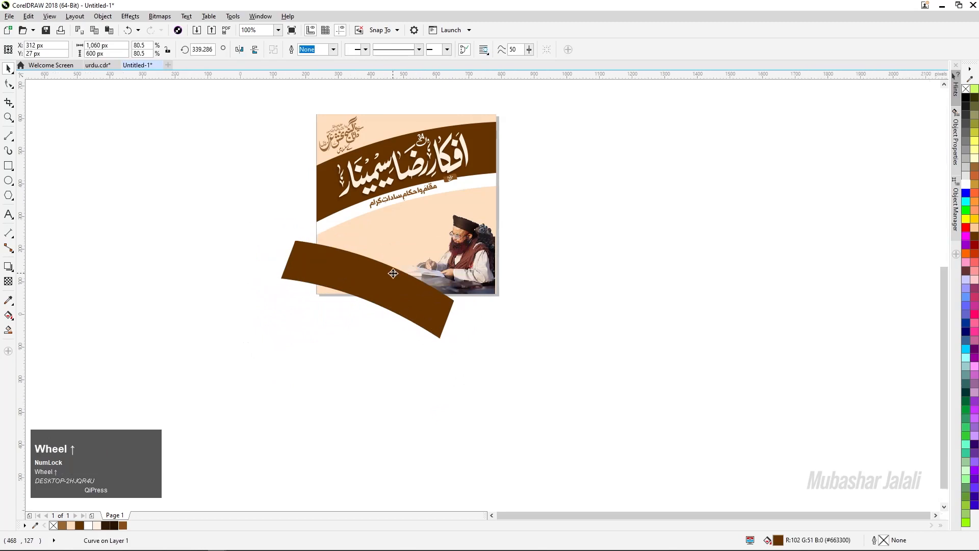
left_click_drag(391, 299, 390, 284)
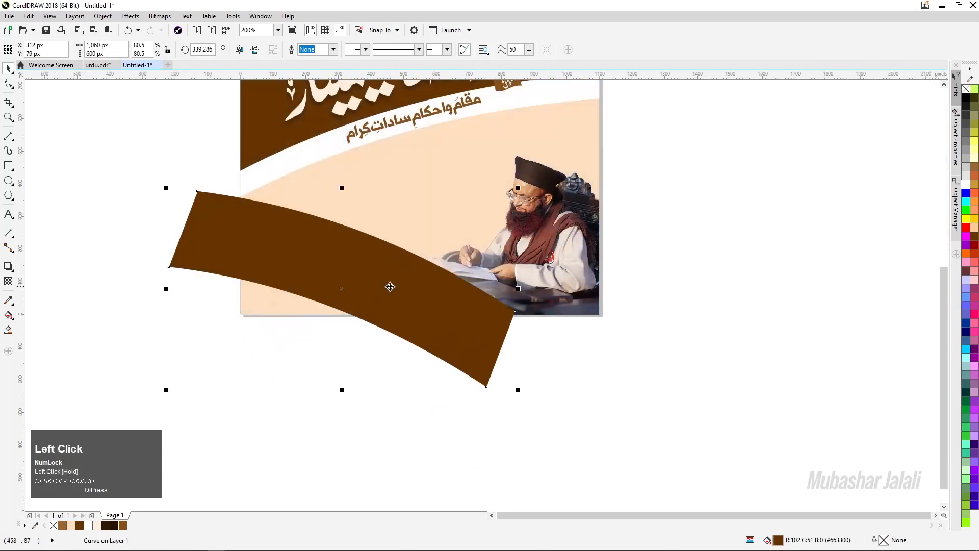
left_click_drag(518, 390, 518, 382)
left_click_drag(439, 350, 433, 345)
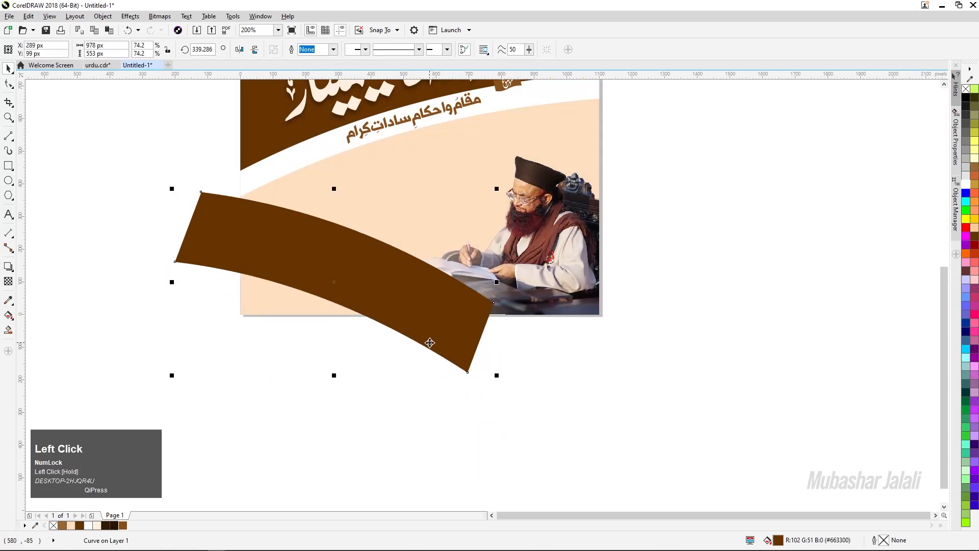
key("Down")
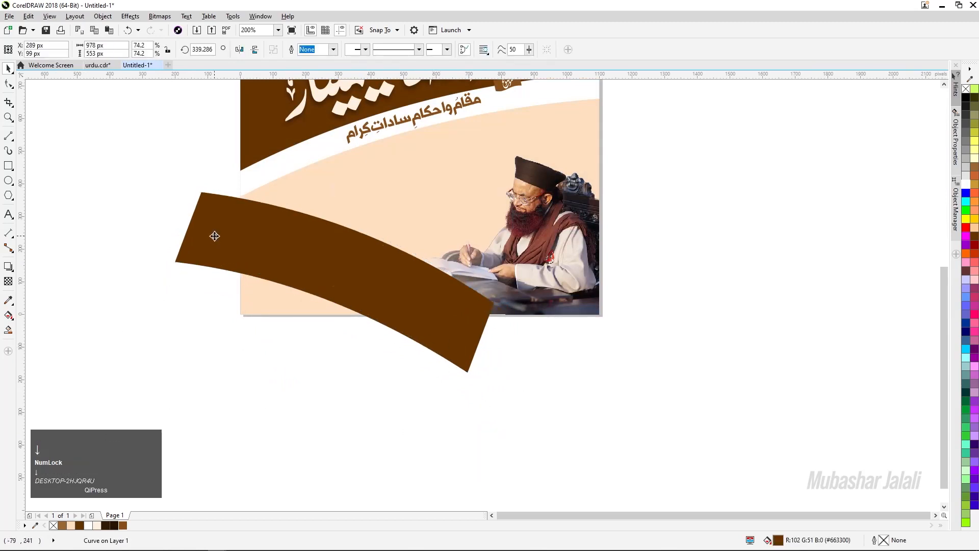
key("Up")
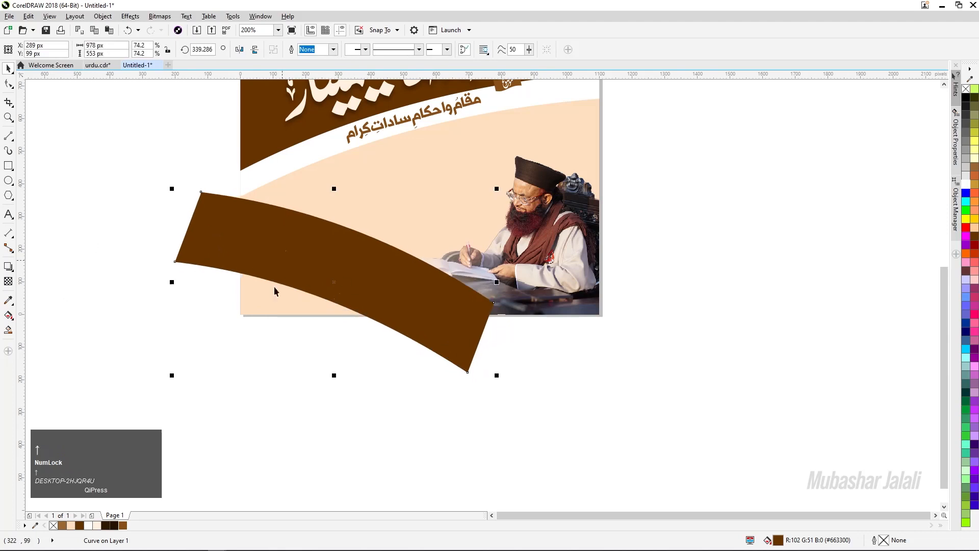
Try fading out the copied band's lower-right end with a linear transparency, and clear the transparency again
left_click(8, 281)
left_click_drag(392, 281, 476, 329)
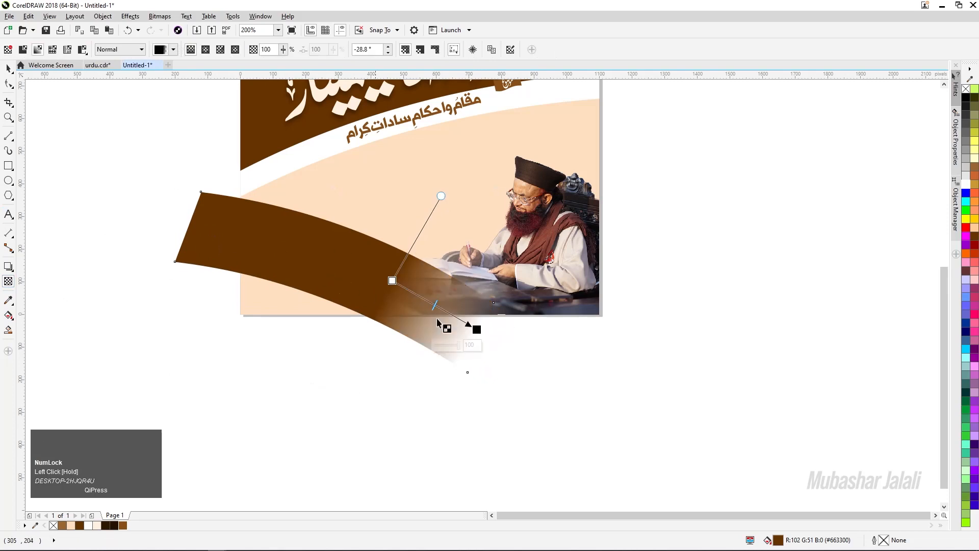
left_click_drag(392, 280, 374, 270)
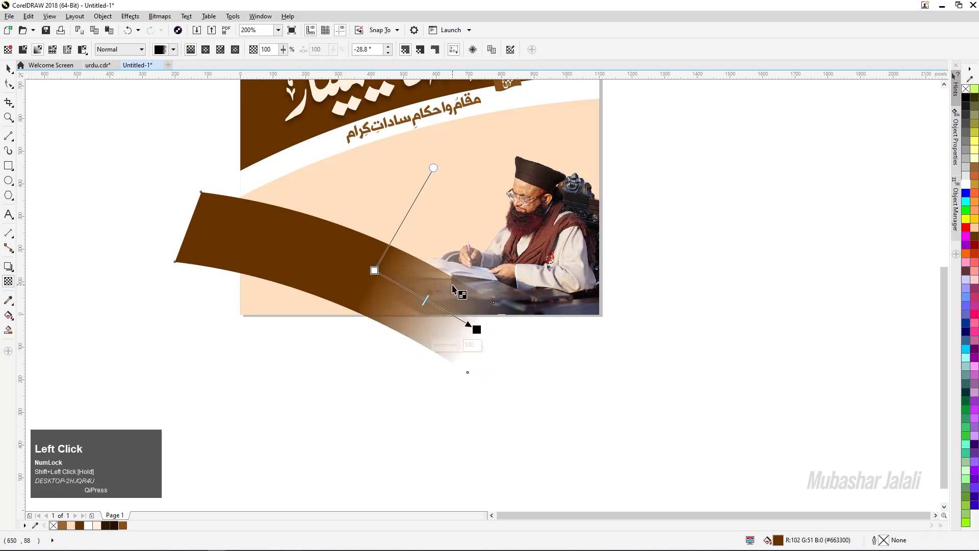
left_click(8, 68)
left_click(346, 371)
left_click(226, 241)
left_click(8, 281)
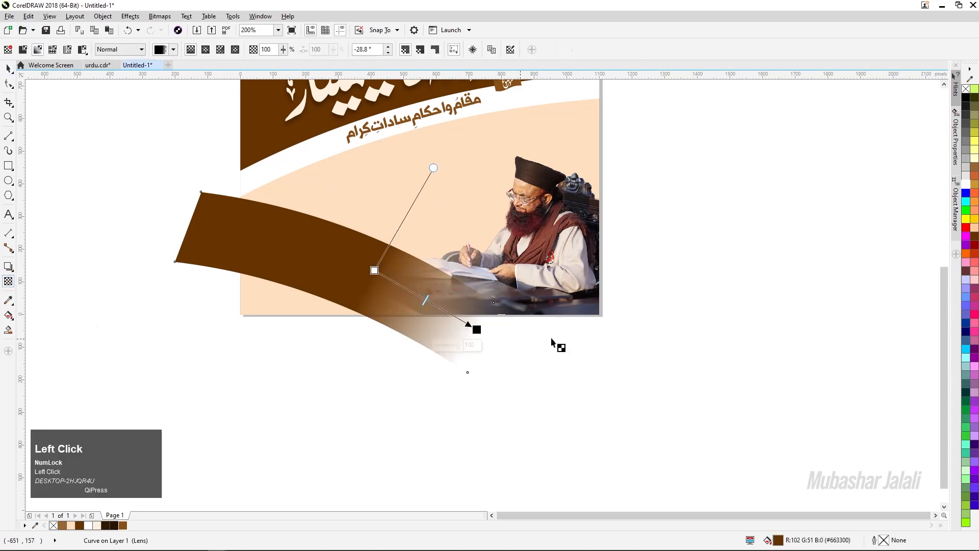
left_click(8, 49)
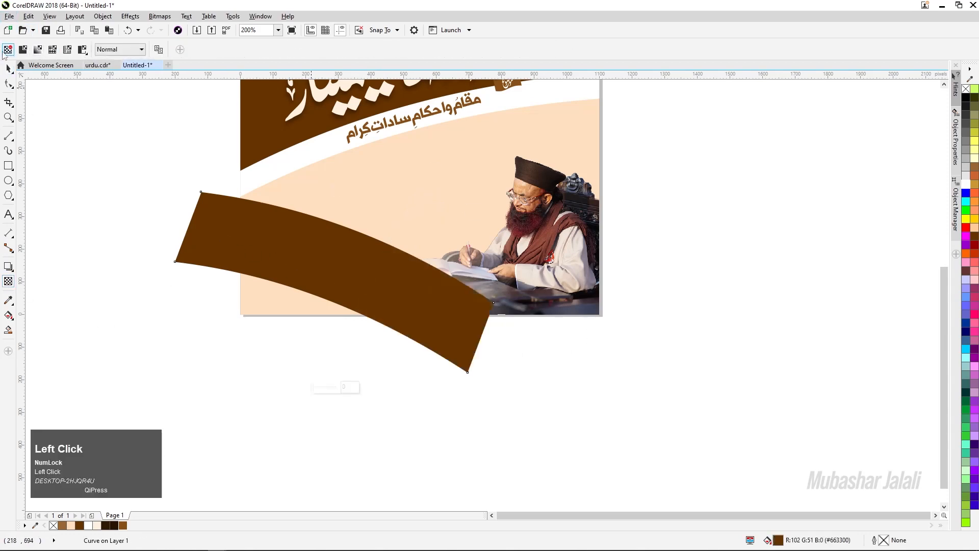
PowerClip the copied brown band inside the poster's background rectangle
left_click(8, 68)
right_click(258, 247)
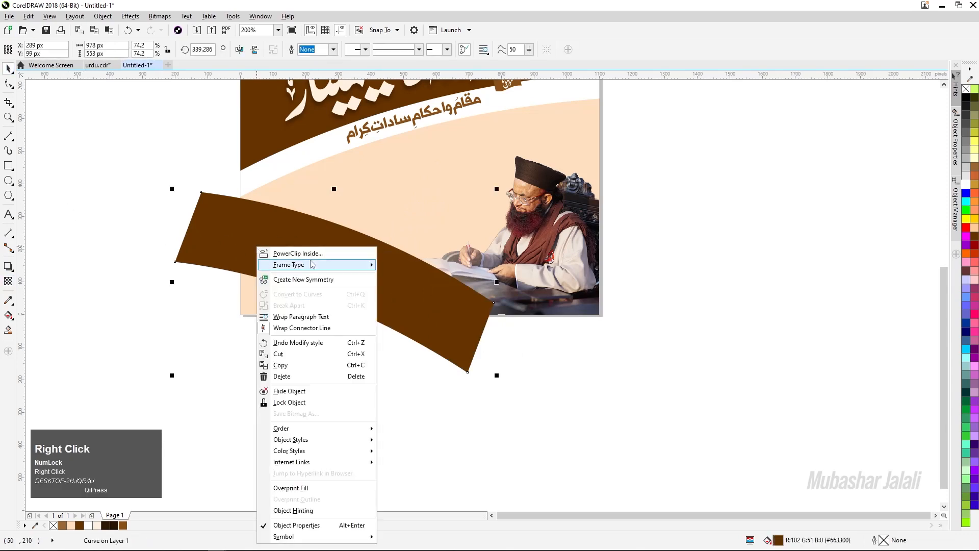
left_click(320, 253)
left_click(474, 248)
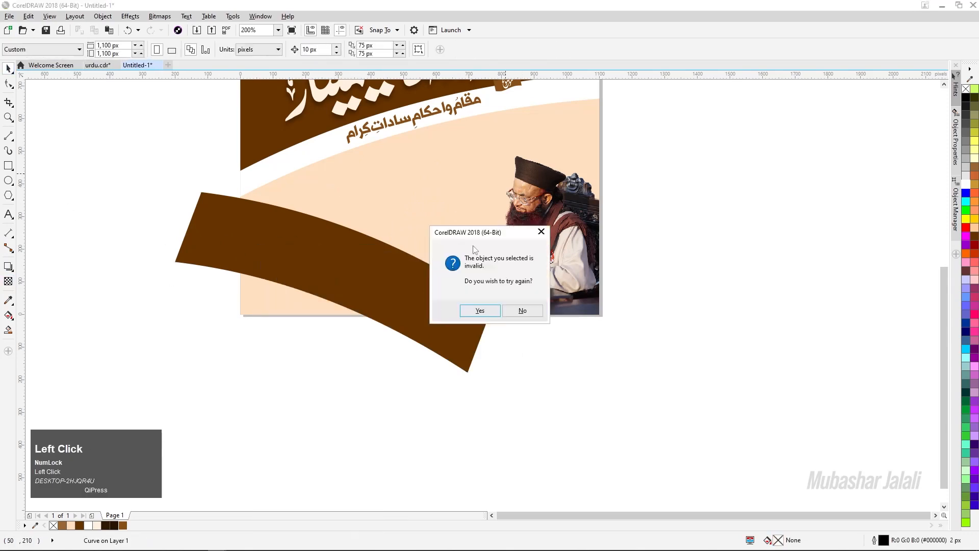
left_click(510, 308)
right_click(282, 260)
left_click(316, 261)
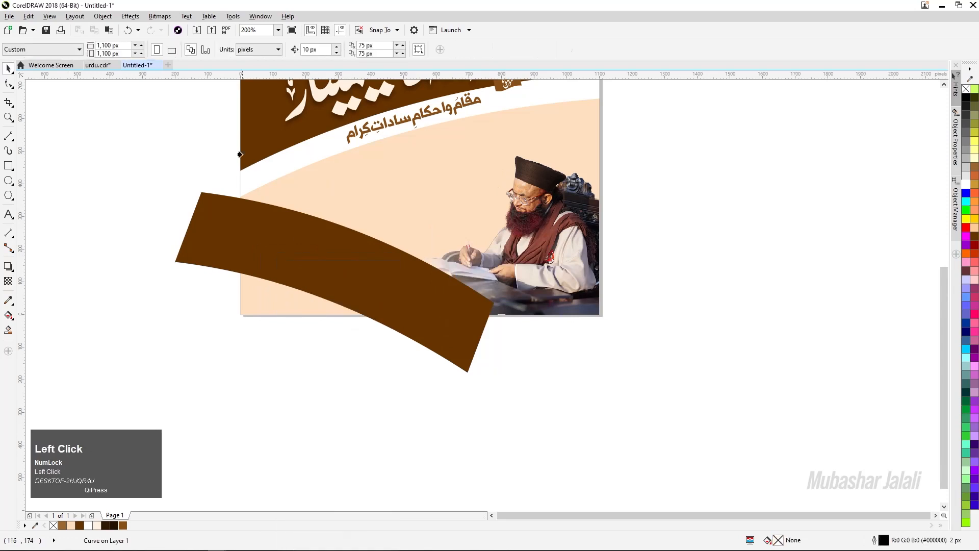
left_click(252, 159)
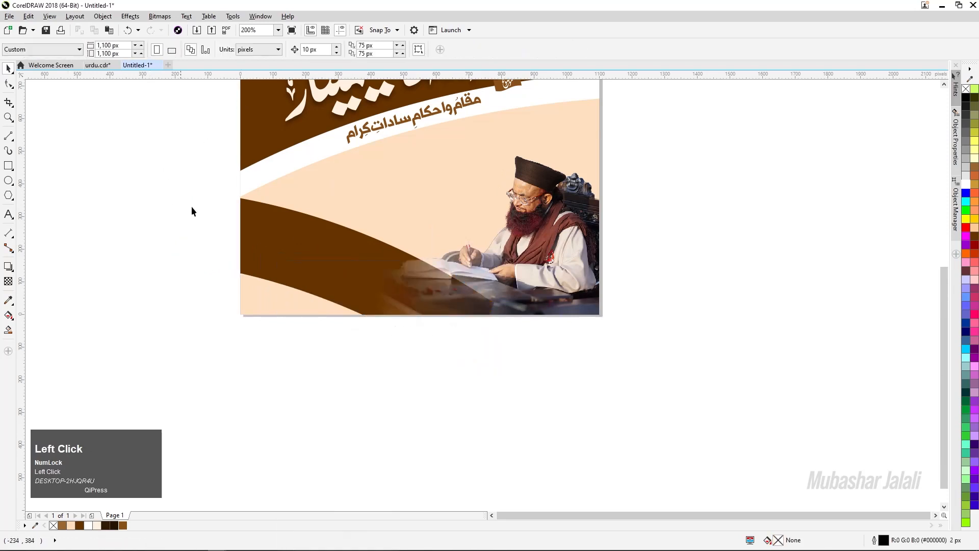
Send the lower brown band to the back of the PowerClip contents and finish editing the frame
double_click(315, 263)
left_click(316, 262)
key("shift+Page_Down")
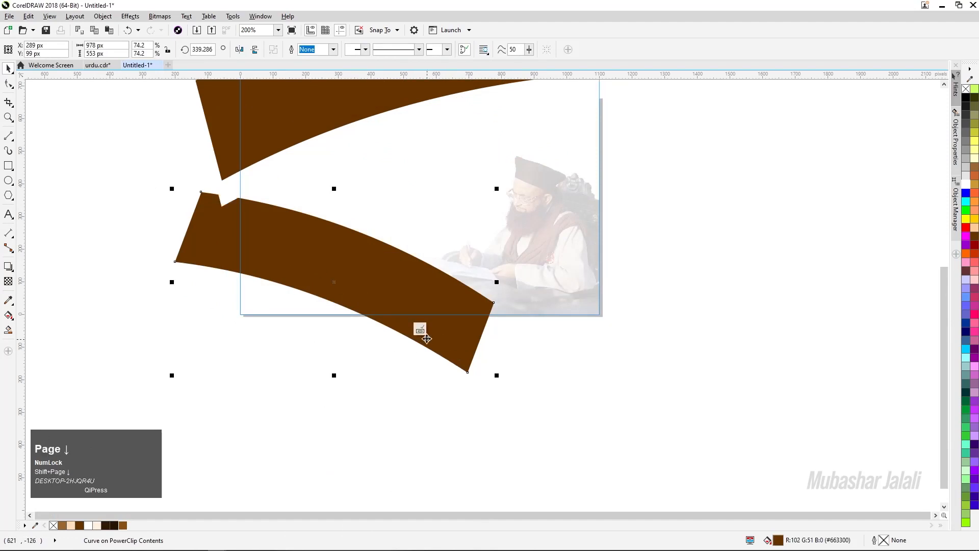
left_click(433, 329)
Bring the photo of the seated man to the front of the poster
left_click(547, 286)
key("shift+Page_Up")
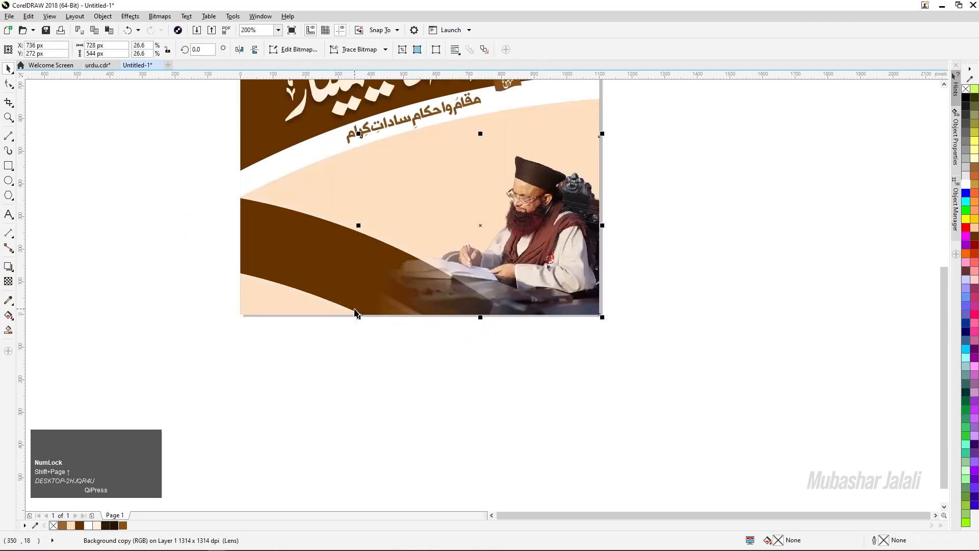
left_click(372, 280)
Try a linear transparency inside the PowerClip that fades the lower band out toward its lower-right end
left_click(246, 261)
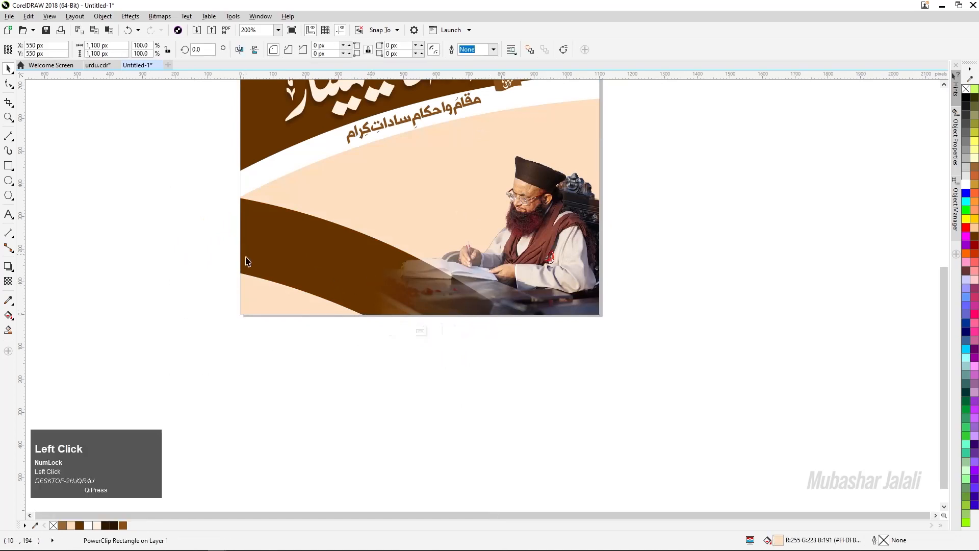
double_click(246, 257)
left_click(308, 255)
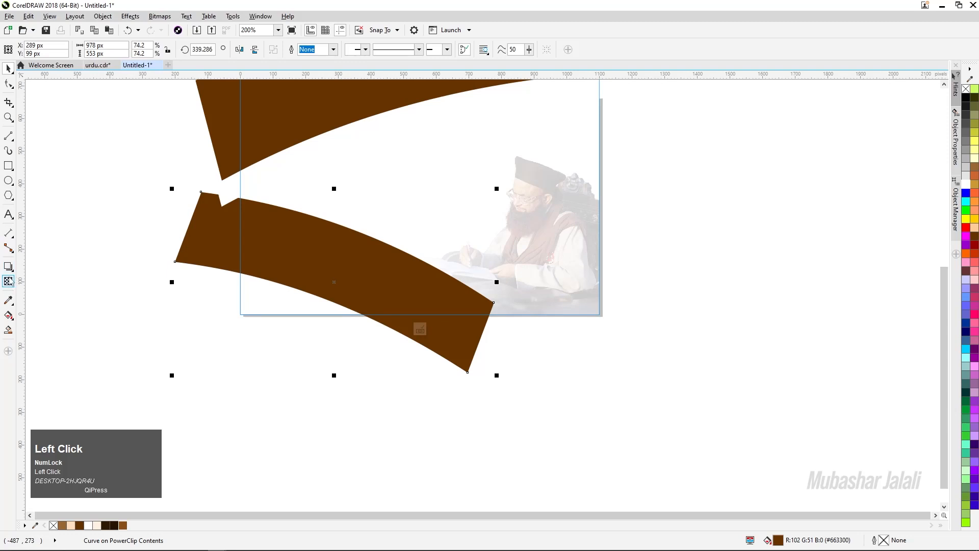
left_click(8, 280)
left_click_drag(372, 265, 471, 331)
left_click(9, 68)
left_click(420, 330)
left_click(262, 392)
Try starting the lower band's transparency fade farther up the band, and remove the transparency from it
double_click(356, 256)
left_click(351, 263)
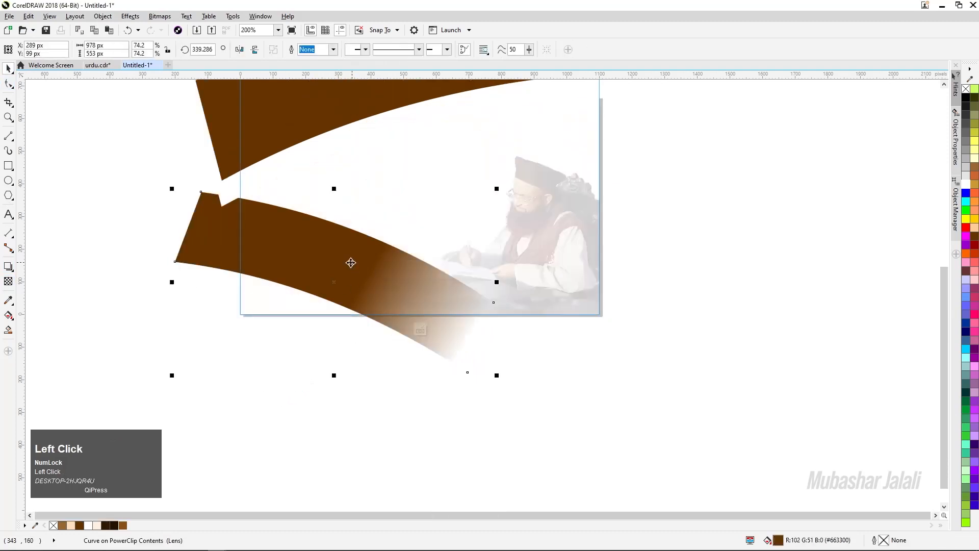
key("g")
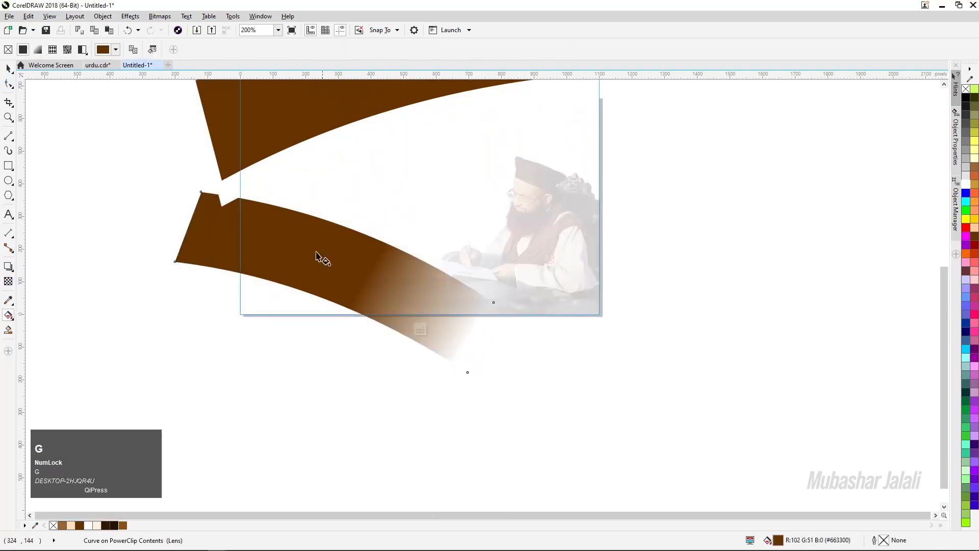
left_click(8, 281)
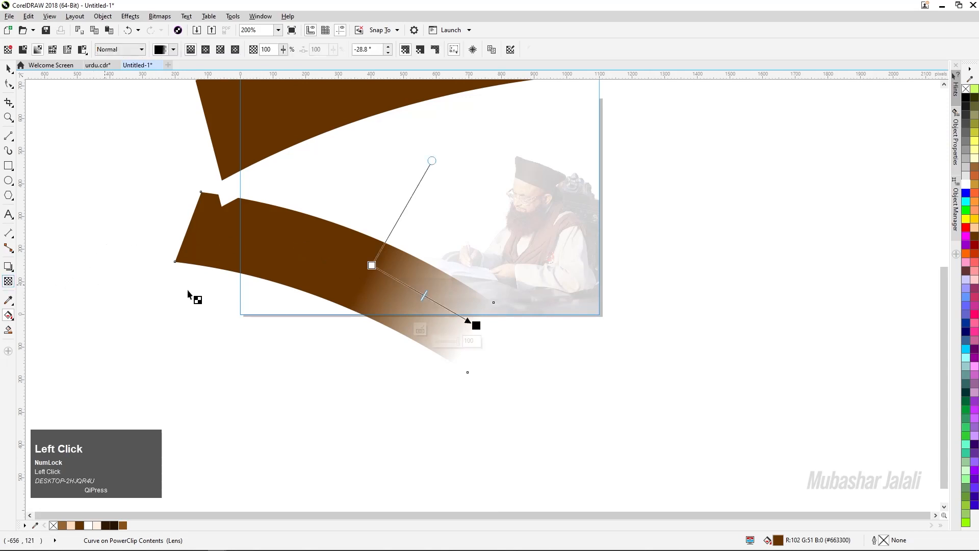
left_click_drag(372, 266, 358, 258)
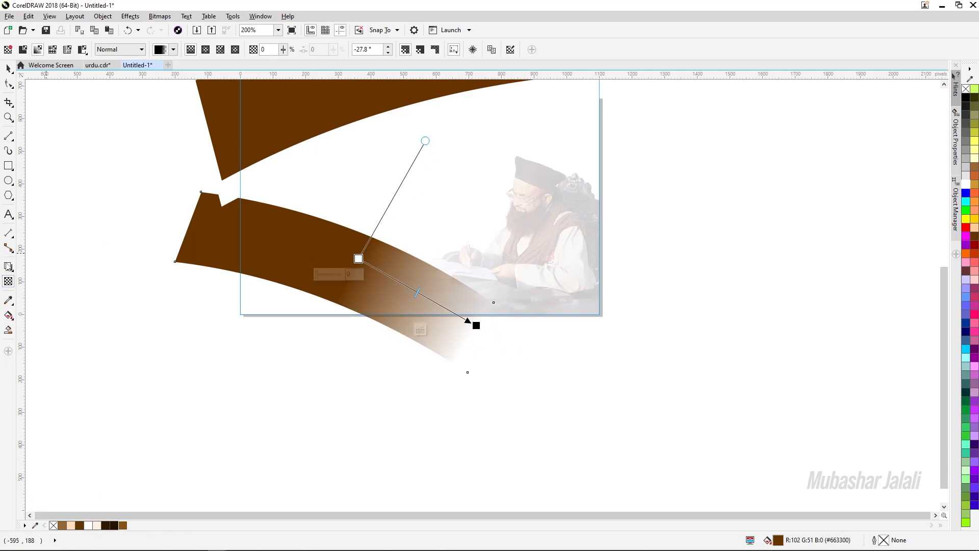
left_click(8, 265)
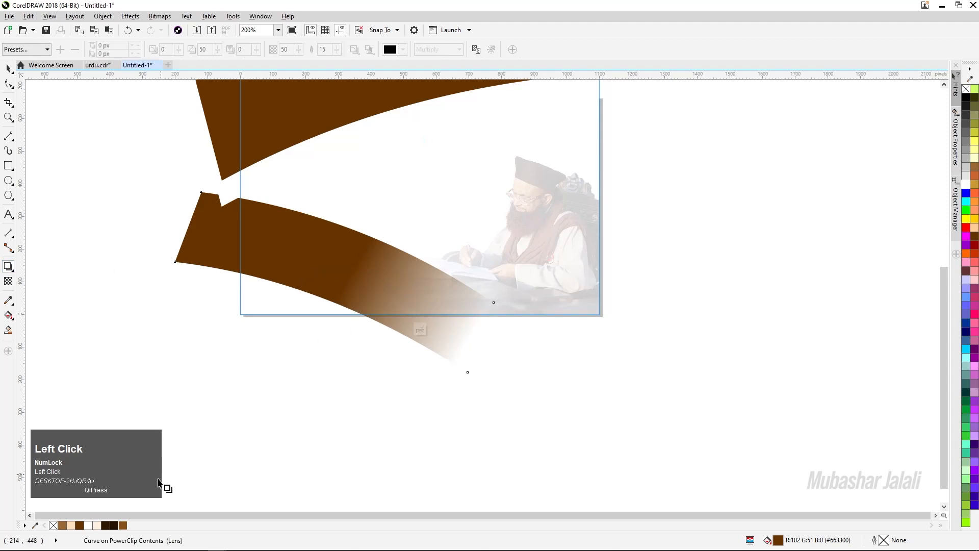
left_click(8, 281)
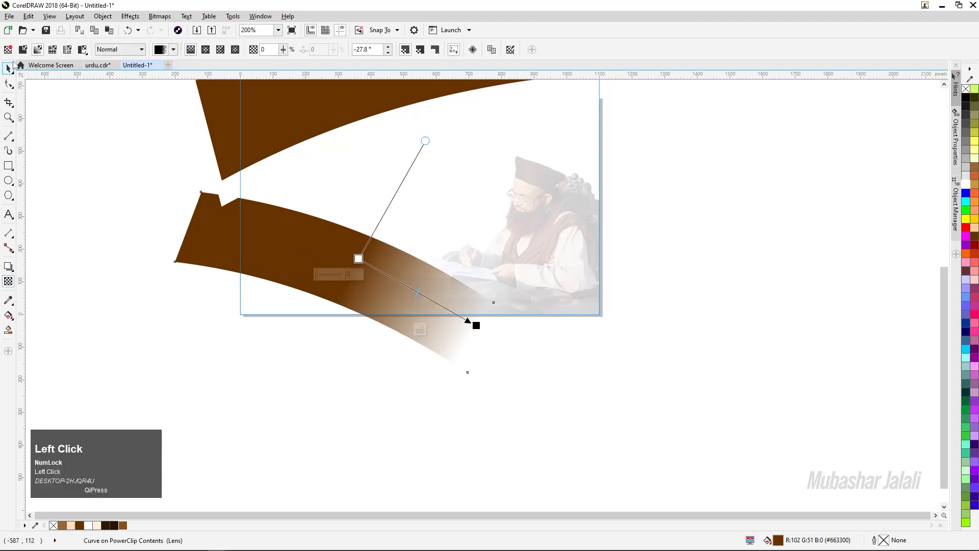
left_click(8, 49)
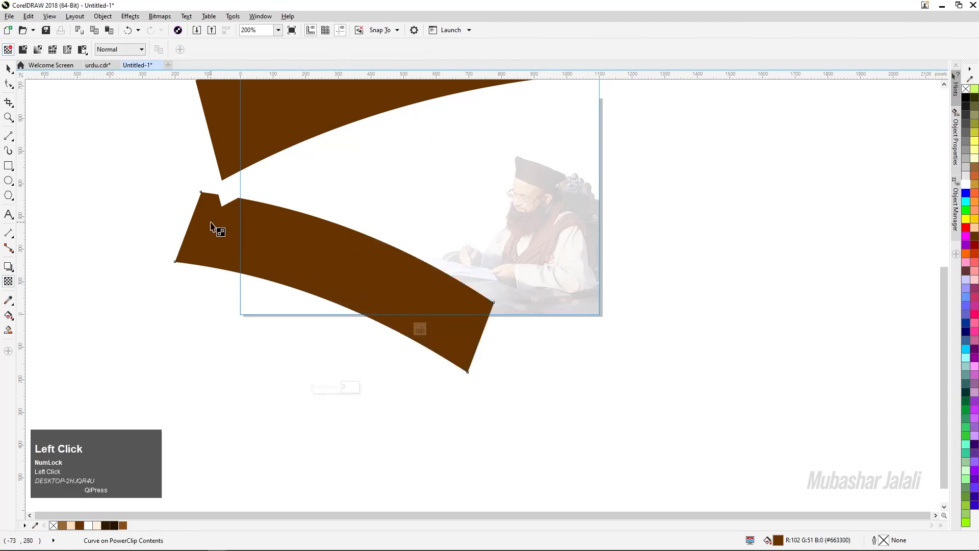
Apply a linear fountain fill from brown to peach along the lower band and finish editing the PowerClip
key("g")
left_click_drag(305, 248, 480, 337)
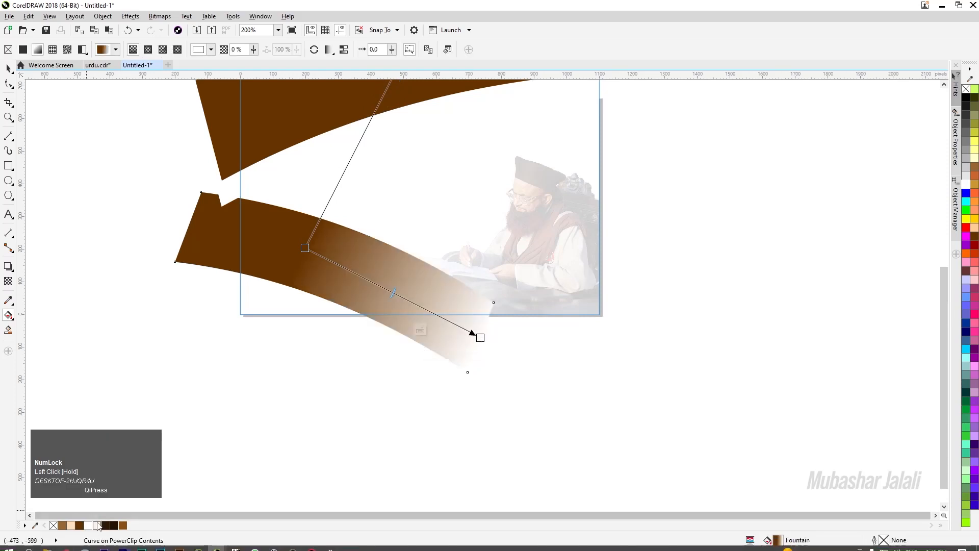
left_click_drag(79, 527, 480, 338)
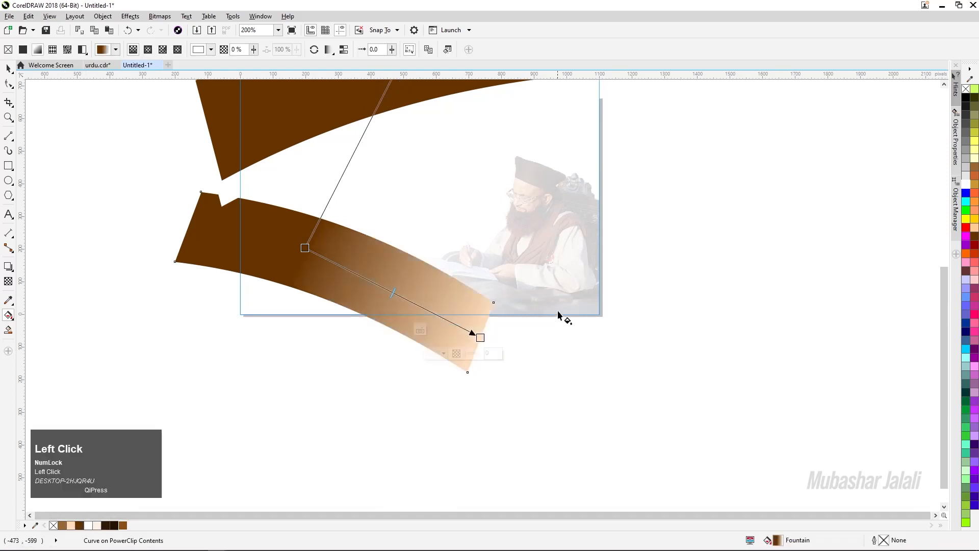
left_click(8, 67)
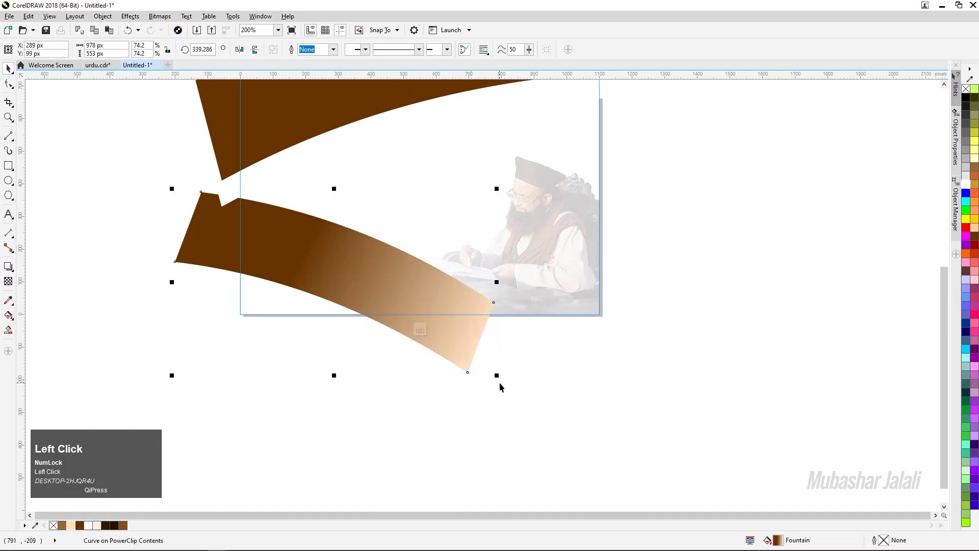
left_click(423, 413)
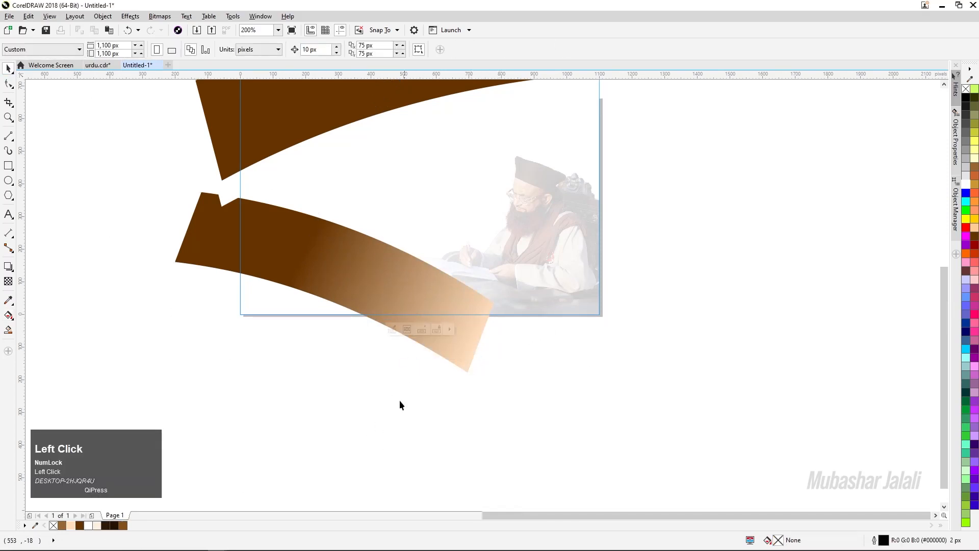
double_click(399, 401)
left_click(353, 411)
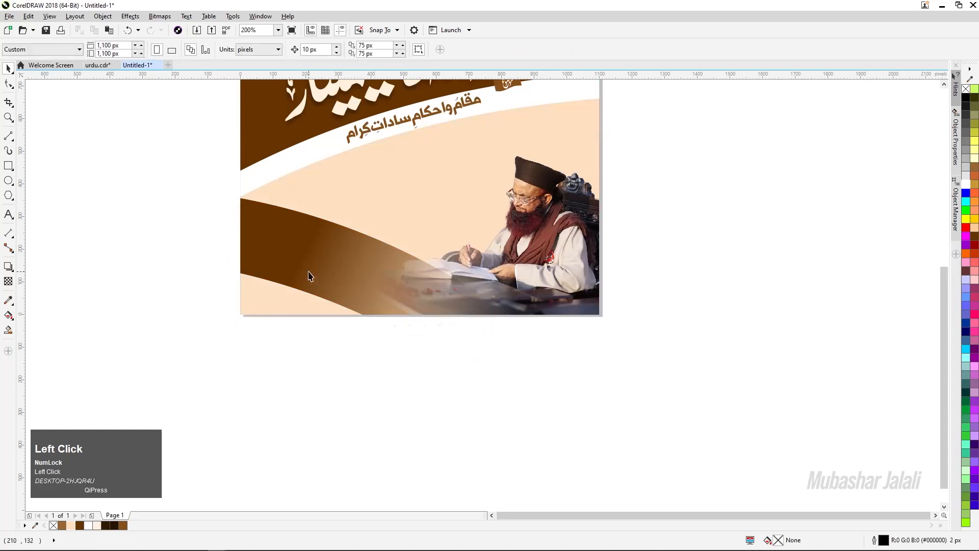
Shift the start of the lower band's brown-to-peach fountain fill farther toward its lower-right end inside the PowerClip and finish editing
double_click(363, 302)
left_click(363, 297)
key("g")
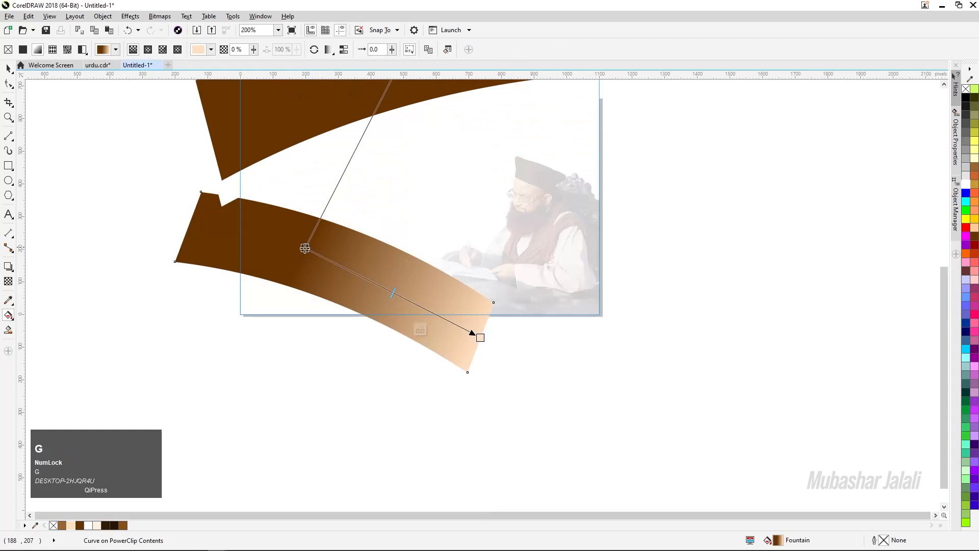
left_click_drag(346, 270, 408, 297)
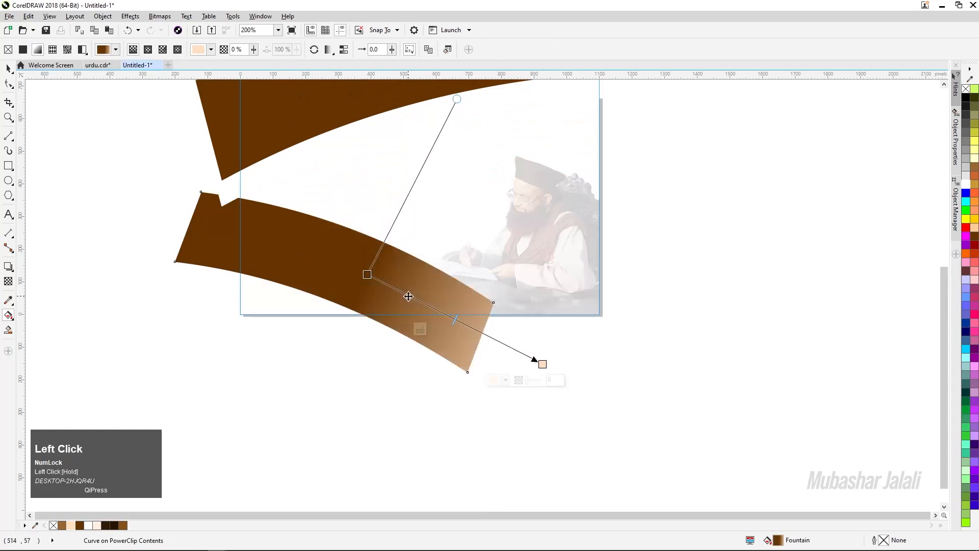
left_click_drag(542, 364, 471, 335)
left_click_drag(367, 274, 346, 262)
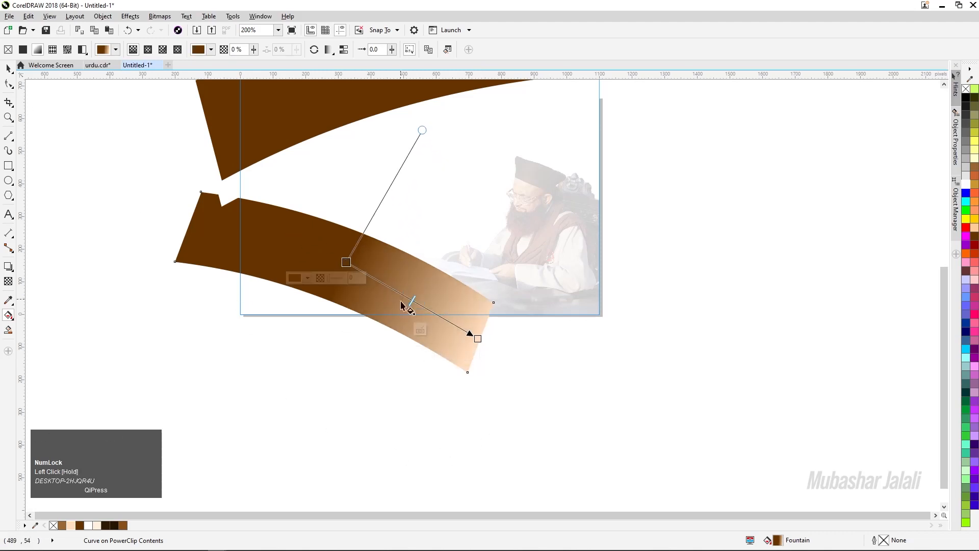
left_click(419, 330)
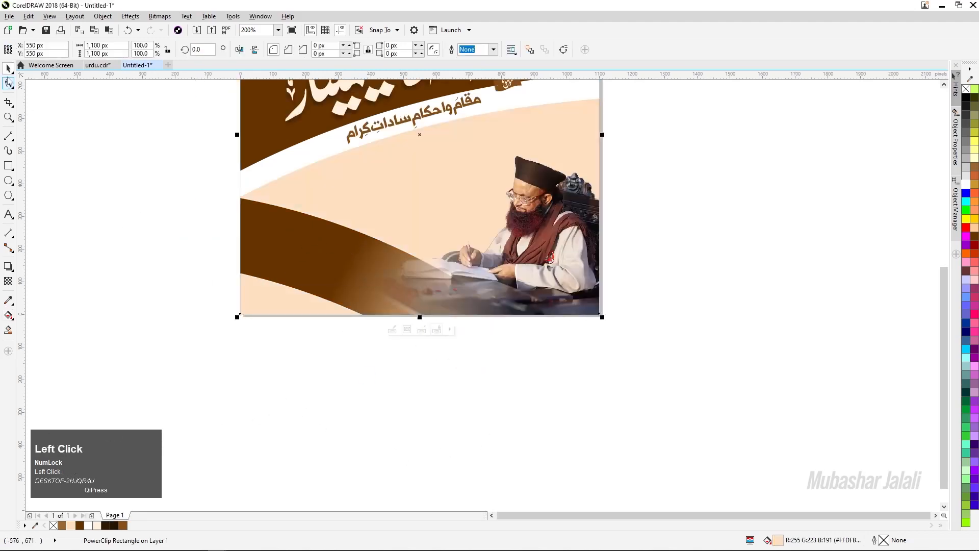
left_click(142, 306)
scroll(367, 299, "up", 3)
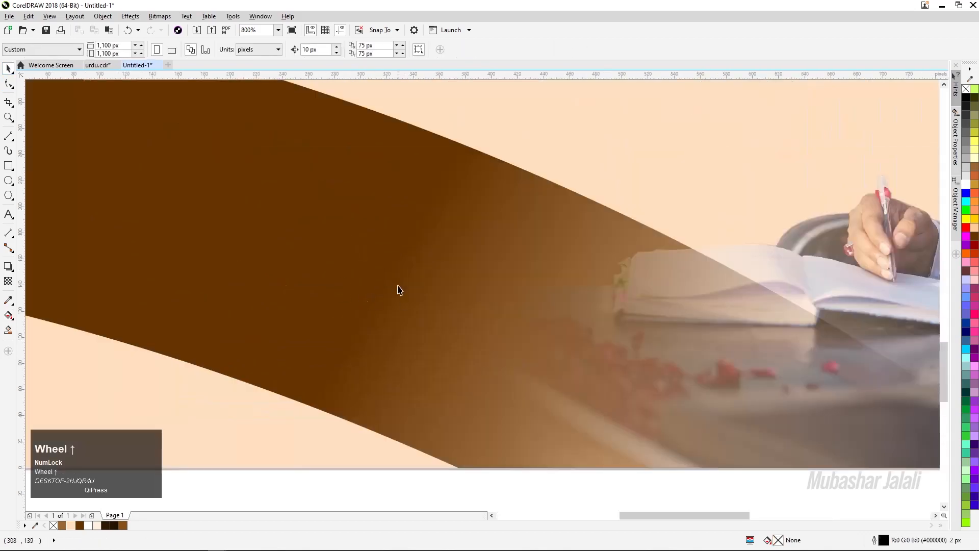
scroll(392, 282, "down", 5)
key("F4")
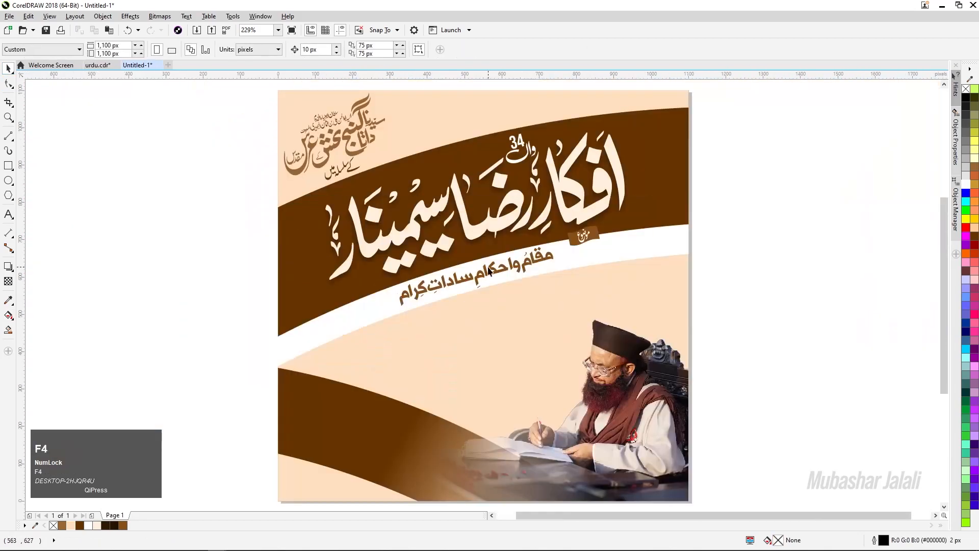
scroll(474, 229, "down", 2)
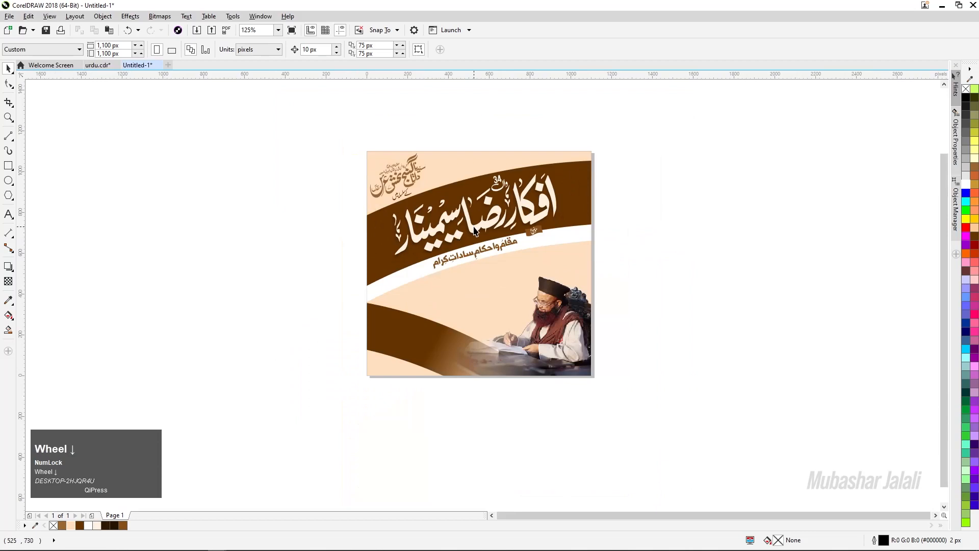
scroll(446, 308, "up", 4)
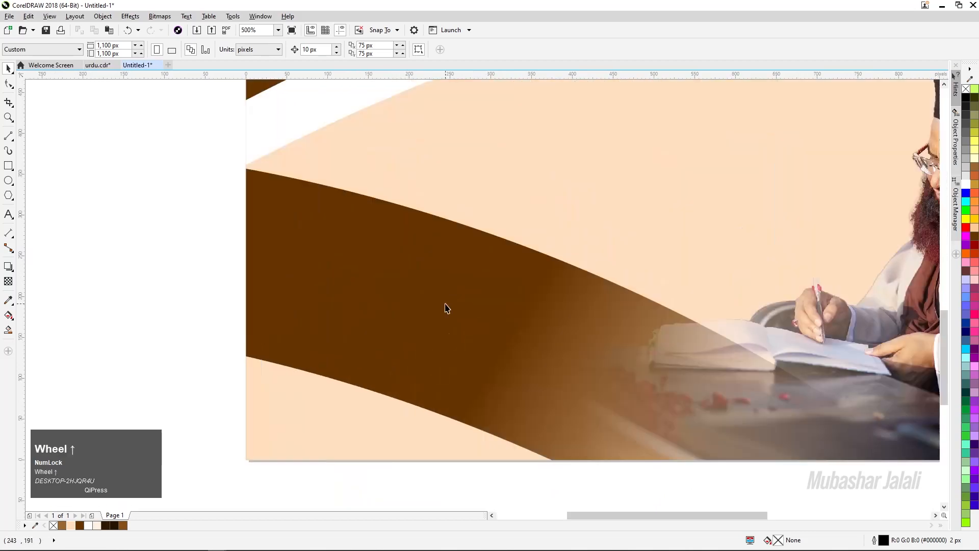
Copy the speaker's name calligraphy with its small title lines from urdu.cdr and paste it into the poster in Untitled-1
left_click(98, 65)
scroll(430, 252, "down", 2)
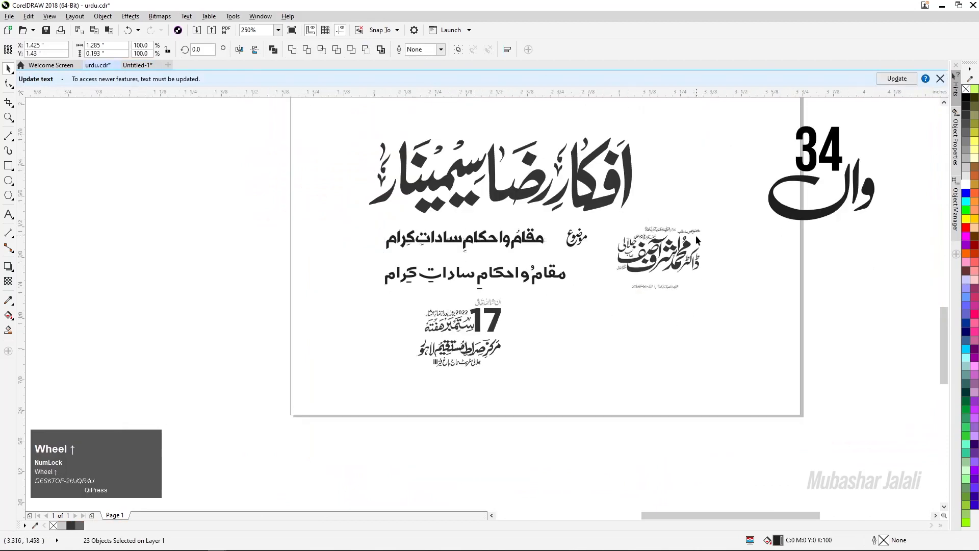
scroll(696, 235, "up", 2)
left_click_drag(751, 187, 518, 316)
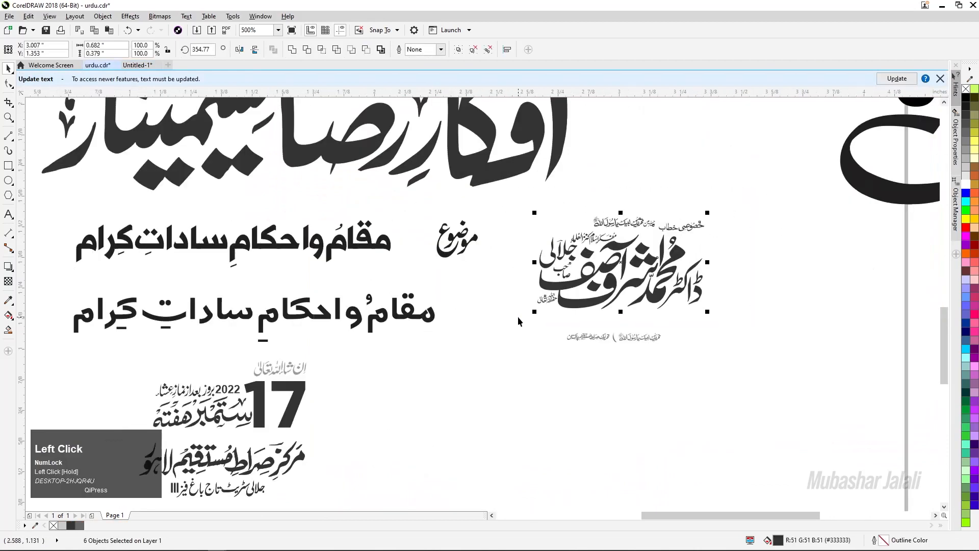
key("ctrl+c")
left_click(137, 65)
key("ctrl+a")
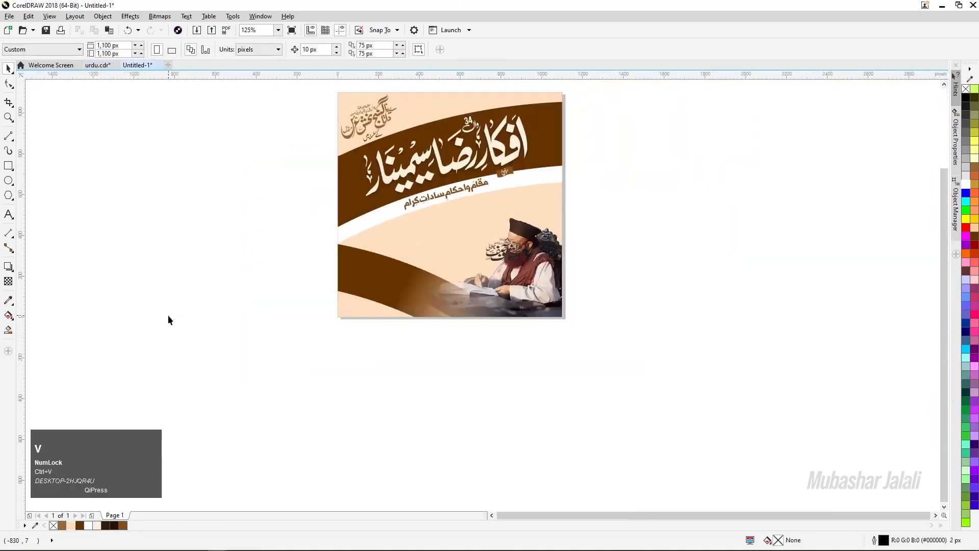
Move the pasted name calligraphy off the photo to the empty area left of the page
key("F4")
left_click_drag(585, 386, 209, 339)
scroll(256, 410, "up", 2)
left_click_drag(245, 285, 300, 318)
scroll(200, 254, "down", 2)
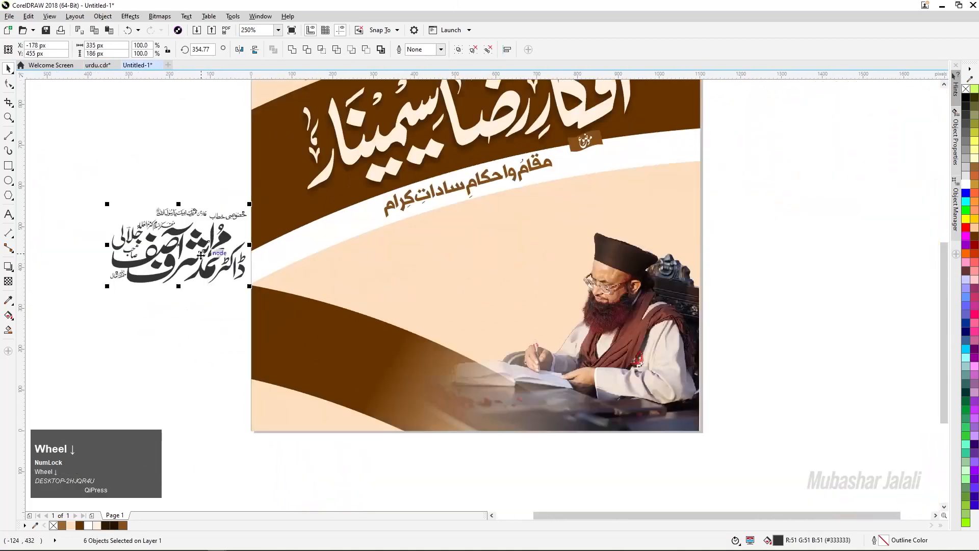
left_click_drag(191, 260, 148, 328)
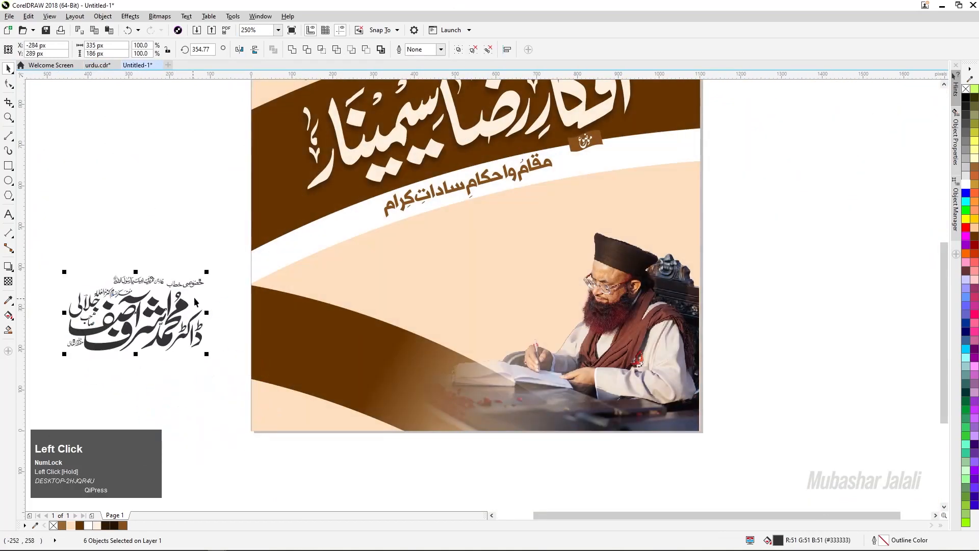
Scale the name calligraphy down slightly and move its small خصوصی خطاب line above it as a separate piece
left_click_drag(206, 272, 193, 280)
left_click_drag(208, 244, 153, 299)
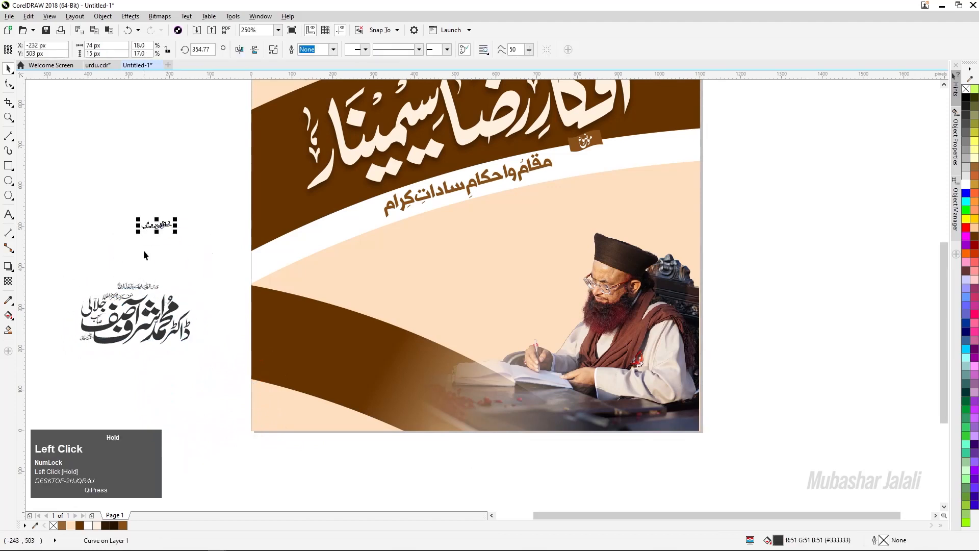
left_click_drag(234, 371, 233, 371)
Place the name calligraphy on the lower brown band and enlarge it to about 282 by 158 px
left_click_drag(176, 321, 366, 354)
scroll(297, 367, "up", 1)
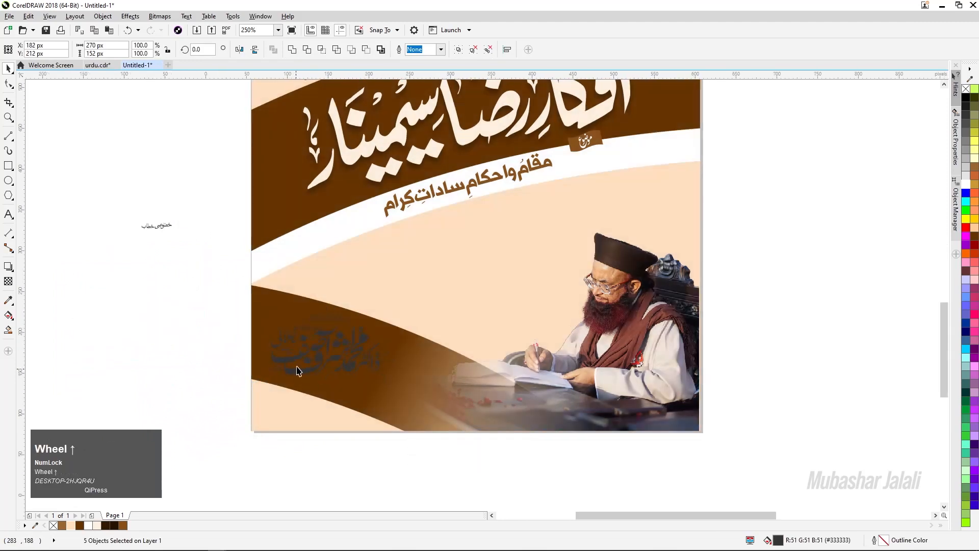
key("Down")
left_click_drag(237, 396, 234, 405)
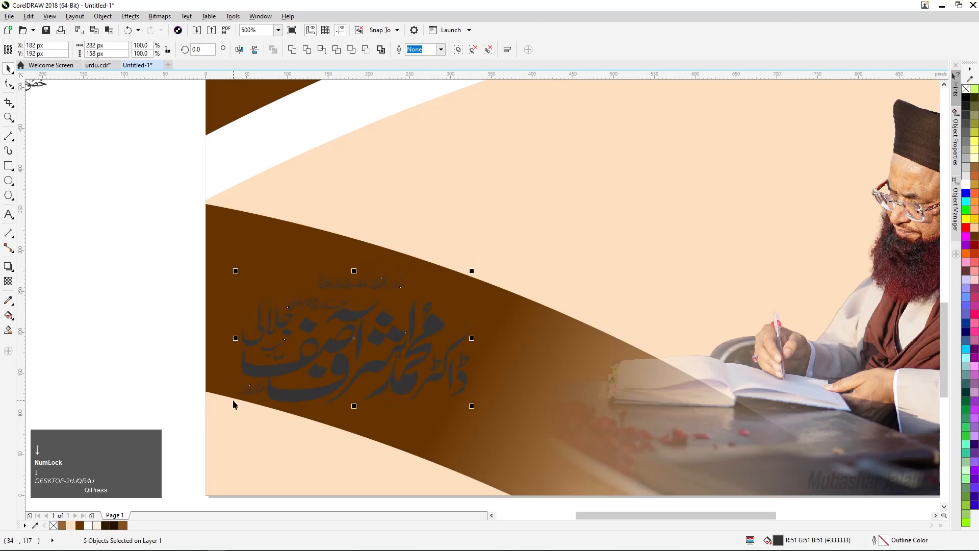
left_click(408, 368)
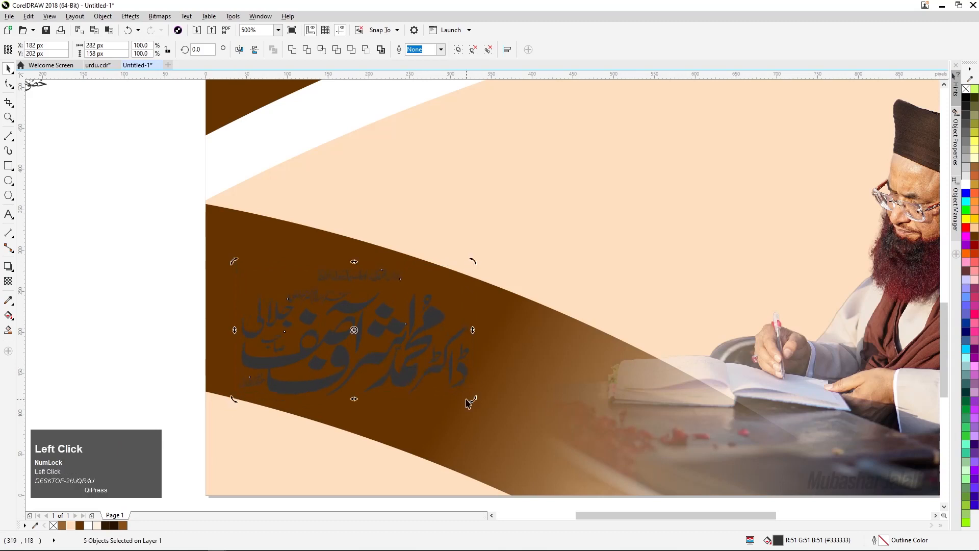
Fill the name calligraphy on the lower band with light cream #FFF0E0
left_click(99, 343)
left_click_drag(138, 193, 505, 455)
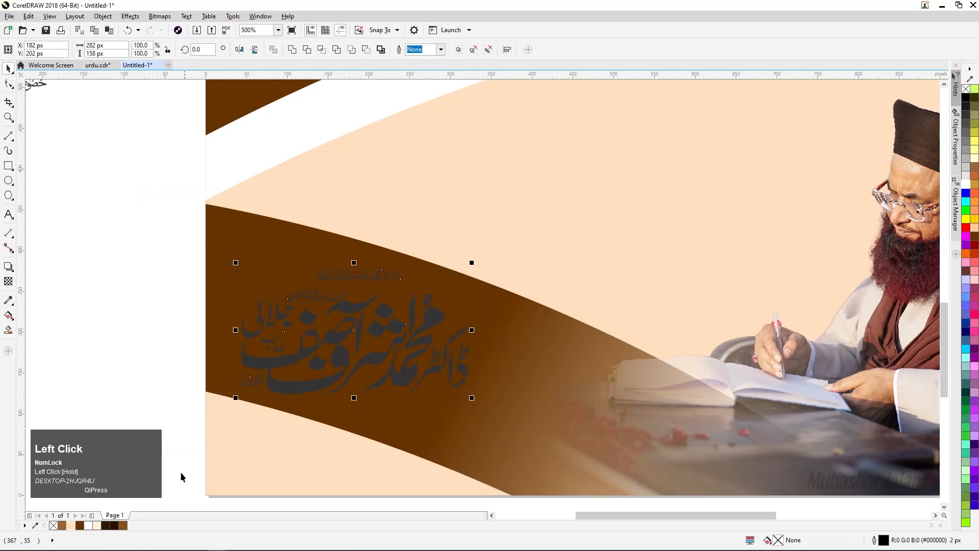
left_click(97, 525)
left_click(133, 199)
Enlarge the small چیئرمین title line above the speaker's name to about 129 by 23 px
left_click_drag(143, 181, 531, 486)
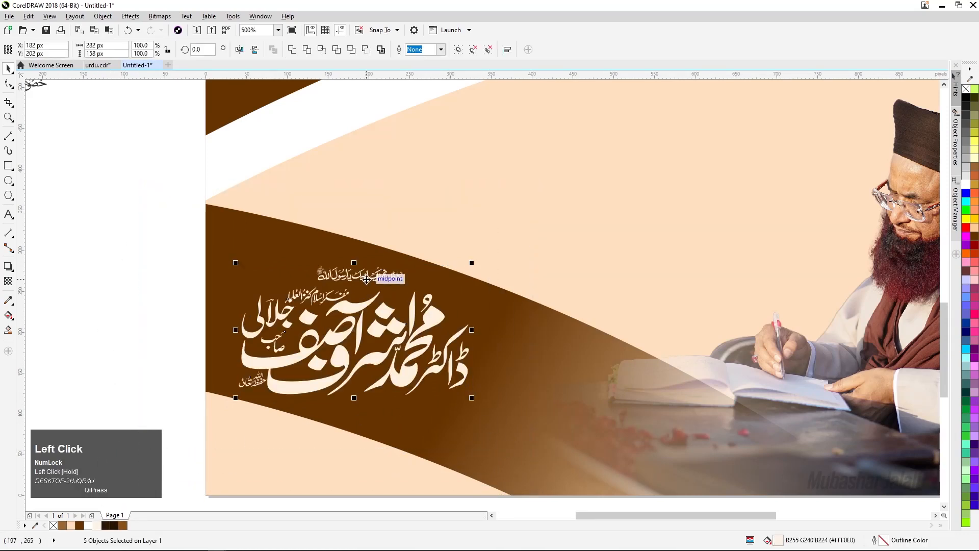
left_click_drag(124, 212, 495, 393)
left_click_drag(113, 191, 488, 299)
scroll(255, 314, "up", 2)
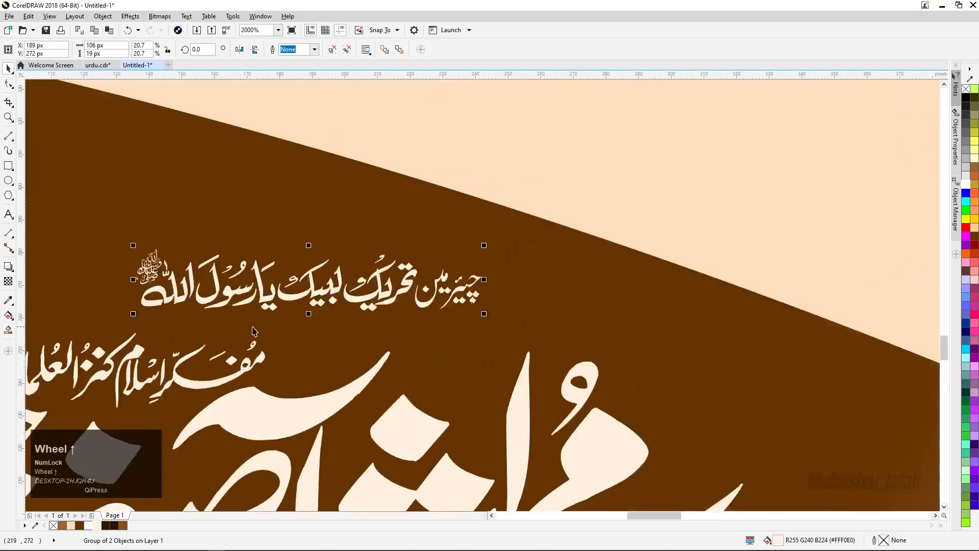
scroll(255, 314, "down", 1)
scroll(255, 315, "up", 2)
scroll(255, 315, "up", 1)
left_click_drag(378, 282, 306, 310)
scroll(321, 312, "down", 2)
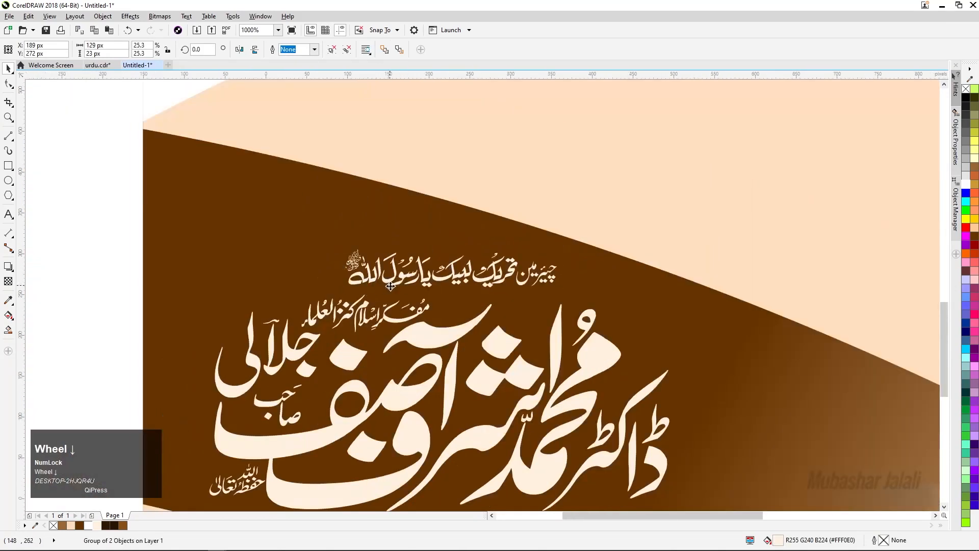
scroll(390, 286, "down", 3)
left_click(230, 189)
Rotate the whole name calligraphy clockwise to an angle of about 342.2° so it follows the slope of the lower band
scroll(370, 328, "up", 2)
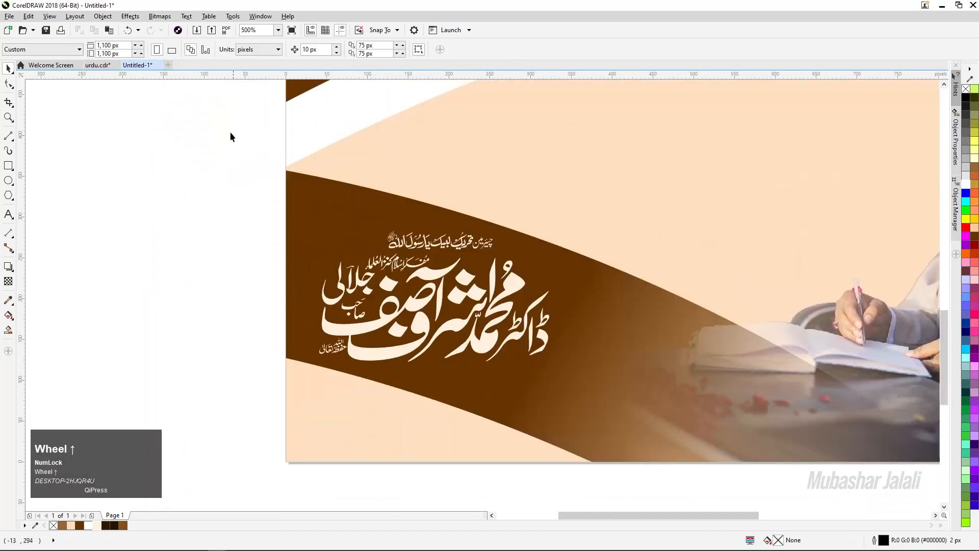
left_click_drag(247, 180, 626, 398)
key("Up")
key("Down")
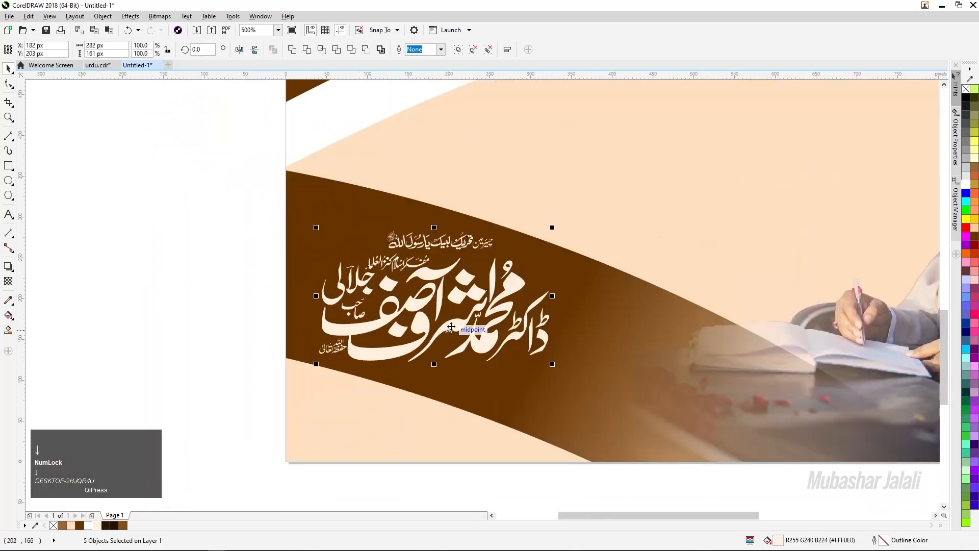
left_click(451, 327)
left_click_drag(555, 367, 541, 406)
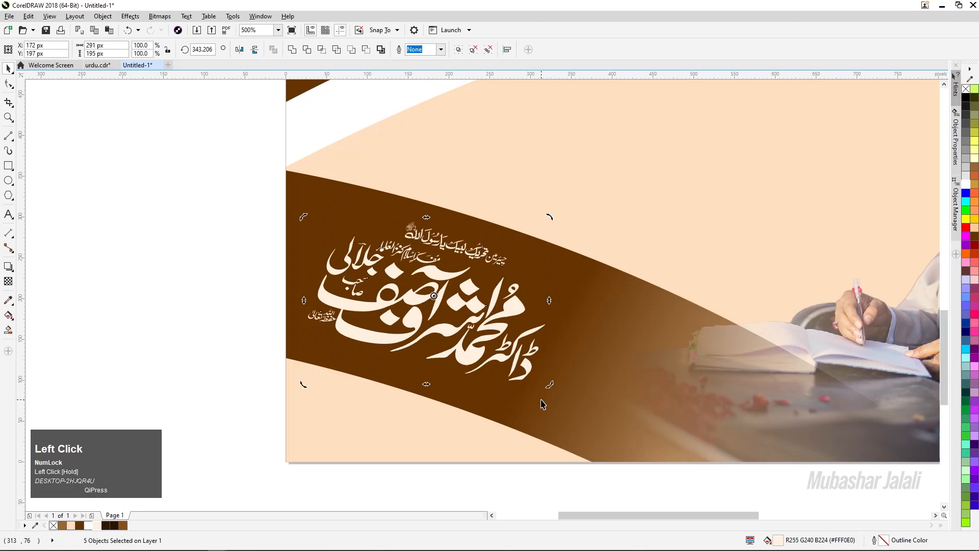
left_click_drag(550, 385, 550, 387)
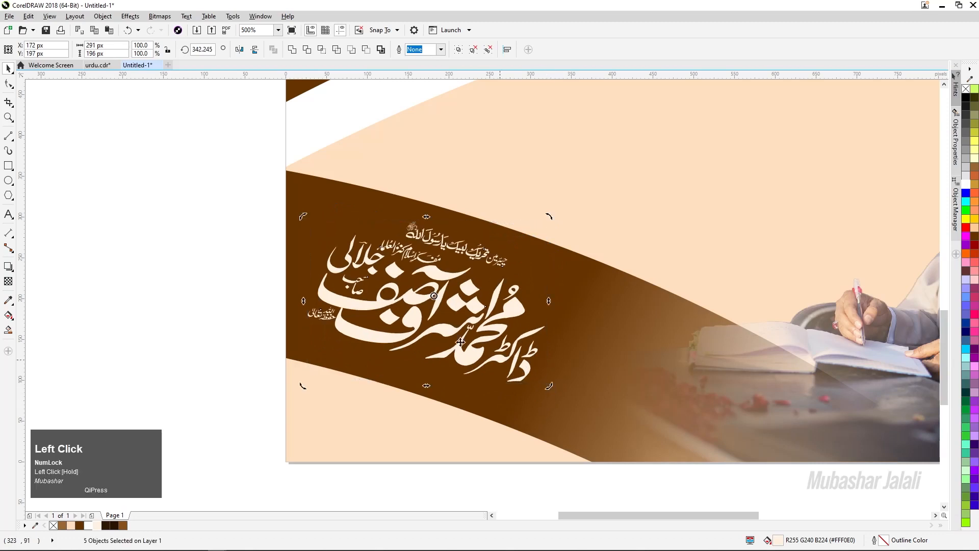
left_click(183, 277)
Enlarge the rotated name calligraphy to about 312 by 211 px
scroll(182, 277, "down", 3)
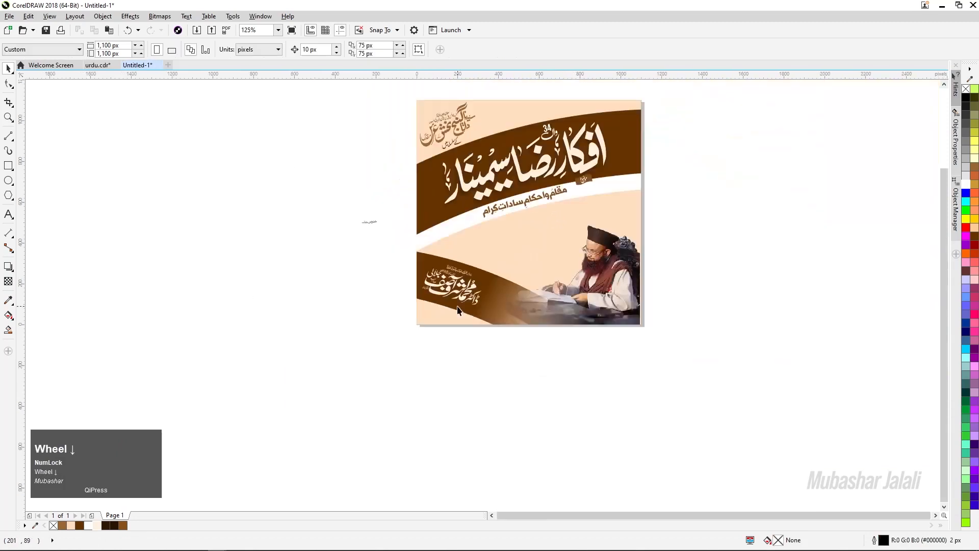
scroll(461, 304, "up", 3)
left_click_drag(231, 123, 582, 358)
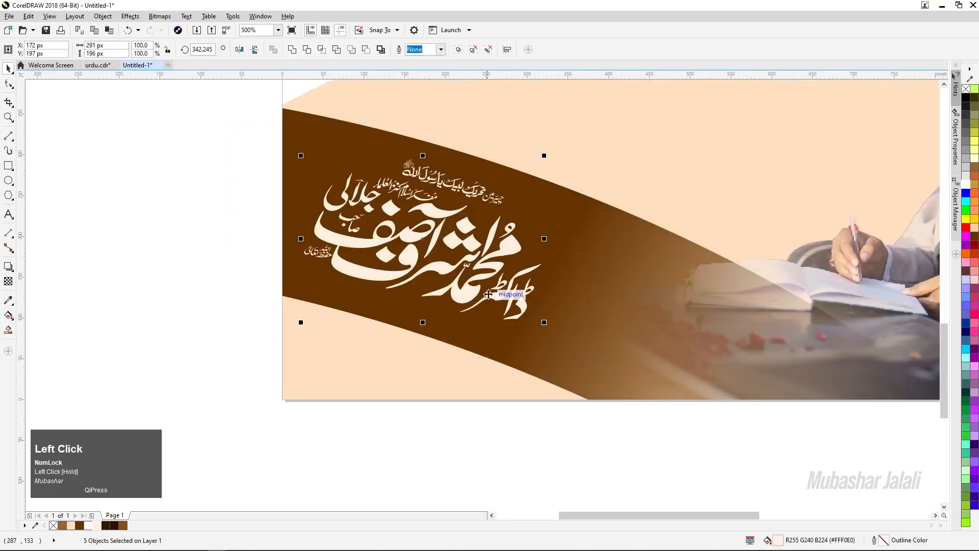
left_click(497, 286)
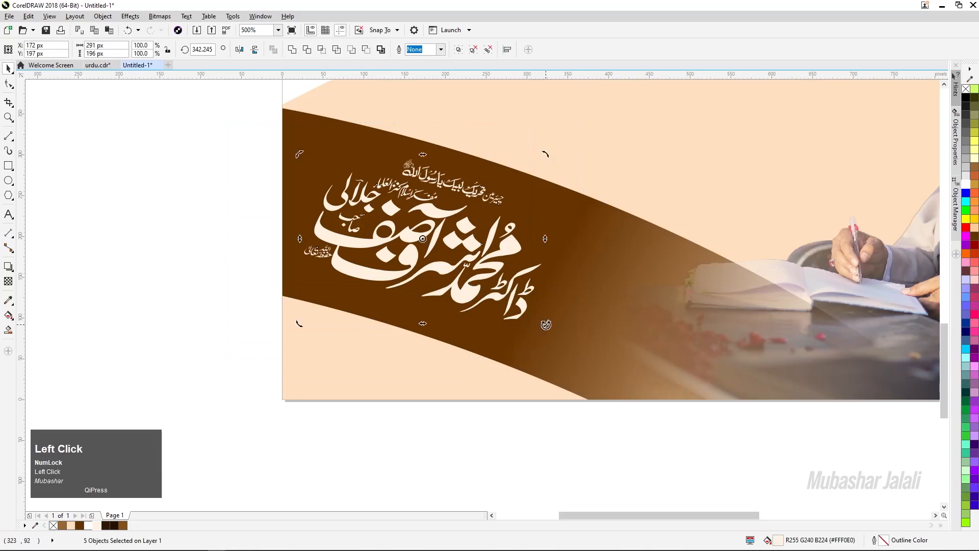
left_click(242, 235)
left_click_drag(216, 105, 635, 355)
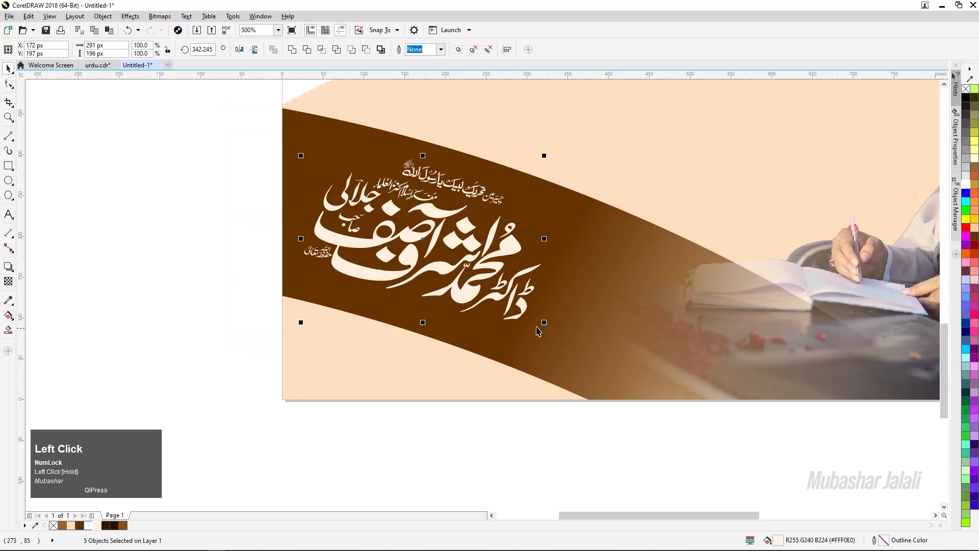
left_click_drag(546, 324, 556, 330)
Nudge the name calligraphy 10 px down within the lower band and enlarge it slightly toward its lower-left corner
key("Right")
key("Right")
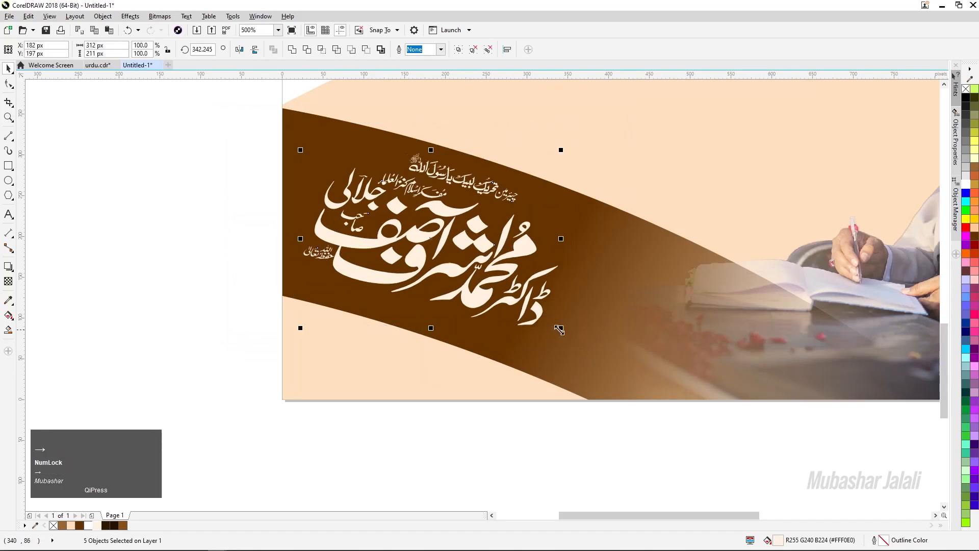
key("Down")
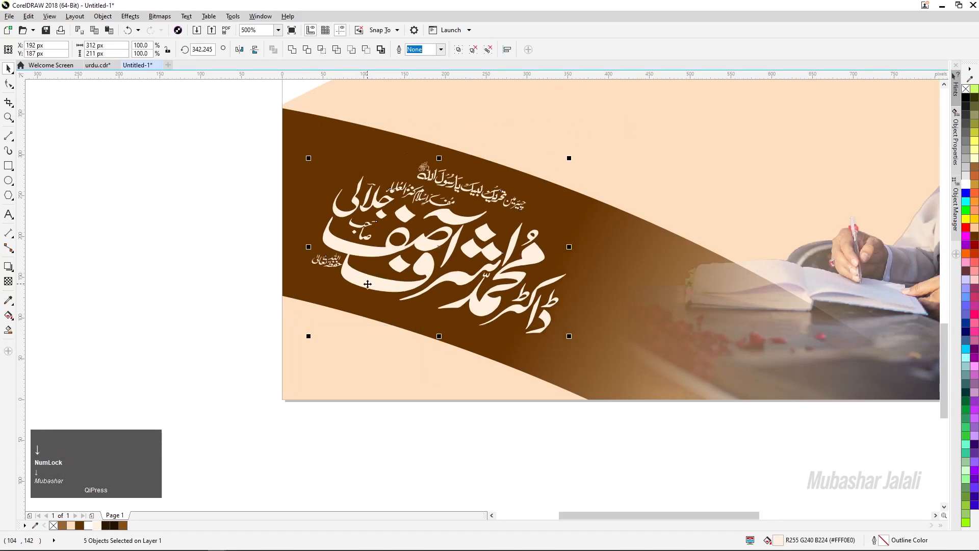
key("Left")
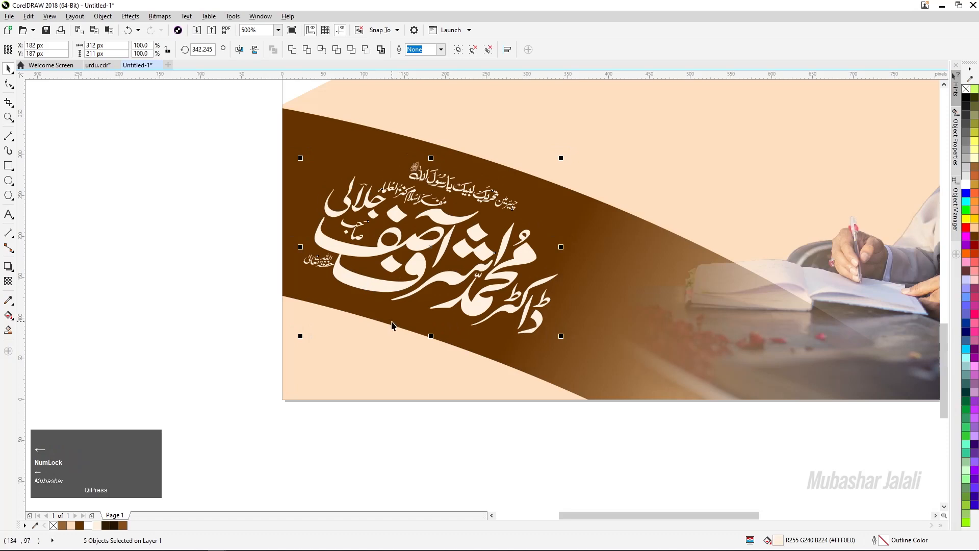
left_click_drag(300, 337, 298, 343)
left_click(209, 280)
Duplicate the small brown ribbon behind موضوع and place the copy just above the lower brown band, over the speaker's name
scroll(478, 208, "up", 3)
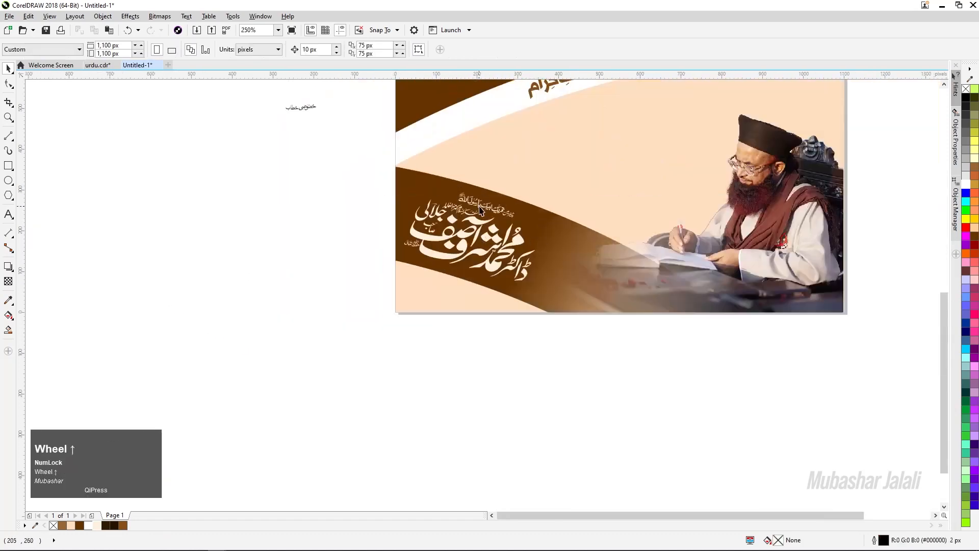
scroll(394, 164, "down", 5)
scroll(590, 210, "up", 4)
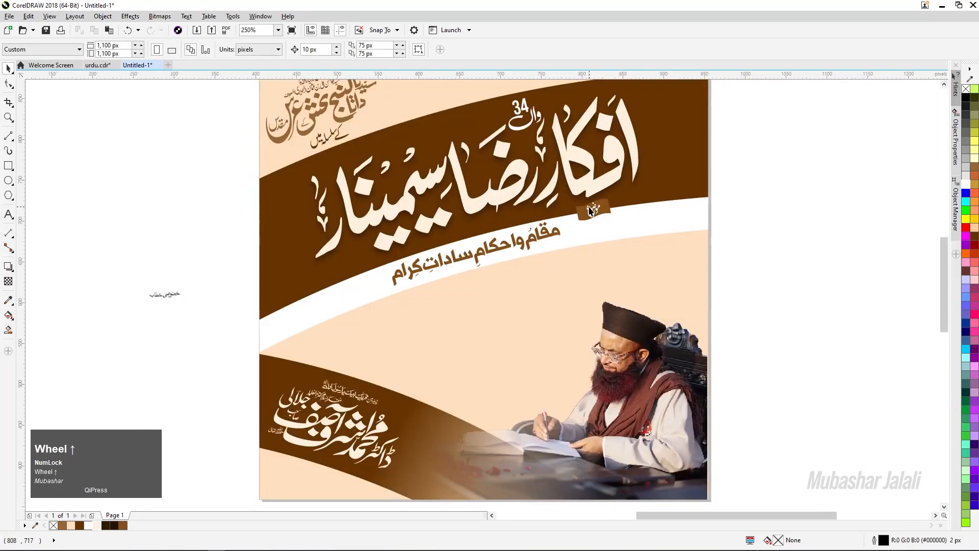
scroll(590, 210, "up", 3)
left_click_drag(638, 207, 530, 345)
right_click(617, 312)
scroll(654, 271, "down", 5)
scroll(526, 345, "up", 3)
left_click(546, 337)
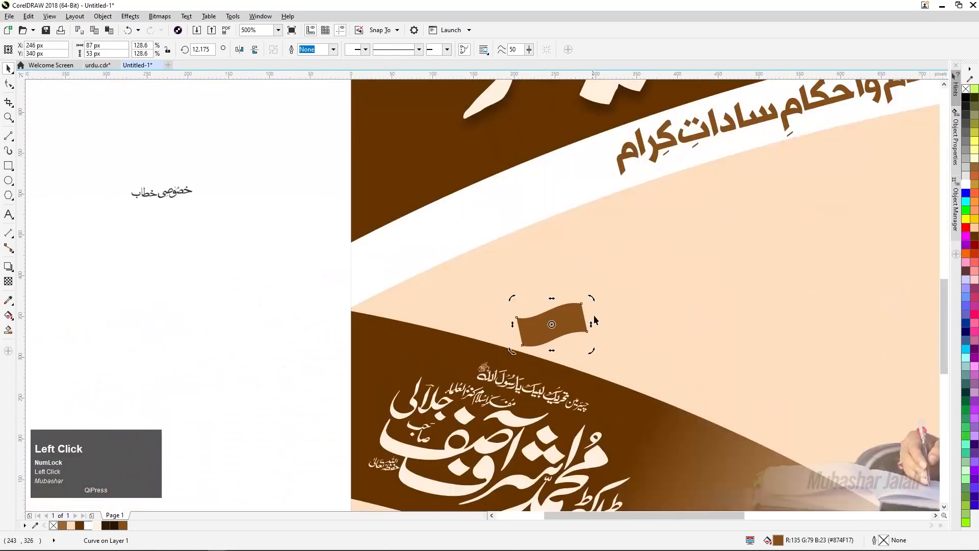
Rotate the ribbon copy to about 345.3° and move it onto the lower brown band beside the small title line
left_click_drag(591, 299, 597, 321)
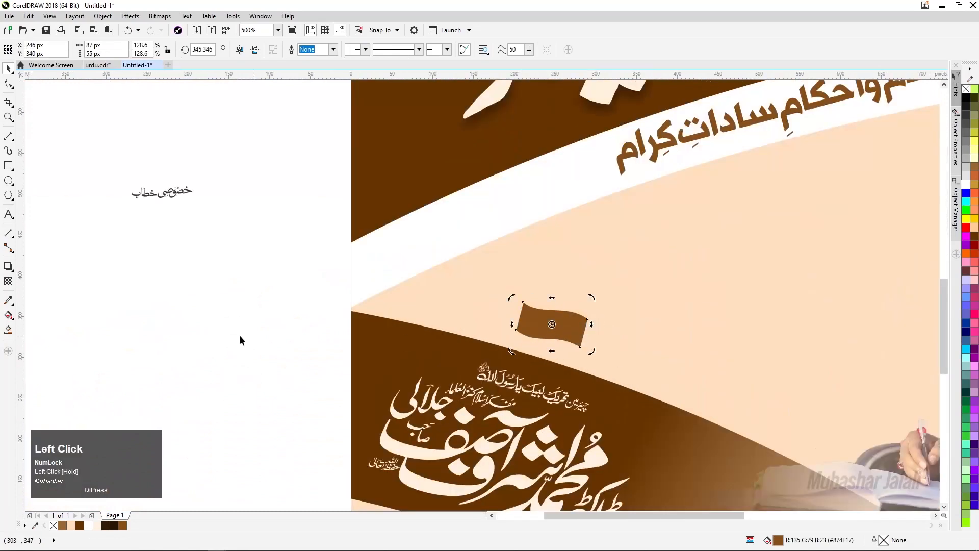
left_click(239, 335)
left_click(514, 332)
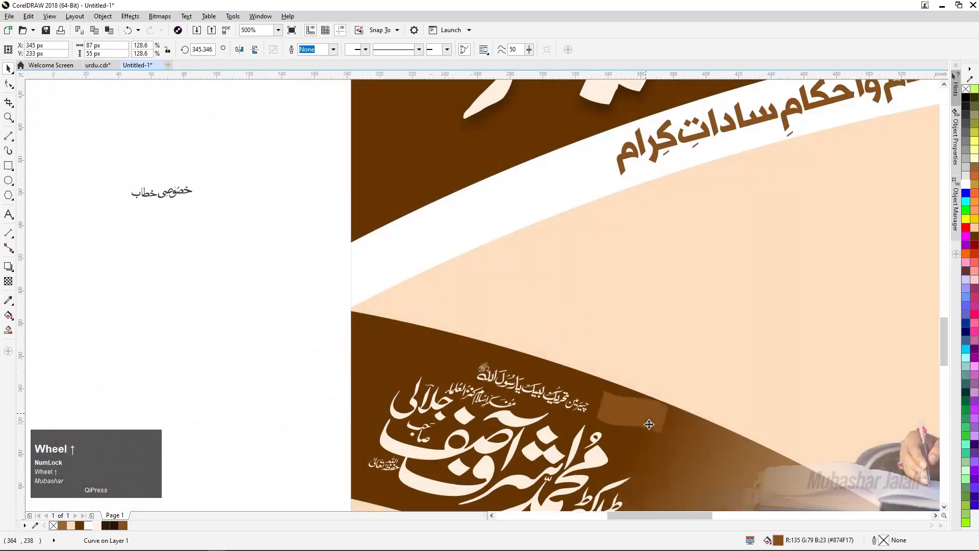
Shrink the ribbon copy to about 55 by 34 px and position it just past the start of the title line
scroll(703, 357, "up", 3)
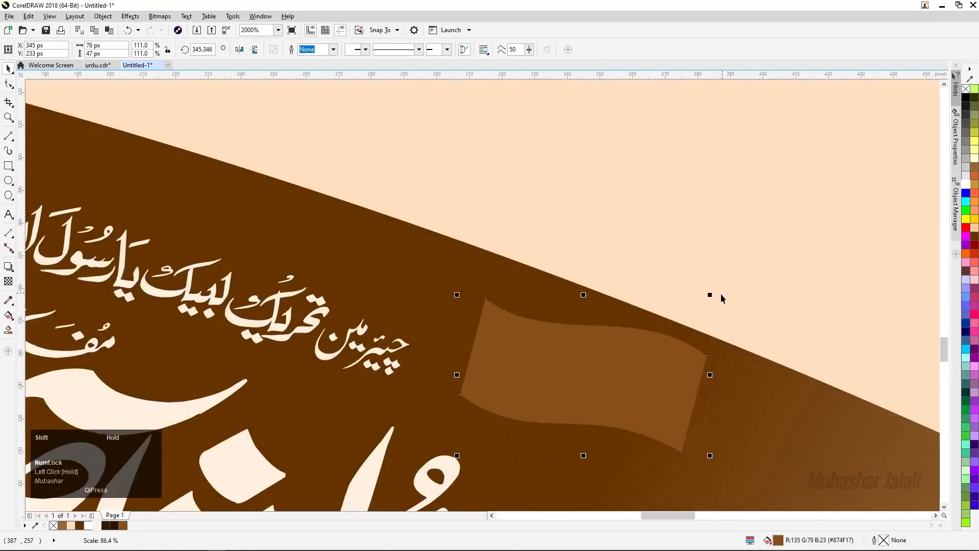
scroll(551, 286, "down", 3)
left_click_drag(554, 357, 549, 358)
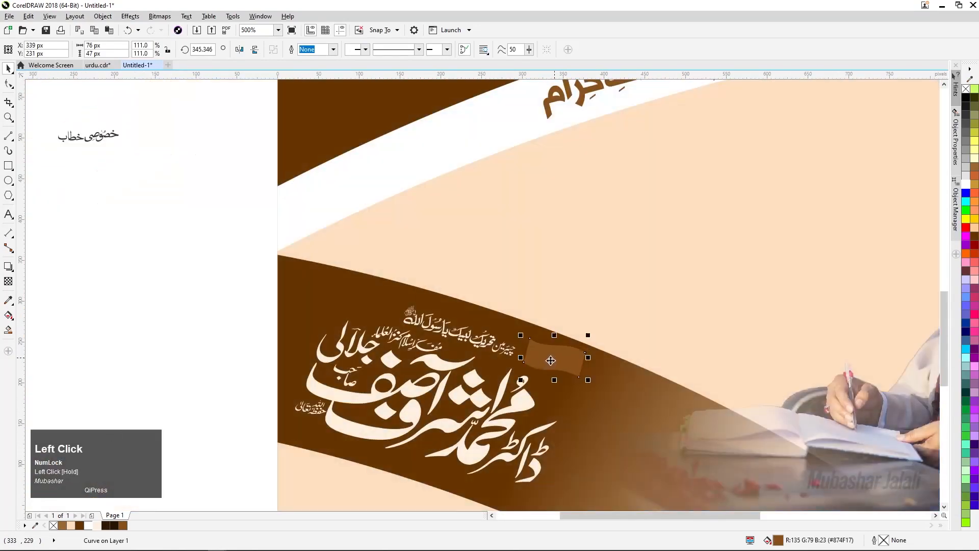
scroll(590, 357, "up", 1)
left_click_drag(620, 313, 597, 332)
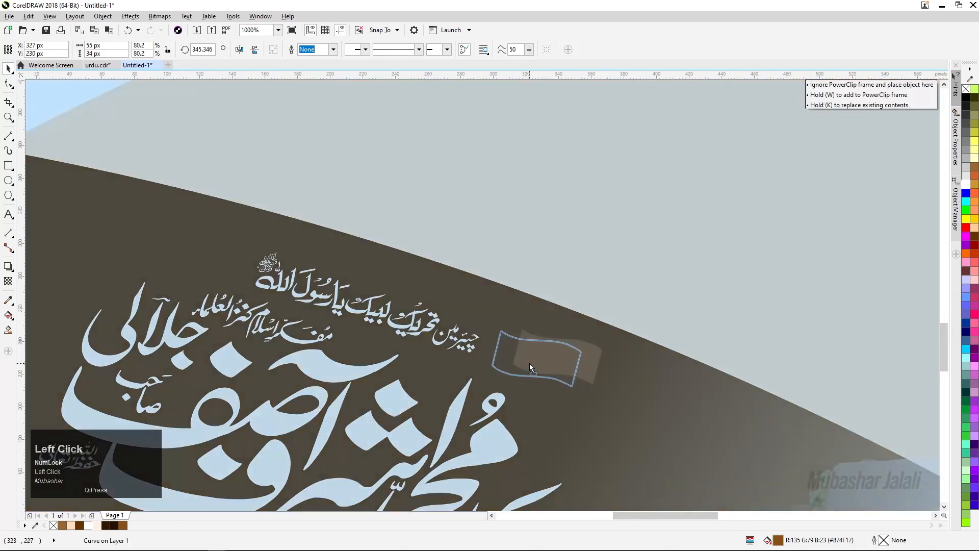
left_click_drag(529, 363, 571, 347)
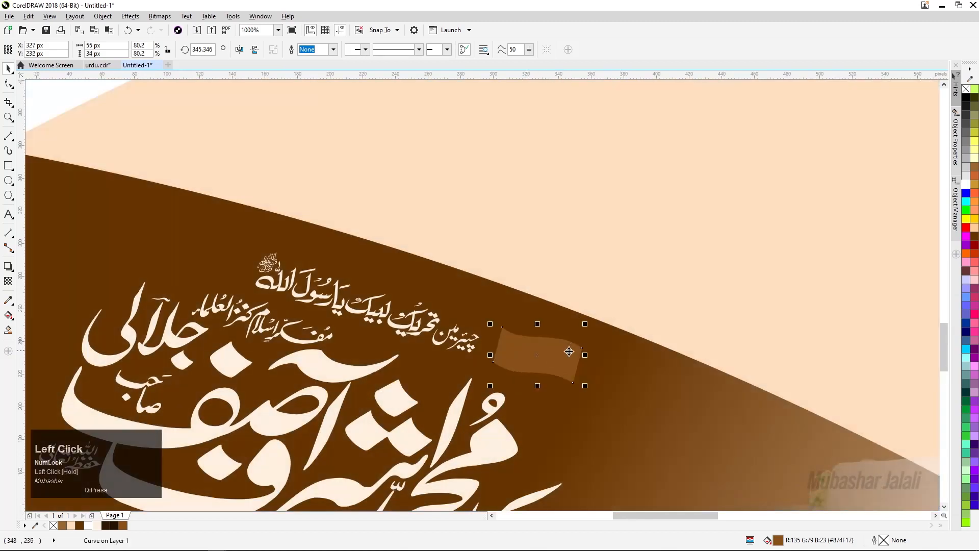
Place the خصوصی خطاب text in front of the ribbon and shrink it to fit inside
scroll(568, 352, "down", 1)
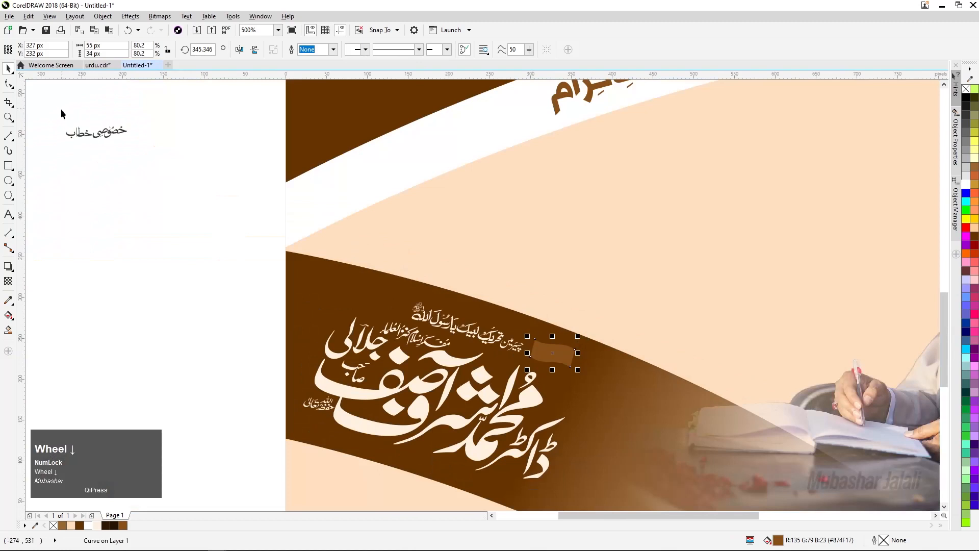
left_click_drag(102, 133, 550, 352)
scroll(550, 366, "up", 2)
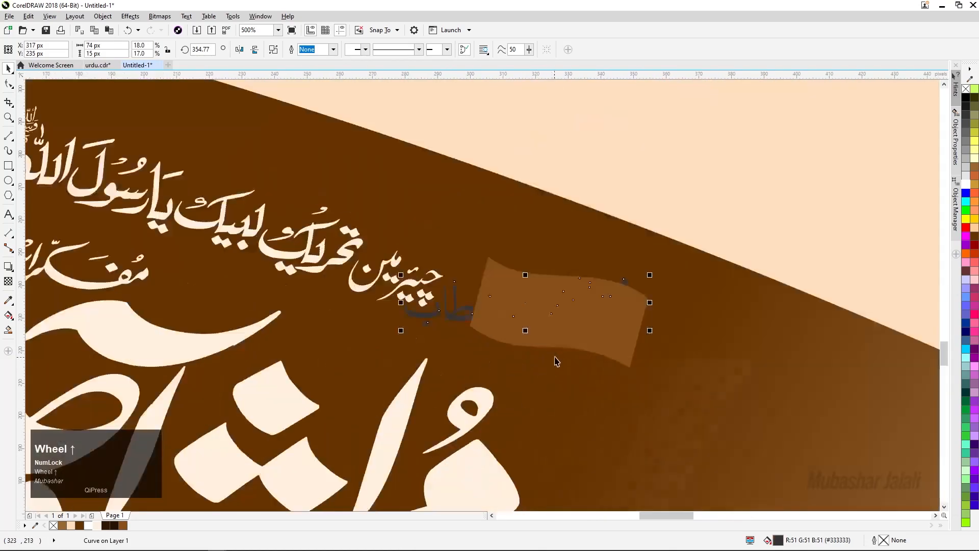
key("shift+Page_Up")
left_click_drag(650, 275, 631, 297)
mouse_move(538, 307)
left_mouse_down()
mouse_move(560, 309)
mouse_move(529, 305)
left_mouse_up()
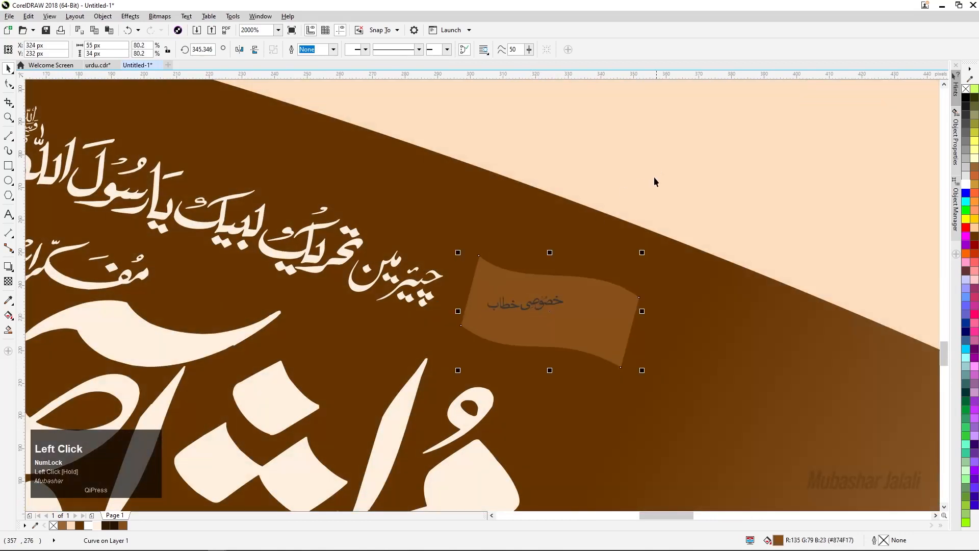
Enlarge the خصوصی خطاب text slightly, rotated to about 343.5° to follow the ribbon's slope, and nudge it 10 px right
left_click(529, 309)
left_click_drag(567, 317, 581, 330)
left_click(557, 304)
key("Right")
key("Down")
key("Up")
left_click(499, 323)
scroll(530, 308, "down", 5)
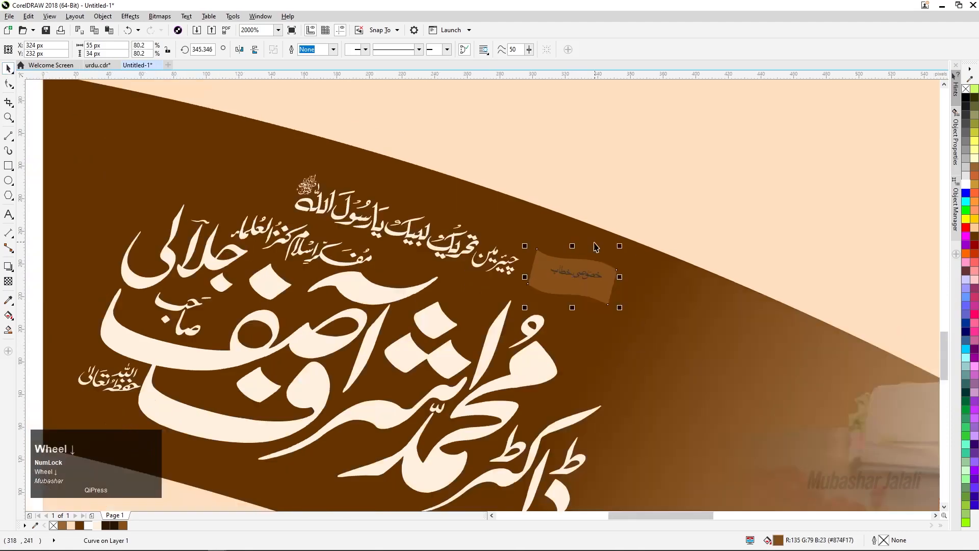
Lock the speaker's photo bitmap so it cannot be selected or moved
right_click(735, 203)
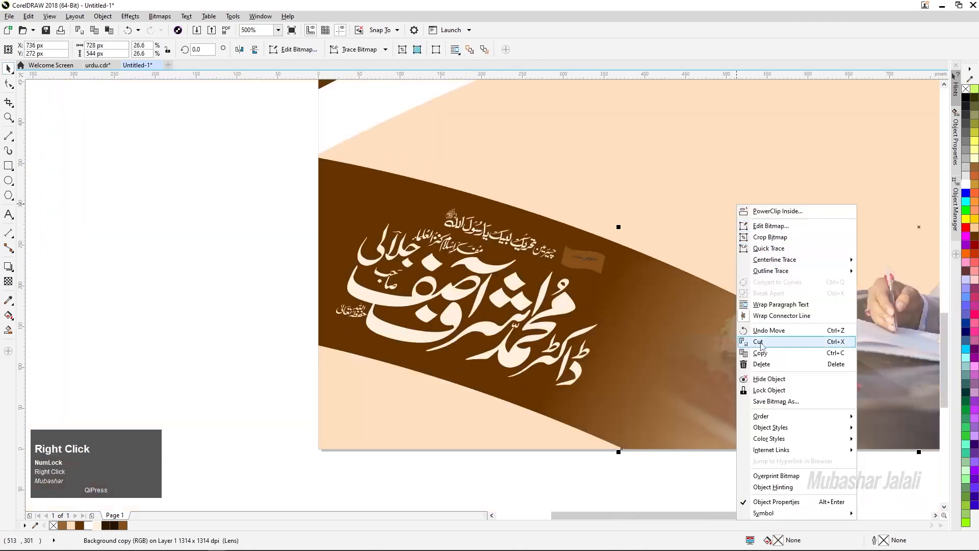
left_click(759, 391)
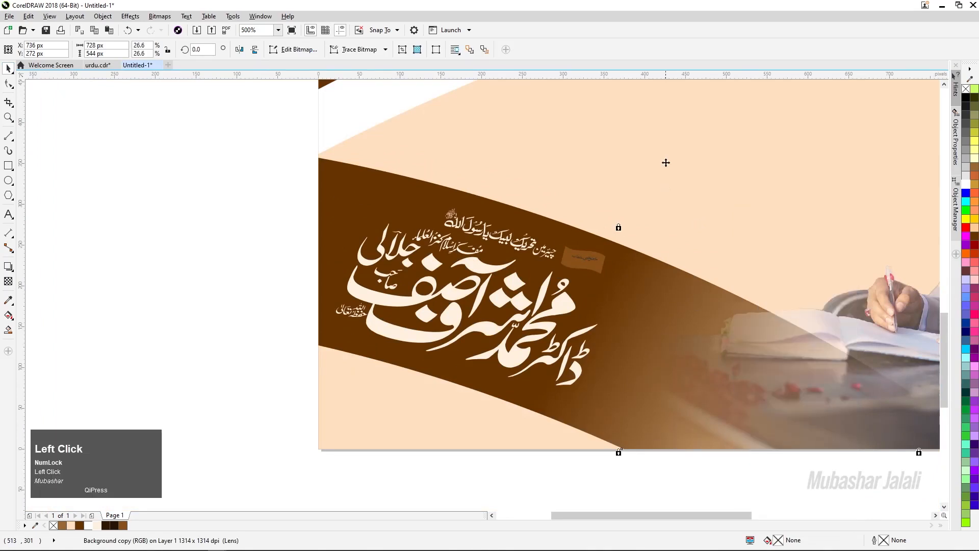
left_click(655, 174)
Centre the خصوصی خطاب text horizontally and vertically on the ribbon
scroll(573, 304, "up", 5)
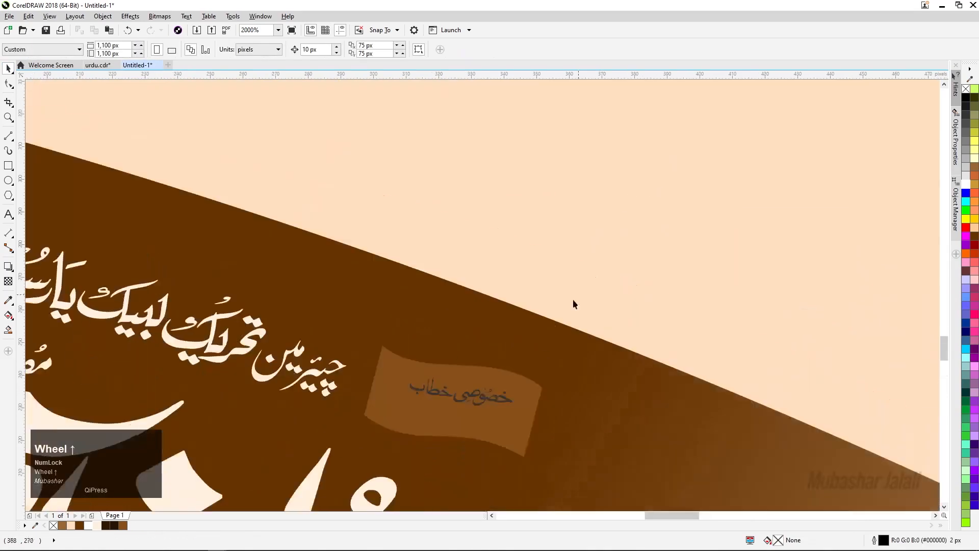
left_click(469, 403)
left_click(398, 417, "shift")
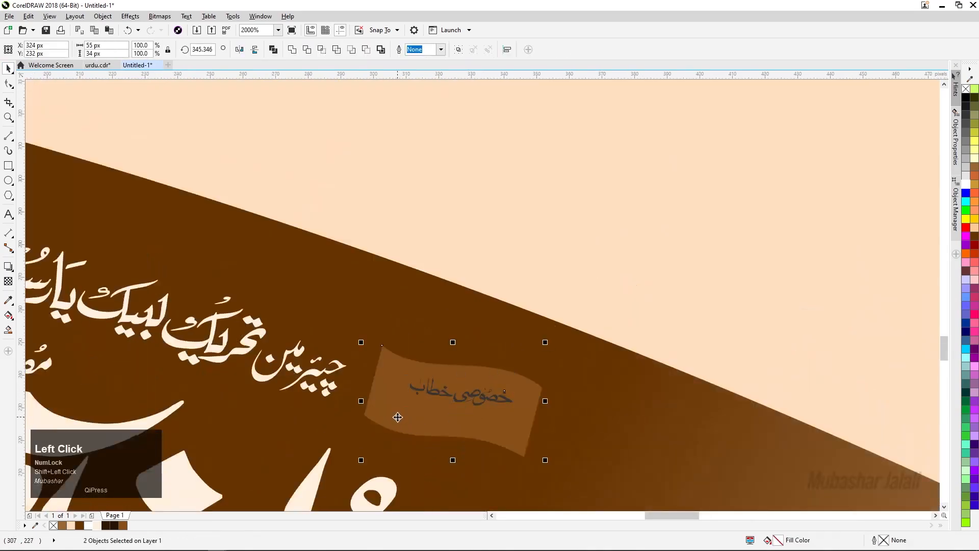
key("c")
key("e")
Reduce the ribbon's height from its lower edge and centre the خصوصی خطاب text on it again
left_click(530, 256)
left_click(450, 386)
left_click_drag(453, 461, 465, 441)
left_click_drag(673, 282, 336, 477)
key("c")
key("e")
left_click(411, 450)
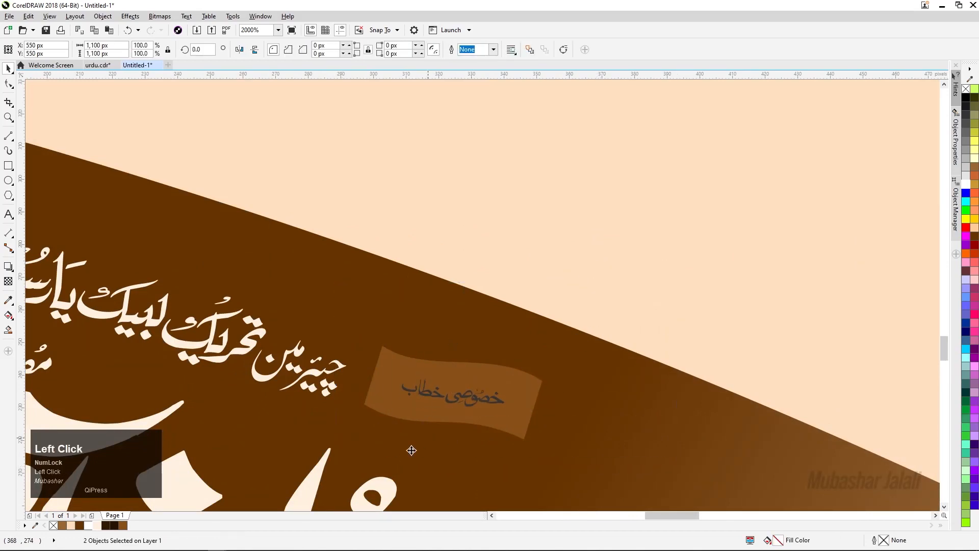
Enlarge the خصوصی خطاب text to about 40 by 11 px and fill it with the sand colour #FFCC99
left_click(421, 395)
left_click_drag(398, 409, 382, 419)
scroll(493, 389, "down", 1)
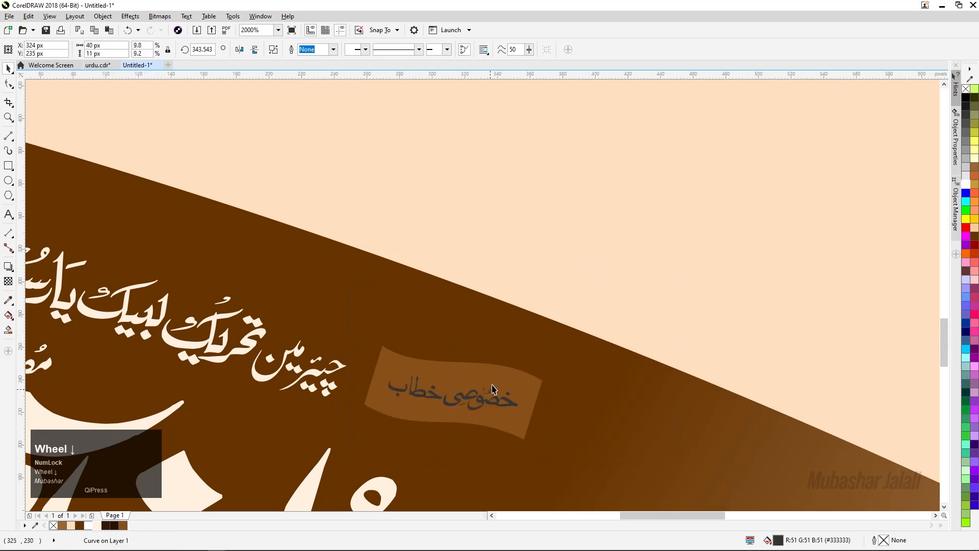
scroll(493, 389, "down", 2)
scroll(443, 418, "up", 1)
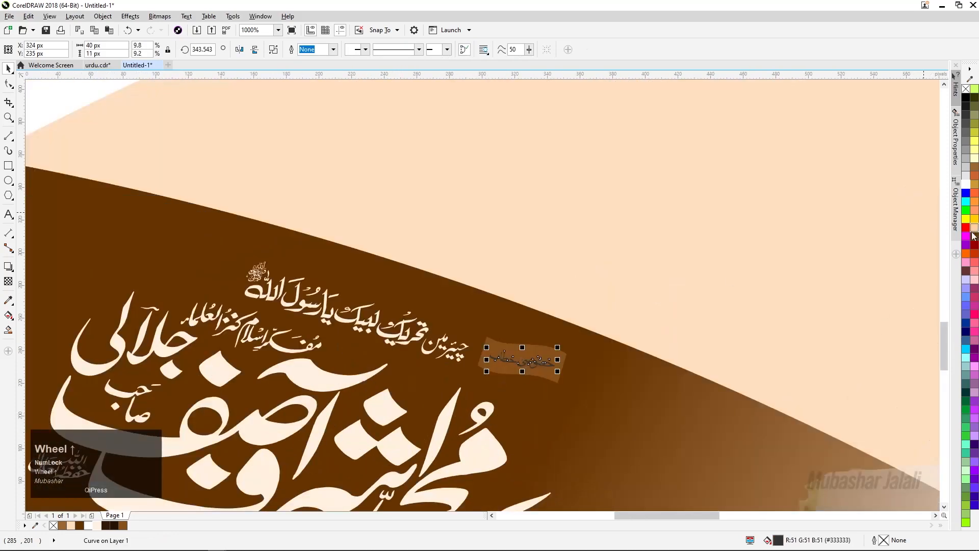
left_click(974, 228)
scroll(490, 363, "up", 2)
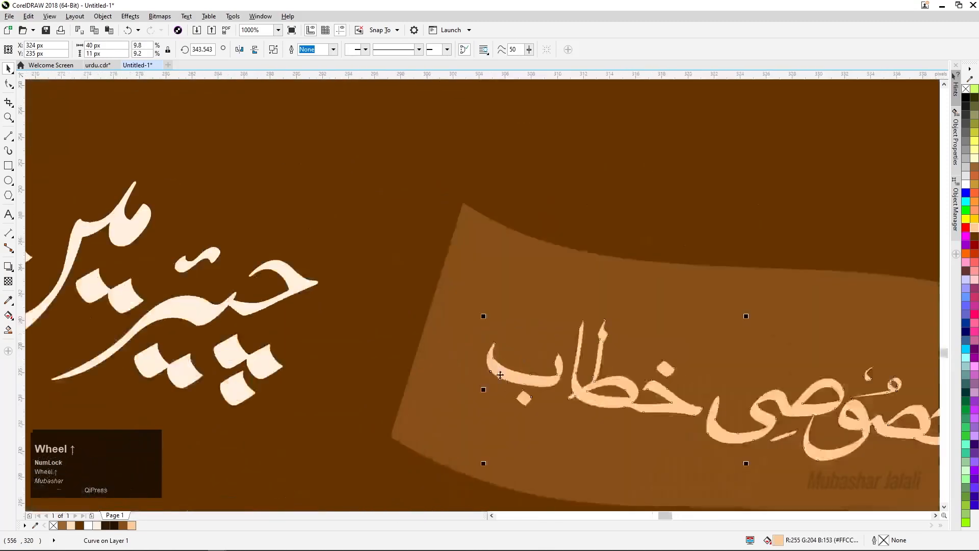
scroll(470, 295, "down", 2)
Try Pale Yellow (#FFFFCC) and #FFFF99 fills on the main name calligraphy, and settle on Sand (#FFCC99)
left_click(478, 319)
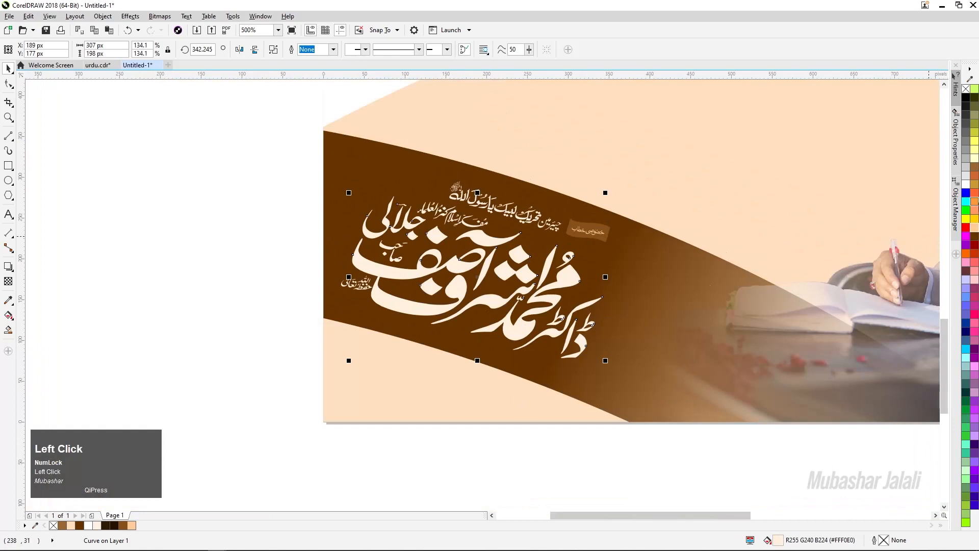
left_click(974, 159)
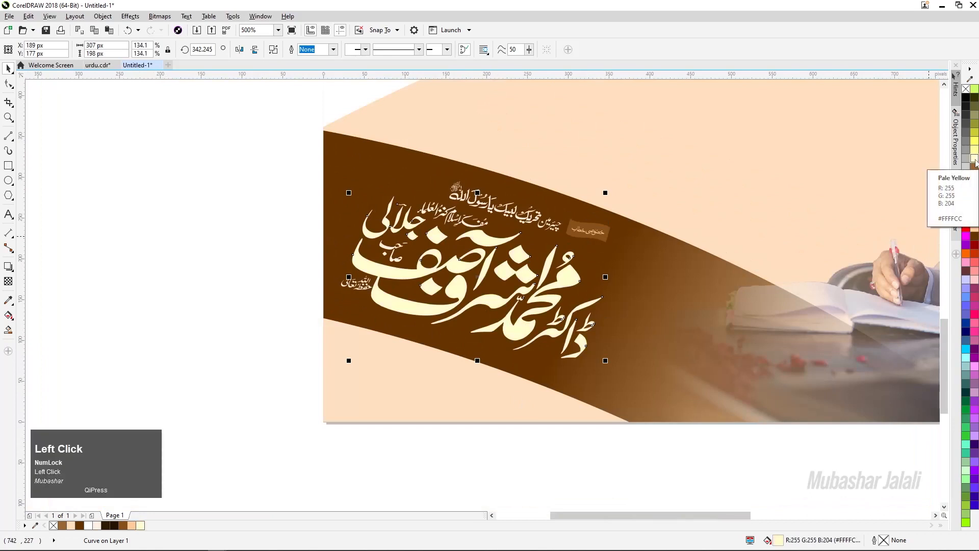
left_click(974, 153)
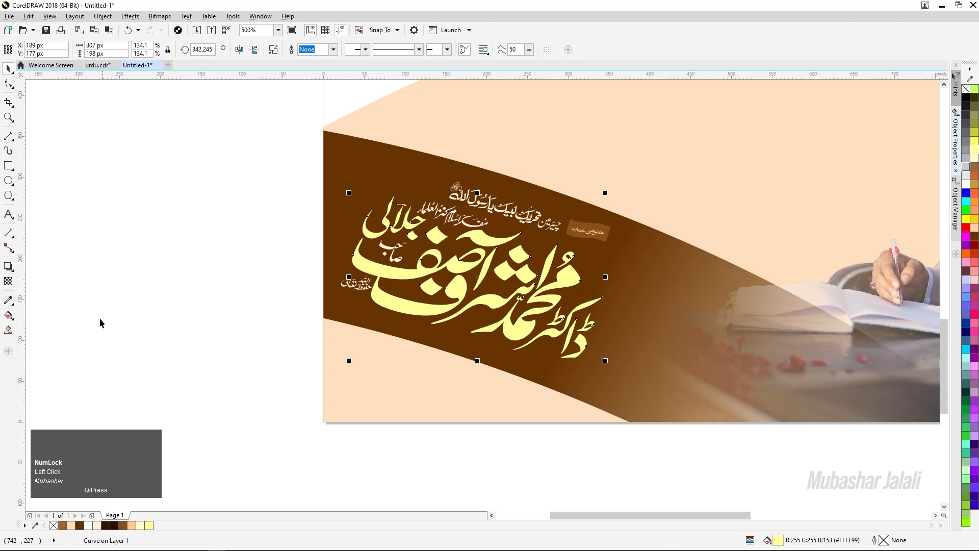
left_click(132, 525)
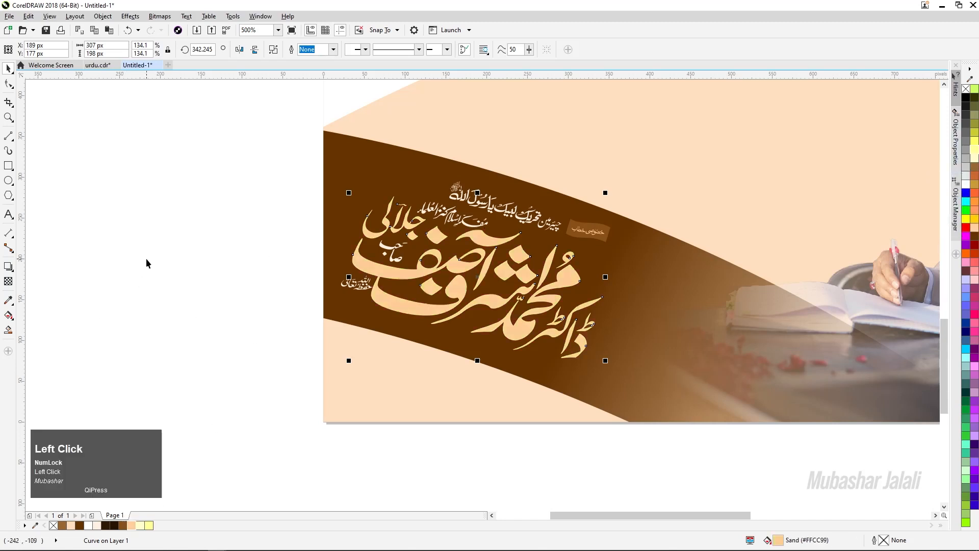
scroll(475, 192, "down", 3)
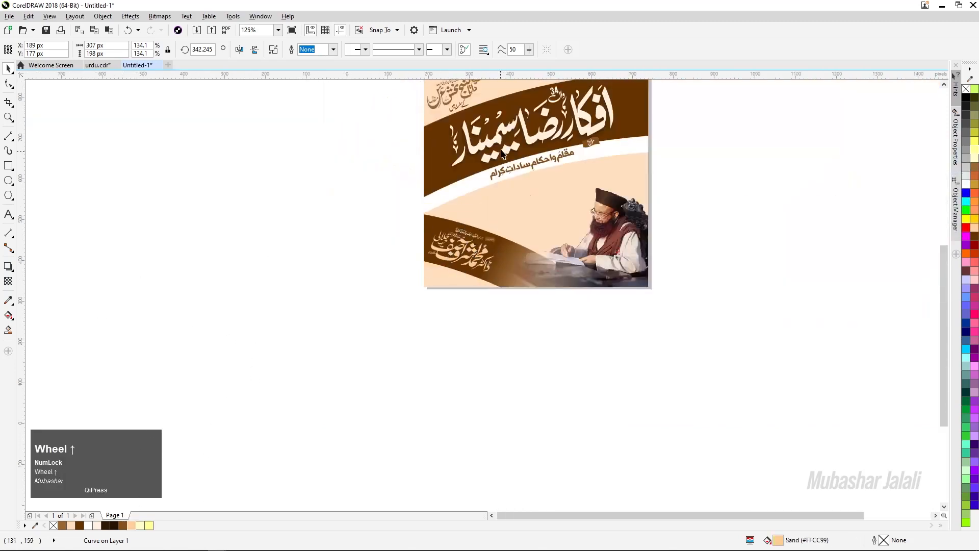
scroll(420, 235, "up", 3)
scroll(420, 235, "down", 2)
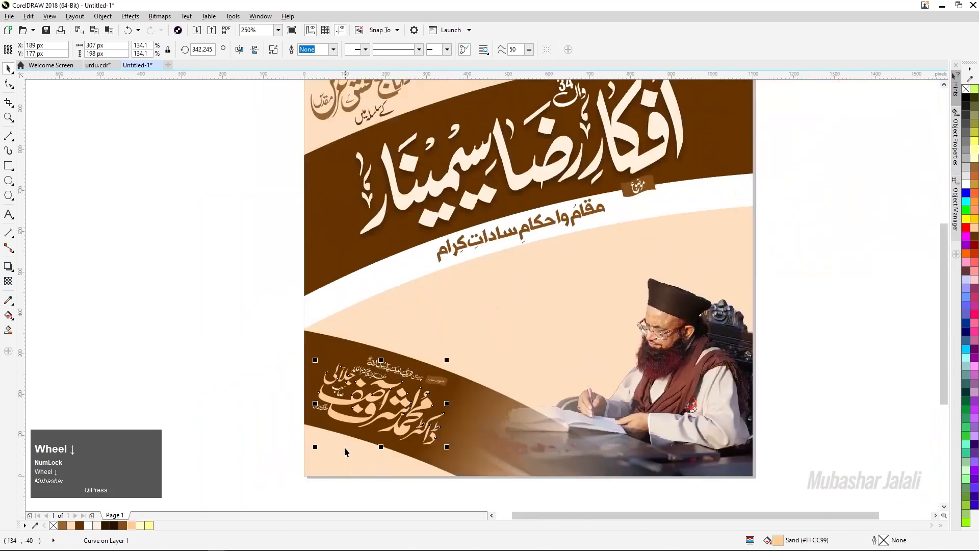
scroll(344, 458, "up", 4)
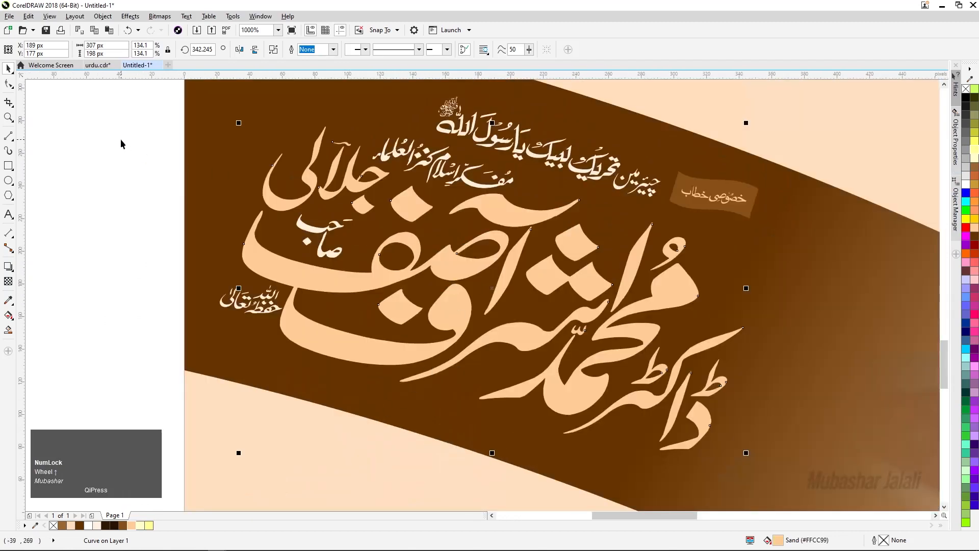
Select the two small title lines above the speaker's name and fill them with pale cream #FFF0E0
left_click(121, 143)
scroll(296, 220, "down", 2)
left_click_drag(198, 109, 494, 229)
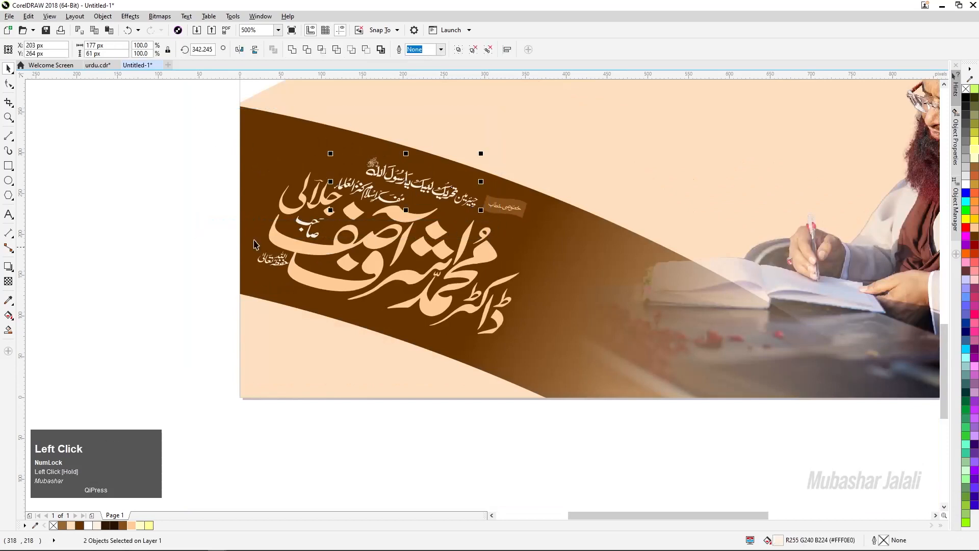
left_click_drag(190, 106, 491, 216)
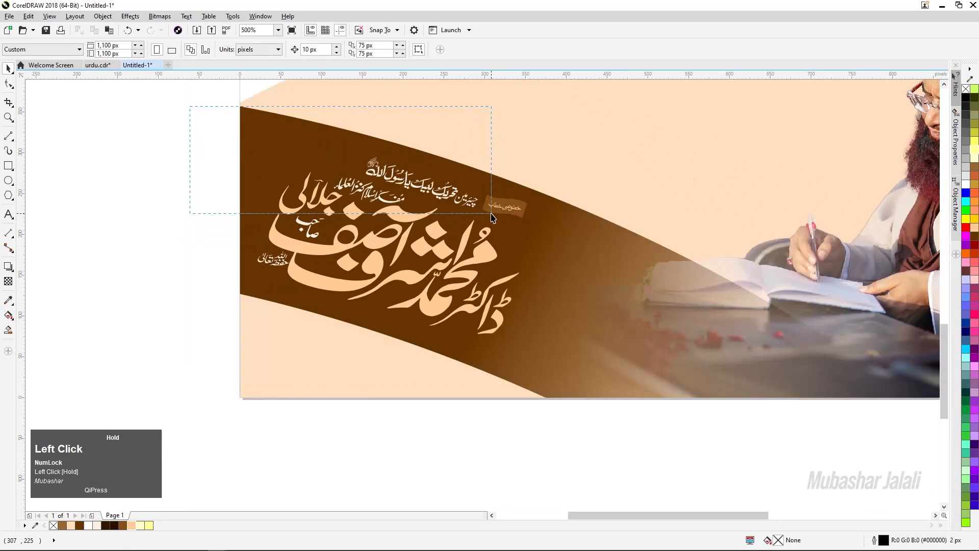
left_click_drag(492, 217, 492, 217)
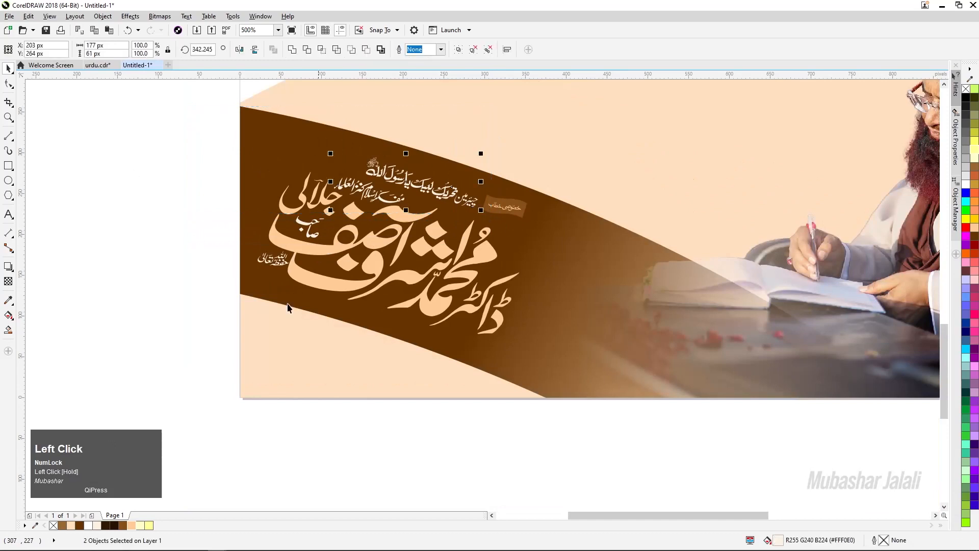
left_click(97, 525)
scroll(401, 249, "down", 1)
scroll(401, 264, "down", 1)
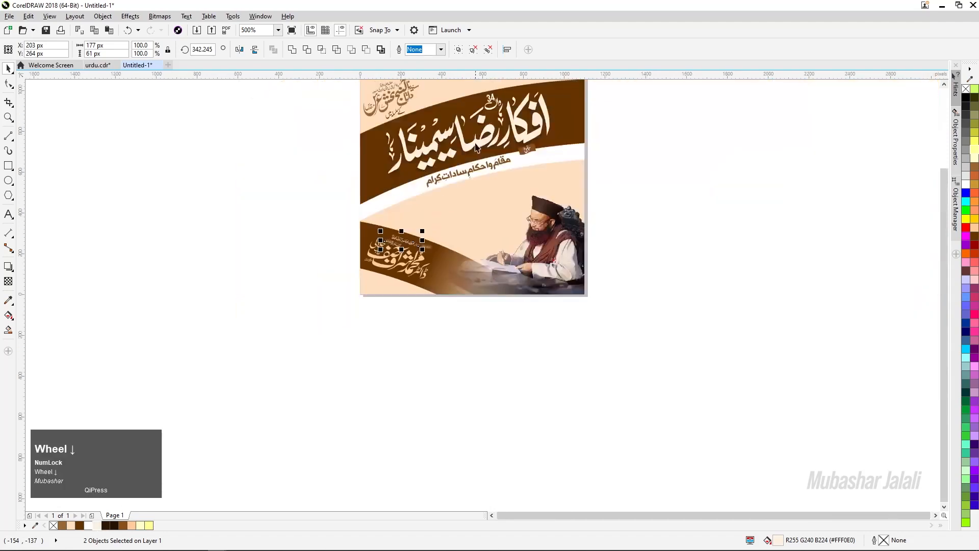
scroll(415, 152, "up", 1)
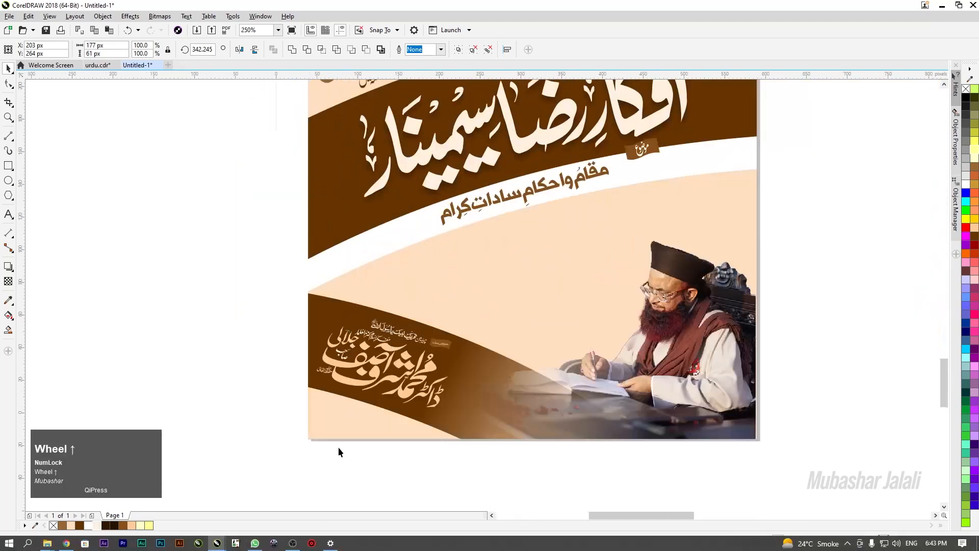
Fill the small honorific phrase at the end of the speaker's name with pale cream #FFF0E0
scroll(338, 447, "up", 2)
left_click_drag(212, 102, 323, 176)
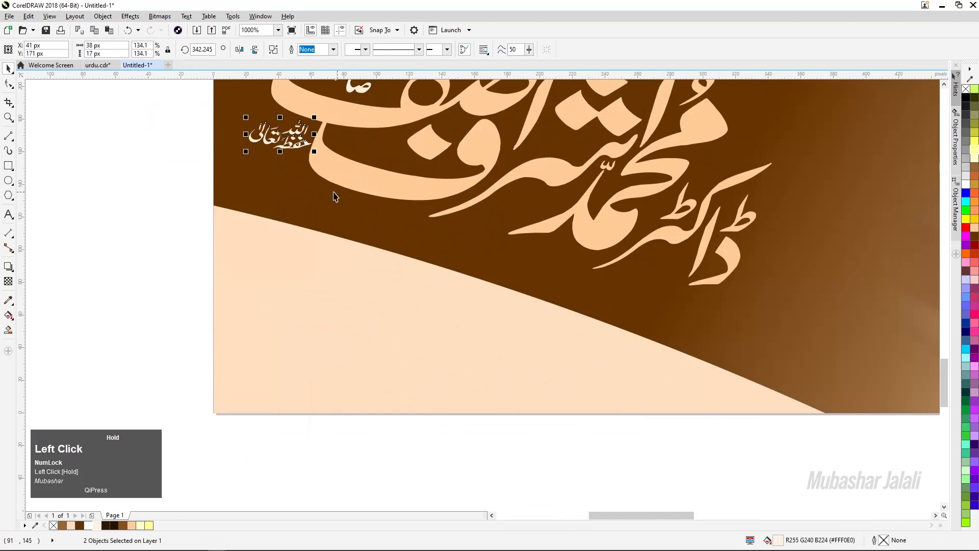
scroll(205, 285, "up", 2)
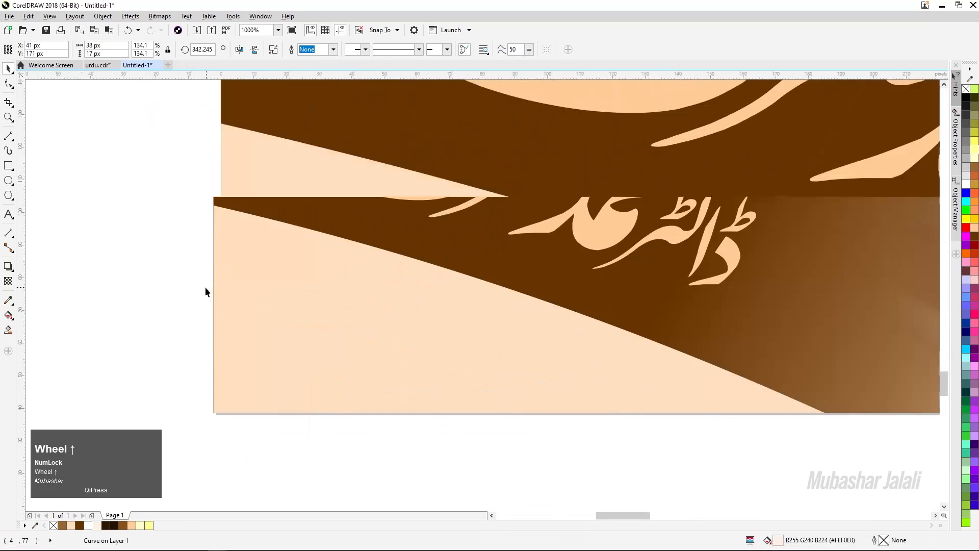
scroll(350, 259, "down", 2)
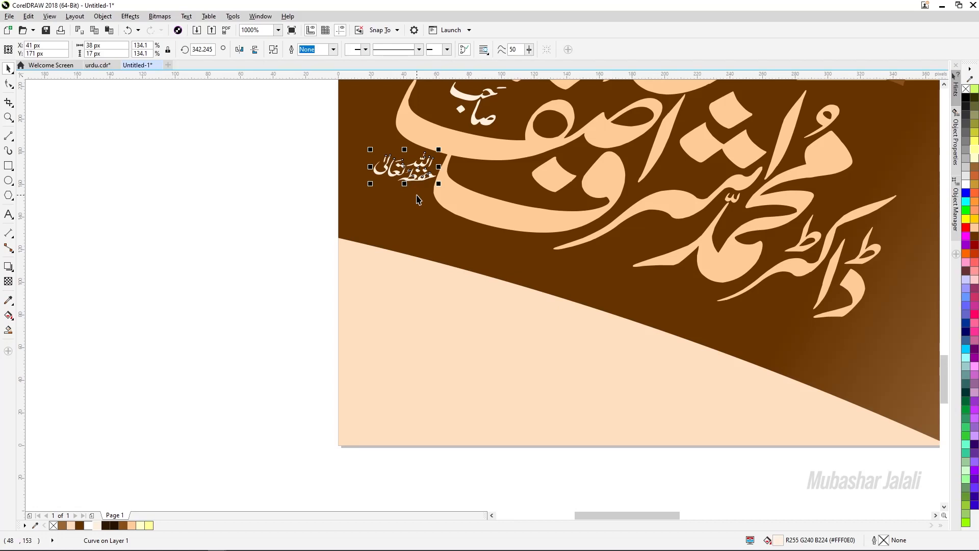
left_click(128, 530)
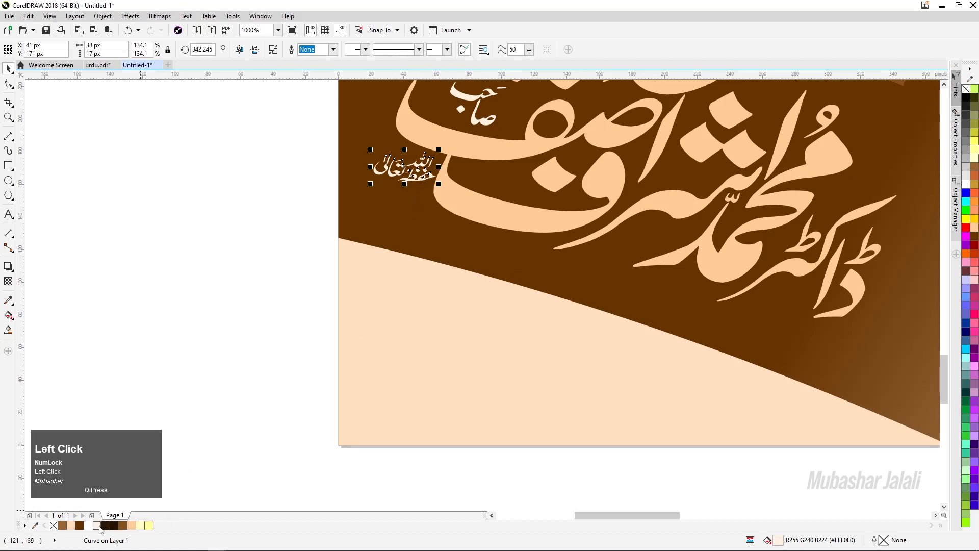
scroll(287, 270, "down", 2)
scroll(286, 278, "up", 2)
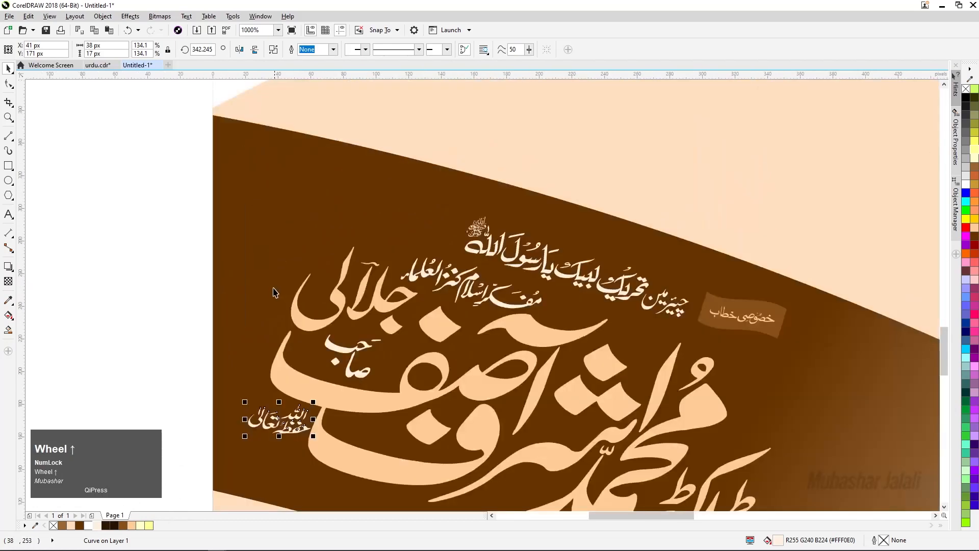
Add a drop shadow to the large sand-coloured name calligraphy, offset about -3 px horizontally and -5 px vertically
scroll(432, 452, "down", 1)
left_click(400, 376)
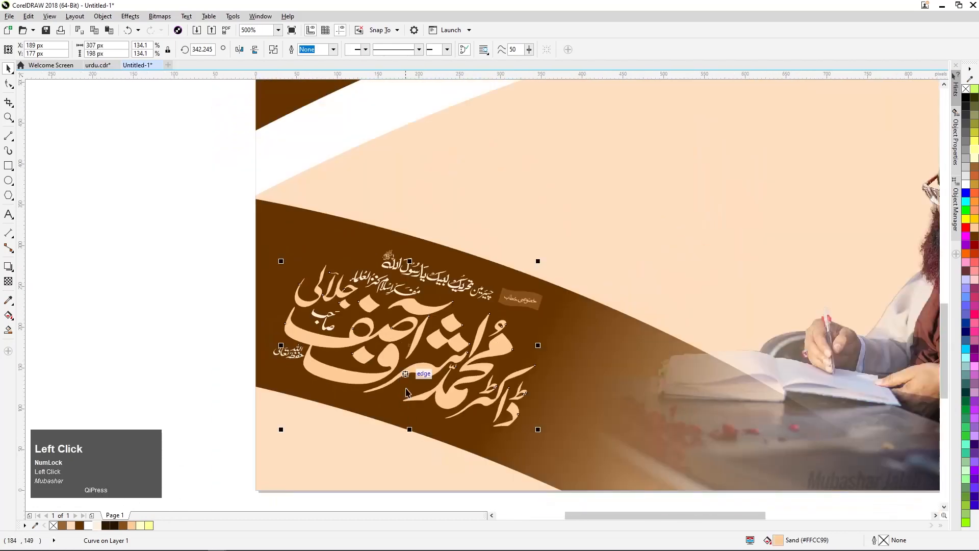
scroll(323, 422, "up", 1)
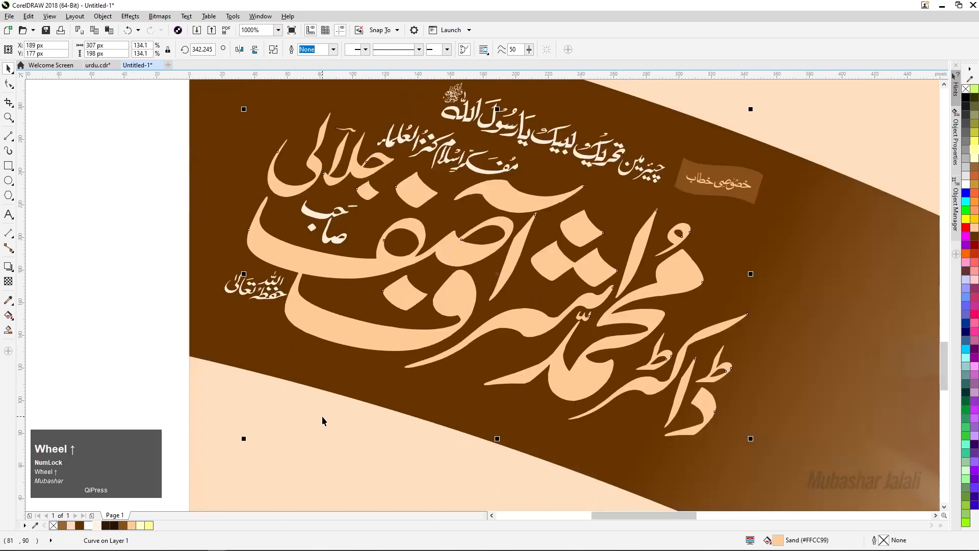
left_click(6, 268)
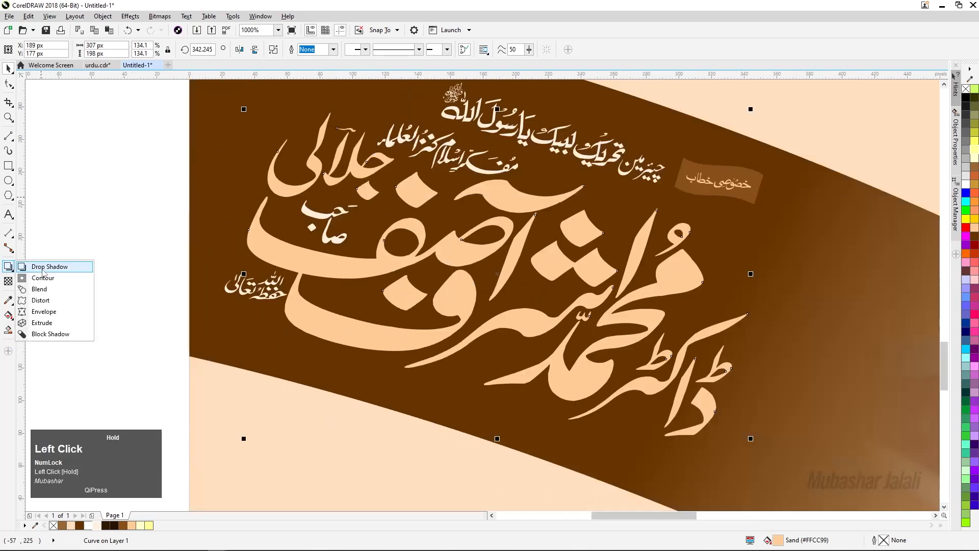
left_click(35, 267)
left_click_drag(479, 292, 459, 323)
left_click_drag(434, 393, 406, 444)
Try the Normal merge mode on the name's shadow with brown #663300 sampled from the band and darkened
left_click(458, 50)
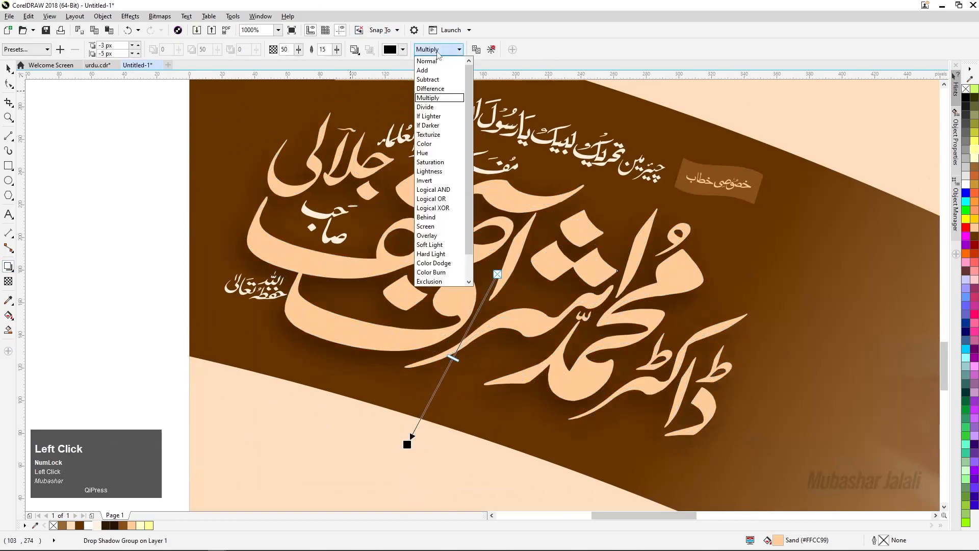
left_click(428, 58)
left_click(403, 50)
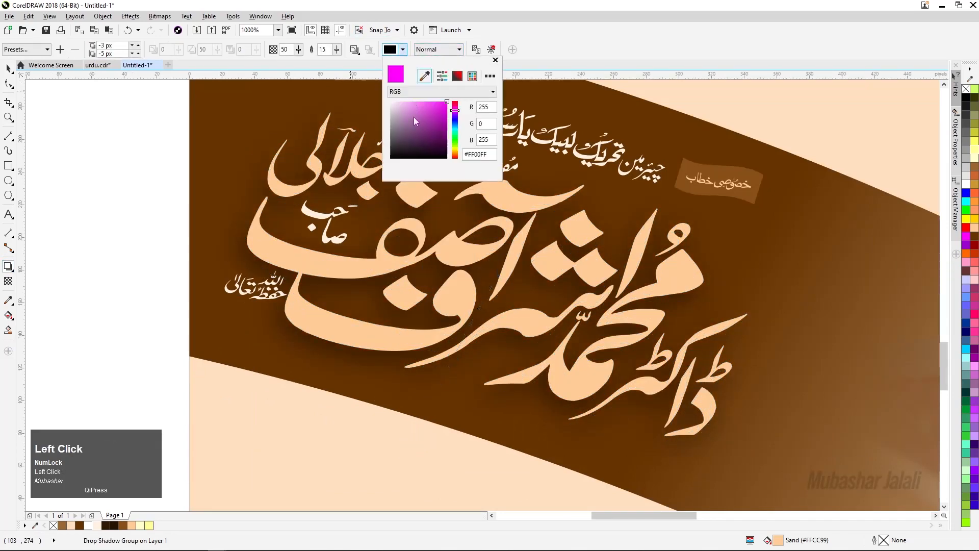
left_click(424, 76)
left_click(201, 112)
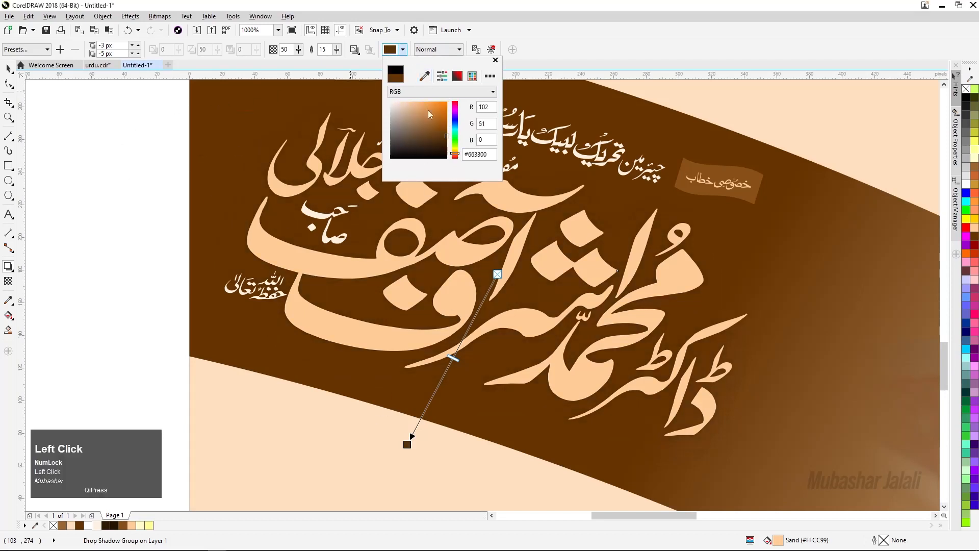
left_click_drag(448, 141, 449, 145)
Set the name shadow's feathering to 5 and reduce its offset to -2 px by -4 px
left_click(316, 51)
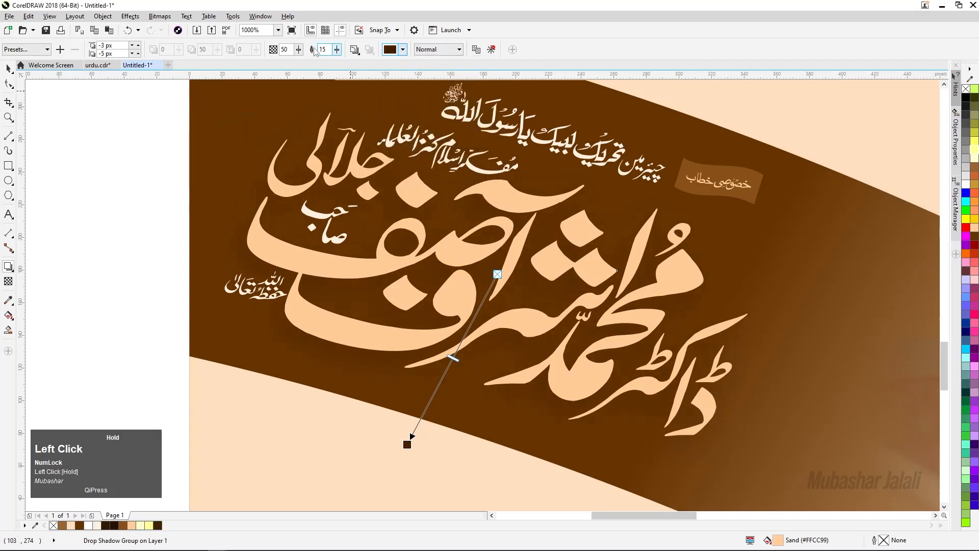
type("5")
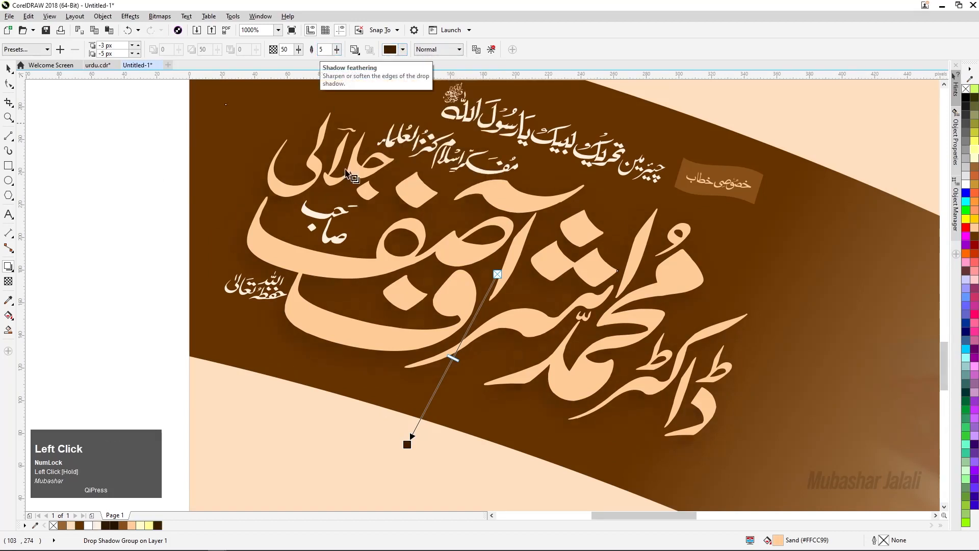
left_click_drag(406, 444, 410, 441)
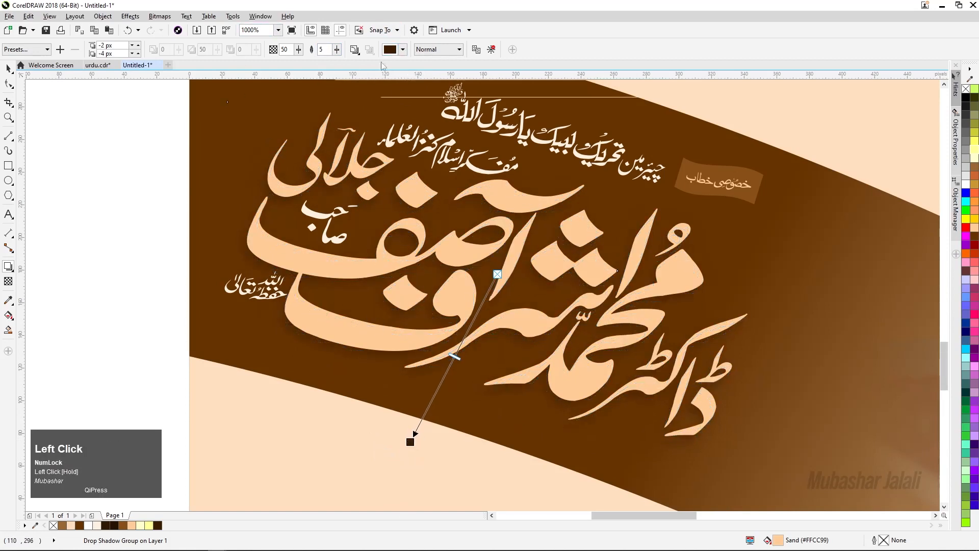
Change the name shadow's colour to dark brown #4D2700
left_click(403, 50)
left_click(403, 50)
left_click(405, 51)
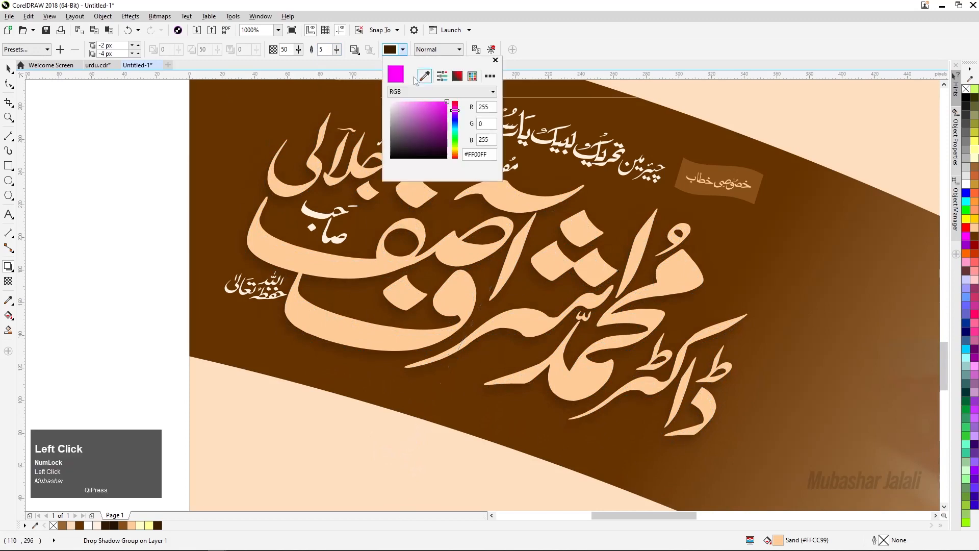
left_click_drag(447, 148, 448, 148)
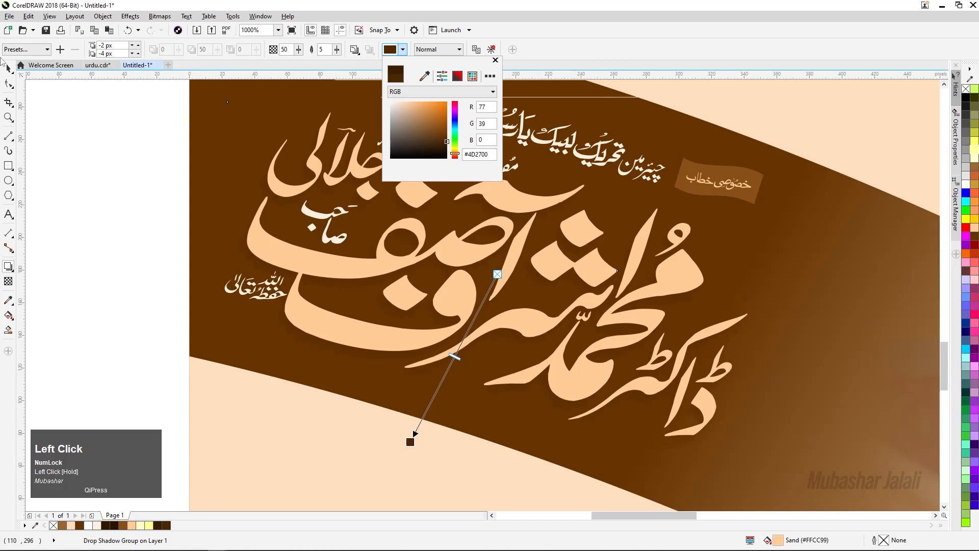
Try a feathering of 3 and an offset of -2 px by -3 px on the name's shadow
left_click(322, 50)
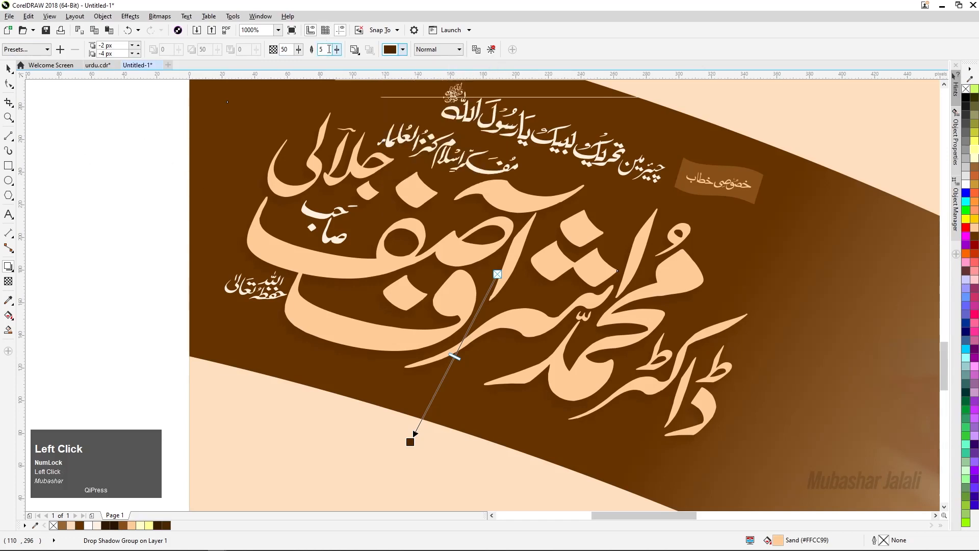
type("3")
key("Return")
mouse_move(412, 442)
left_mouse_down()
mouse_move(417, 424)
mouse_move(409, 441)
left_mouse_up()
Set the name shadow's merge mode to Multiply, its feathering to 5 and its offset to -2 px by -4 px
left_click(439, 49)
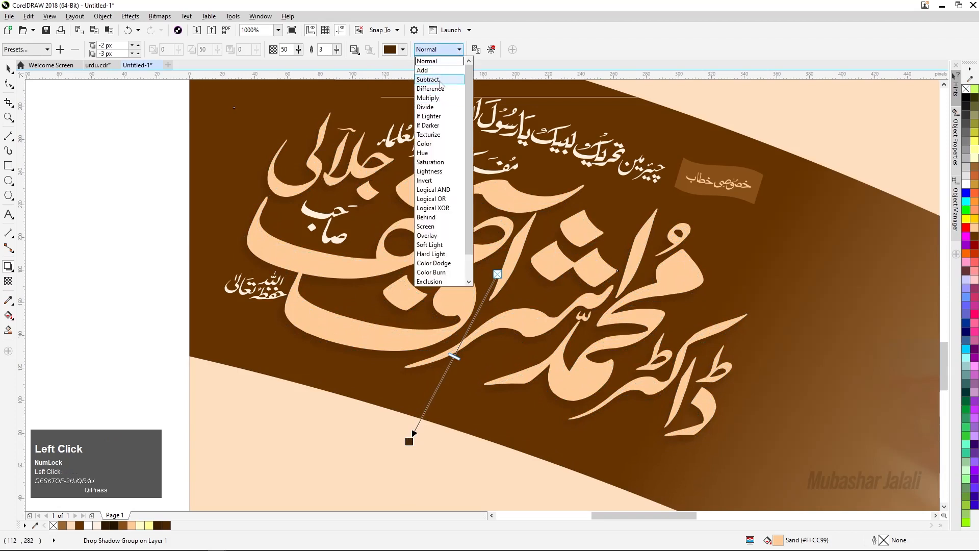
left_click(439, 97)
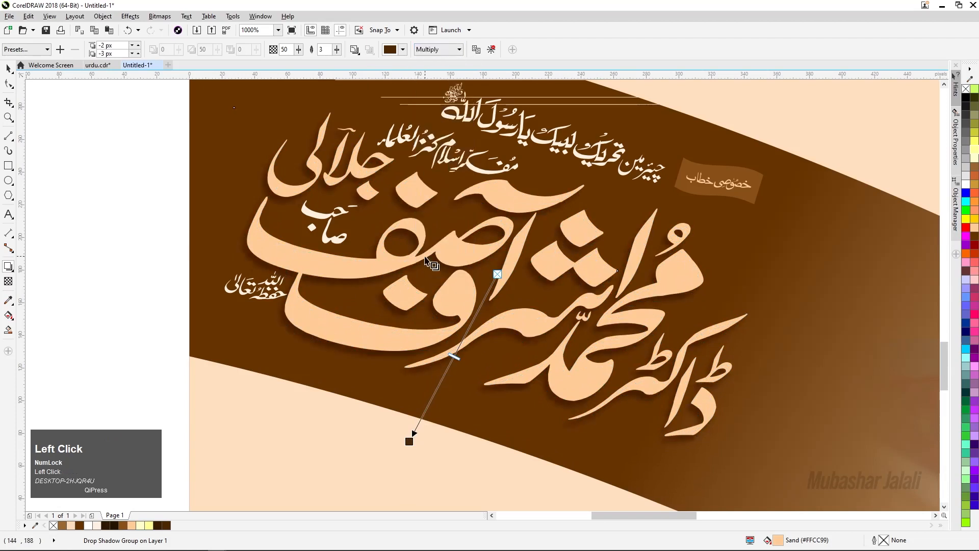
left_click(322, 50)
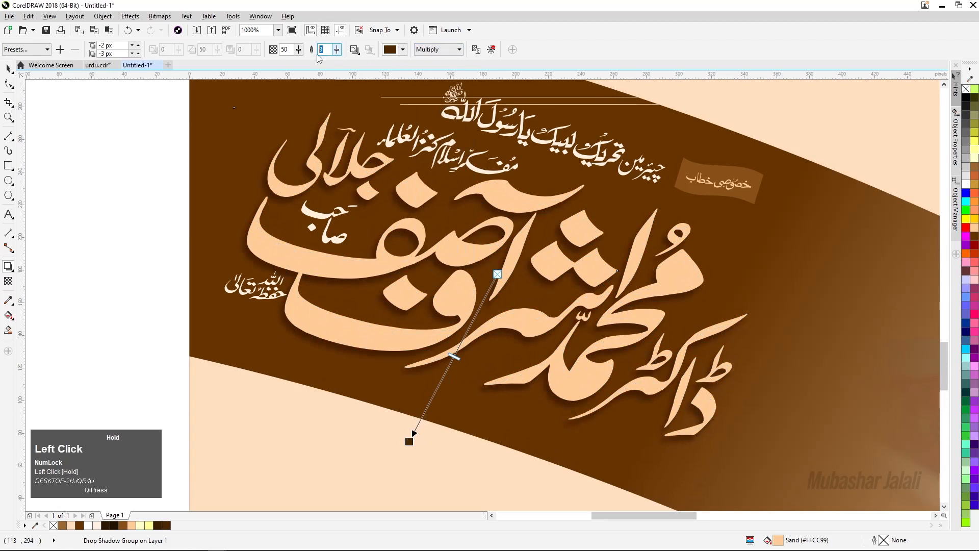
type("5")
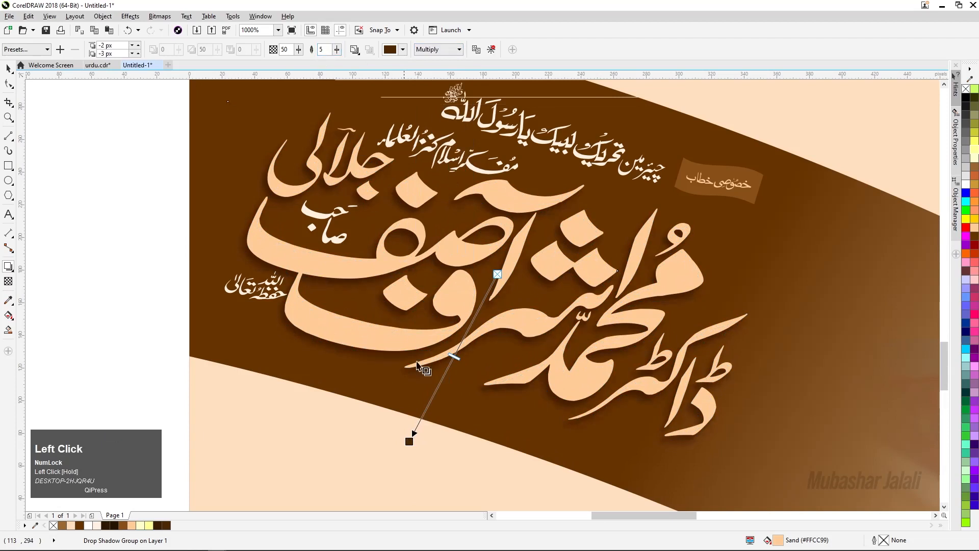
left_click(413, 440)
Change the merge mode of the main seminar title's drop shadow to Multiply
scroll(398, 279, "down", 4)
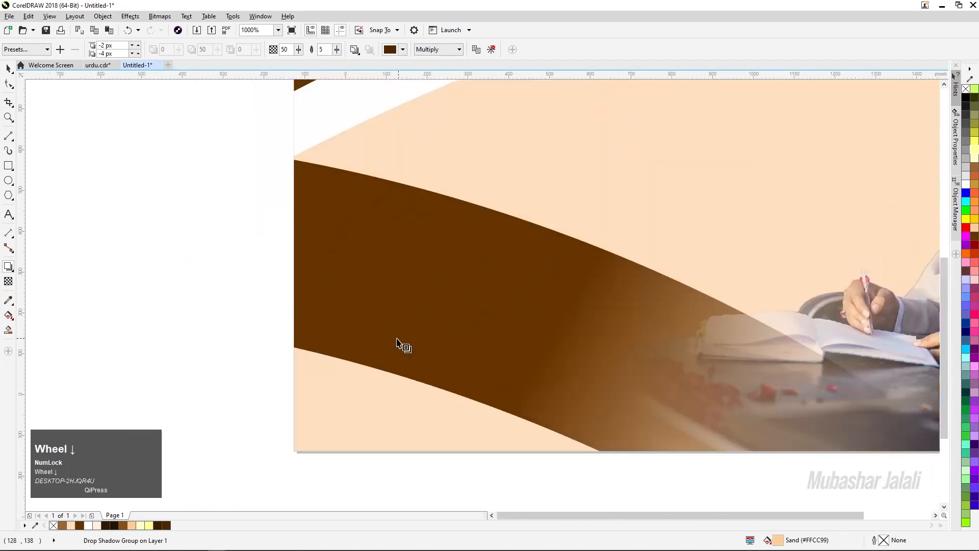
scroll(421, 245, "down", 2)
scroll(354, 239, "up", 4)
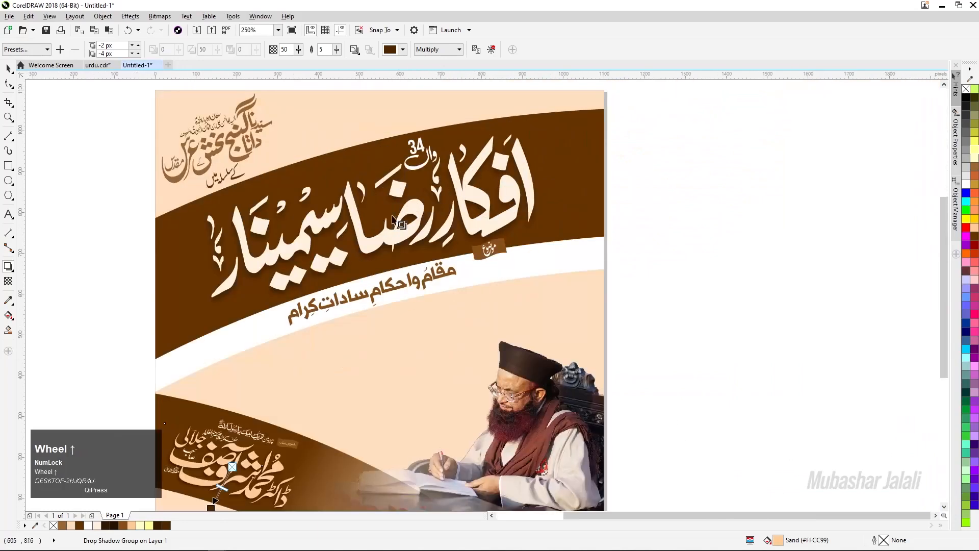
scroll(354, 238, "up", 4)
left_click(385, 247)
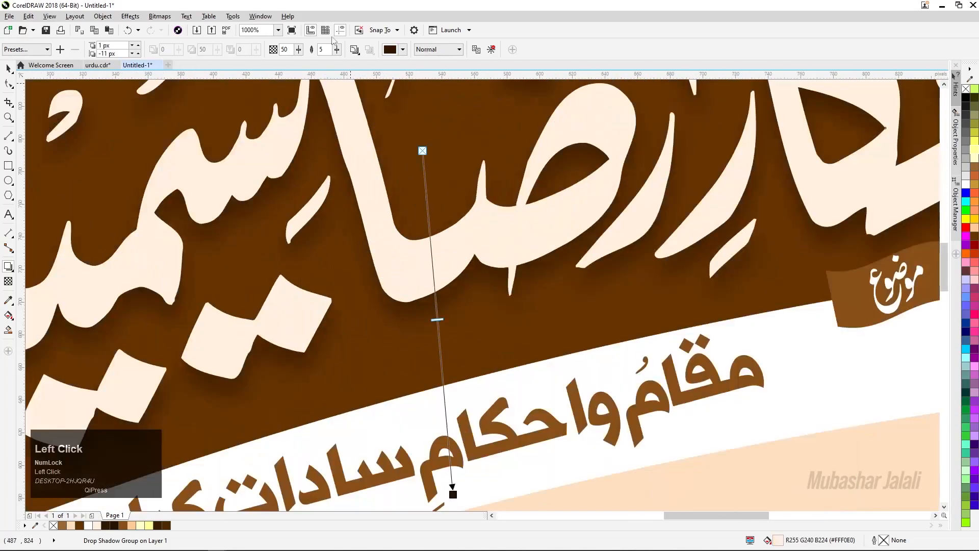
left_click(426, 49)
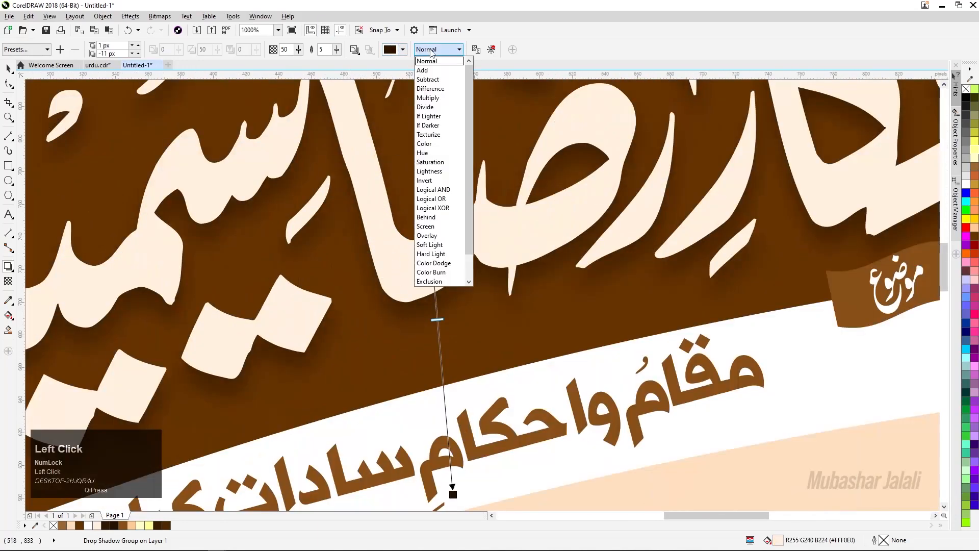
left_click(435, 93)
scroll(436, 155, "down", 1)
scroll(436, 155, "down", 3)
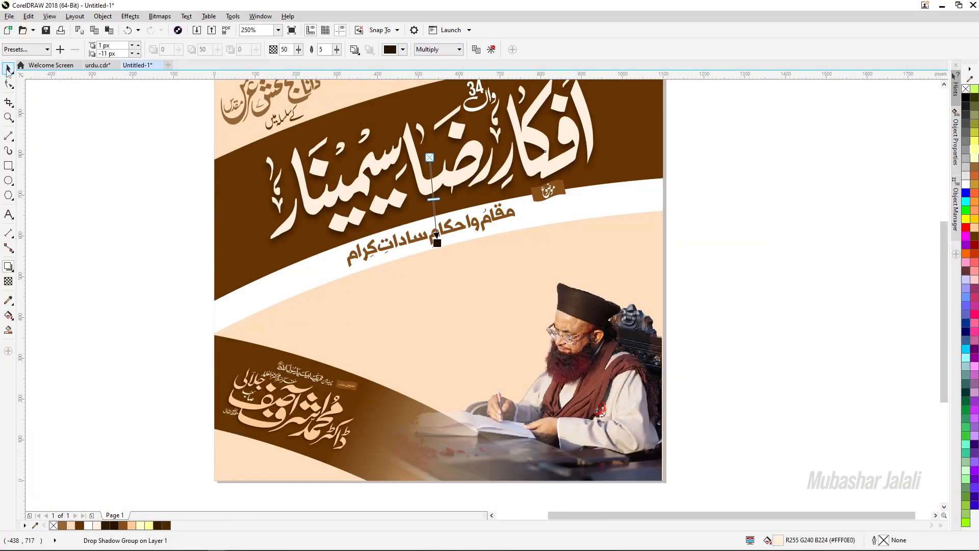
Deselect the title and examine the shadowed speaker's name up close and within the whole poster
left_click(8, 68)
scroll(280, 335, "down", 1)
scroll(281, 315, "up", 3)
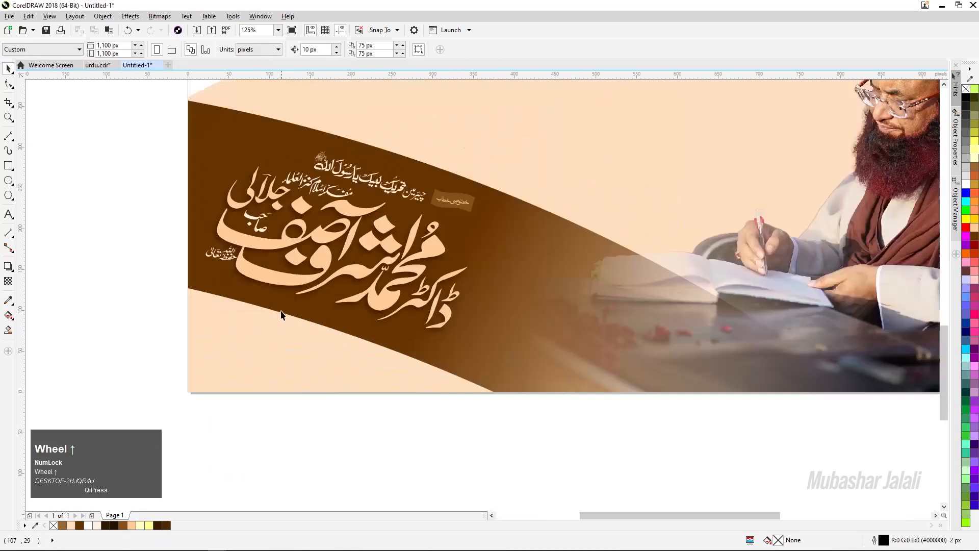
scroll(282, 312, "up", 1)
scroll(284, 305, "down", 3)
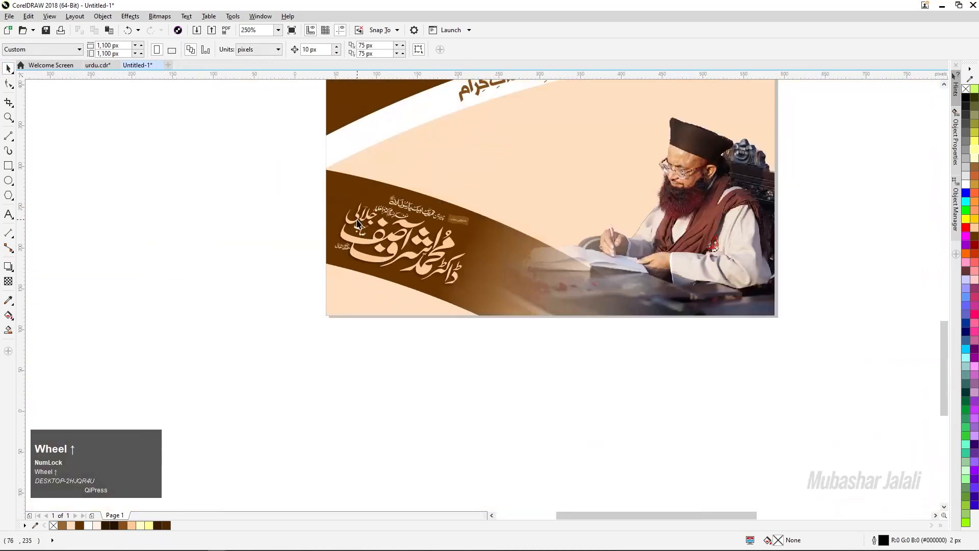
scroll(357, 222, "up", 3)
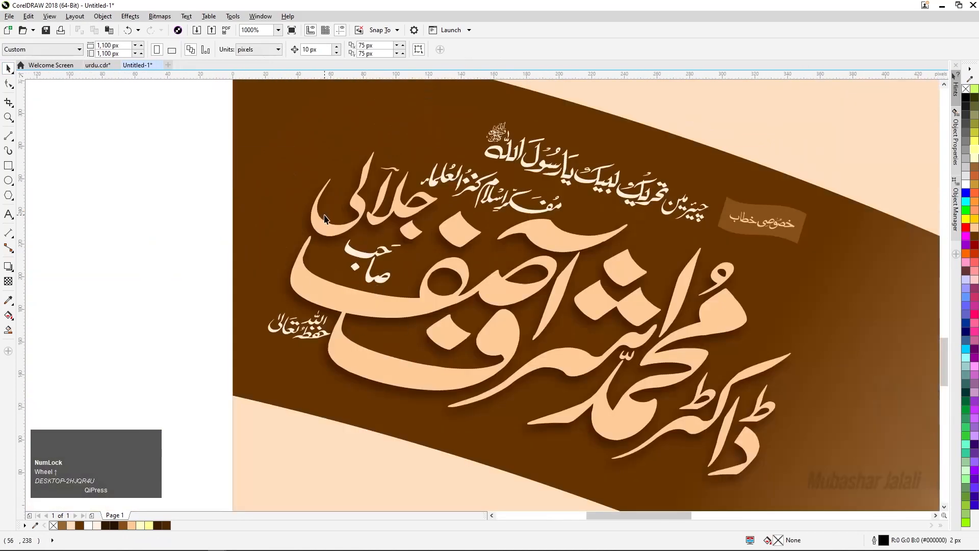
key("F4")
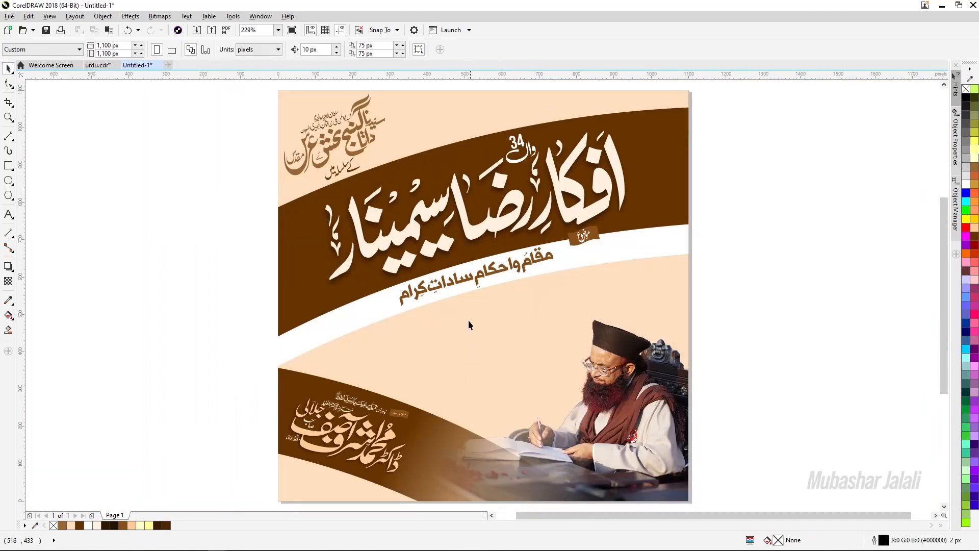
Copy the complete date and venue lettering block, from the 17 September date to the street address, from urdu.cdr
left_click(97, 65)
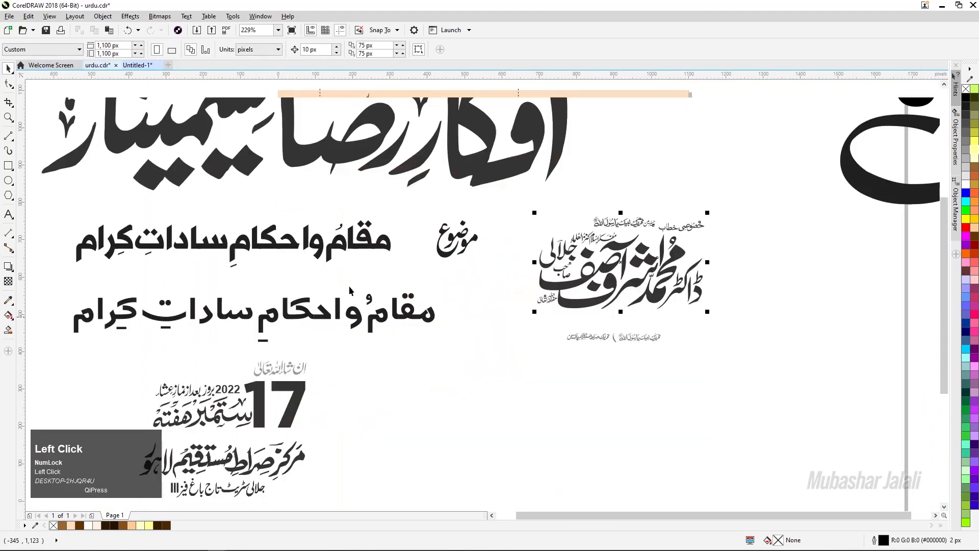
scroll(372, 350, "down", 1)
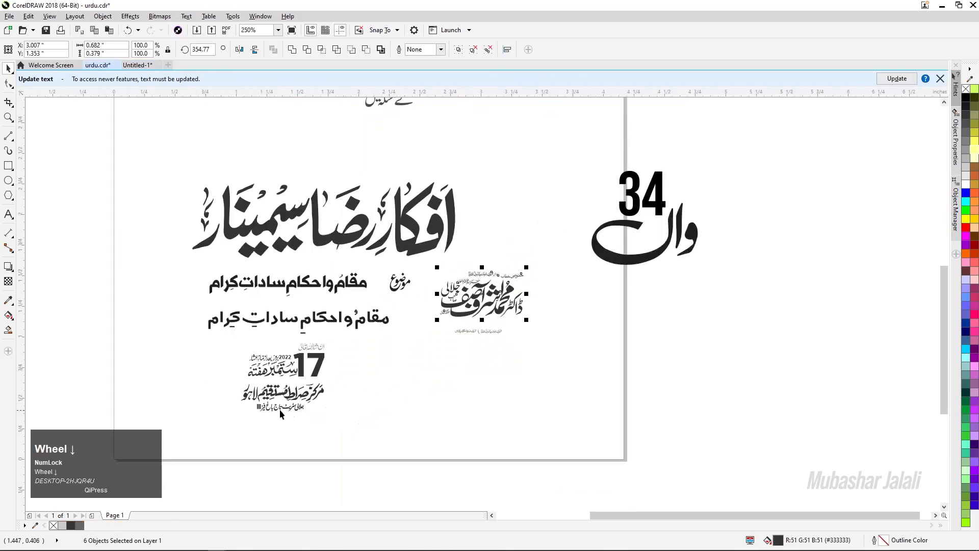
scroll(287, 409, "up", 1)
left_click_drag(407, 261, 188, 434)
key("ctrl+c")
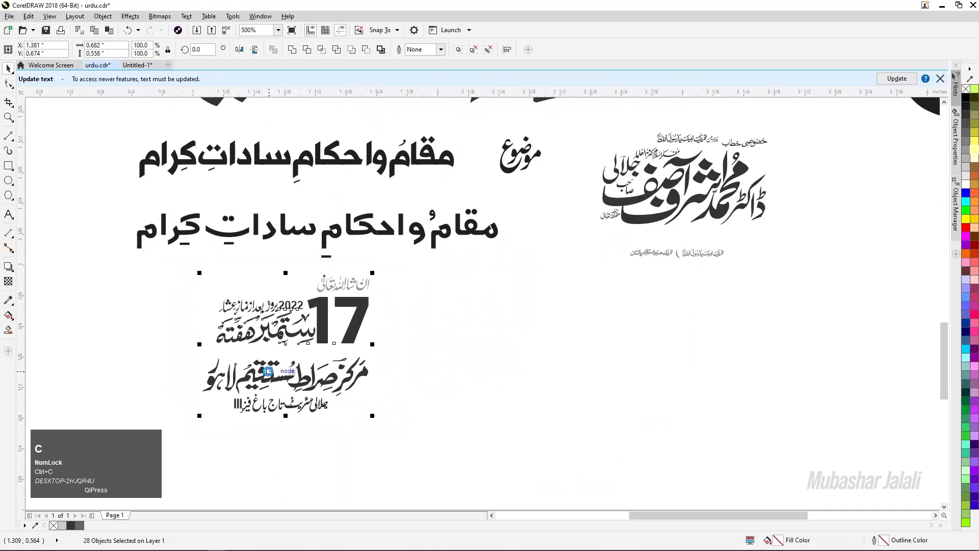
scroll(260, 322, "up", 2)
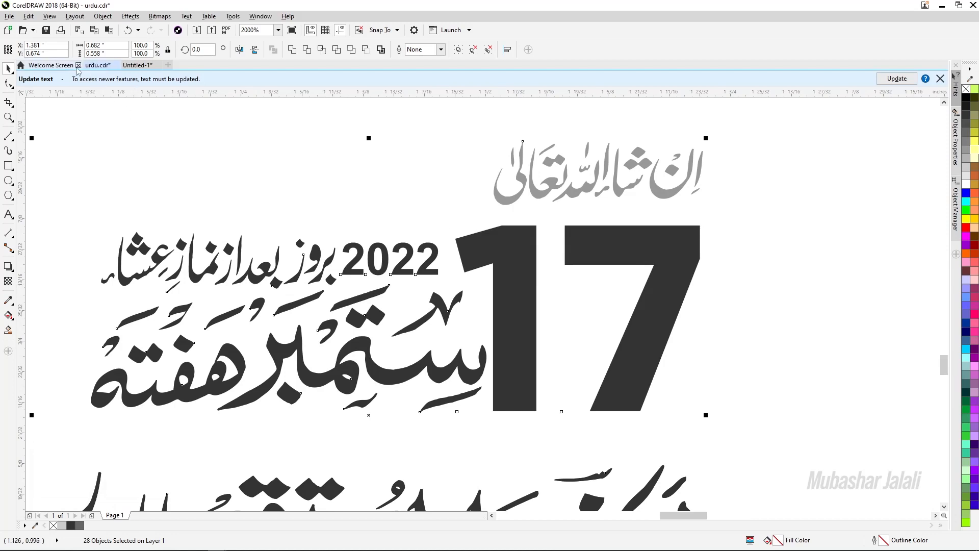
Paste the date and venue lettering into the poster document and move it onto the empty area beside the page
left_click(134, 65)
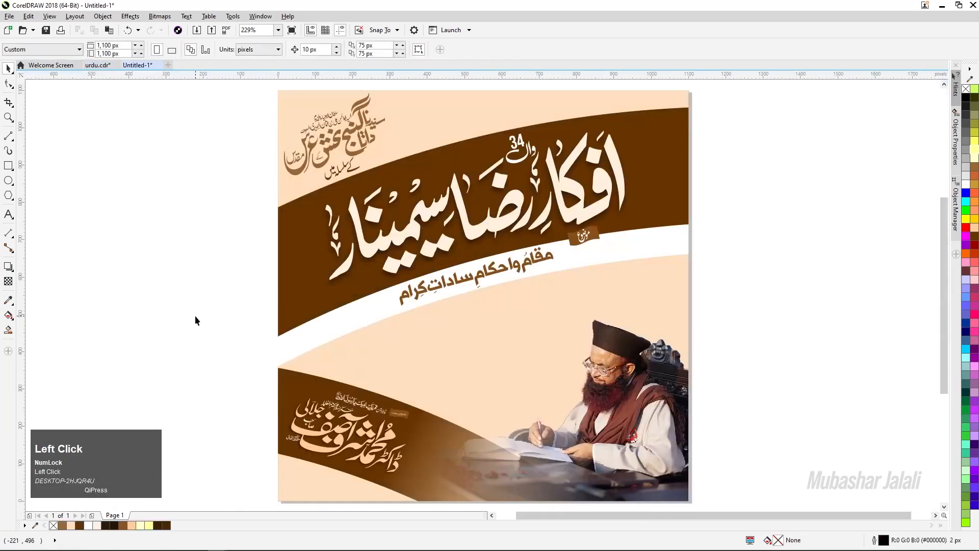
key("ctrl+v")
scroll(380, 289, "down", 3)
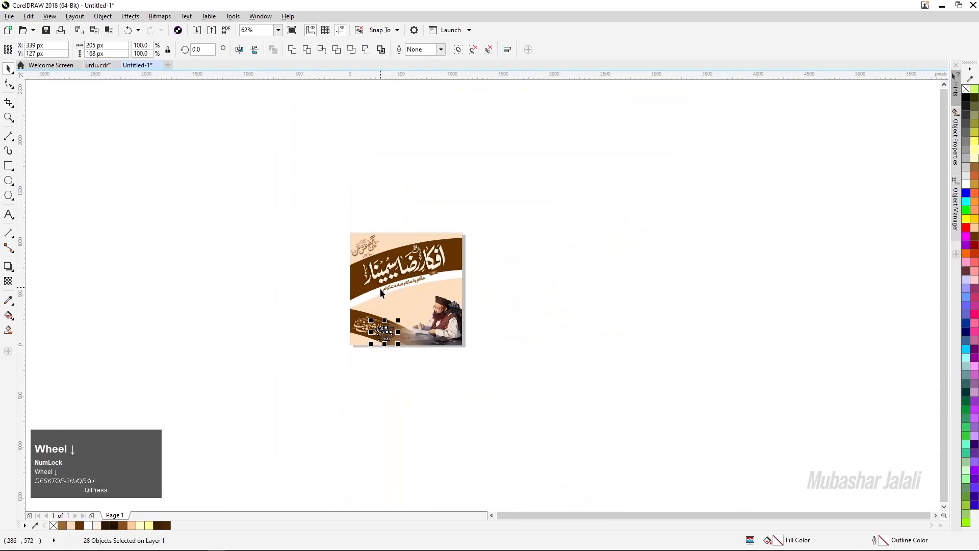
scroll(384, 298, "up", 3)
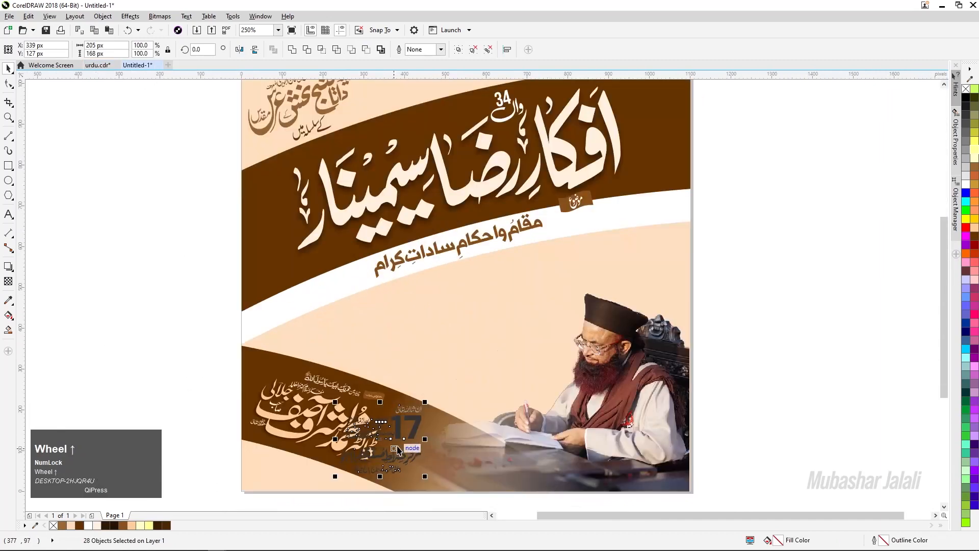
left_click_drag(400, 434, 820, 285)
Examine the pasted date and venue lettering up close, including the small grey line above the 17
scroll(826, 270, "up", 3)
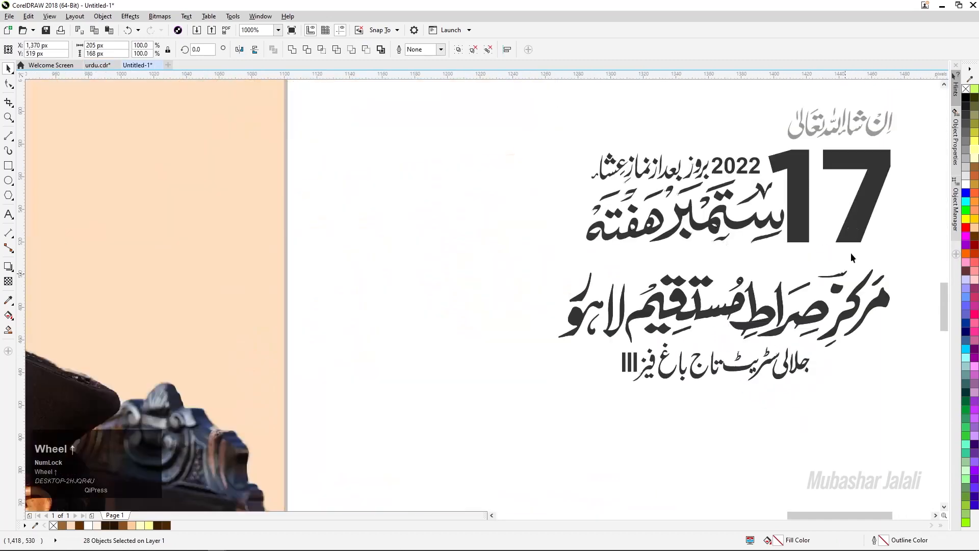
left_click_drag(896, 103, 795, 186)
left_click(587, 194)
scroll(821, 174, "up", 2)
scroll(711, 186, "down", 2)
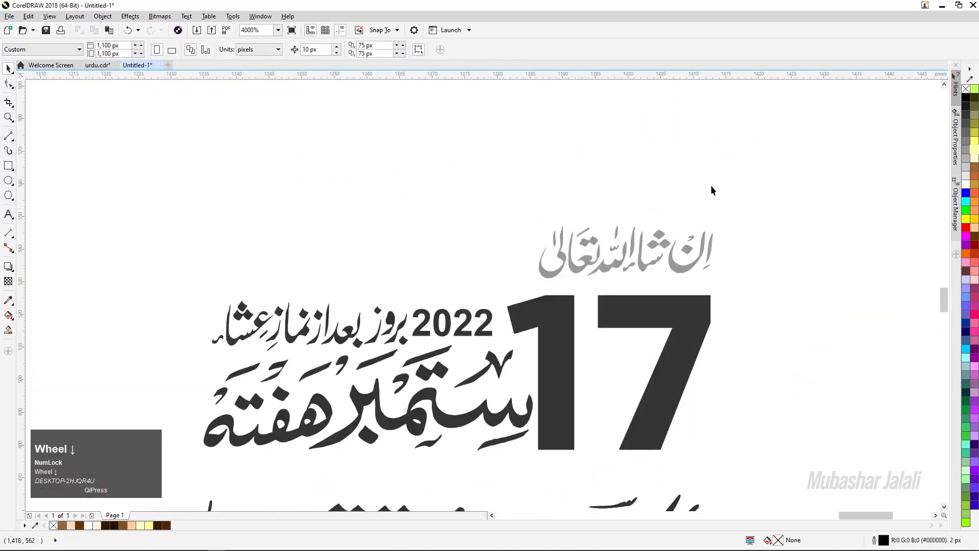
scroll(673, 246, "up", 2)
scroll(674, 250, "down", 2)
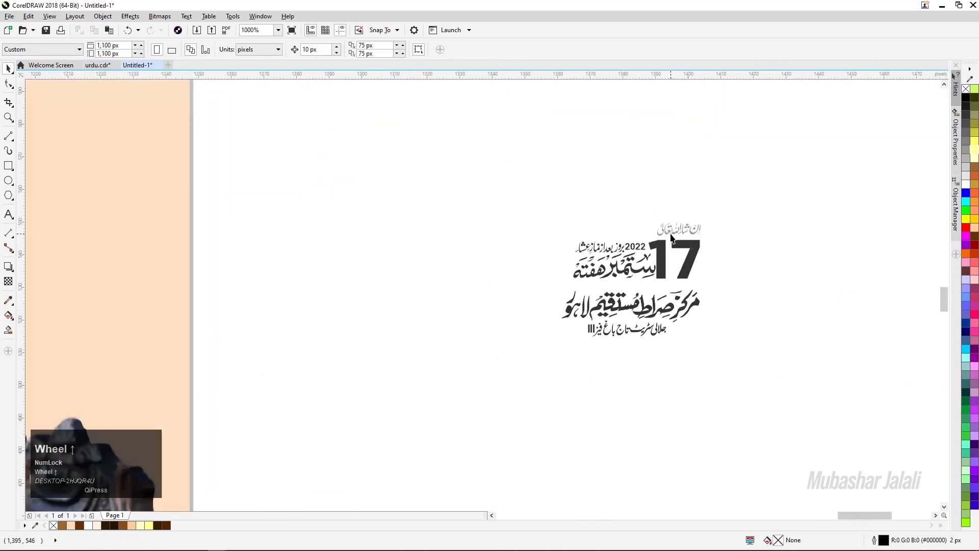
Shrink the small grey line above the 17 and move it onto the horizontal bar of the 7
scroll(698, 225, "up", 2)
left_click(739, 219)
left_click_drag(793, 185, 761, 195)
left_click_drag(719, 222, 738, 267)
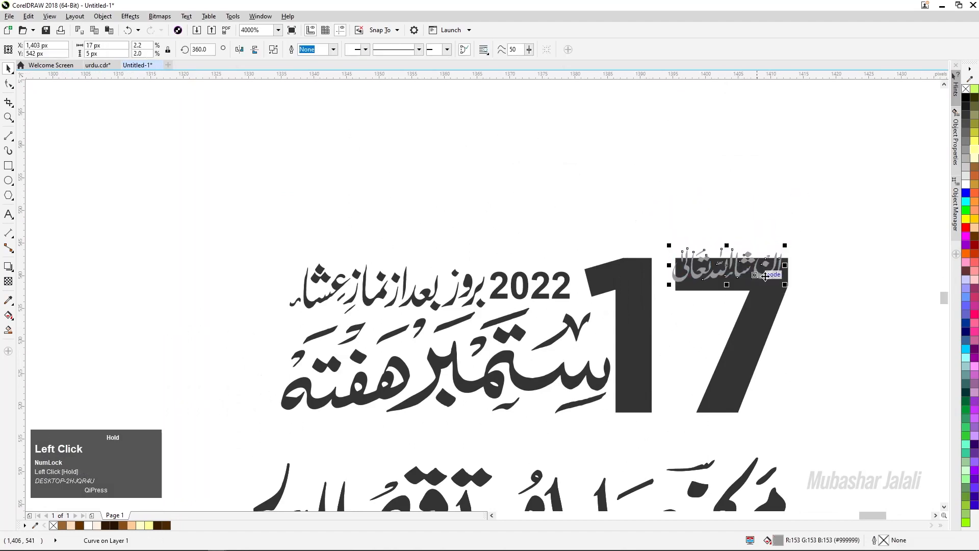
Reduce the small grey line to about 14 px wide and centre it within the bar of the 7
scroll(738, 267, "up", 2)
left_click_drag(825, 173, 790, 183)
left_click_drag(588, 269, 629, 291)
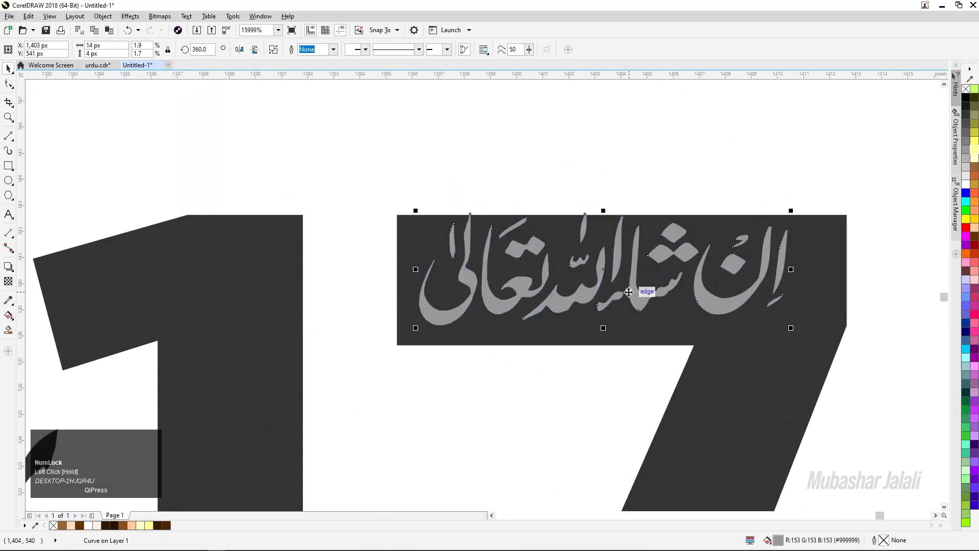
scroll(628, 292, "up", 2)
scroll(612, 285, "down", 2)
mouse_move(604, 280)
left_mouse_down()
mouse_move(614, 289)
mouse_move(615, 278)
left_mouse_up()
scroll(614, 275, "down", 2)
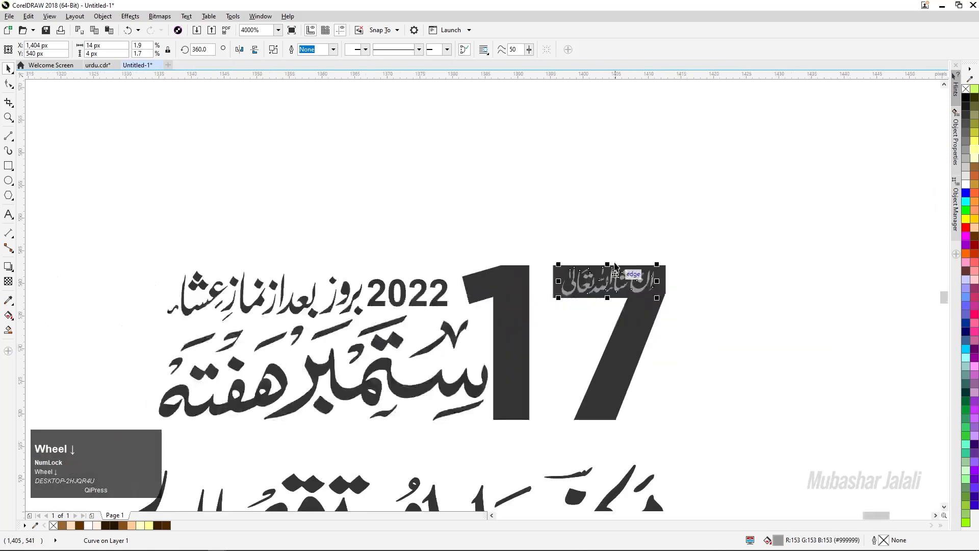
scroll(615, 276, "down", 2)
scroll(598, 280, "up", 1)
Move the whole date and venue lettering block closer to the poster page and resize it about its centre
left_click_drag(742, 163, 310, 464)
left_click_drag(339, 176, 340, 177)
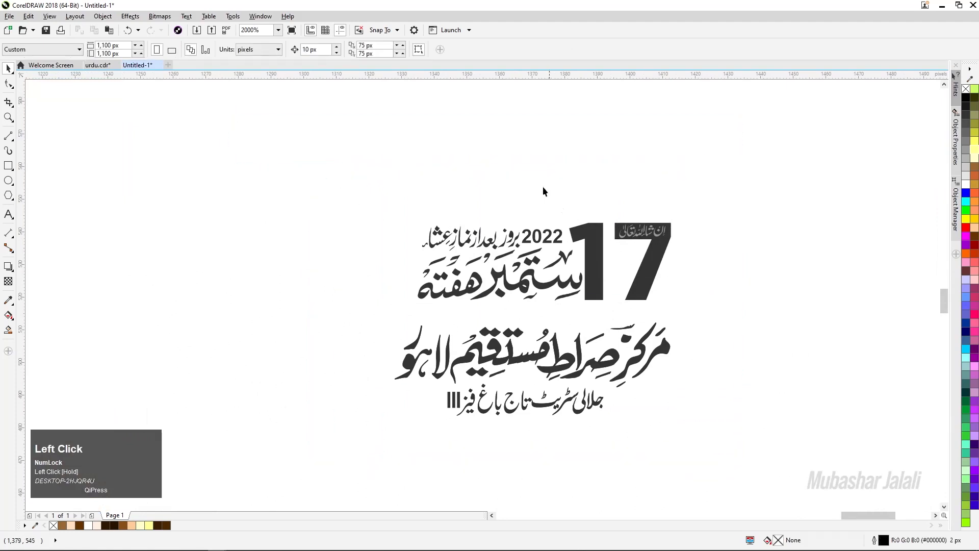
left_click_drag(659, 201, 343, 397)
scroll(594, 212, "down", 2)
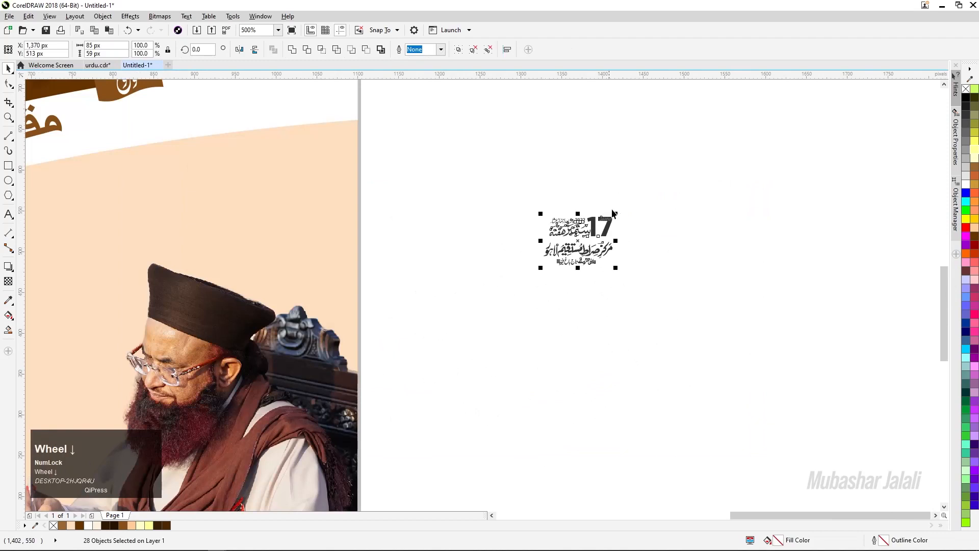
left_click_drag(615, 214, 600, 225)
left_click_drag(557, 250, 504, 278)
scroll(635, 183, "down", 2)
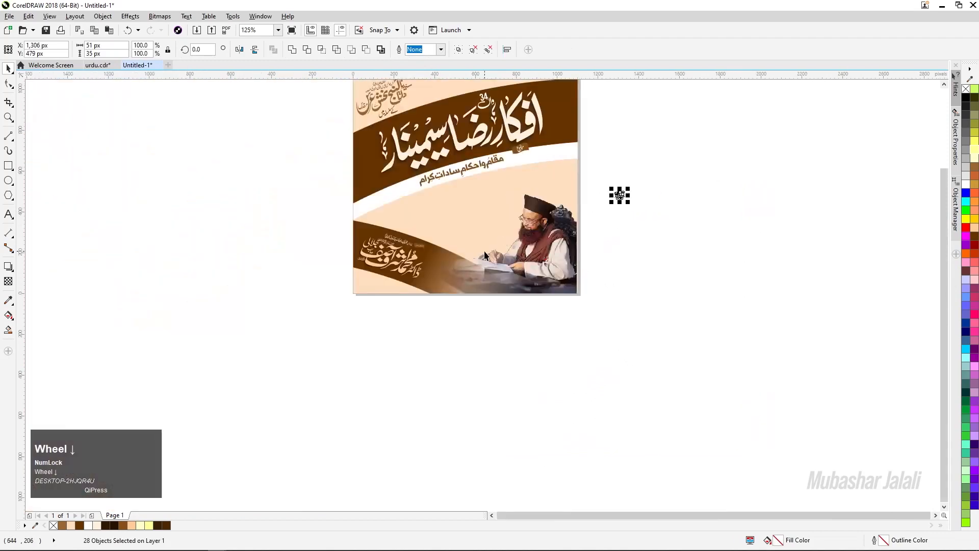
scroll(599, 197, "up", 1)
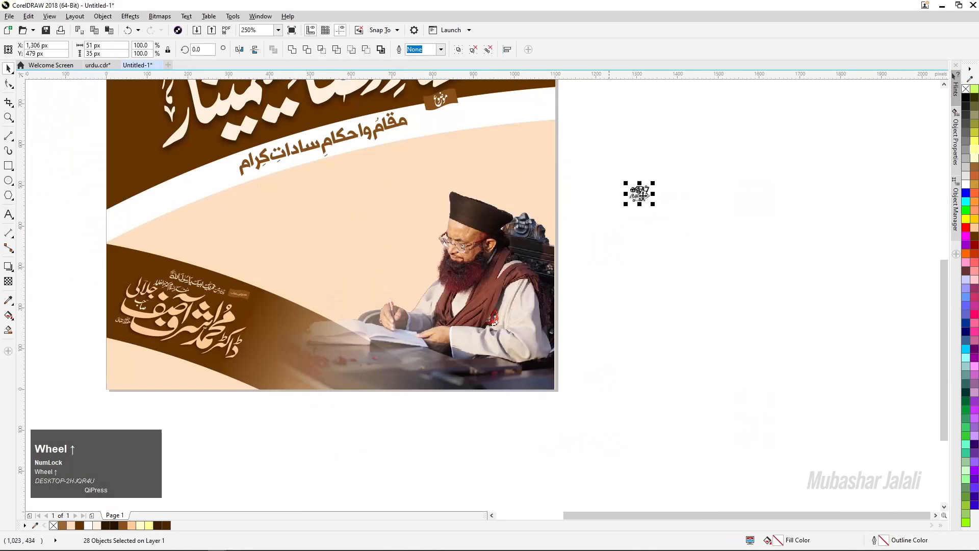
left_click(615, 222)
Draw a horizontal line about 91 px long beside the date lettering and set its outline width to Hairline
scroll(656, 190, "up", 2)
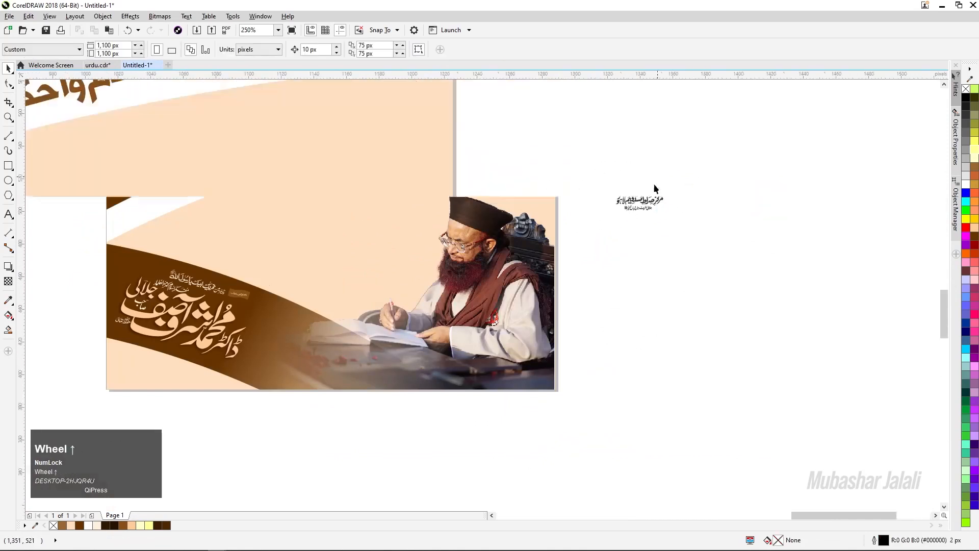
left_click(8, 136)
left_click_drag(301, 225, 440, 222)
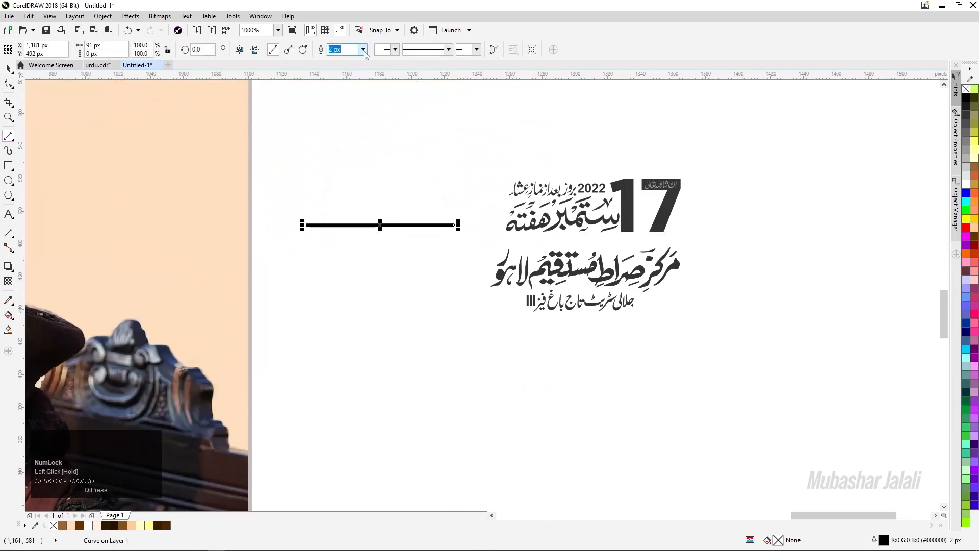
left_click(363, 50)
left_click(339, 67)
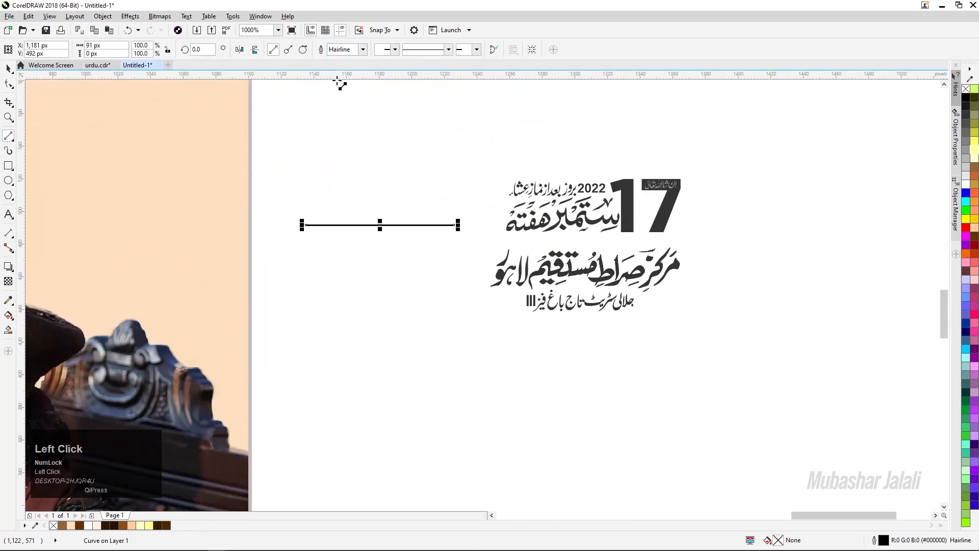
left_click(8, 68)
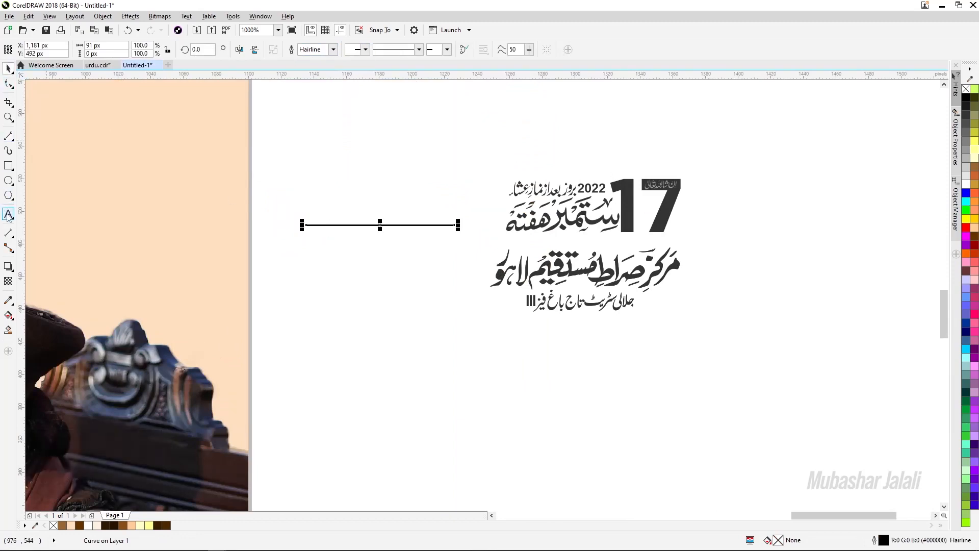
Fade the line out toward its left end with a linear transparency and move the line up to Y 524 px
left_click(8, 281)
left_click_drag(390, 225, 318, 226)
left_click(8, 68)
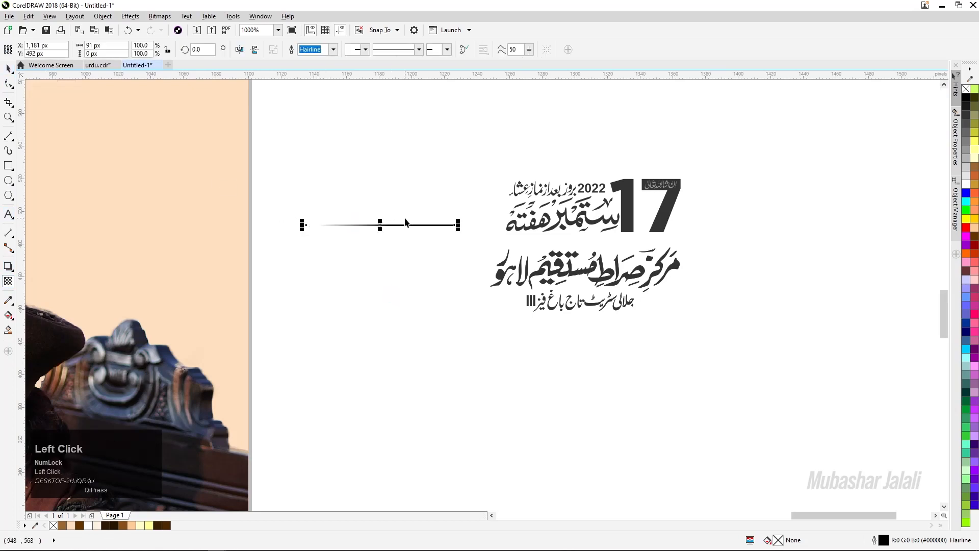
left_click_drag(406, 226, 406, 173)
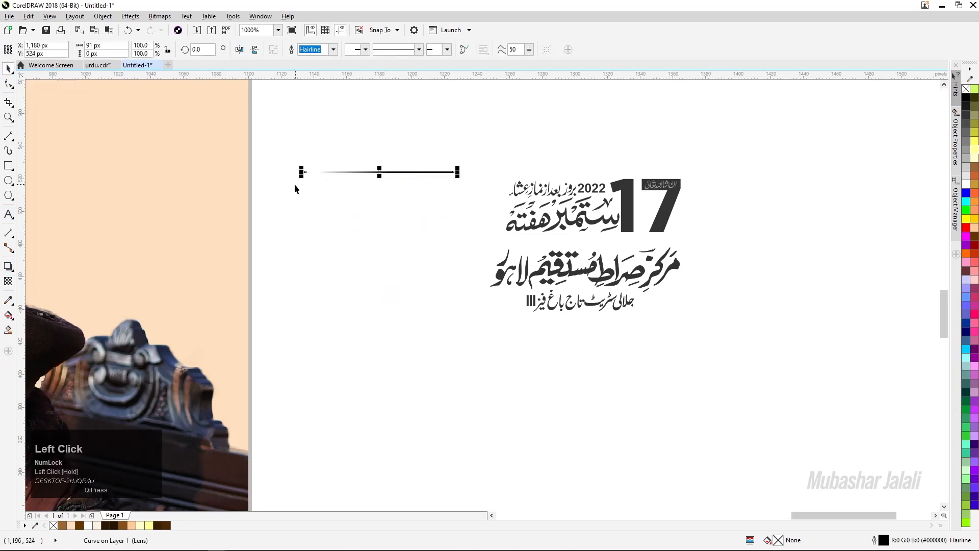
Mirror a copy of the faded line to its right and overlap the two solid ends by 10 px
left_click_drag(301, 172, 469, 176)
right_click(469, 176, "ctrl")
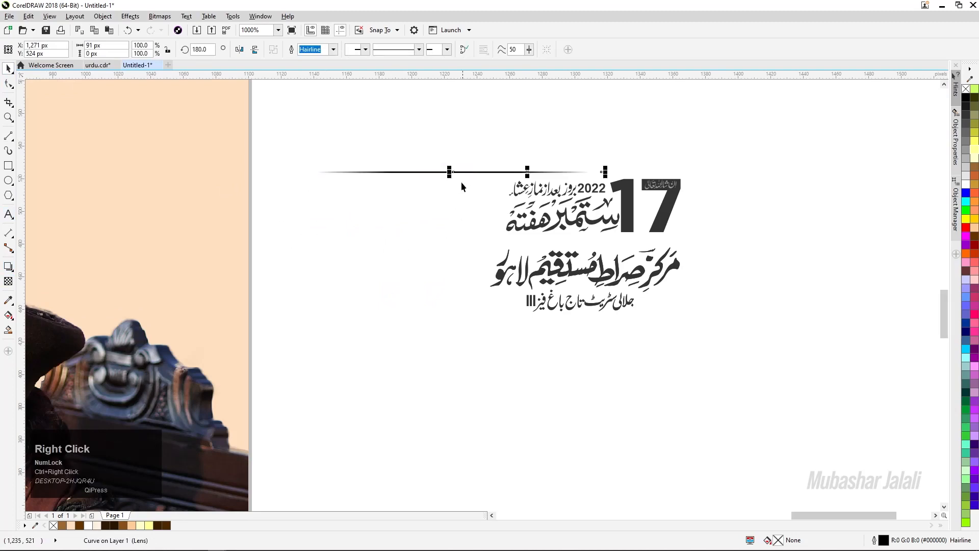
left_click(388, 197)
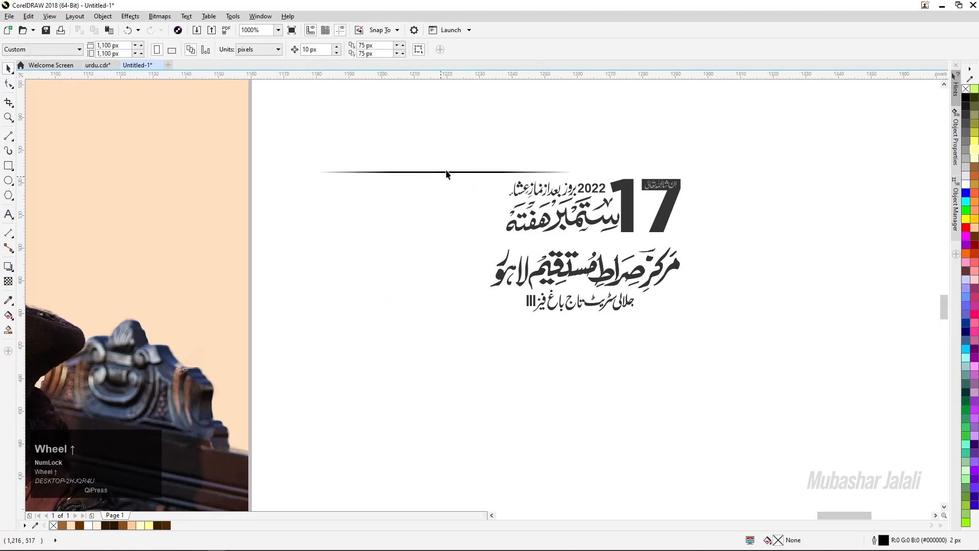
Group the two line halves and place them as a divider between the date and venue lettering
scroll(442, 174, "up", 2)
left_click(477, 169)
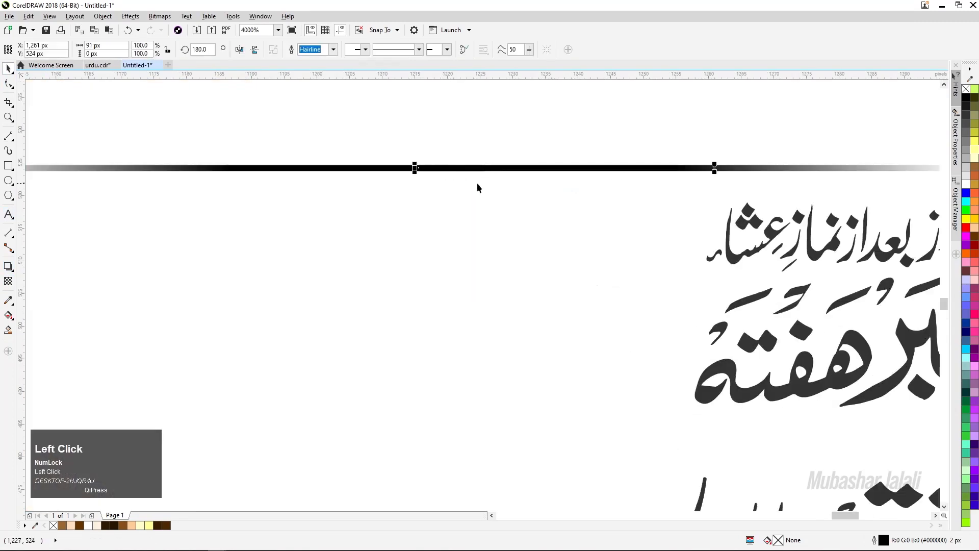
left_click(202, 172, "shift")
scroll(328, 114, "down", 3)
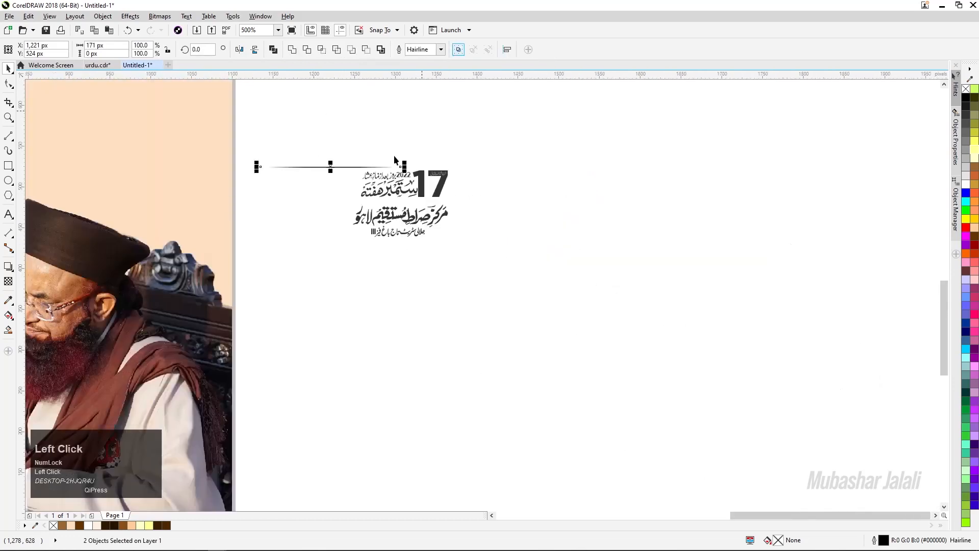
key("ctrl+g")
scroll(363, 176, "up", 1)
left_click_drag(338, 161, 473, 230)
scroll(399, 233, "up", 2)
scroll(335, 212, "down", 2)
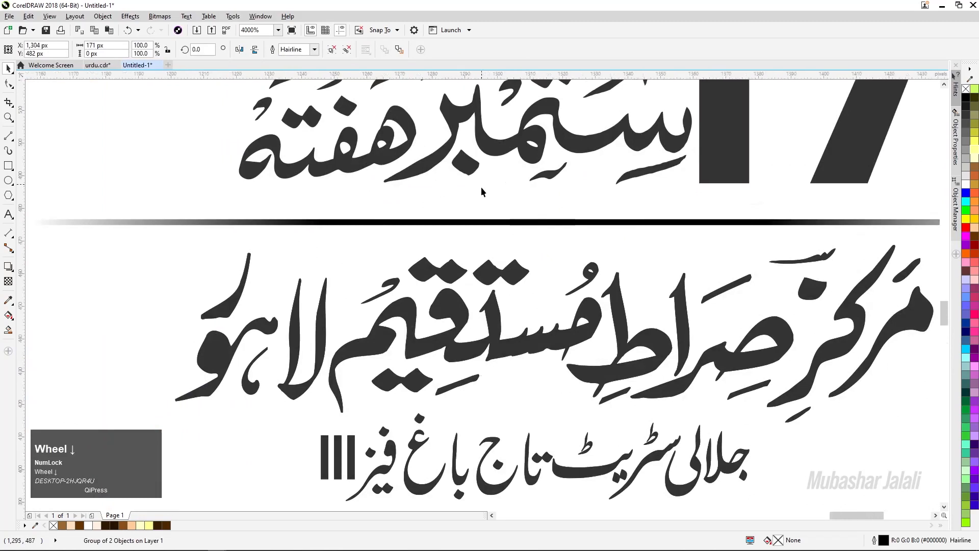
Lengthen the divider line about its centre to 184 px
left_click(362, 95)
left_click(376, 198)
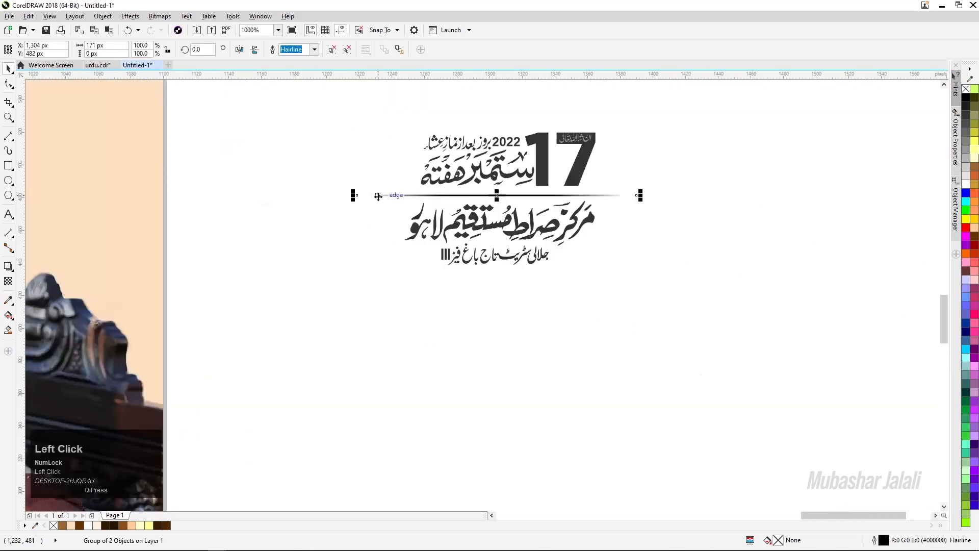
left_click_drag(350, 199, 340, 208)
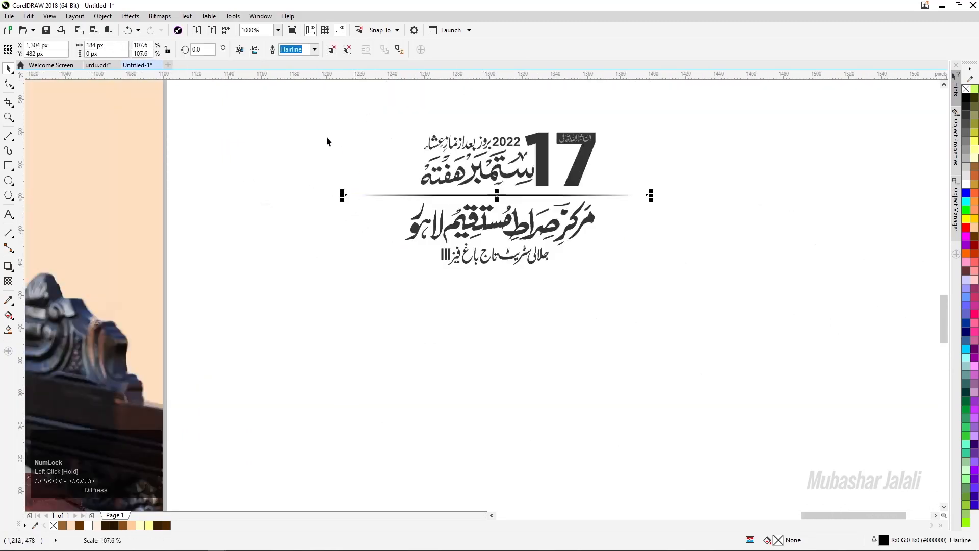
Move the lettering block with its divider onto the cream area beside the speaker's photo, enlarged to about 315 px wide
left_click_drag(684, 298, 685, 298)
scroll(619, 232, "down", 4)
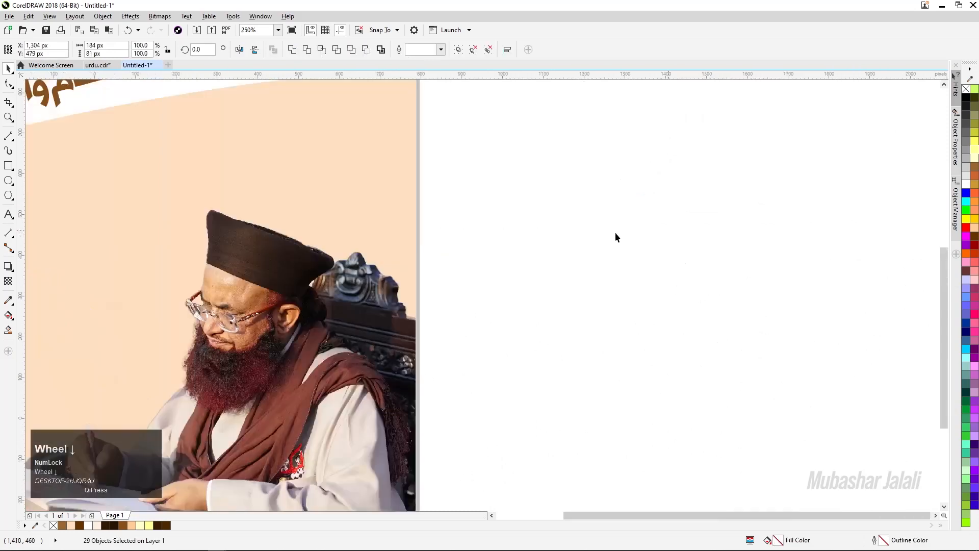
left_click_drag(588, 246, 559, 266)
left_click_drag(616, 240, 329, 278)
scroll(289, 295, "up", 2)
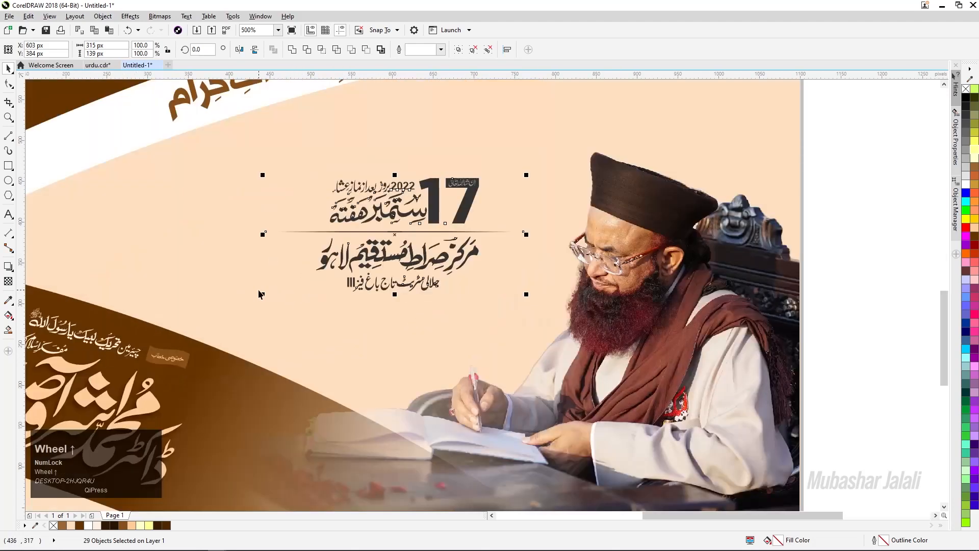
Enlarge the date and venue block to slightly over 365 px wide and shift it 40 px left
left_click_drag(262, 290, 245, 308)
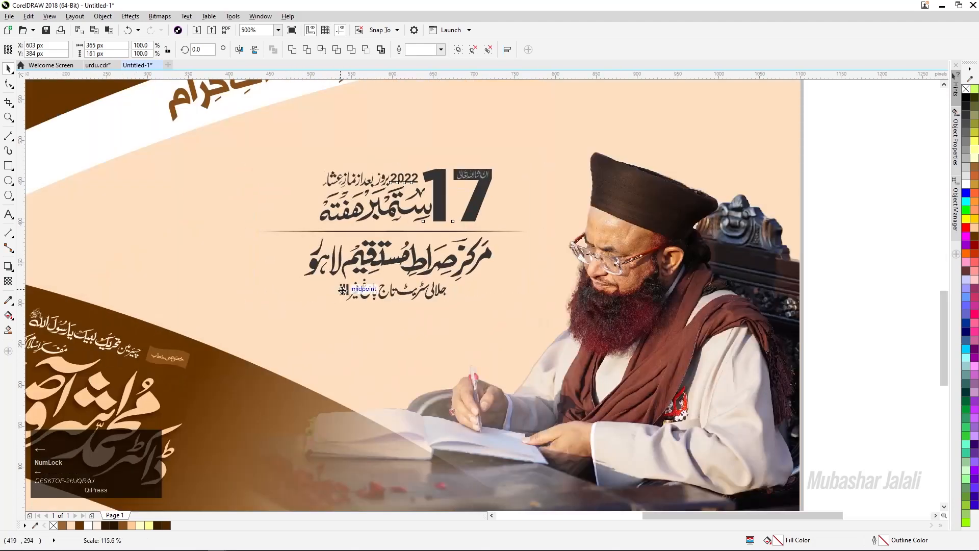
key("Left")
key("Left")
key("Left")
key("Left")
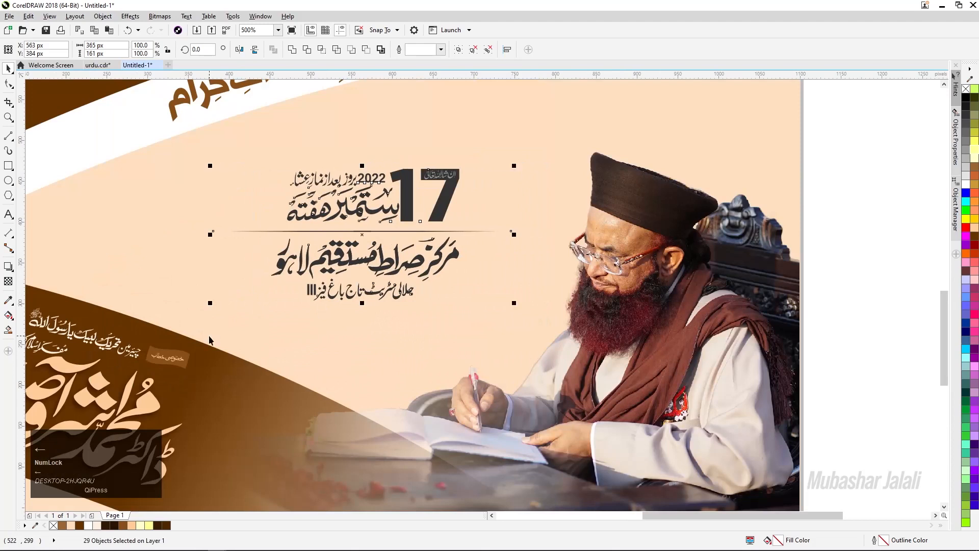
left_click_drag(210, 304, 207, 308)
left_click(417, 223)
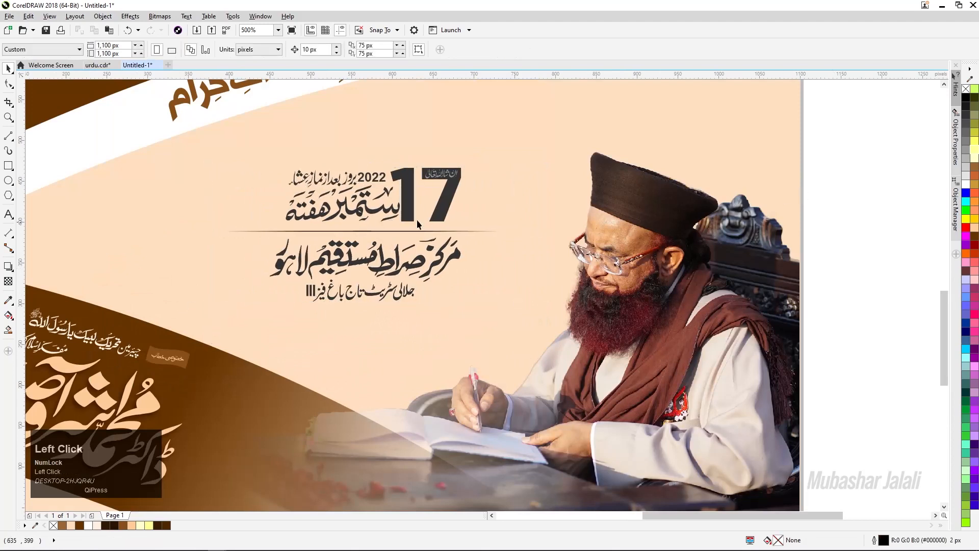
Check the font of the 17 and browse the font list without choosing another one
left_click(442, 213)
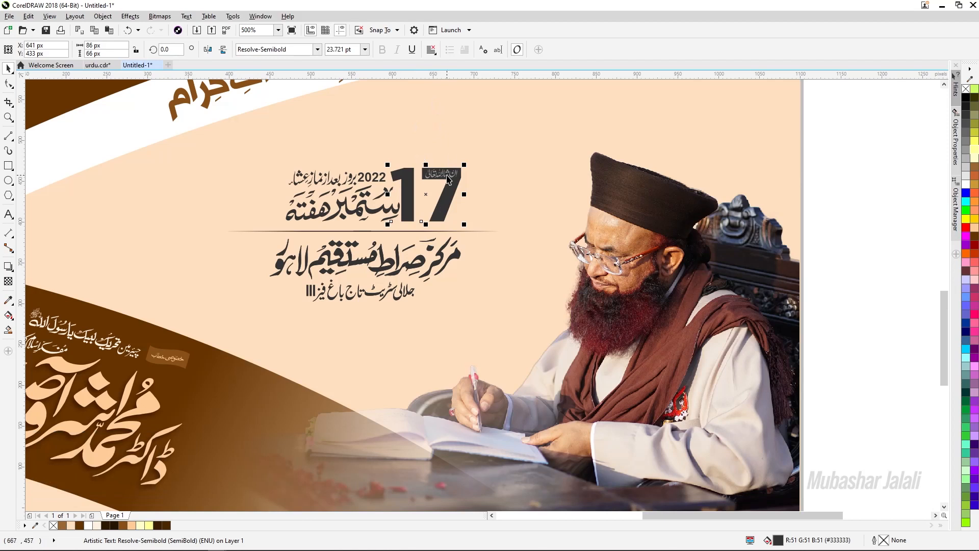
left_click(297, 48)
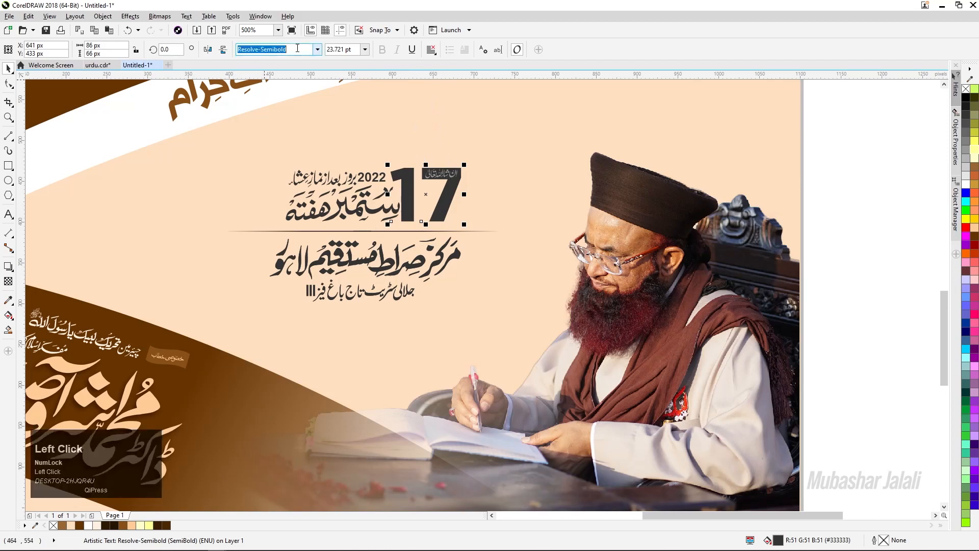
left_click(317, 50)
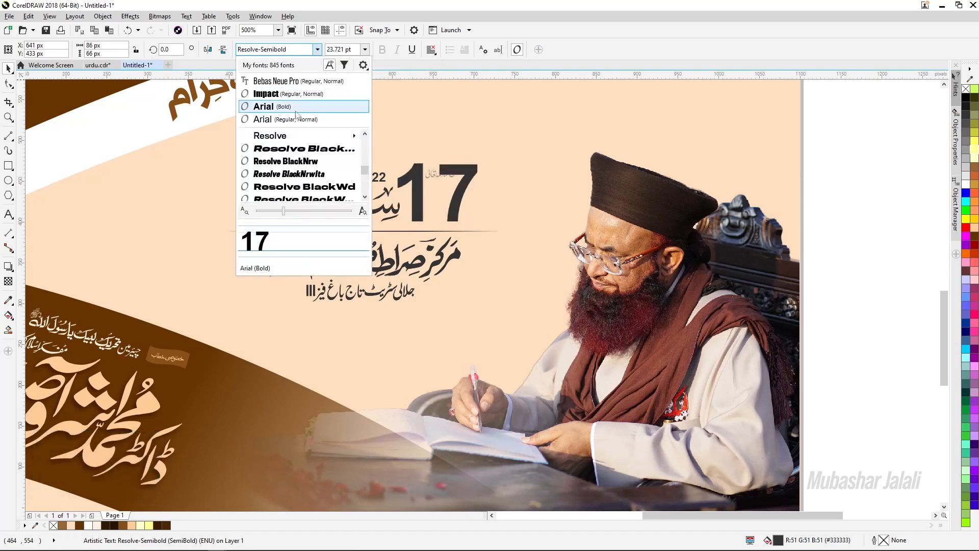
left_click(853, 106)
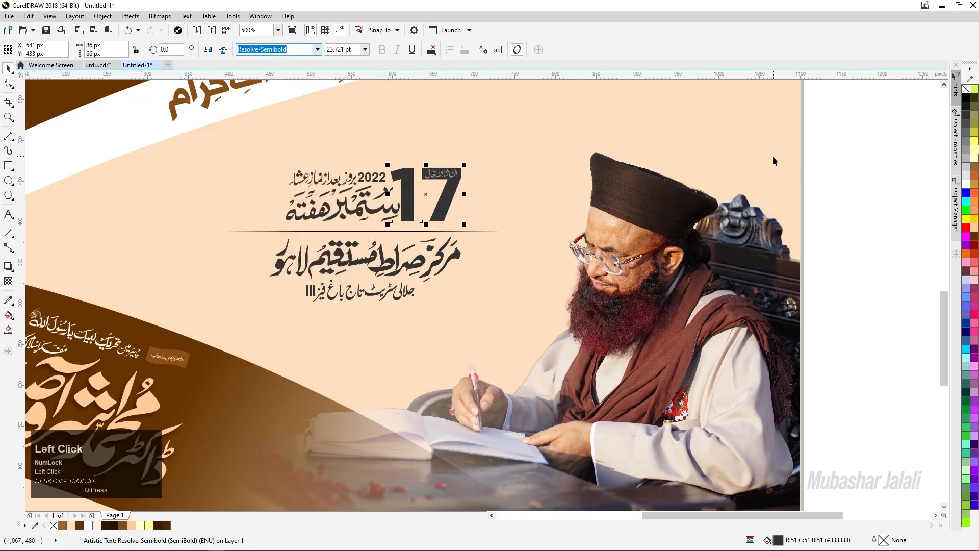
Tighten the spacing between the two digits of the 17 with the Shape tool
scroll(391, 178, "up", 1)
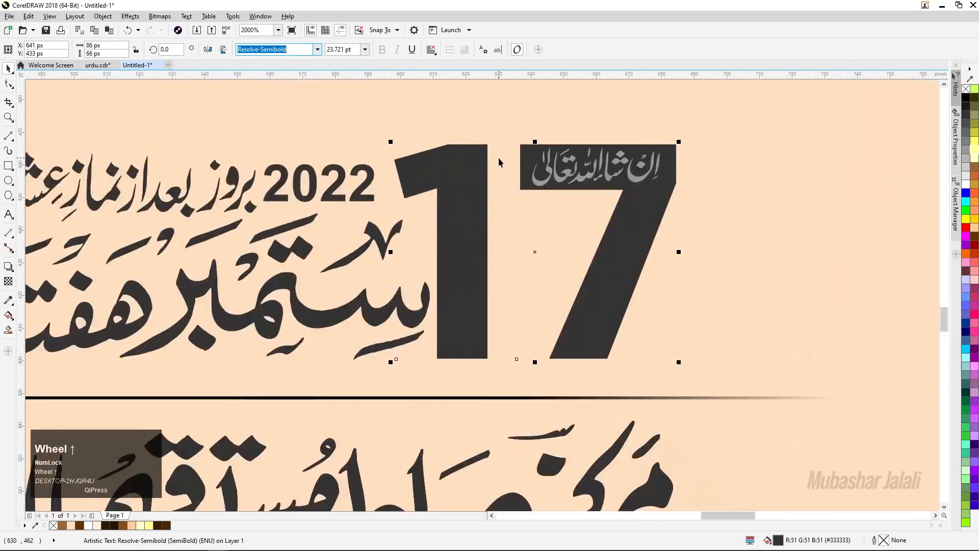
scroll(498, 159, "down", 1)
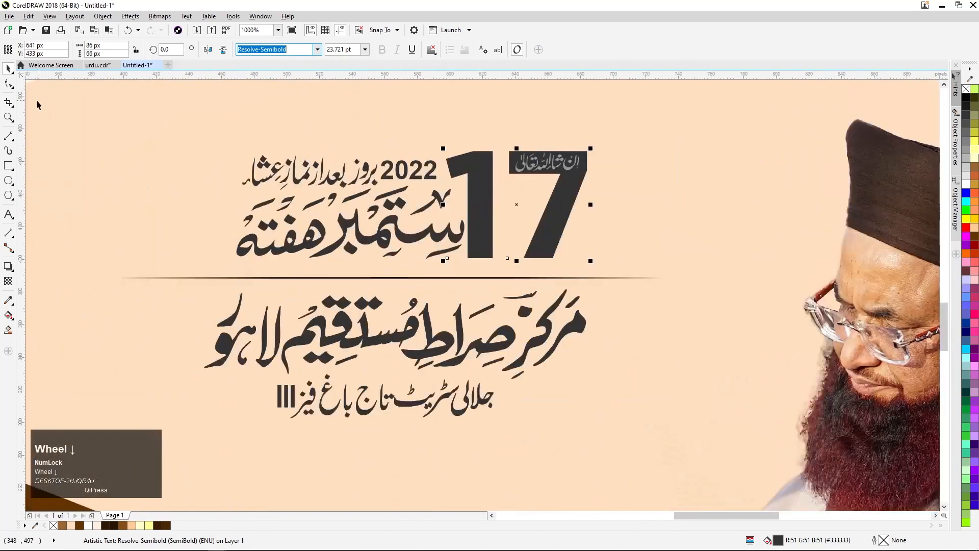
left_click(8, 84)
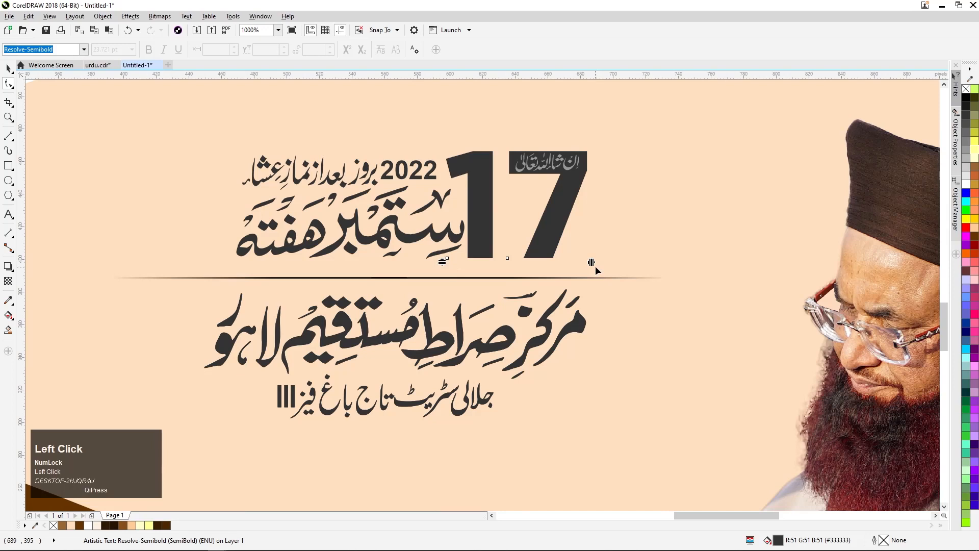
left_click_drag(591, 262, 580, 264)
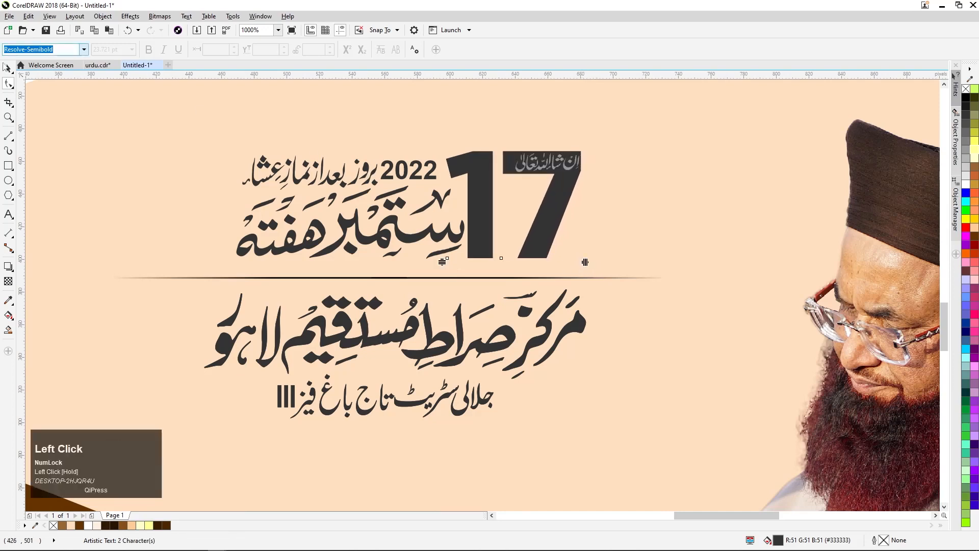
Shift the small grey line left so it sits inside the bar of the 7 again
left_click(544, 169)
left_click(600, 180)
left_click(552, 167)
key("Left")
key("Right")
scroll(549, 160, "up", 2)
left_click(560, 182, "shift")
left_click_drag(560, 182, 549, 182)
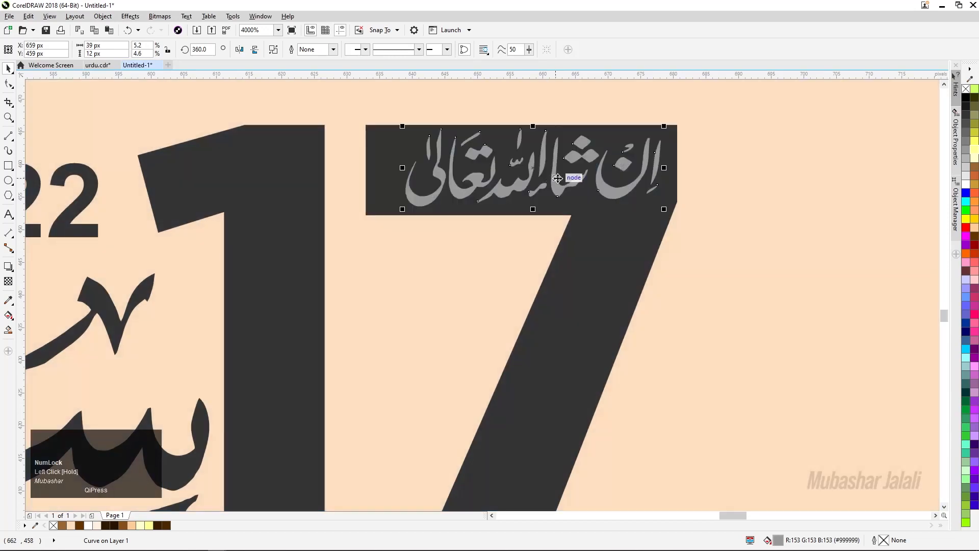
scroll(574, 178, "down", 2)
left_click(611, 229)
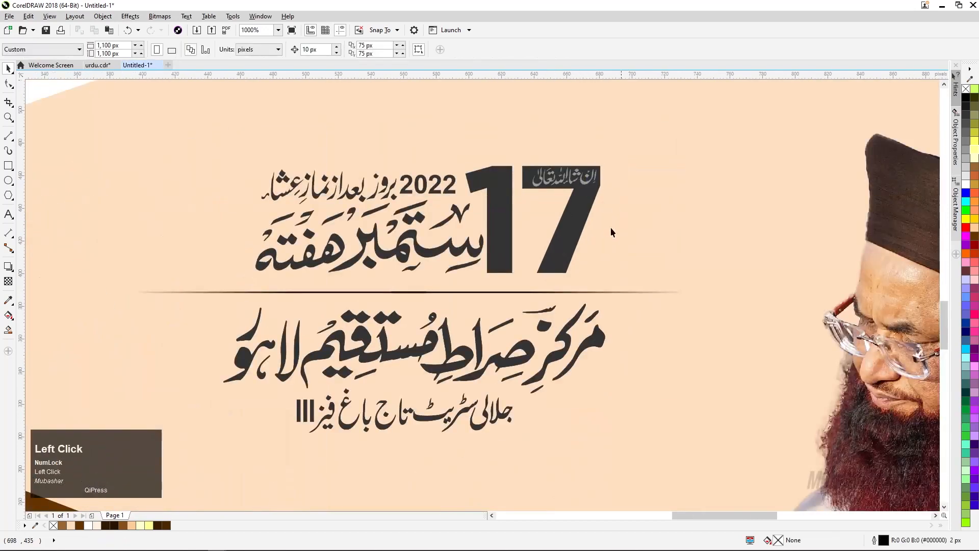
Recolour the venue and address lines below the divider brown (#874F17)
scroll(537, 240, "down", 2)
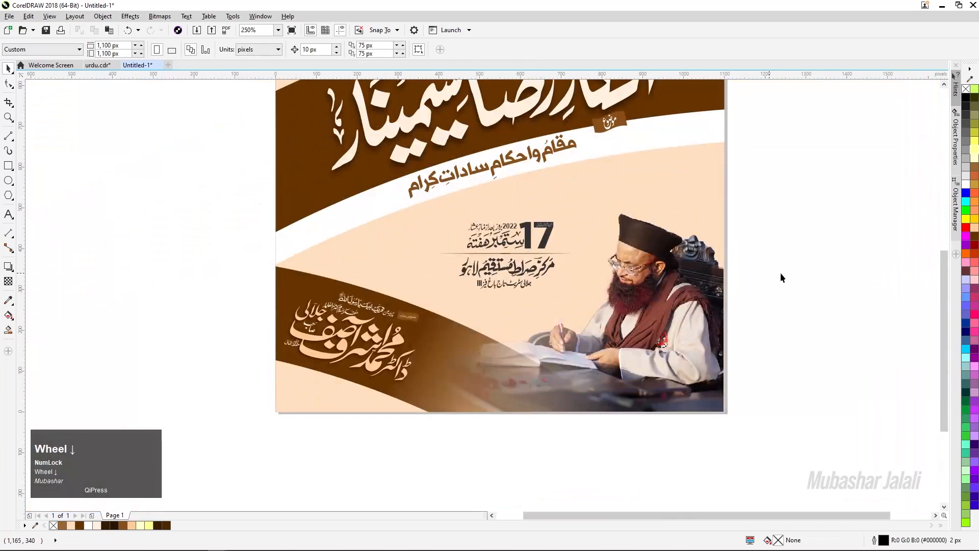
left_click_drag(803, 245, 445, 294)
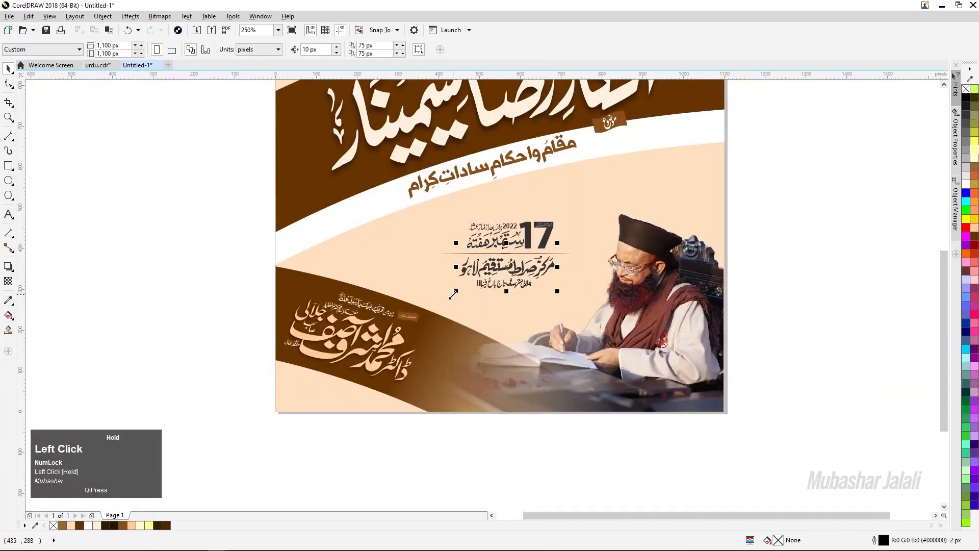
scroll(513, 284, "up", 1)
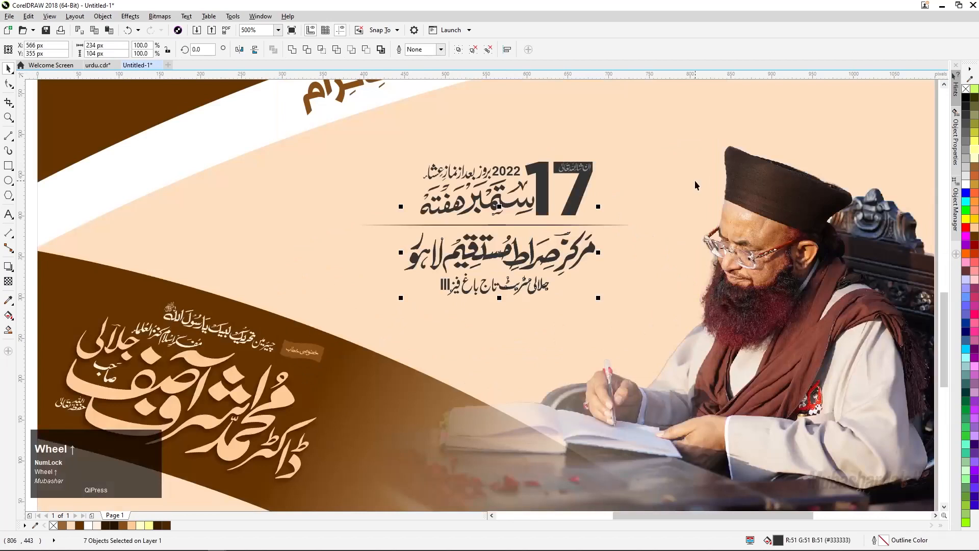
scroll(694, 179, "down", 1)
left_click_drag(849, 203, 546, 249)
scroll(604, 211, "up", 1)
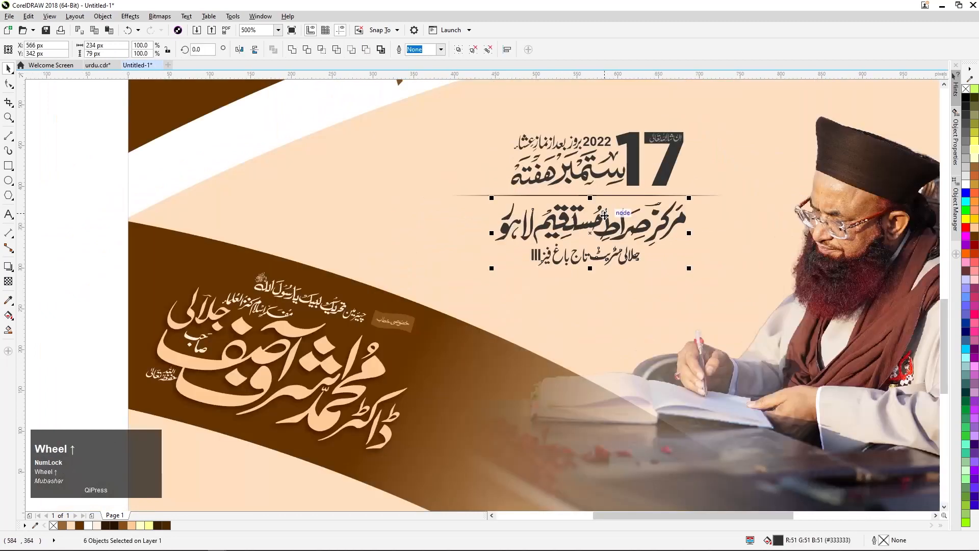
left_click(159, 525)
scroll(575, 232, "up", 2)
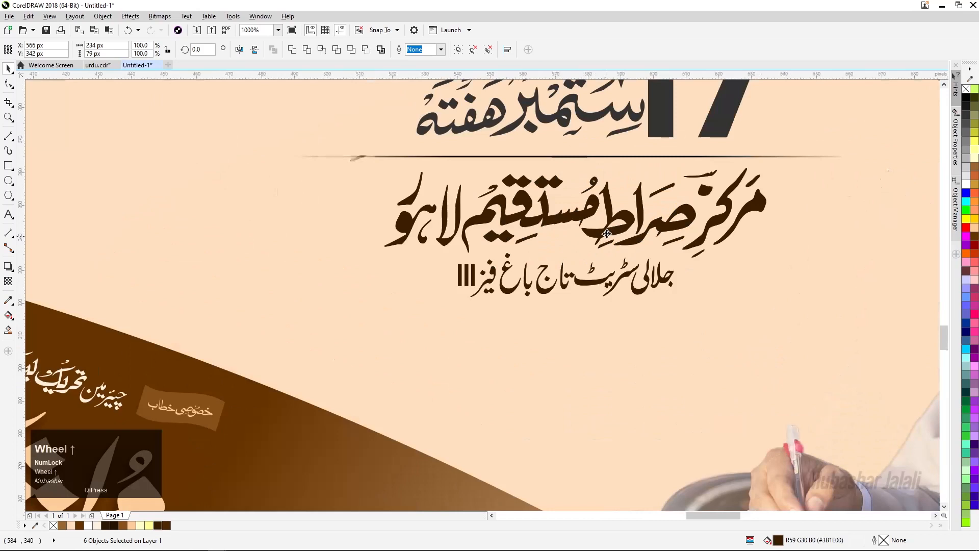
scroll(575, 232, "down", 2)
left_click(124, 526)
scroll(564, 233, "down", 1)
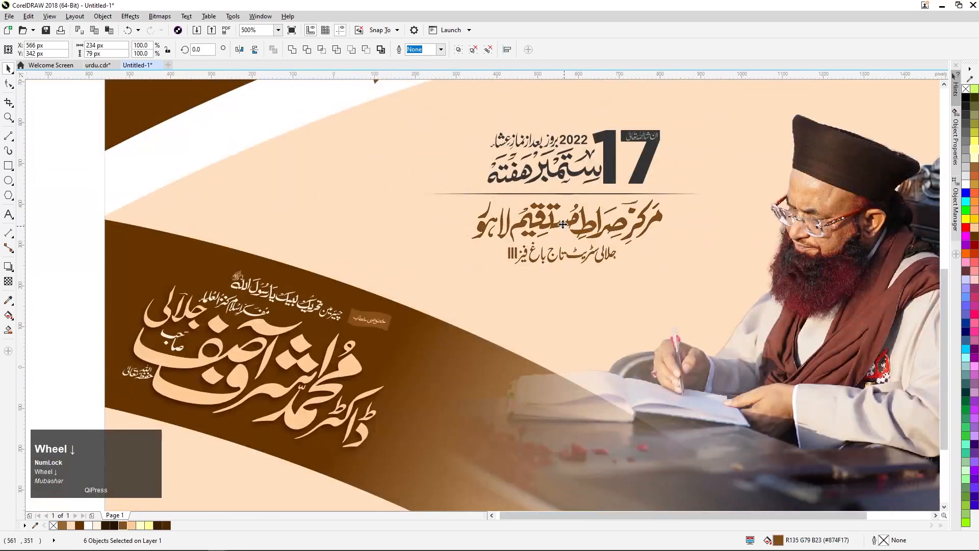
scroll(558, 215, "up", 1)
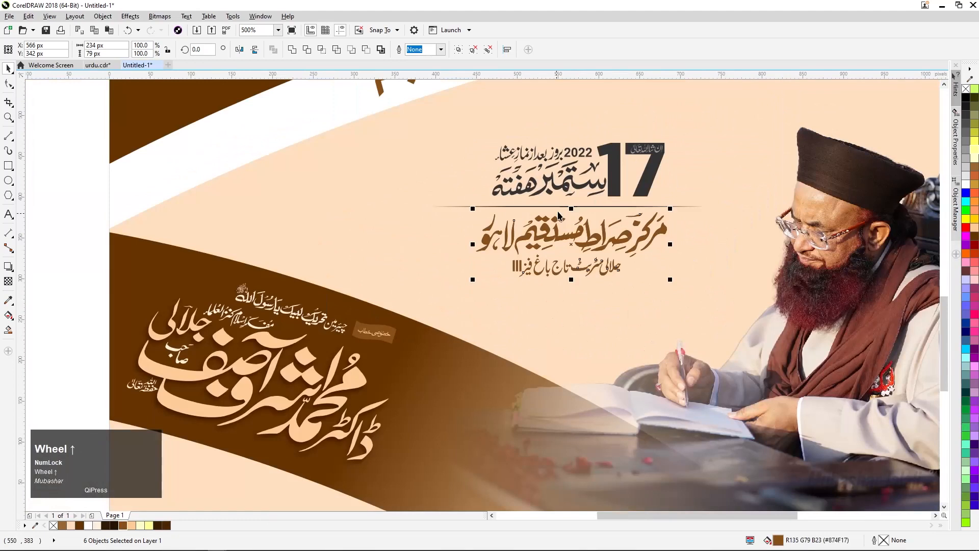
Fill the large 17 with very dark brown (#301800)
left_click(616, 192)
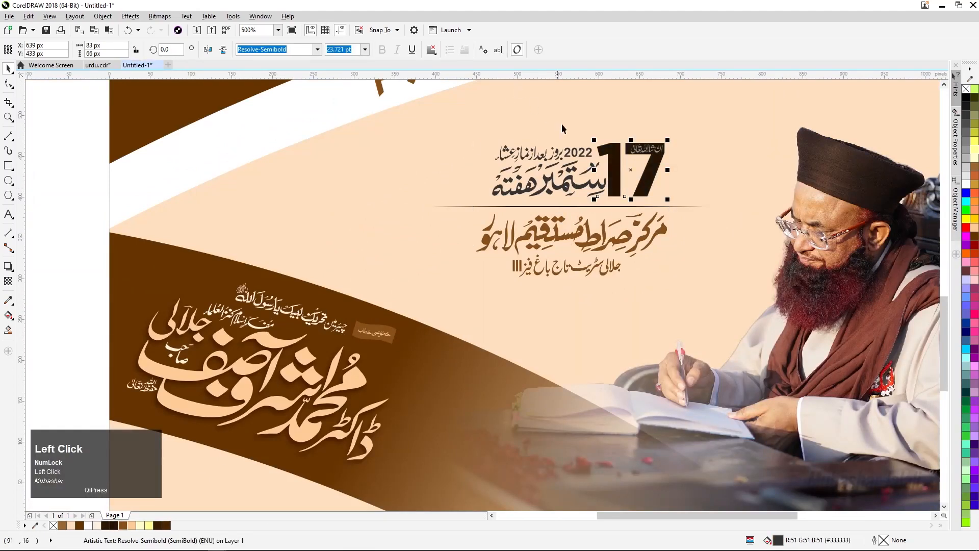
scroll(646, 158, "up", 2)
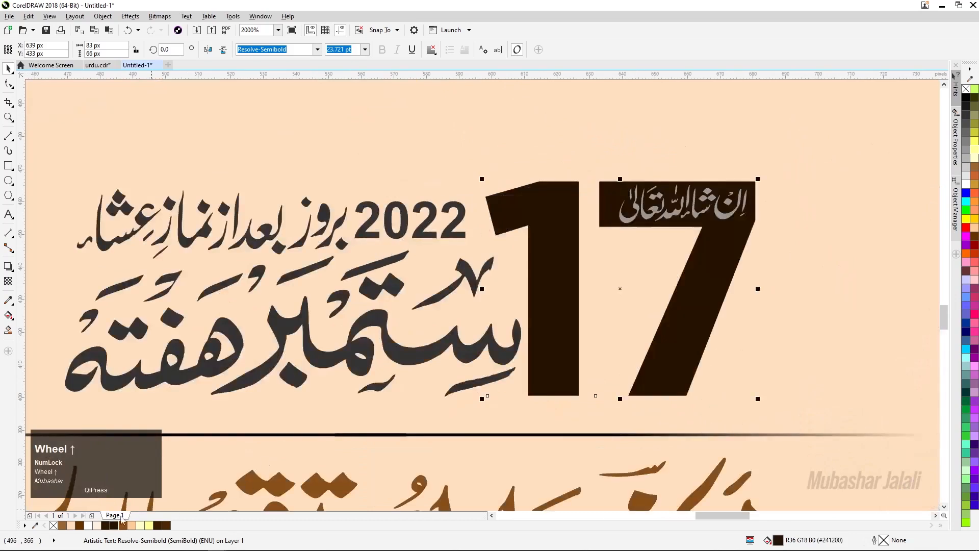
left_click(109, 525)
scroll(690, 173, "down", 2)
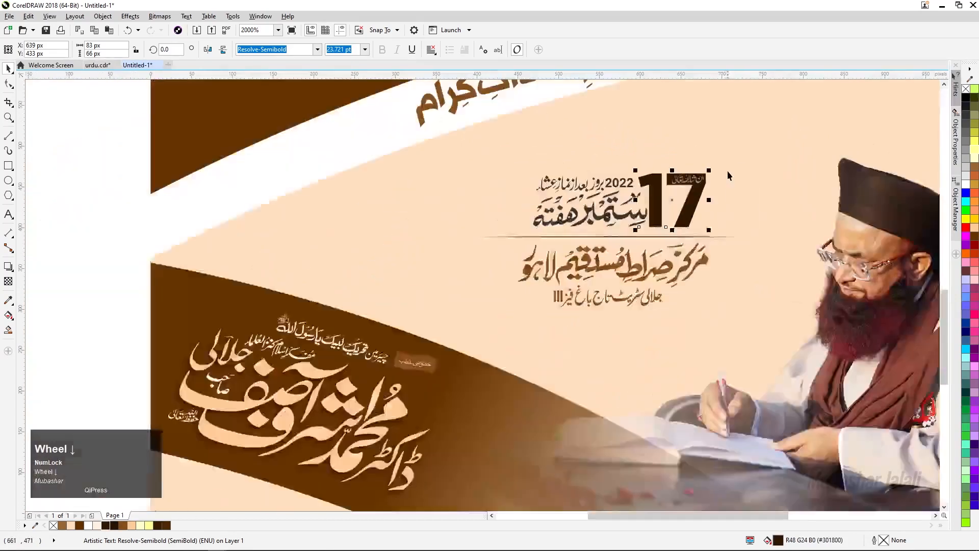
Make the small phrase inside the bar of the 7 white and shrink it slightly to 38 px wide
left_click(742, 159)
left_click_drag(740, 158, 669, 196)
left_click(965, 185)
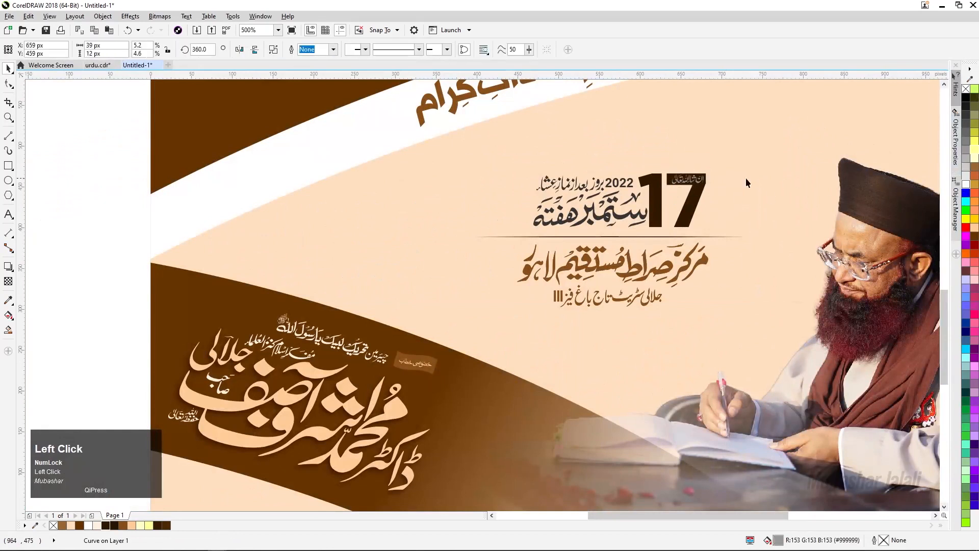
scroll(720, 173, "up", 3)
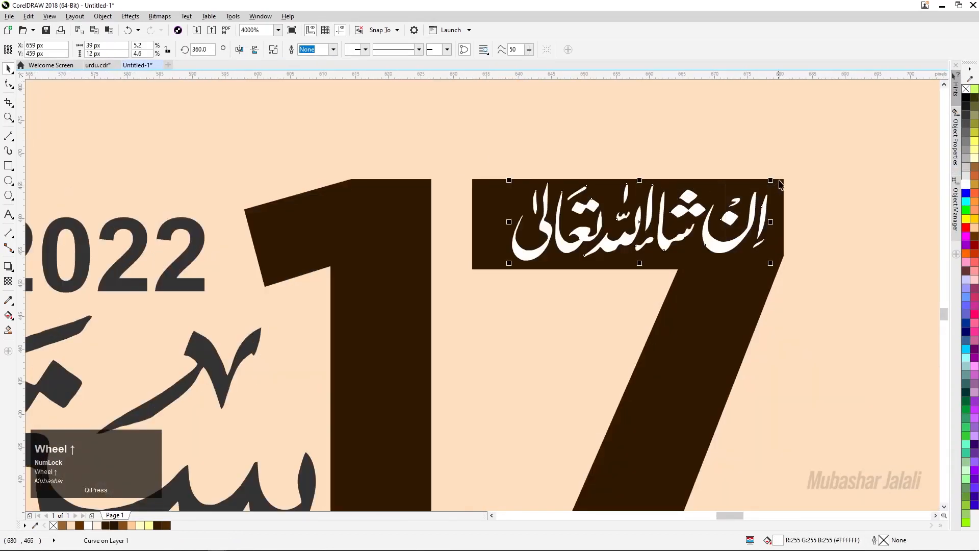
left_click_drag(772, 180, 768, 181)
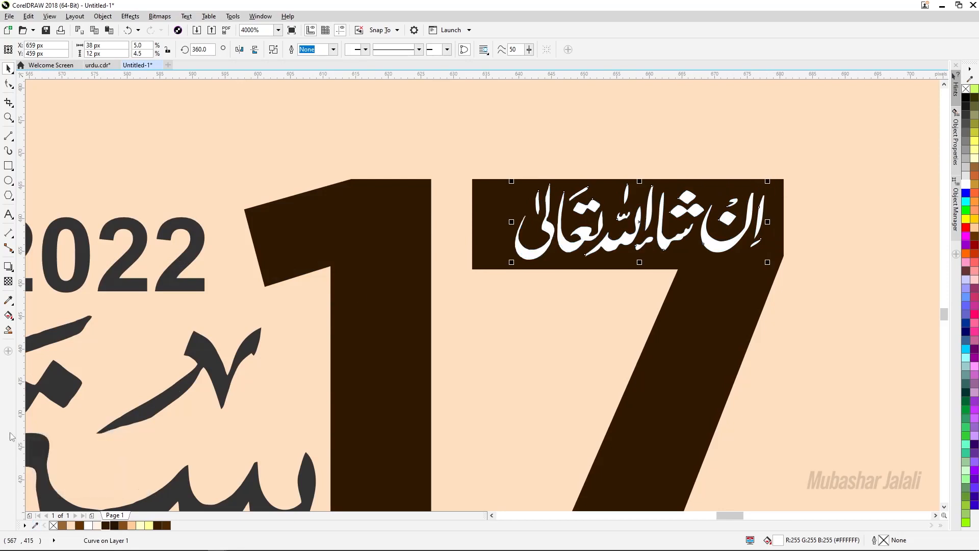
Recolour the small phrase inside the 7 with the background's cream (R255 G223 B191) using the Color Eyedropper
left_click(9, 301)
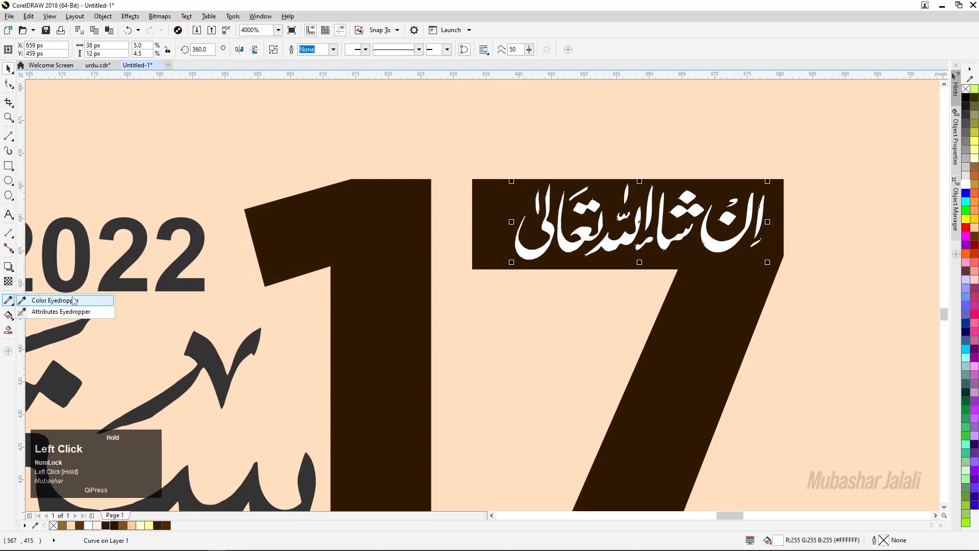
left_click(77, 300)
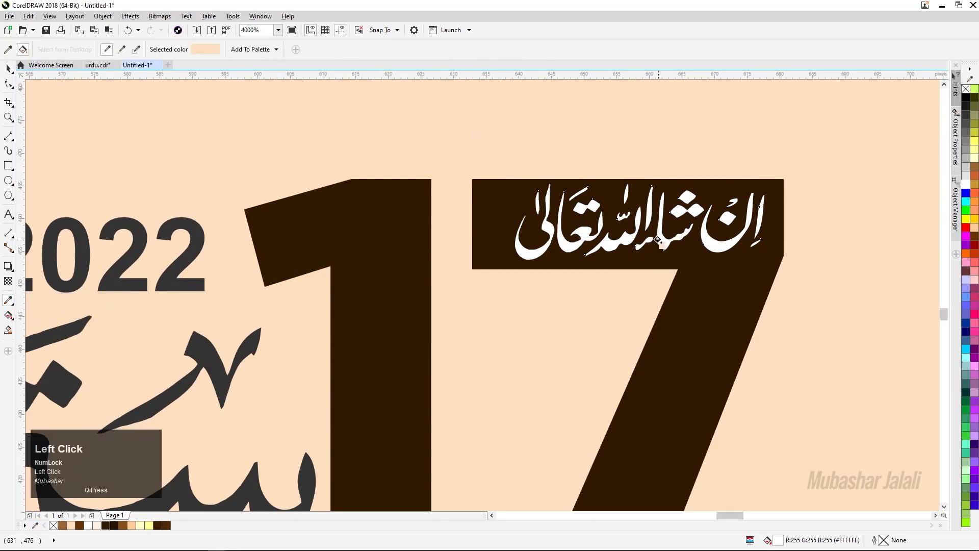
left_click(657, 242)
key("ctrl+z")
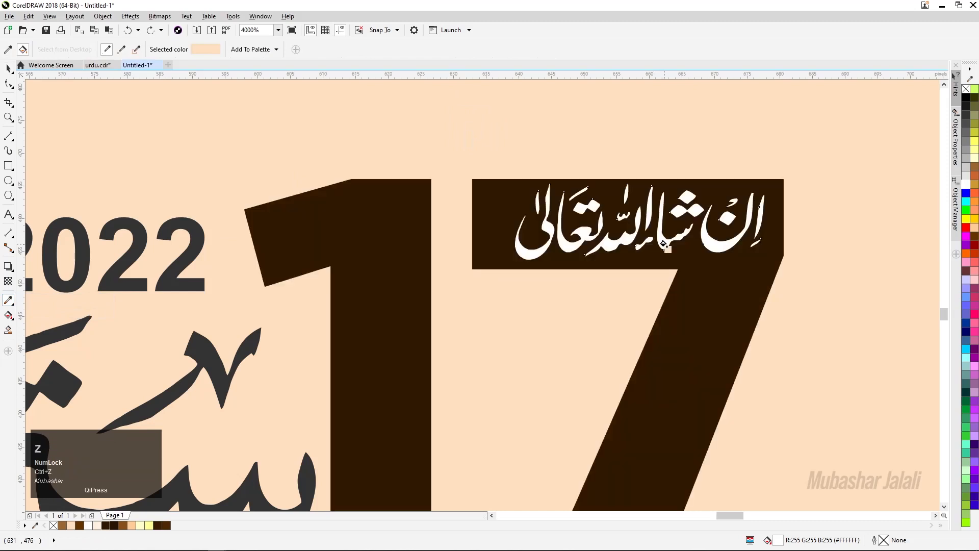
left_click(748, 247)
scroll(748, 247, "down", 2)
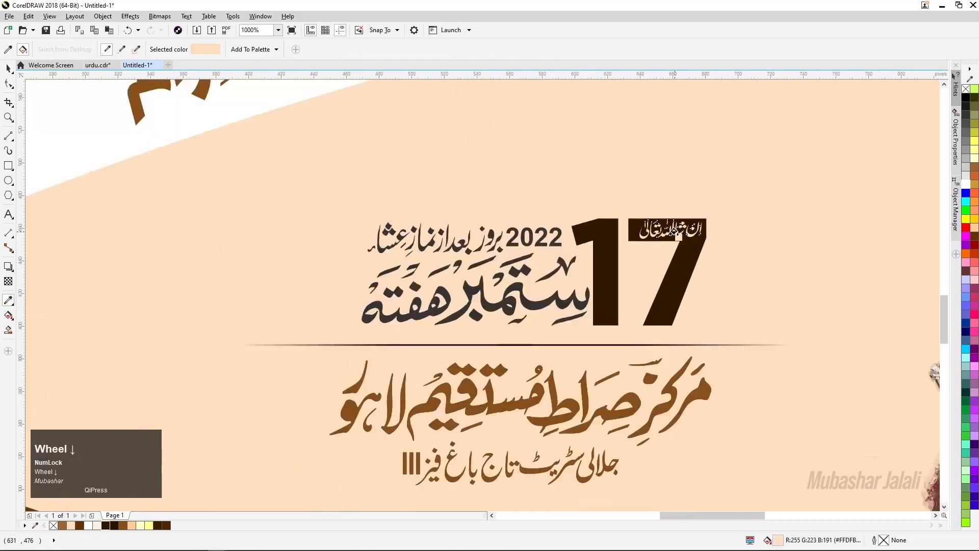
scroll(676, 229, "down", 1)
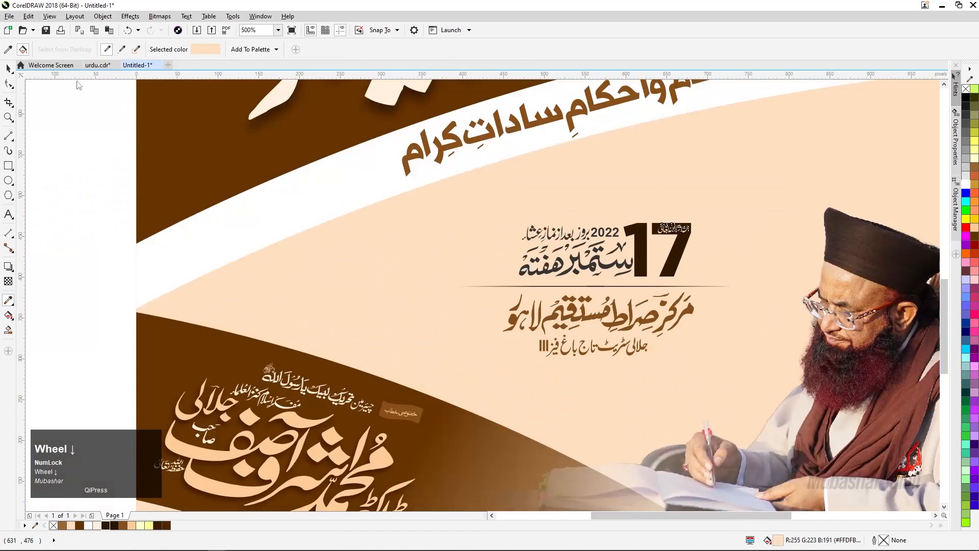
left_click(8, 68)
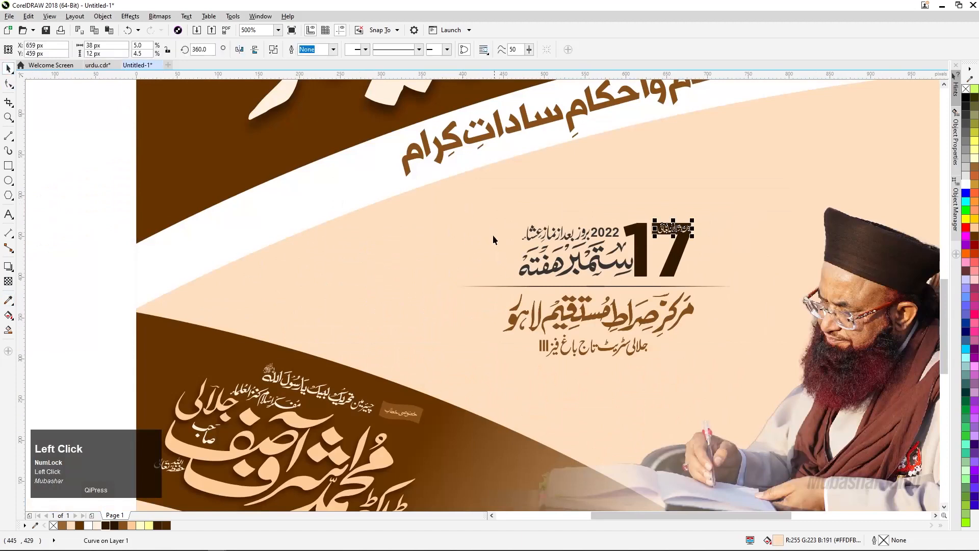
Fill the month, year and time lettering beside the 17 with brown (#874F17)
left_click_drag(483, 213, 644, 289)
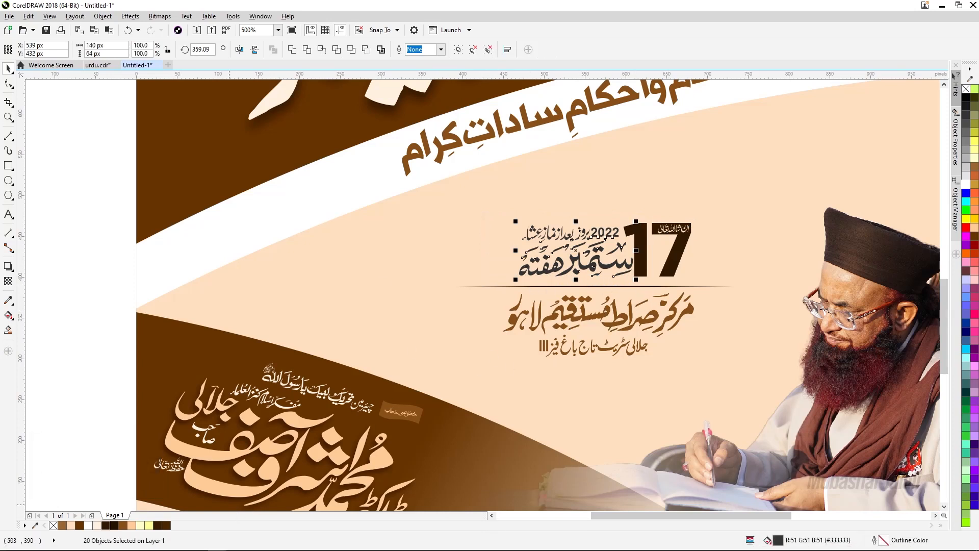
left_click(119, 525)
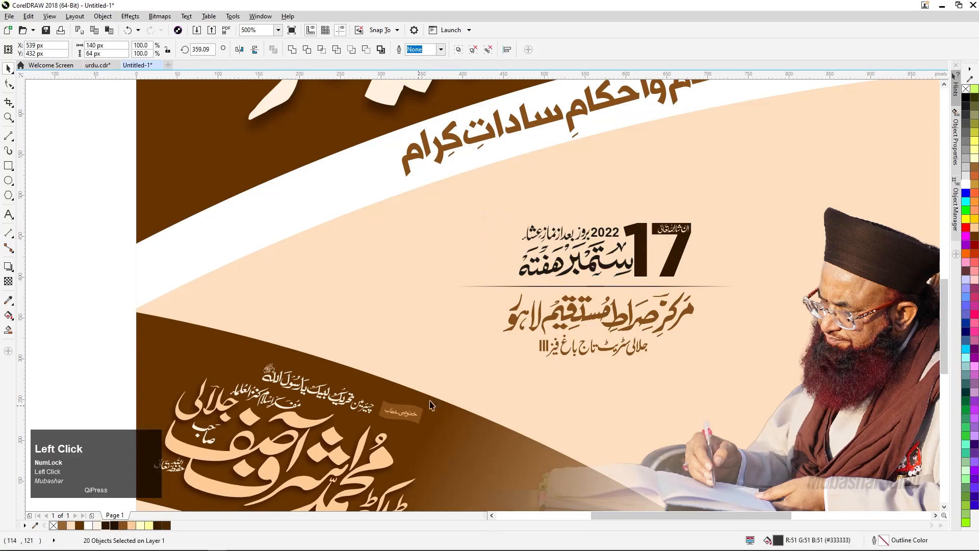
left_click(127, 526)
scroll(553, 378, "up", 1)
scroll(553, 379, "down", 1)
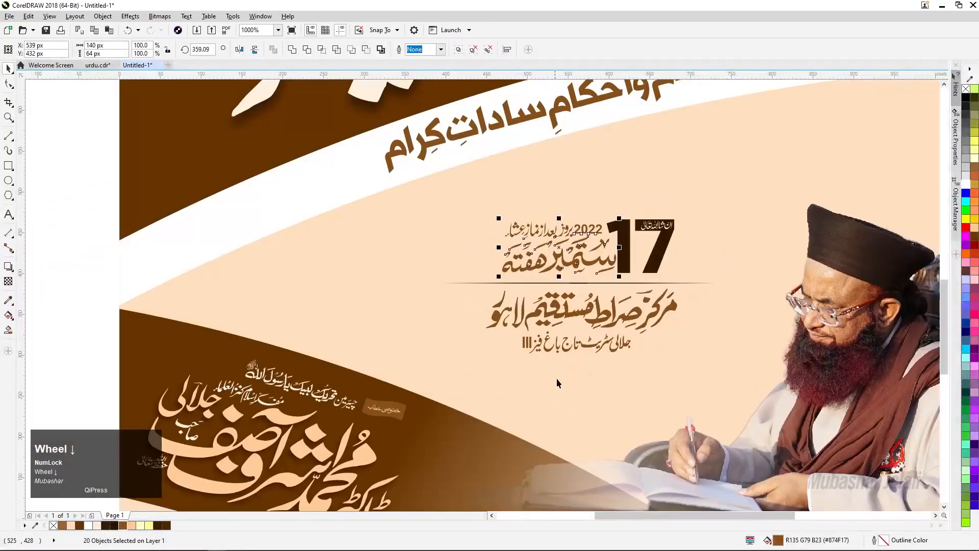
Fill only the large venue line under the divider with dark brown, leaving the smaller address line out
left_click(607, 326)
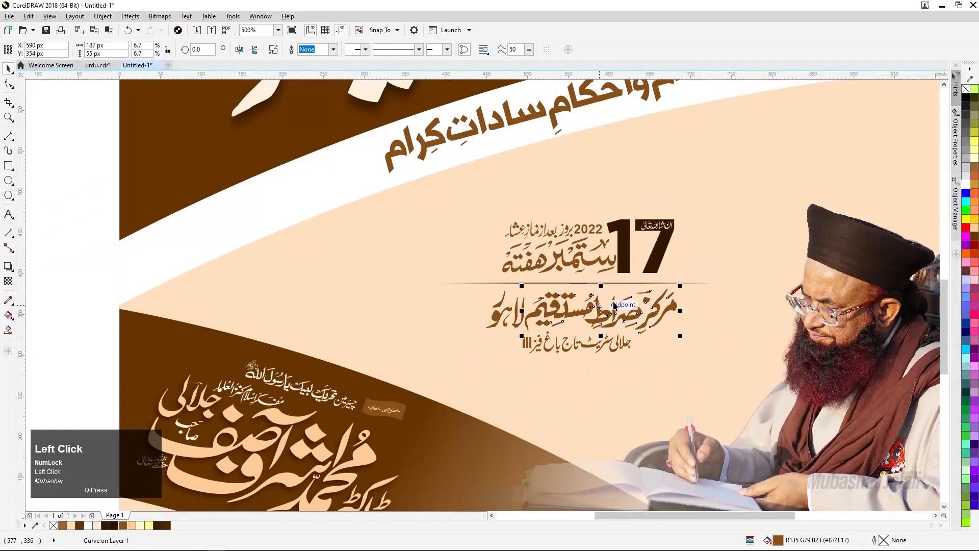
left_click_drag(722, 283, 457, 335)
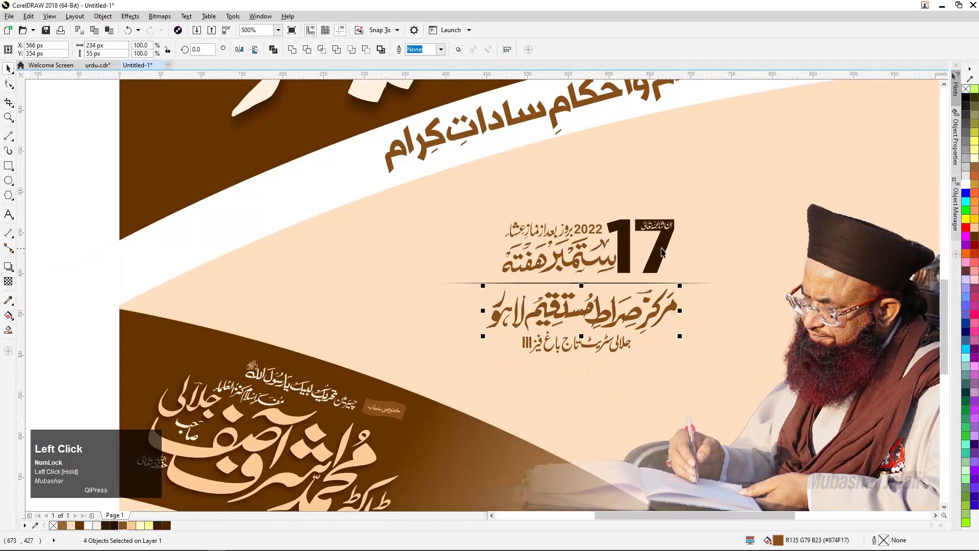
left_click(158, 525)
left_click(617, 357)
scroll(596, 352, "up", 2)
scroll(596, 352, "down", 2)
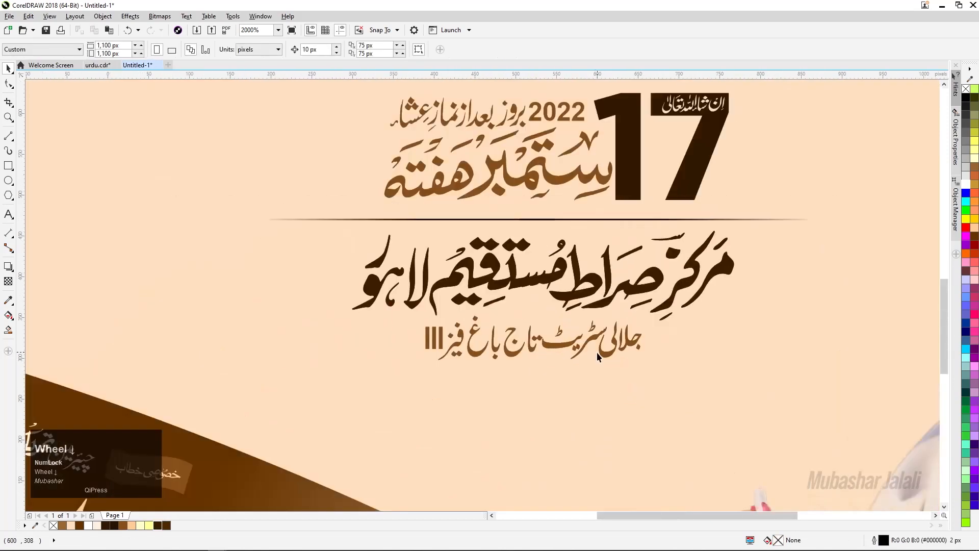
scroll(589, 226, "up", 1)
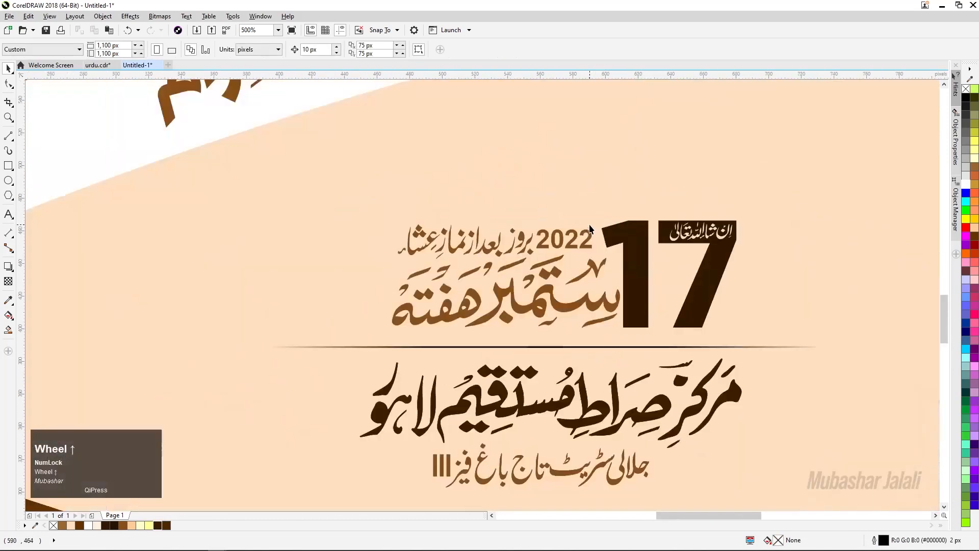
Give the divider line a brown (#874F17) fill and outline, and view the whole poster with nothing selected
left_click(653, 346)
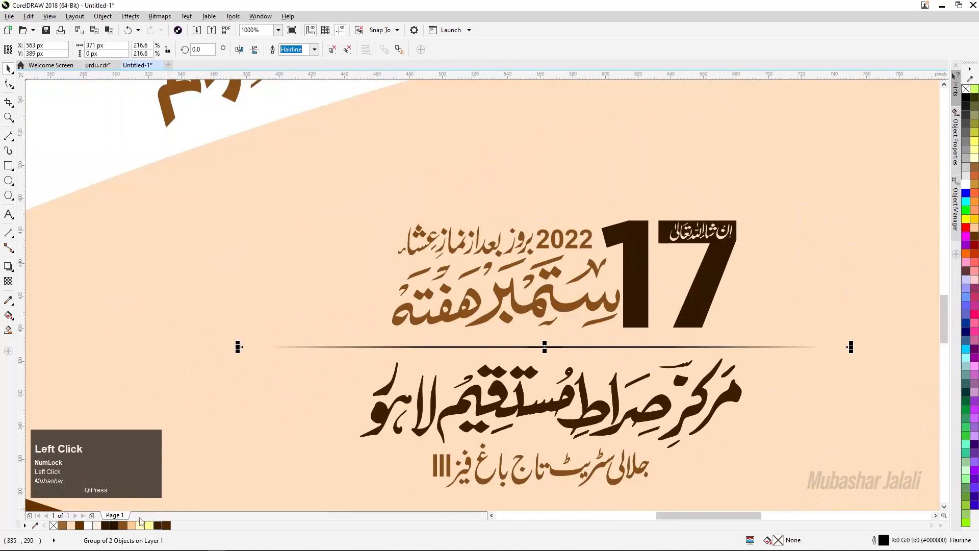
left_click(121, 525)
right_click(121, 525)
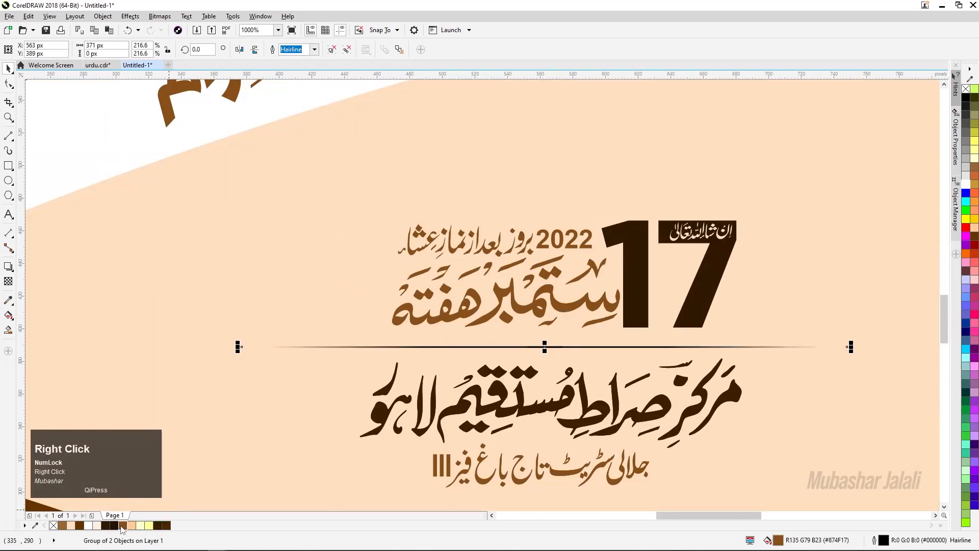
scroll(448, 312, "down", 3)
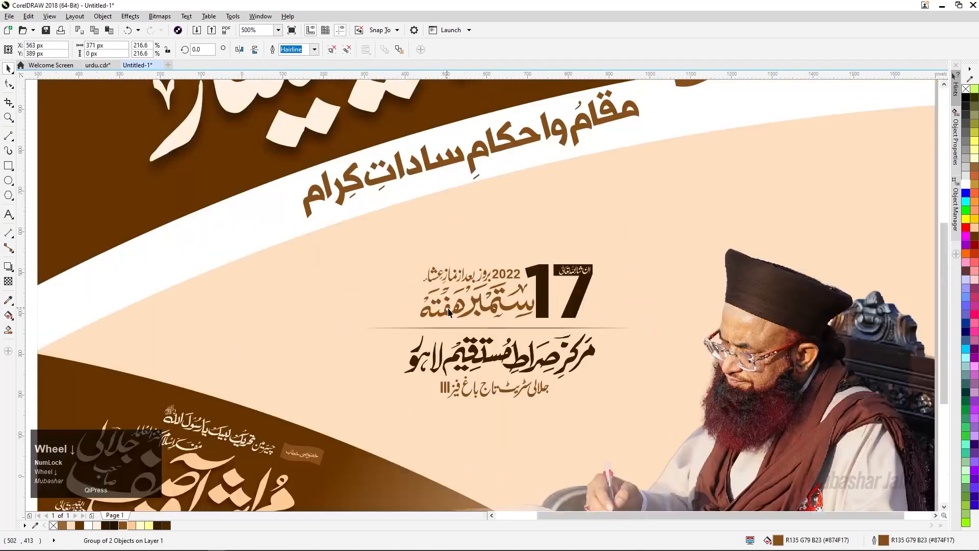
key("F4")
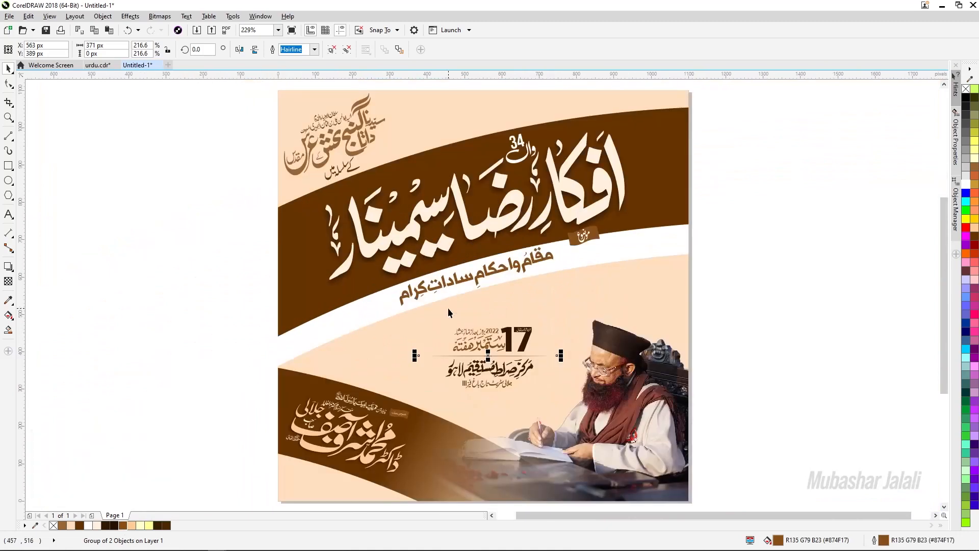
left_click(650, 320)
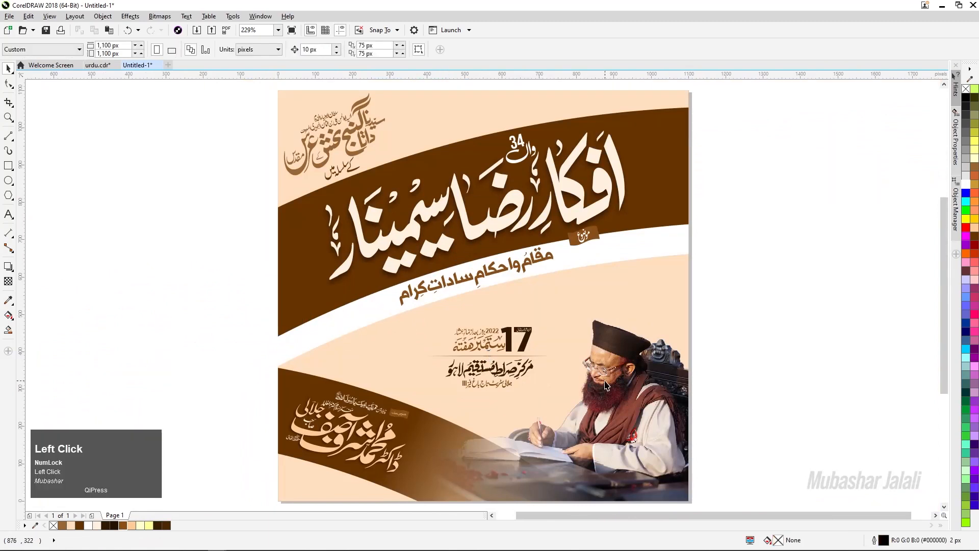
Unlock the speaker photo bitmap and select the cream PowerClip background rectangle
scroll(598, 360, "down", 5)
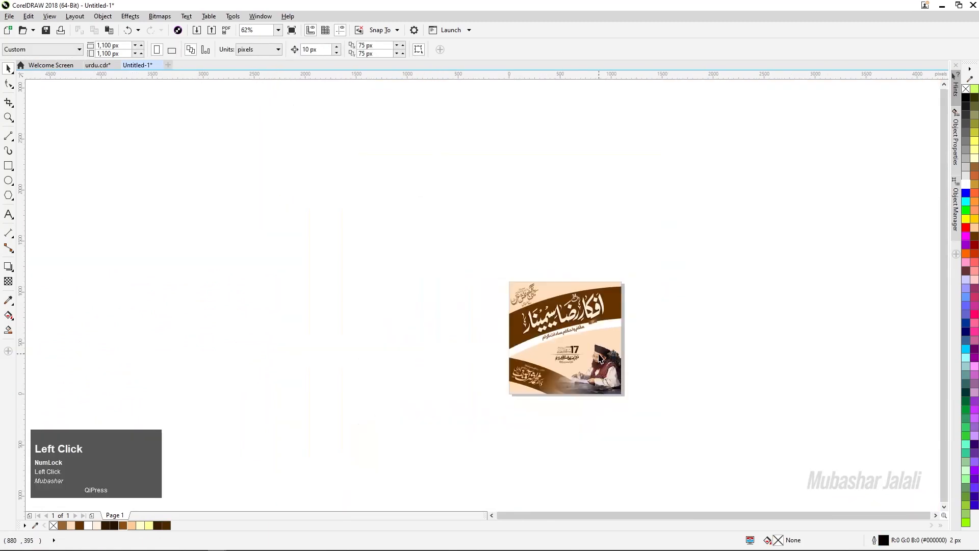
scroll(600, 359, "up", 6)
right_click(605, 244)
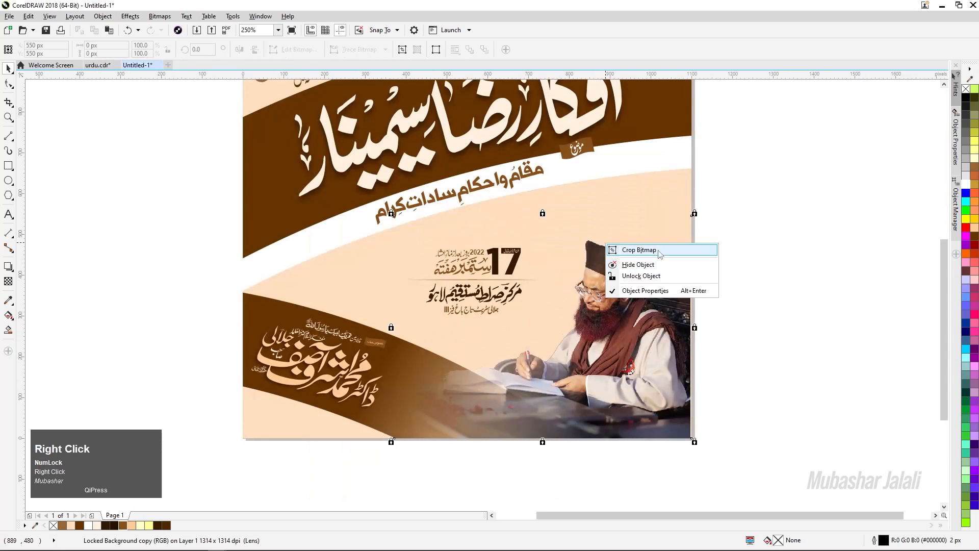
left_click(730, 275)
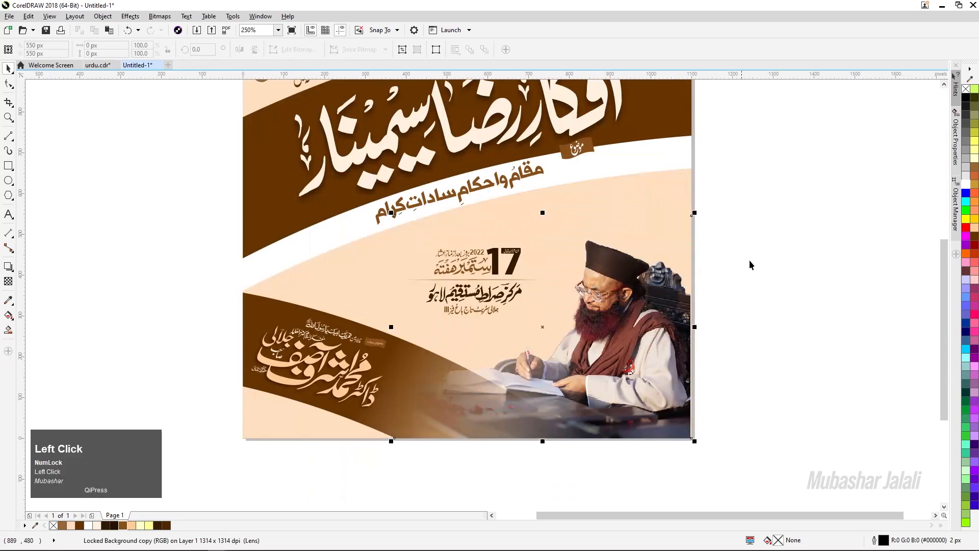
left_click(659, 187)
left_click(817, 327)
left_click(642, 194)
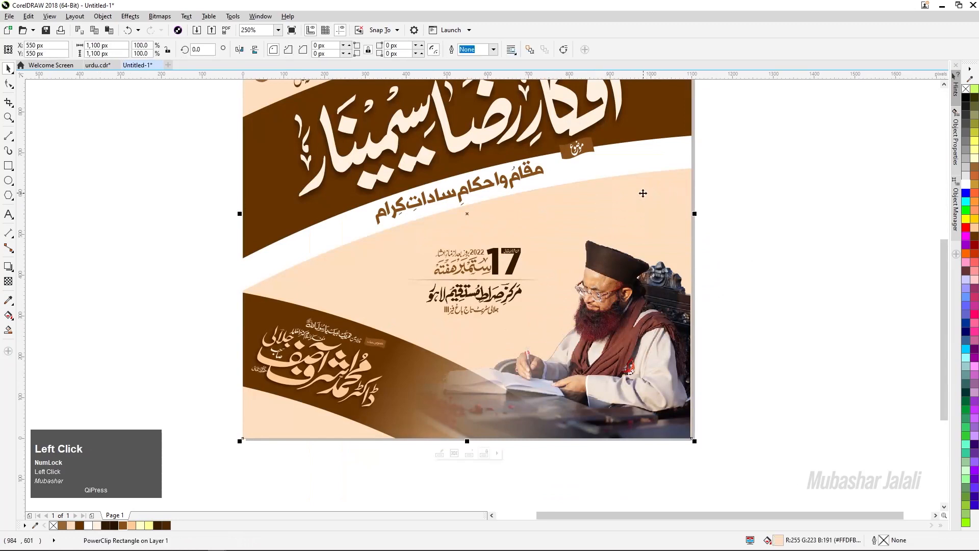
Apply a diagonal fountain fill to the background rectangle, from white at its lower-right corner to cream toward the upper left
key("g")
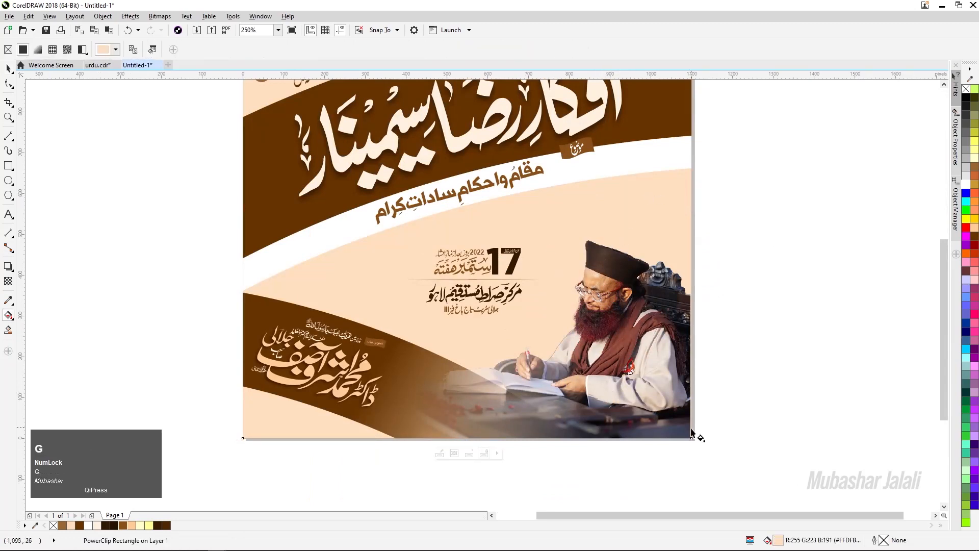
left_click_drag(690, 439, 493, 242)
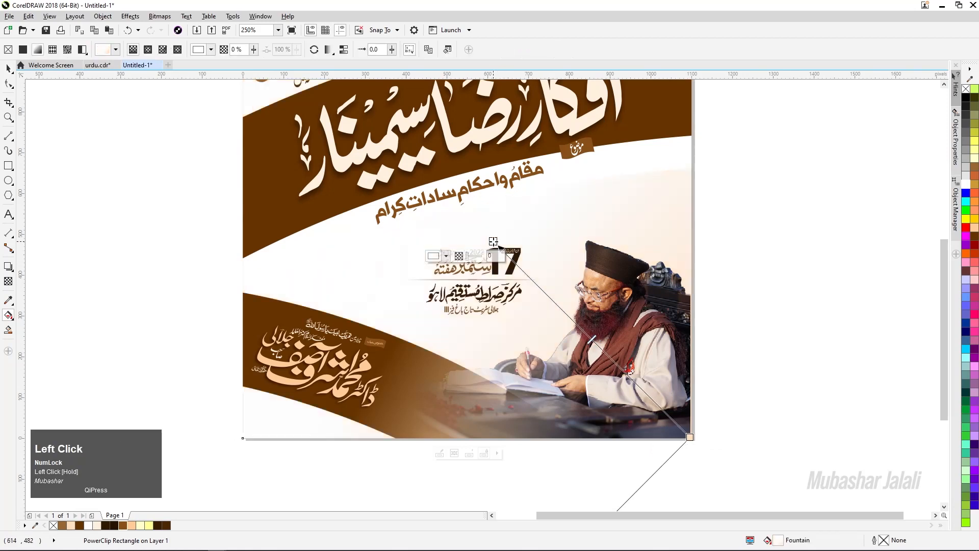
left_click(315, 49)
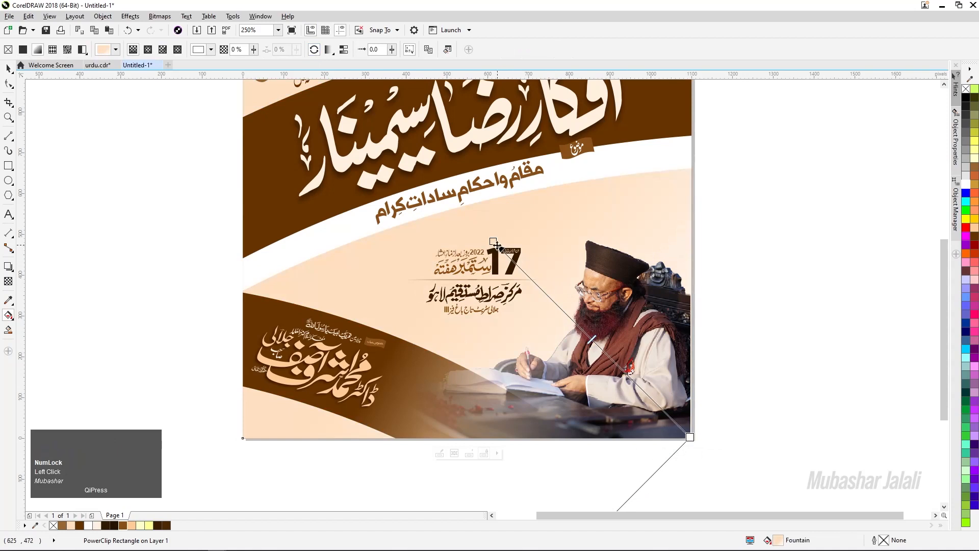
left_click_drag(493, 240, 463, 203)
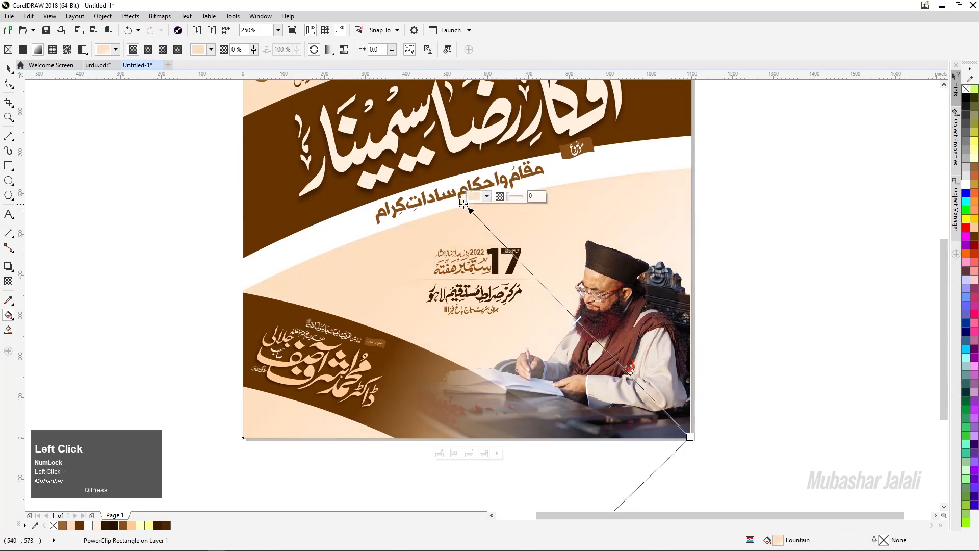
left_click_drag(463, 203, 437, 167)
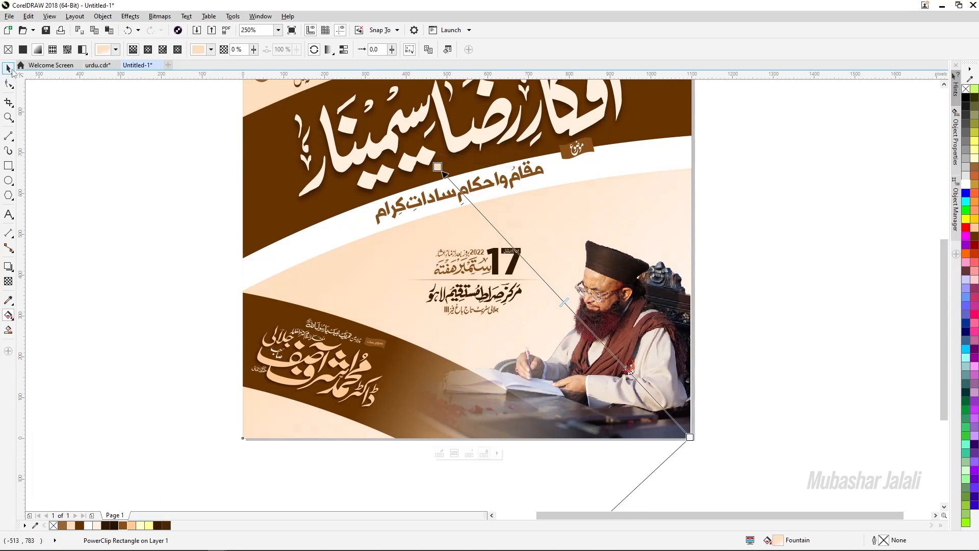
left_click(9, 69)
Enlarge the date and venue lettering slightly about its centre, to about 381 × 168 px, and deselect it
left_click_drag(288, 276, 195, 222)
left_click_drag(190, 215, 550, 329)
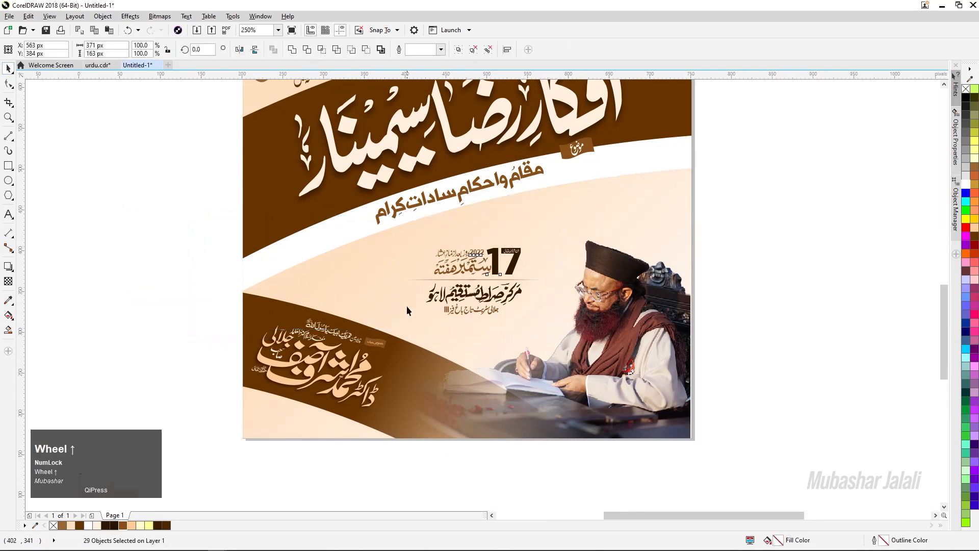
scroll(406, 305, "up", 2)
left_click_drag(383, 332, 379, 335)
scroll(436, 264, "down", 2)
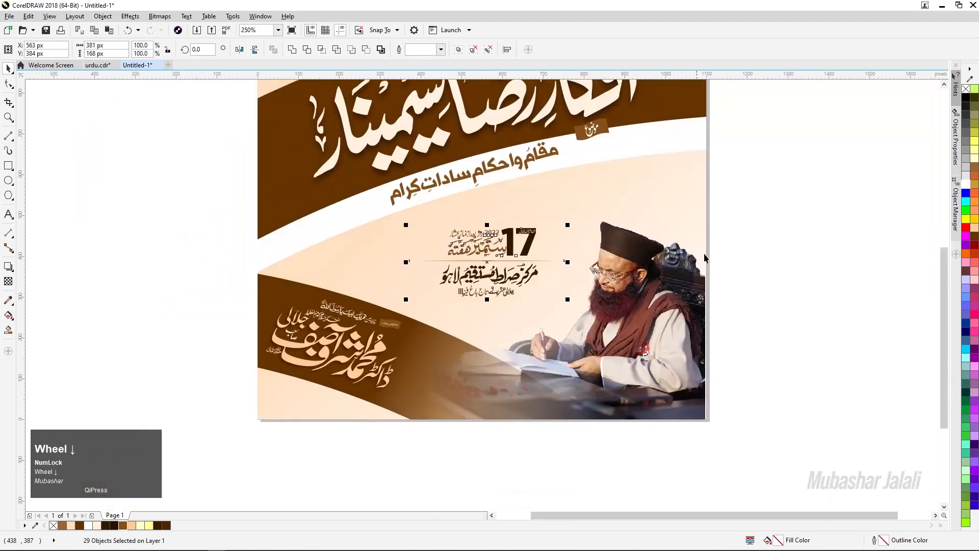
left_click(356, 428)
Fill the small lettering on the brown tag above the speaker's name with white
scroll(266, 418, "up", 1)
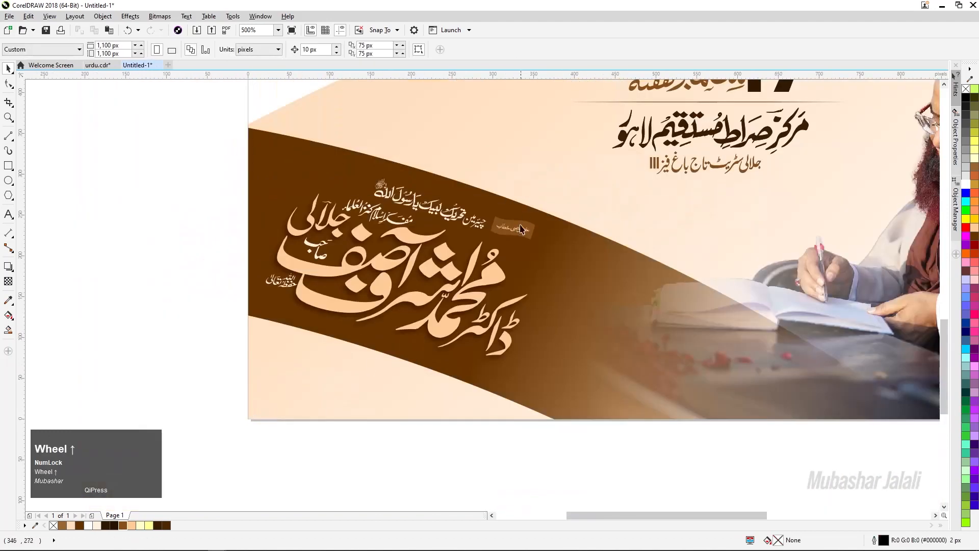
scroll(520, 229, "up", 2)
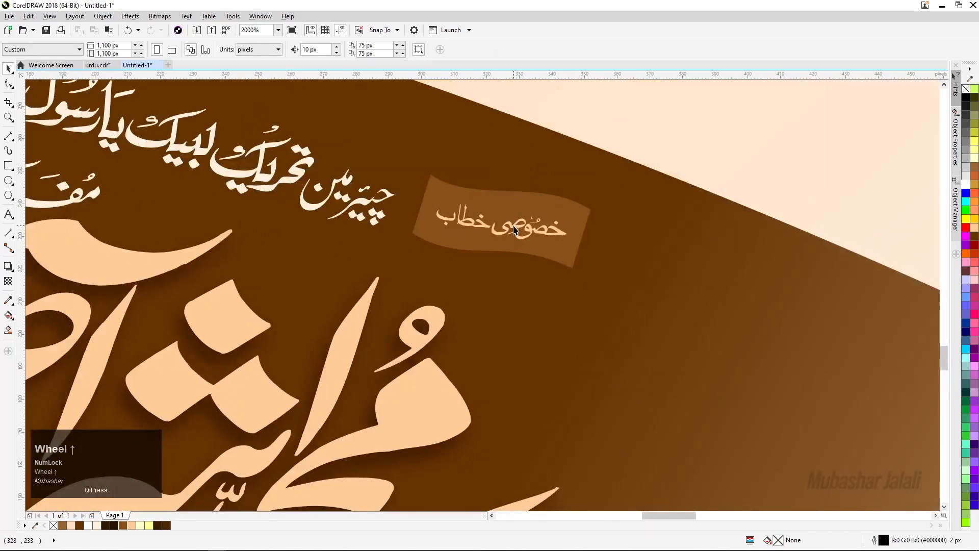
left_click(515, 230)
left_click(966, 185)
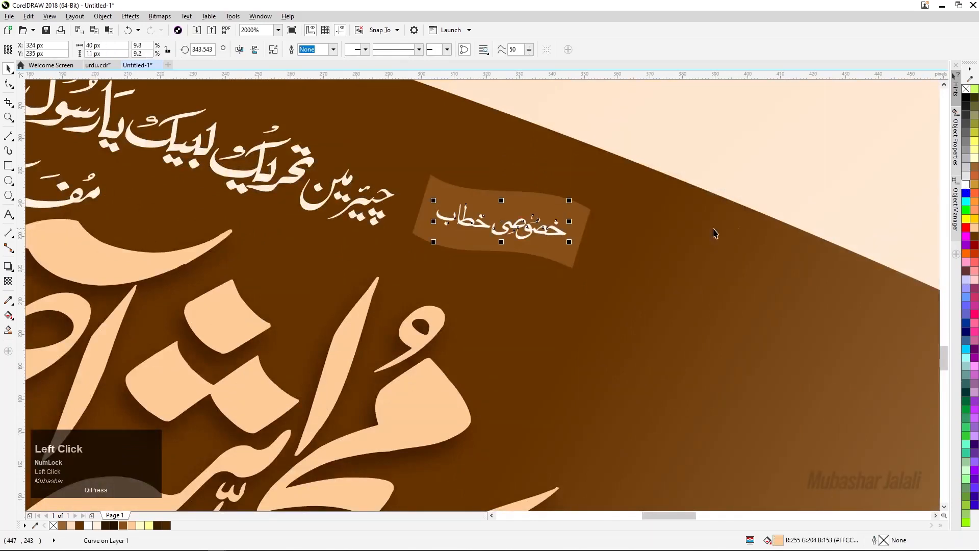
Give the brown tag above the speaker's name a preset perspective drop shadow cast to the right, with opacity 22 and feathering 2
left_click(559, 256)
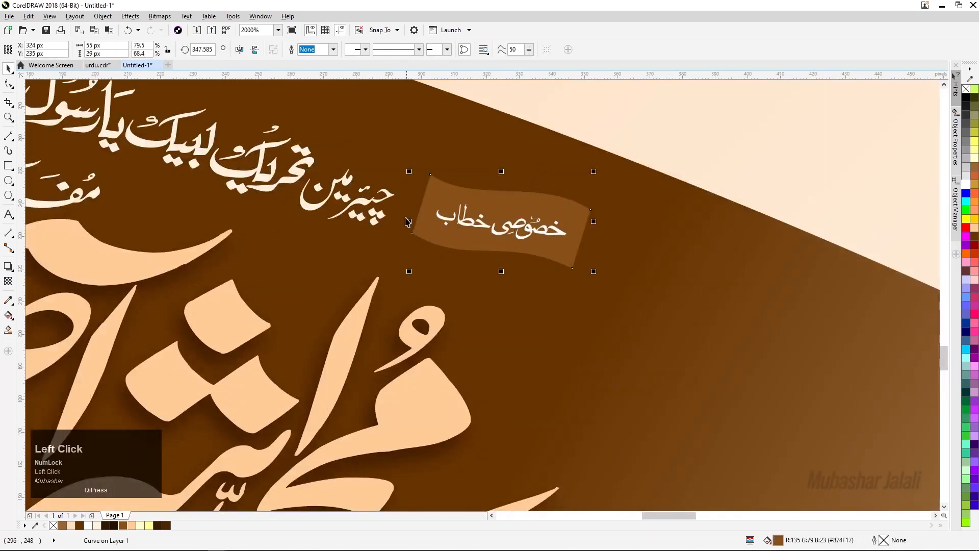
left_click(9, 265)
left_click(30, 55)
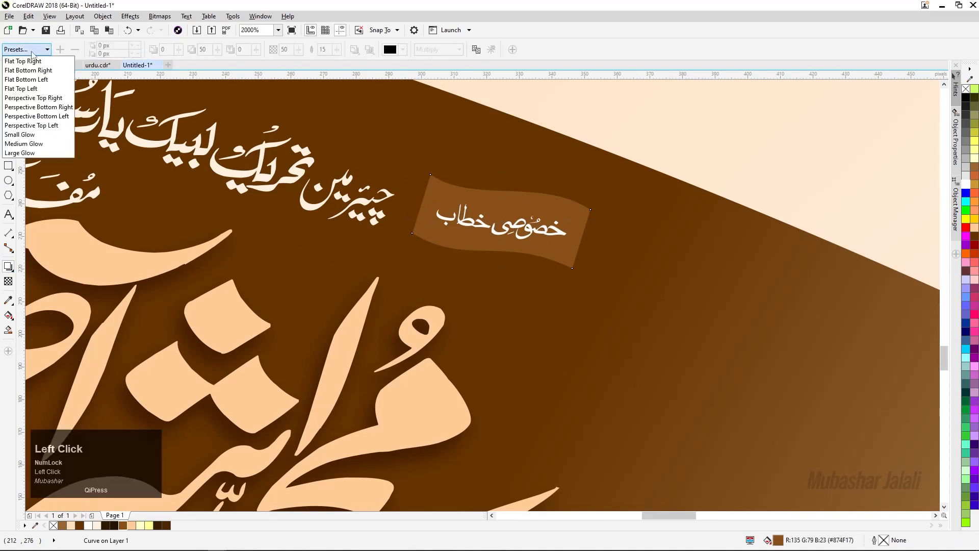
left_click(37, 106)
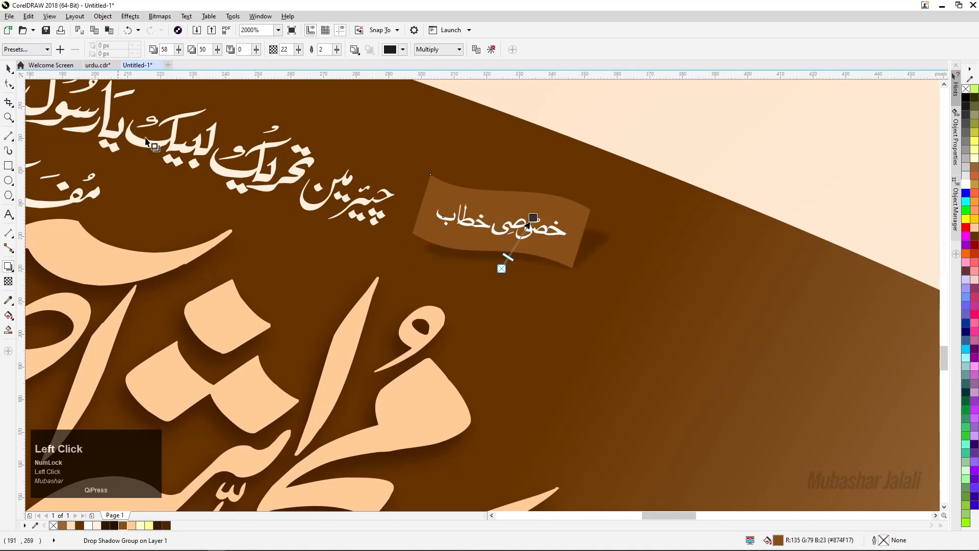
scroll(559, 260, "down", 3)
scroll(559, 260, "up", 3)
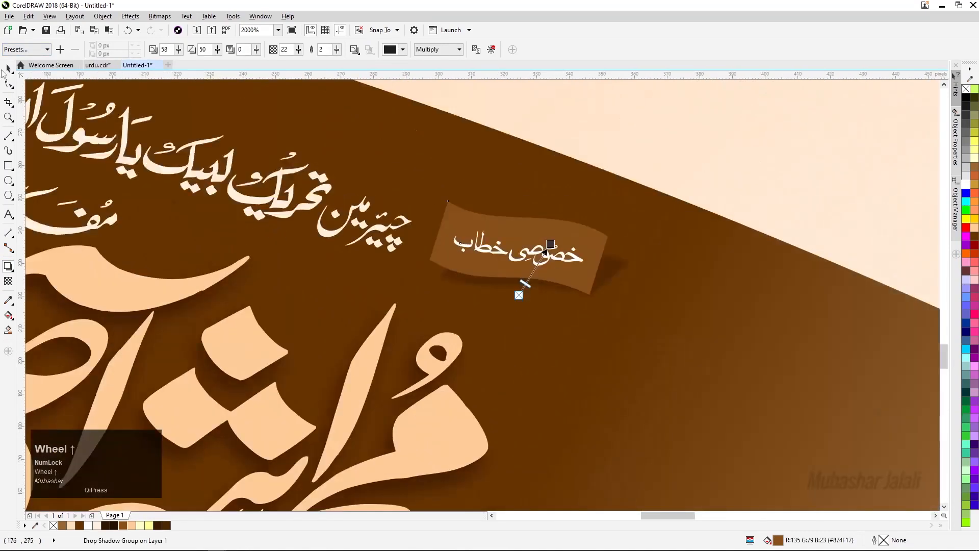
scroll(546, 251, "down", 3)
key("F4")
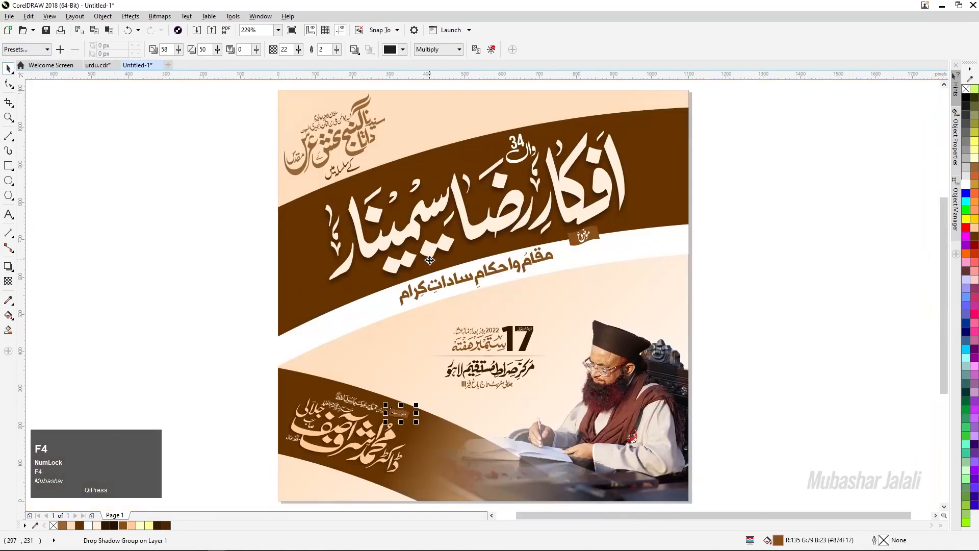
left_click(115, 351)
Examine the whole poster in full-screen preview, then the speaker-name and date areas up close
scroll(399, 452, "up", 3)
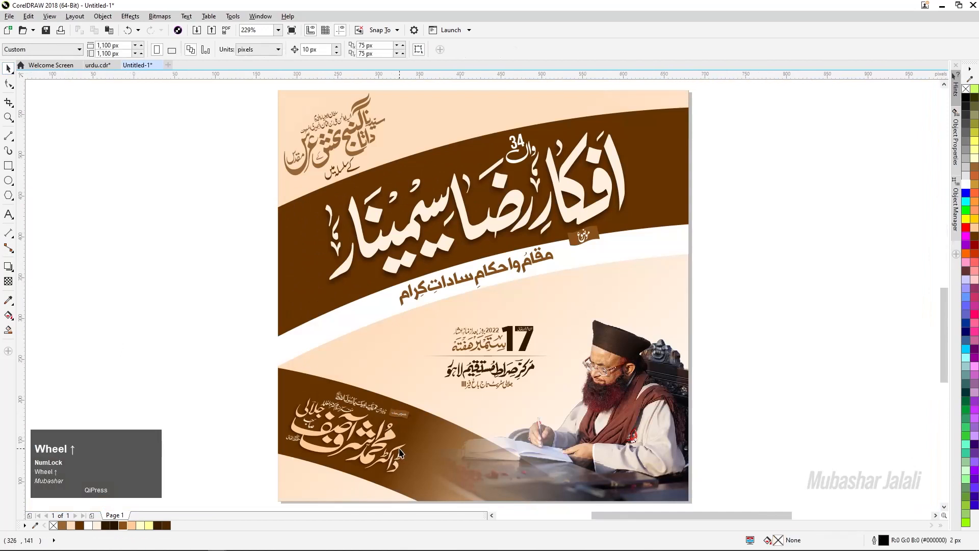
scroll(374, 340, "down", 3)
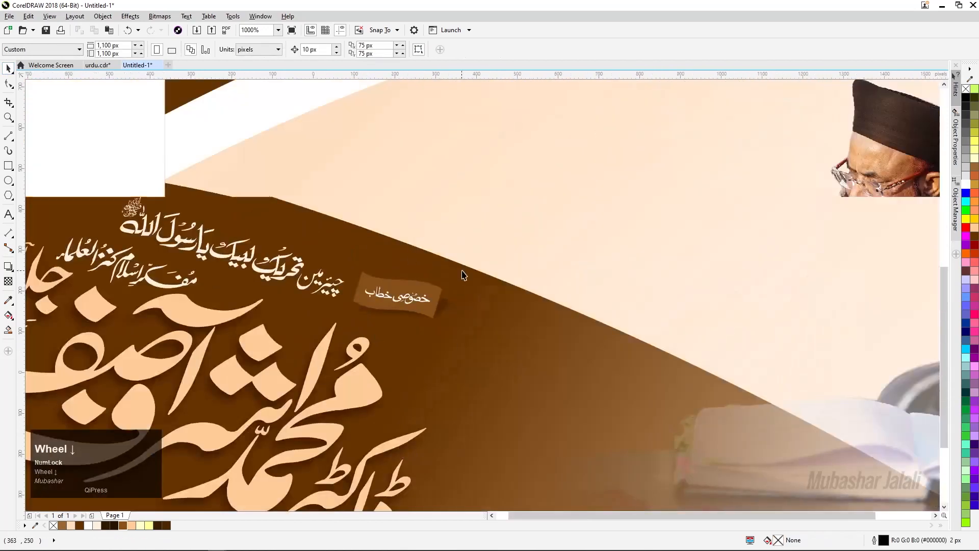
key("F4")
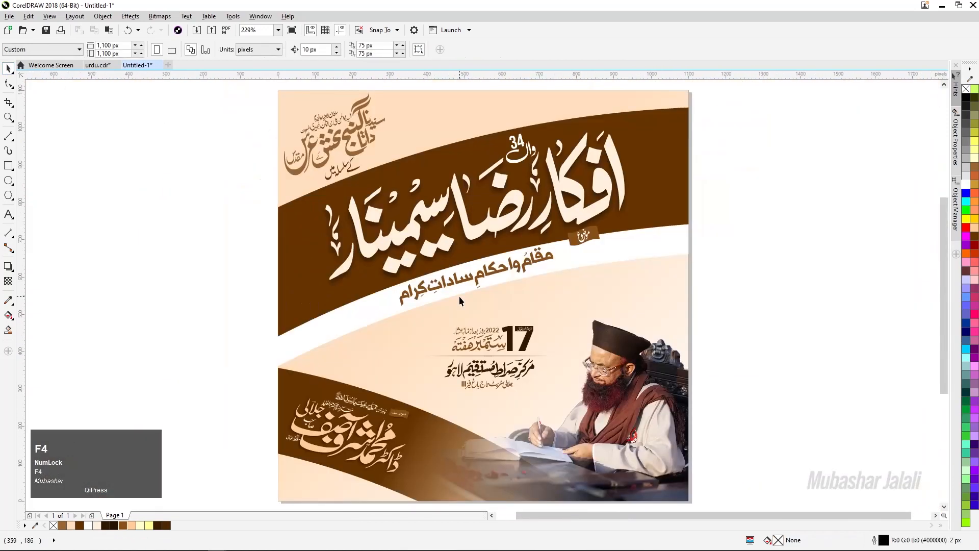
key("F9")
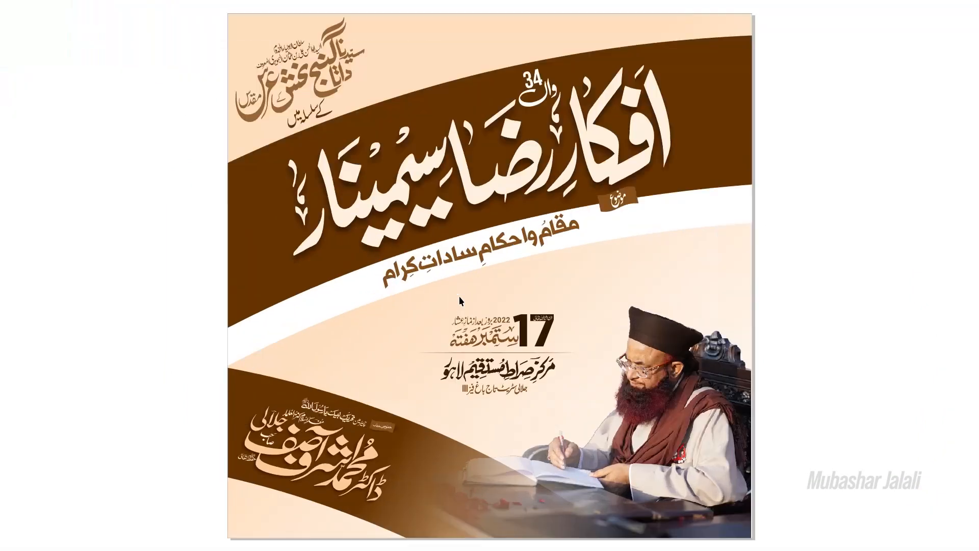
left_click(372, 441)
scroll(400, 414, "up", 3)
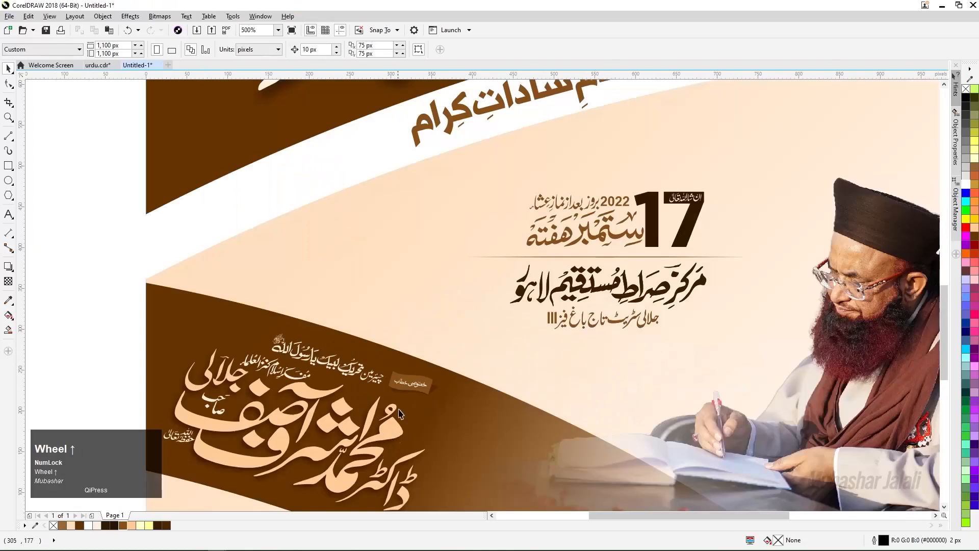
scroll(401, 414, "up", 4)
Lock the speaker photo bitmap and the cream background rectangle behind the design
left_click(682, 201)
scroll(682, 203, "down", 8)
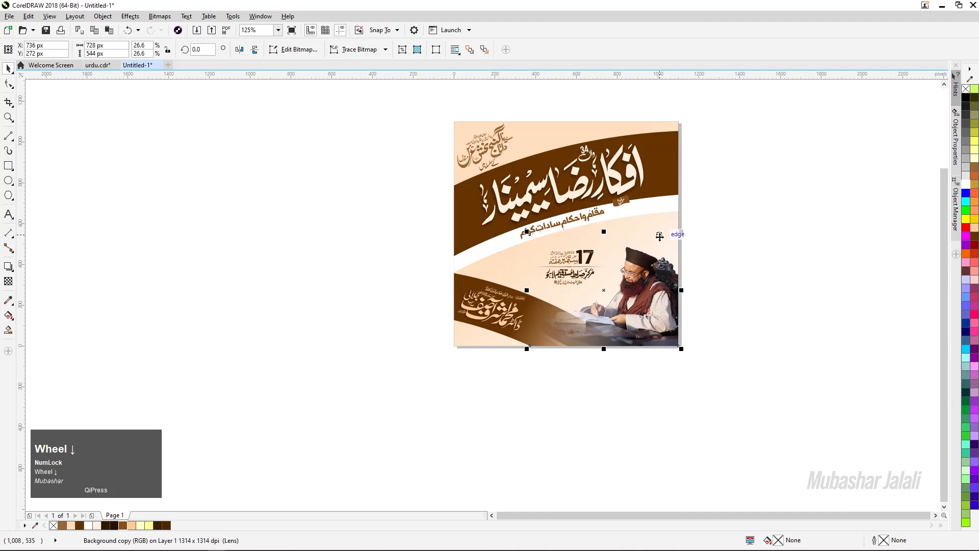
right_click(661, 275)
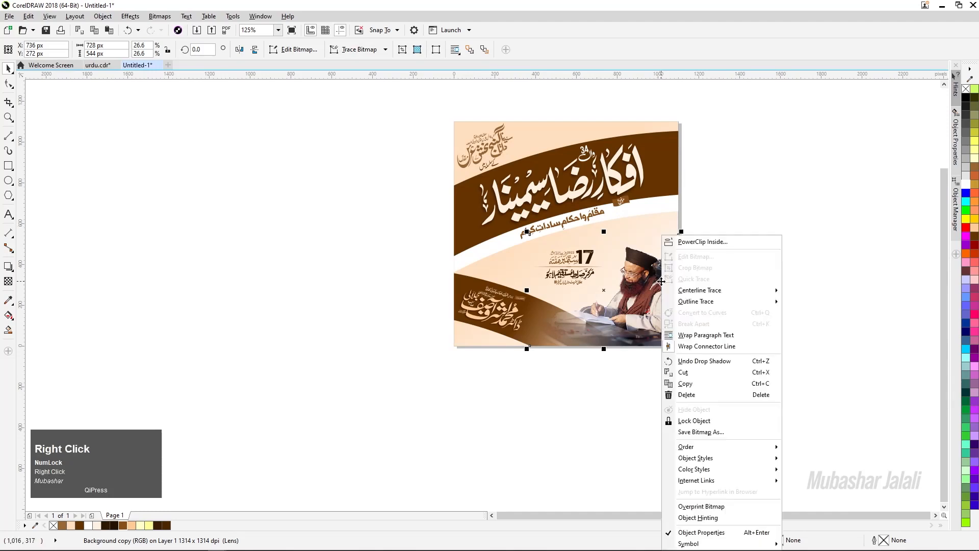
left_click(689, 420)
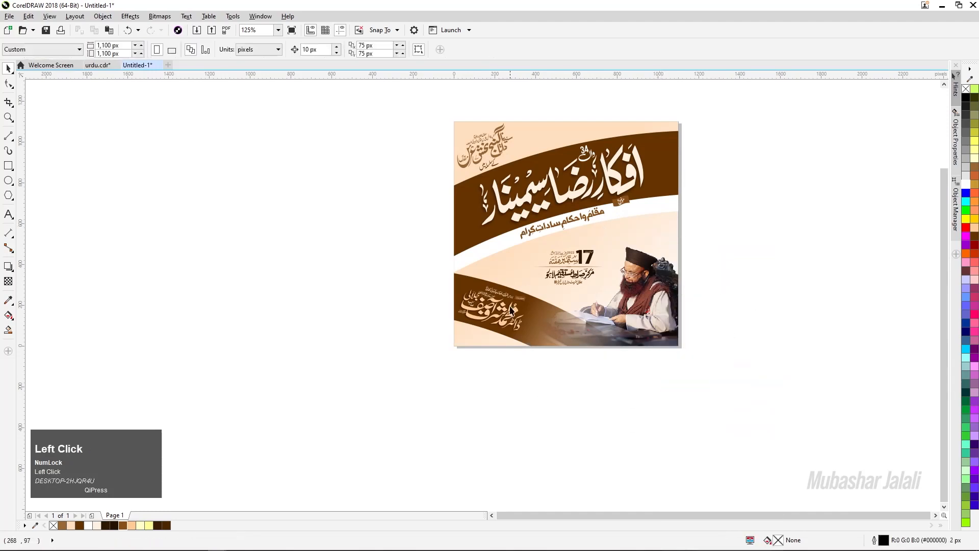
left_click(518, 258)
right_click(518, 259)
left_click(551, 409)
Enlarge the small brown tag together with its lettering and shadow, and reposition it beside the line above the speaker's name
scroll(518, 333, "up", 4)
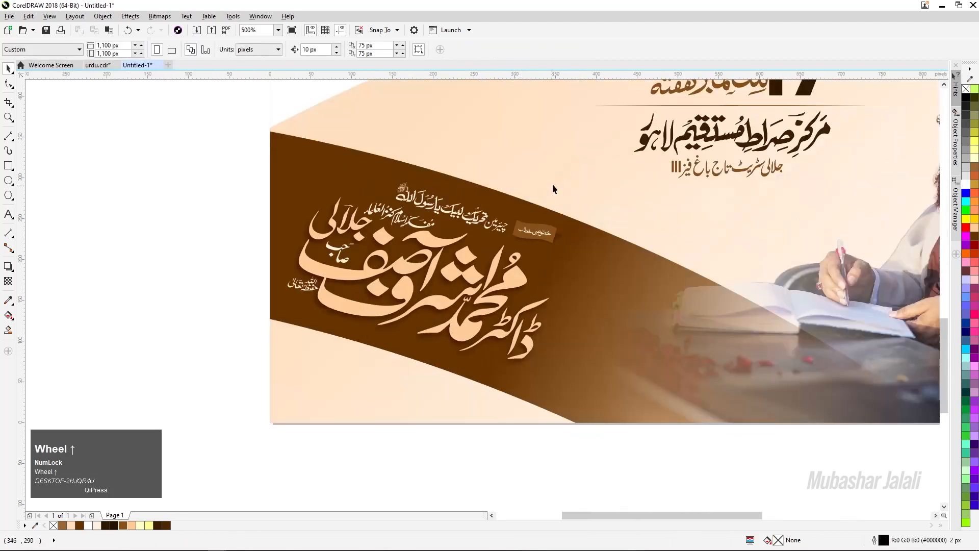
left_click(524, 249)
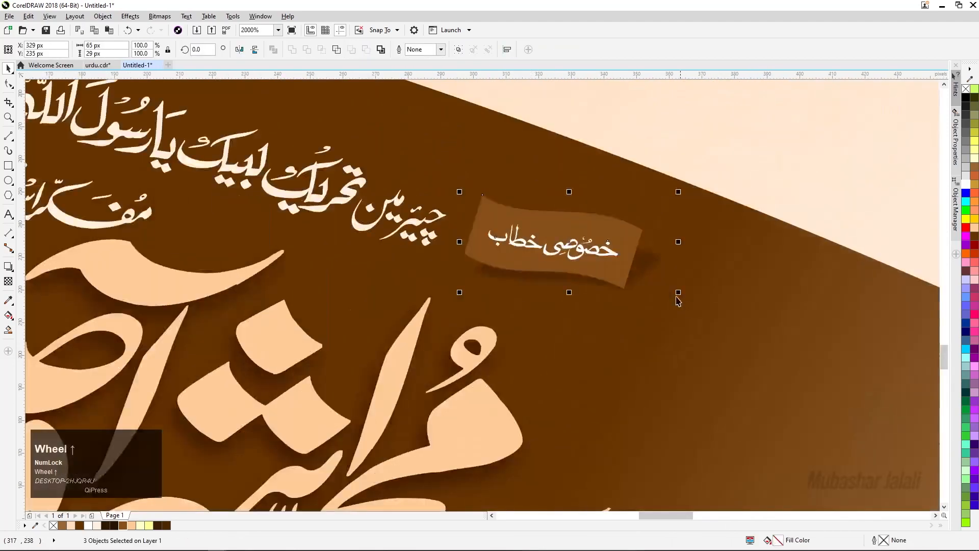
left_click_drag(679, 292, 707, 332)
left_click_drag(602, 271, 614, 273)
left_click_drag(467, 312, 451, 324)
scroll(575, 284, "down", 2)
scroll(306, 323, "down", 2)
key("F4")
left_click(237, 294)
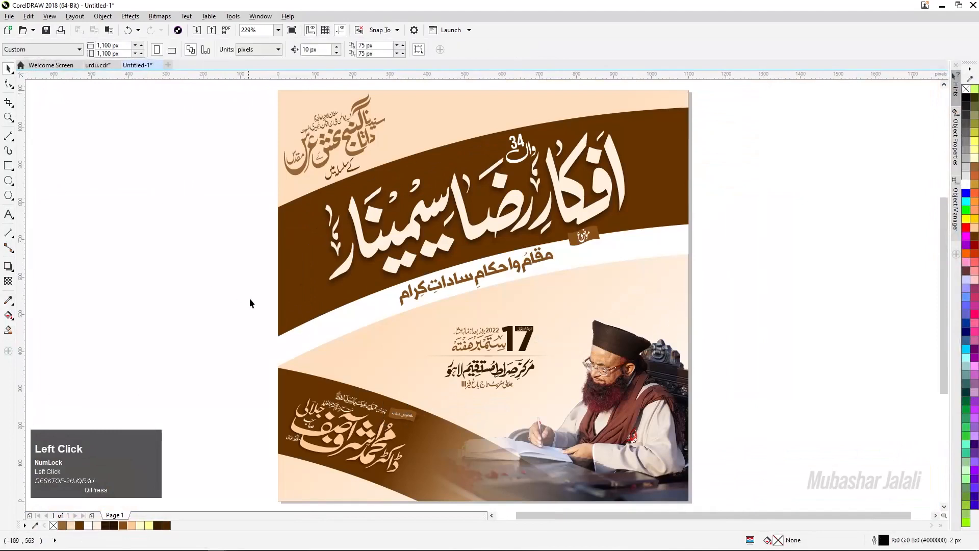
scroll(398, 441, "up", 2)
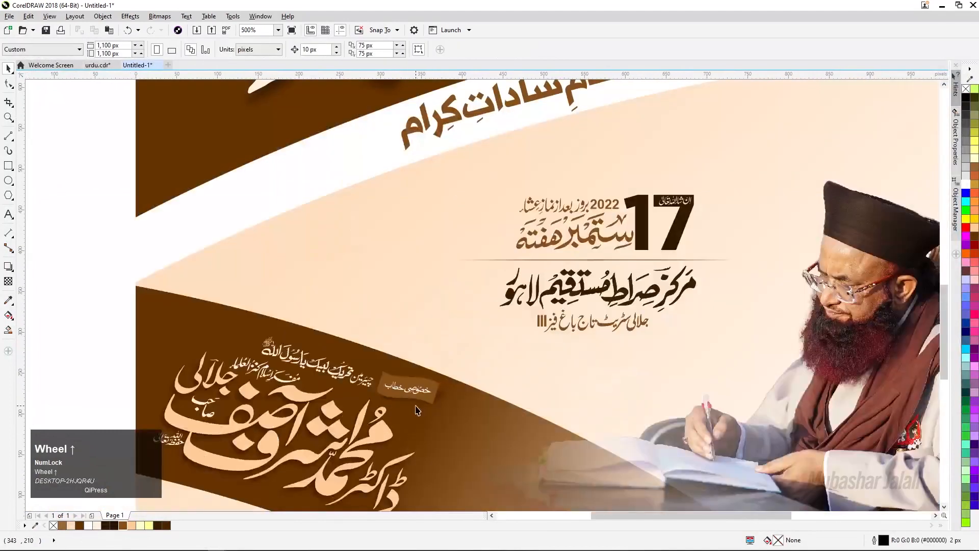
key("F4")
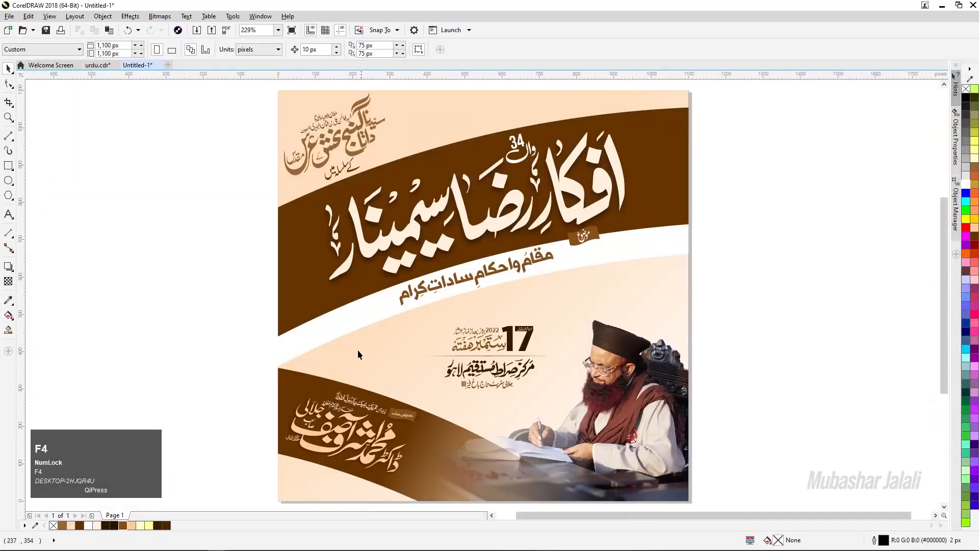
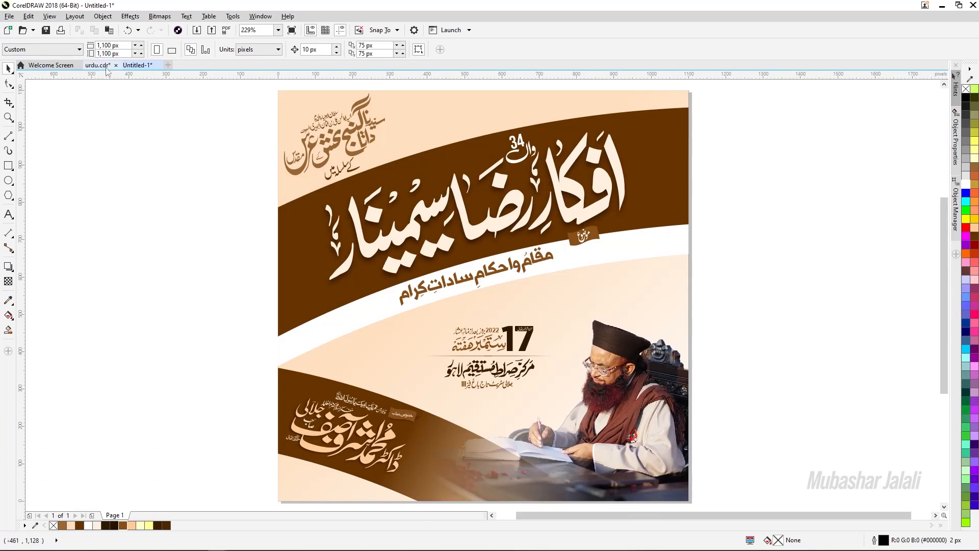
Draw a thin rectangle about 1,103 × 29 px across the full width near the poster's lower edge and remove its outline
scroll(463, 263, "down", 3)
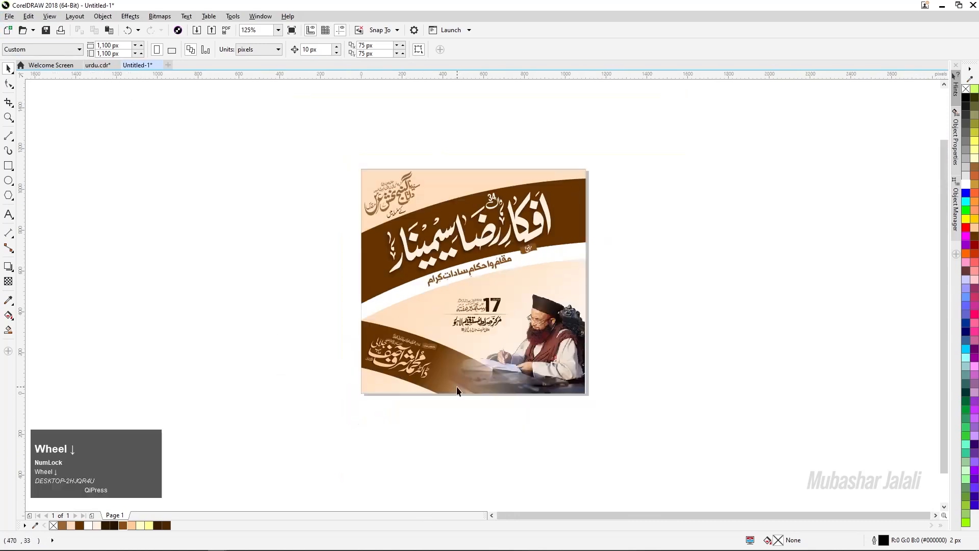
scroll(456, 391, "up", 7)
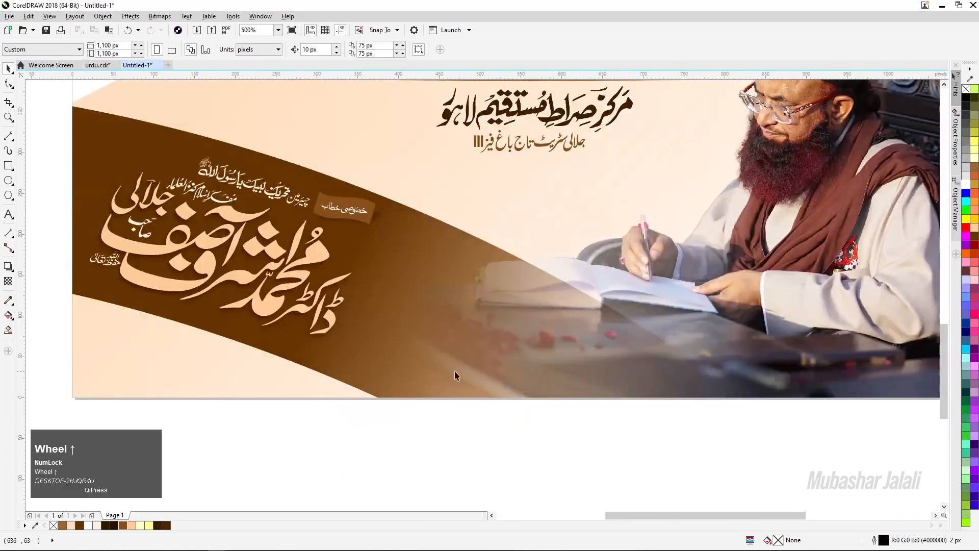
scroll(338, 310, "down", 3)
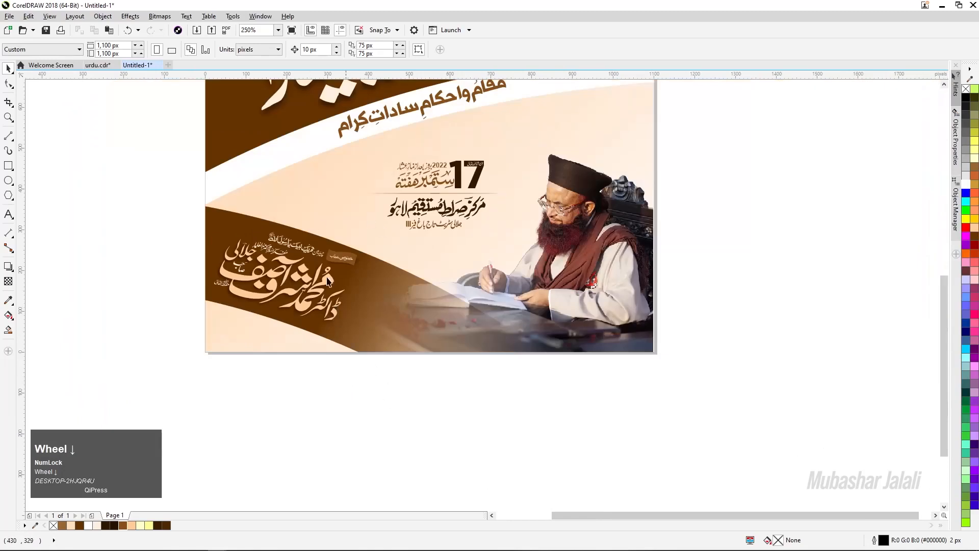
left_click(8, 166)
scroll(459, 351, "up", 3)
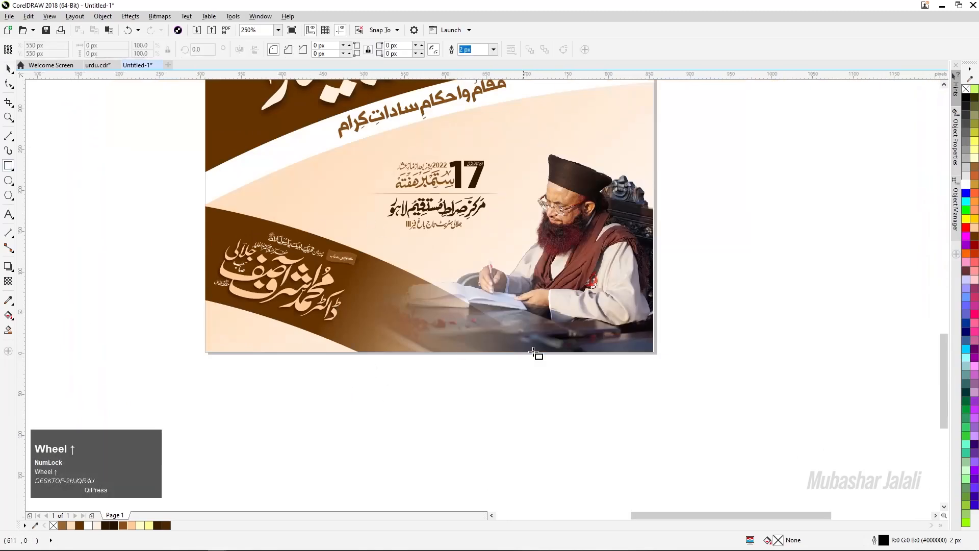
left_click_drag(852, 320, 138, 342)
scroll(178, 319, "down", 2)
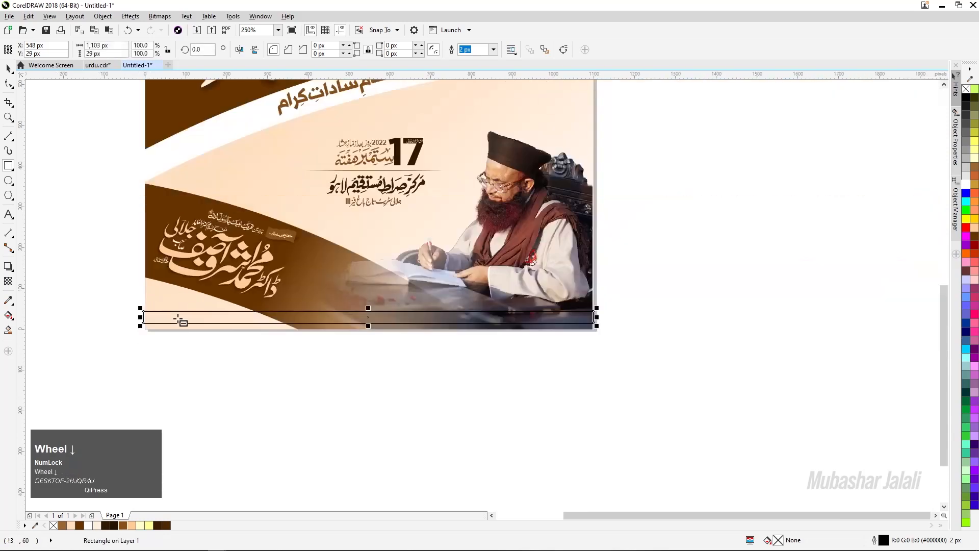
right_click(965, 89)
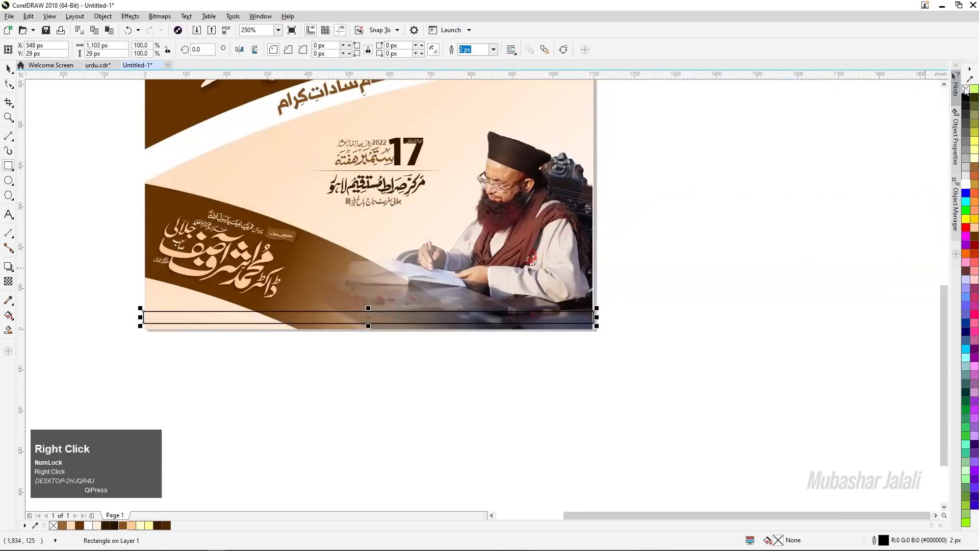
Try the brown fills #663300 and #874F17 on the thin strip along the poster's lower edge
left_click(974, 236)
scroll(462, 298, "up", 2)
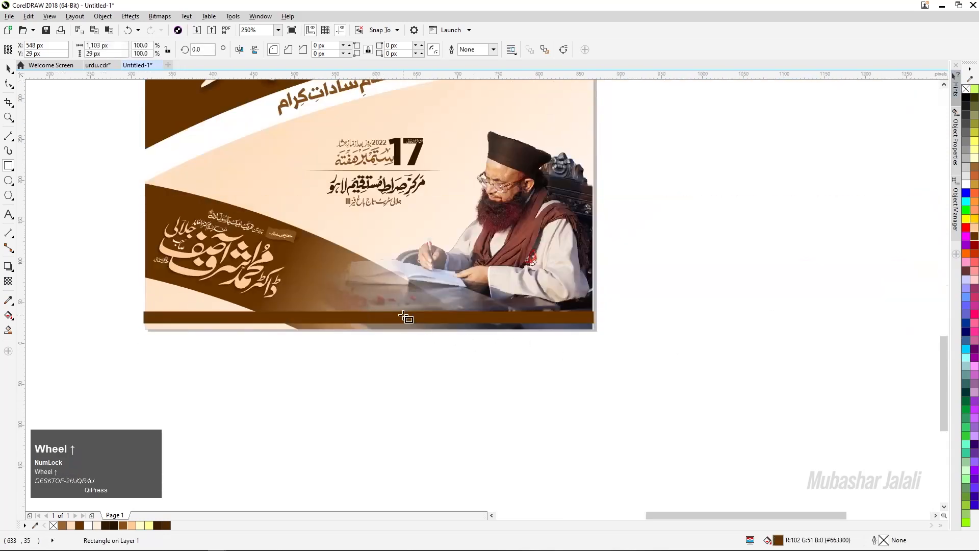
scroll(345, 312, "up", 1)
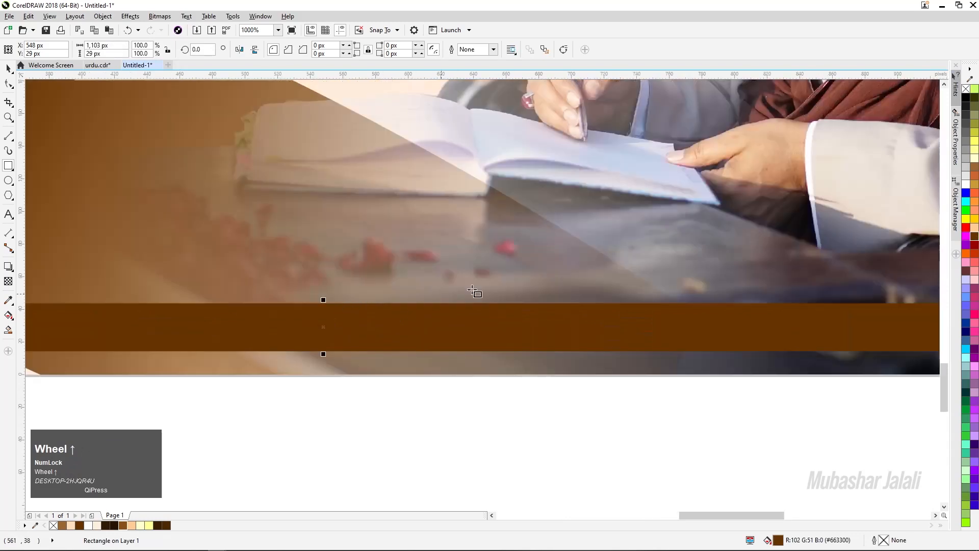
scroll(536, 284, "down", 2)
scroll(490, 294, "up", 1)
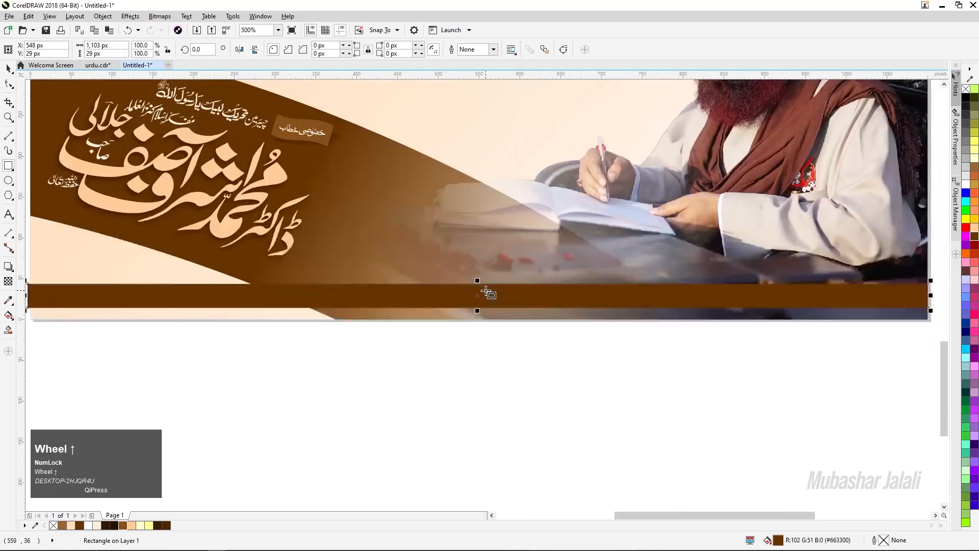
left_click(124, 526)
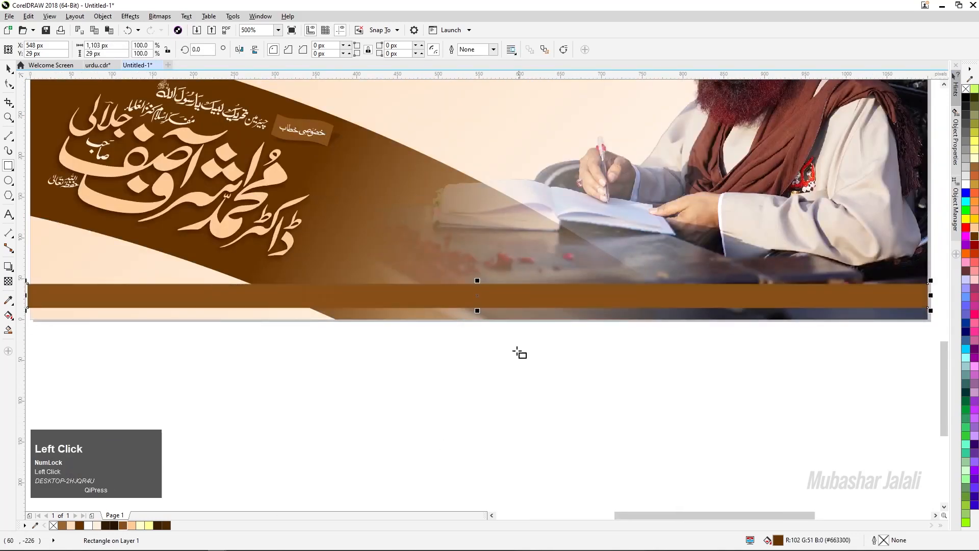
scroll(400, 271, "down", 2)
scroll(366, 314, "up", 2)
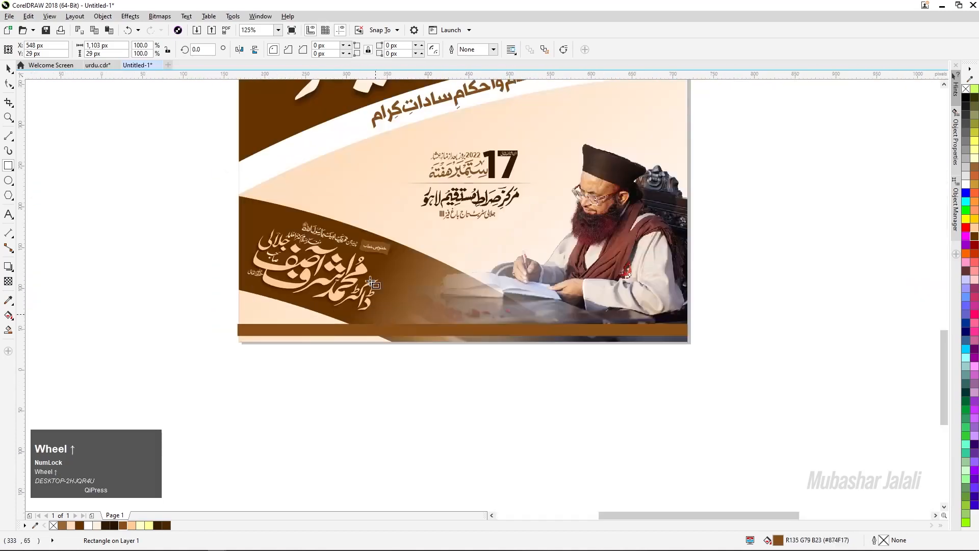
Fill the thin strip near the poster's lower edge with very dark brown #3B1E00
left_click(162, 526)
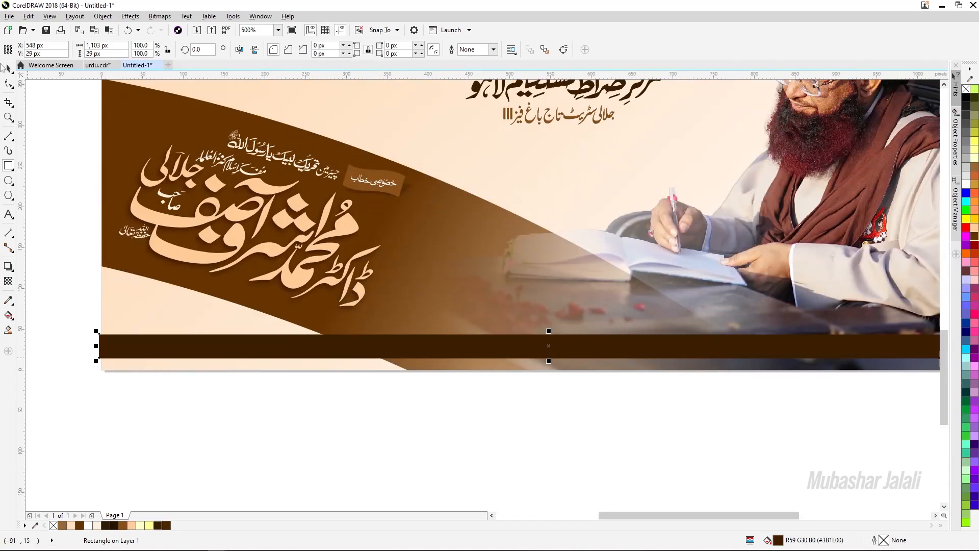
left_click(9, 67)
left_click(435, 401)
scroll(340, 311, "down", 2)
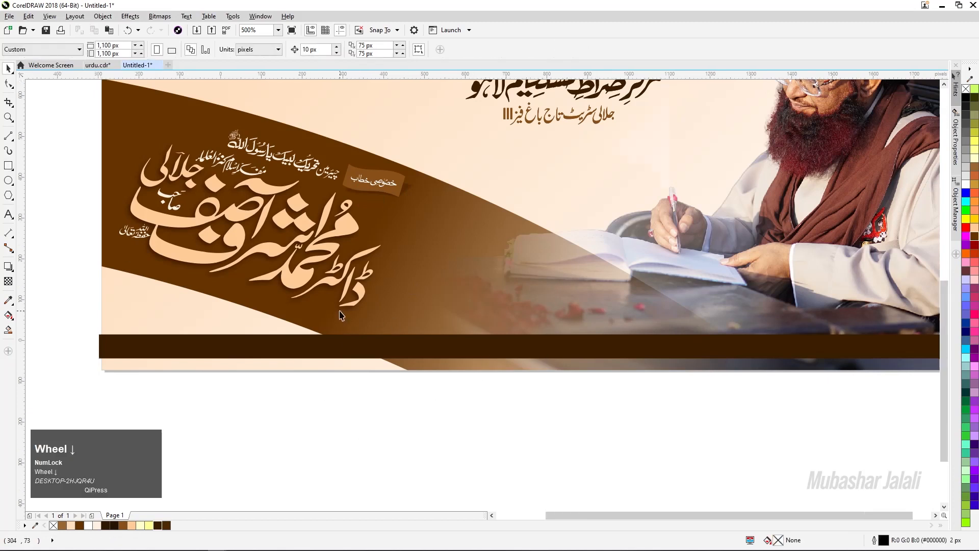
scroll(453, 330, "up", 2)
left_click(504, 313)
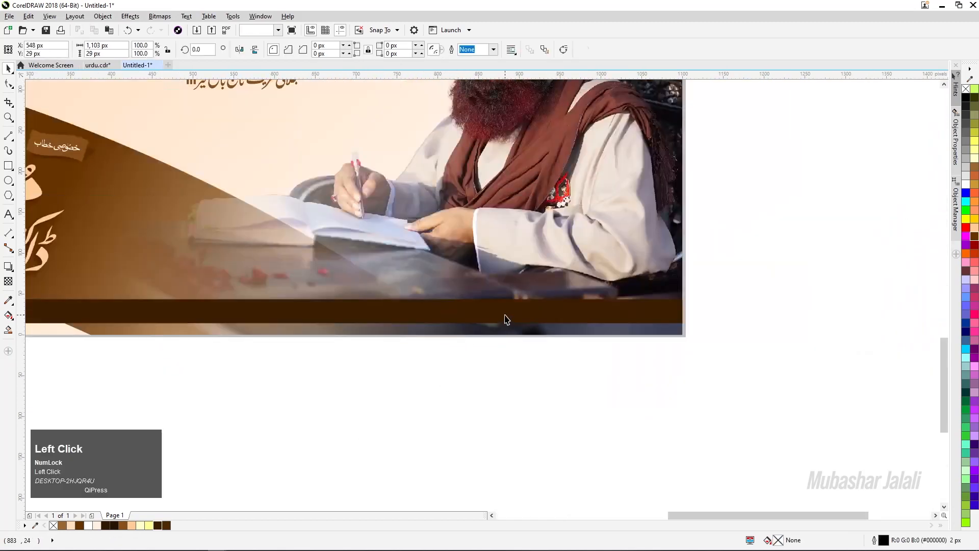
Copy the organization-name lettering with its curved divider from urdu.cdr and paste it into the poster document Untitled-1
left_click(98, 64)
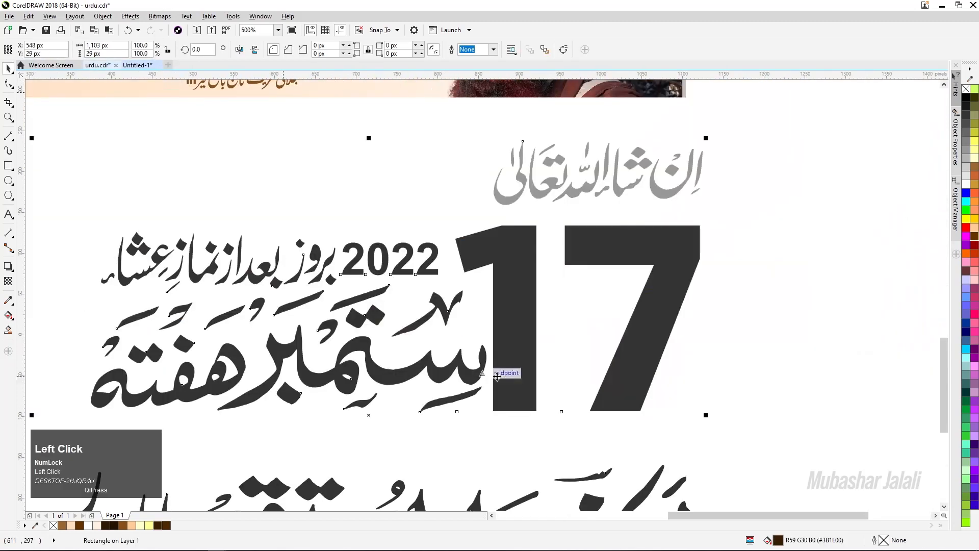
scroll(497, 329, "down", 2)
left_click_drag(882, 187, 719, 225)
key("ctrl+c")
left_click(137, 64)
scroll(402, 378, "down", 3)
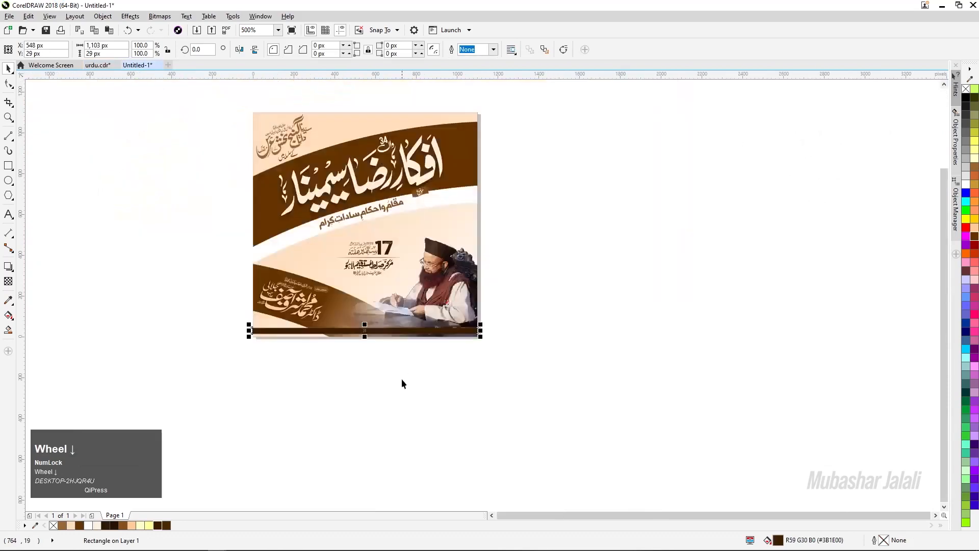
key("Escape")
key("ctrl+v")
scroll(413, 285, "up", 1)
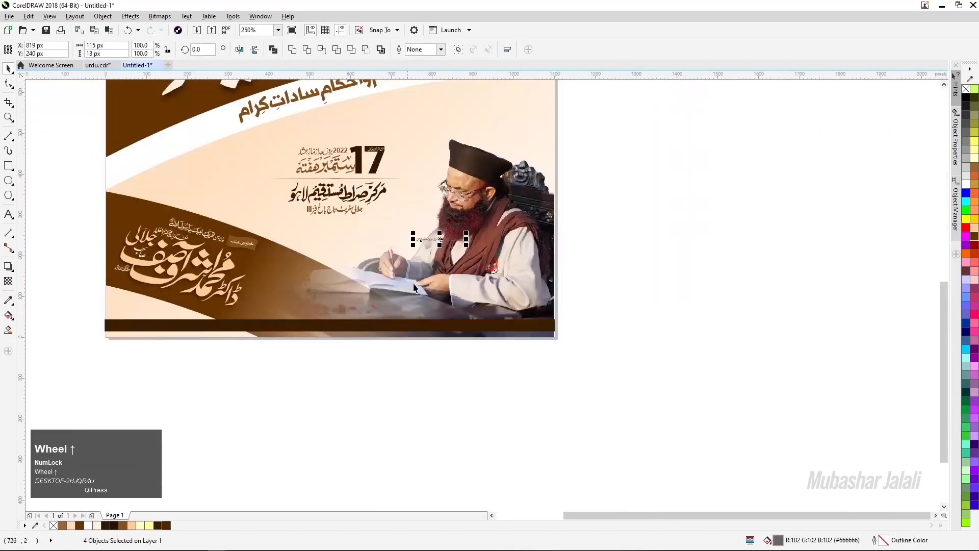
Enlarge the pasted organization lettering to about 330 × 37 px and move it onto the dark brown strip
left_click_drag(427, 237, 275, 407)
scroll(405, 359, "up", 2)
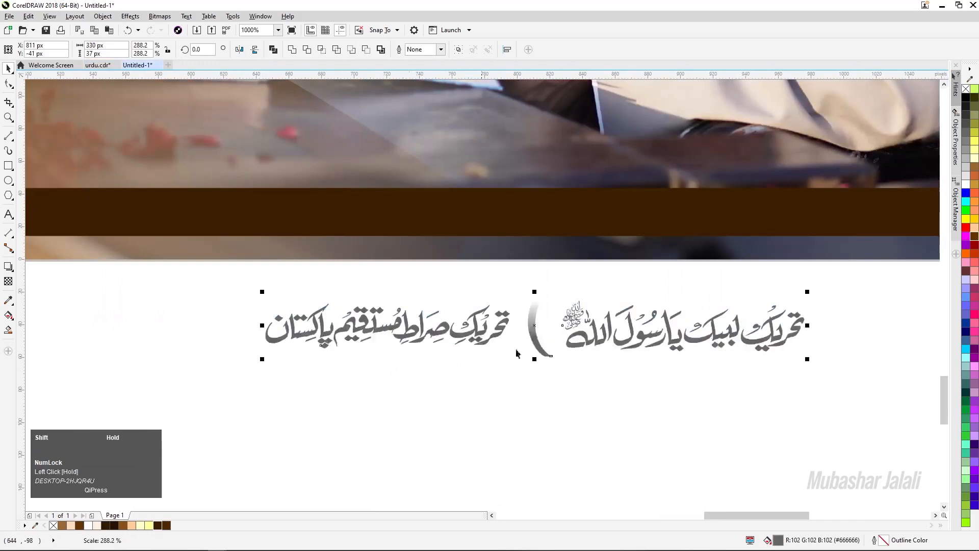
left_click_drag(536, 289, 558, 227)
scroll(559, 228, "down", 1)
scroll(558, 228, "down", 2)
scroll(628, 221, "up", 3)
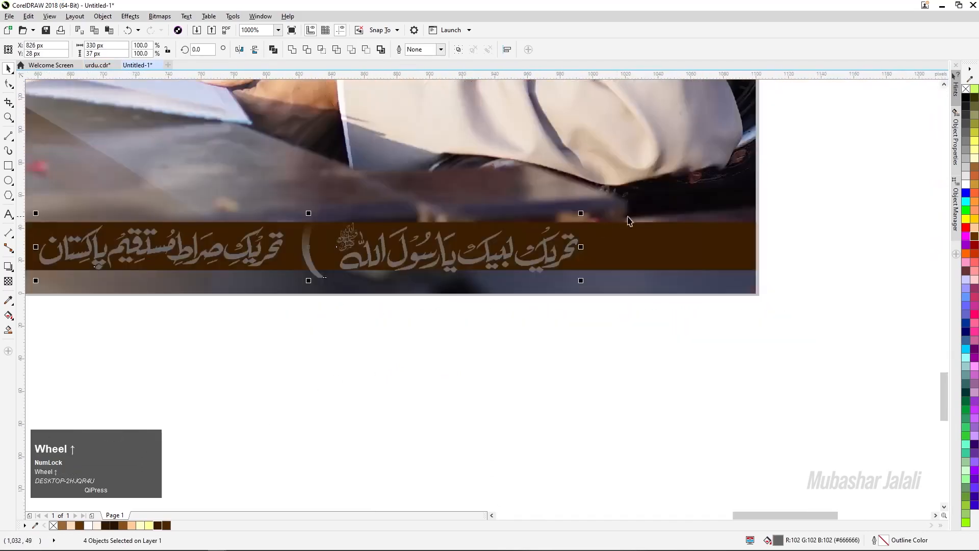
Scale the organization lettering down around its centre to about 254 × 29 px to match the strip's height
left_click_drag(581, 213, 574, 219)
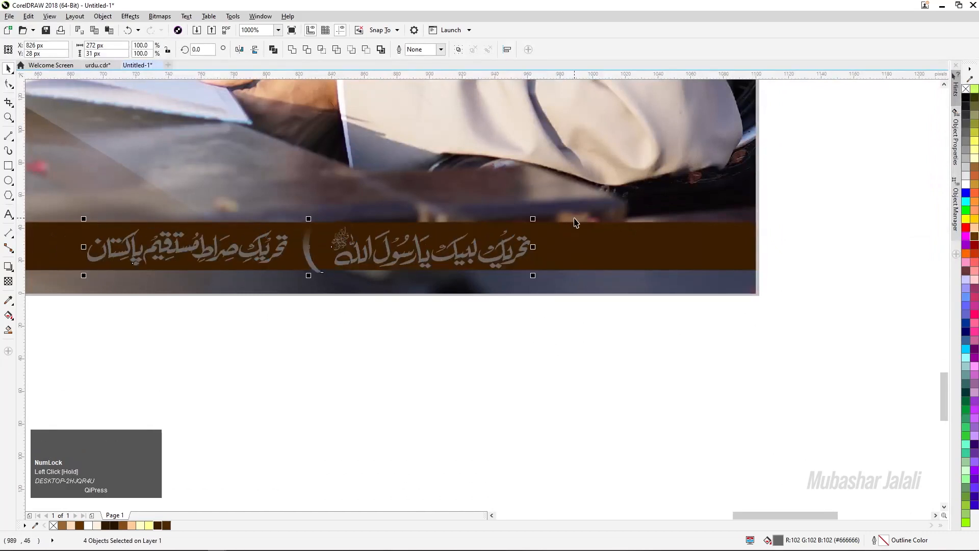
scroll(443, 243, "up", 2)
left_click_drag(794, 168, 734, 175)
scroll(663, 214, "down", 2)
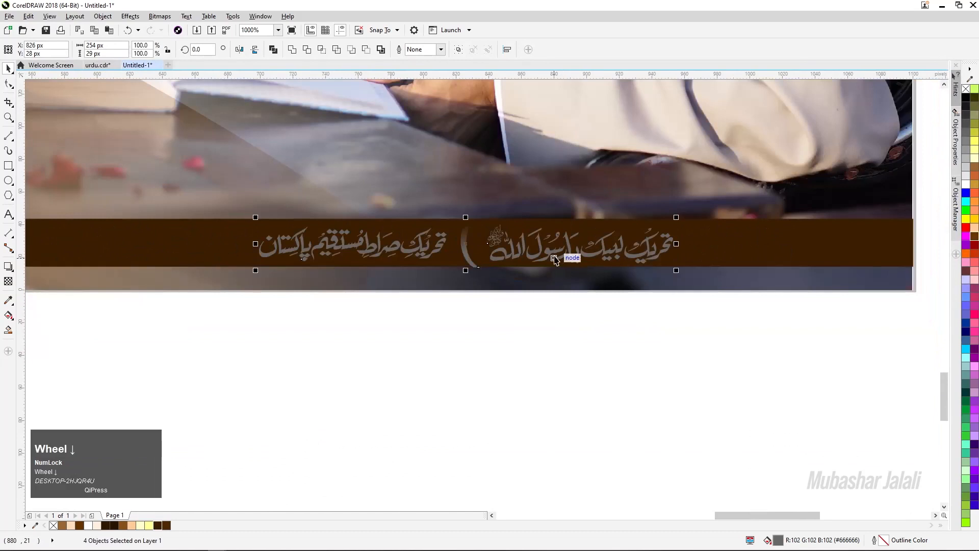
Shift the lettering along the strip toward the poster's right edge to X 956 px and raise it to Y 29 px
key("Right")
key("Right")
key("Right")
key("Right")
key("Right")
key("Right")
key("Right")
key("Right")
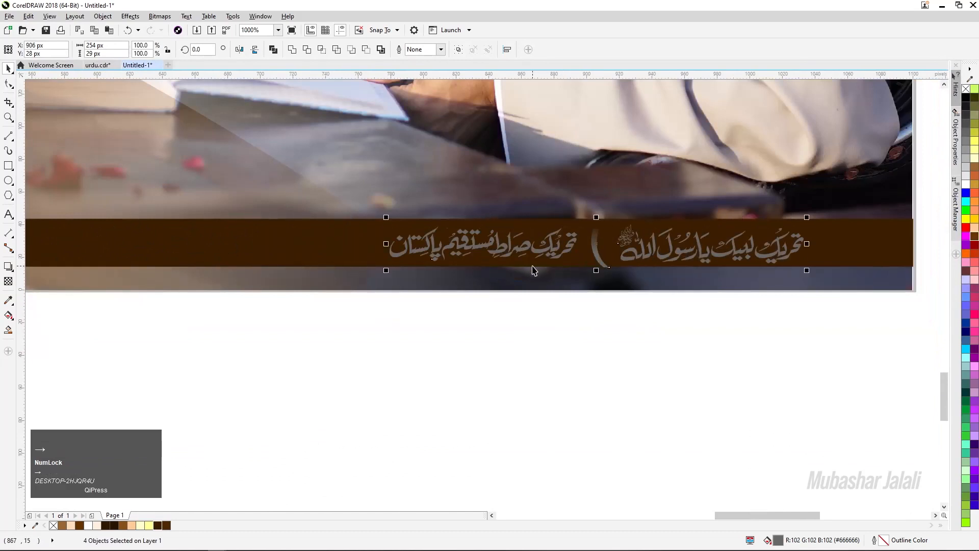
key("Right")
key("Right")
key("Right")
key("Right")
scroll(642, 274, "up", 3)
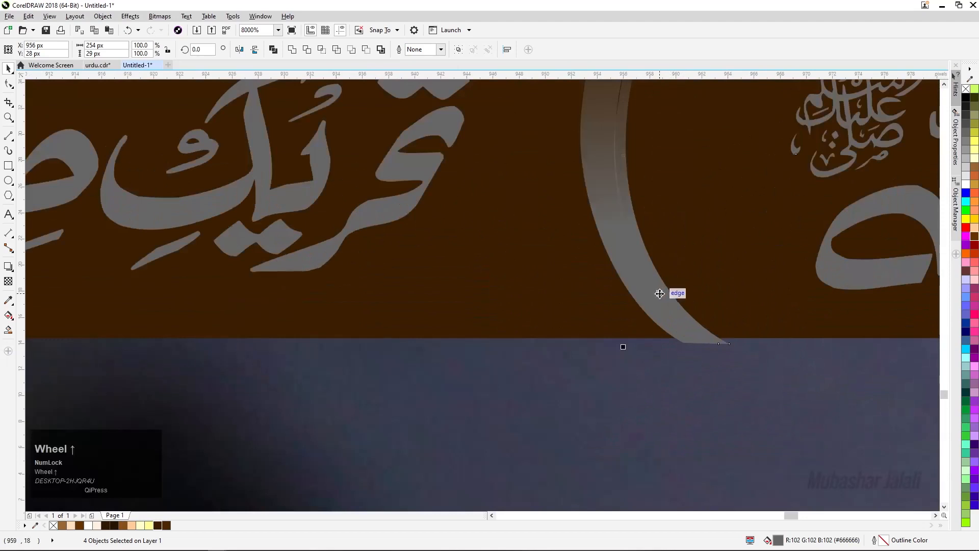
left_click_drag(659, 293, 660, 286)
scroll(663, 296, "down", 1)
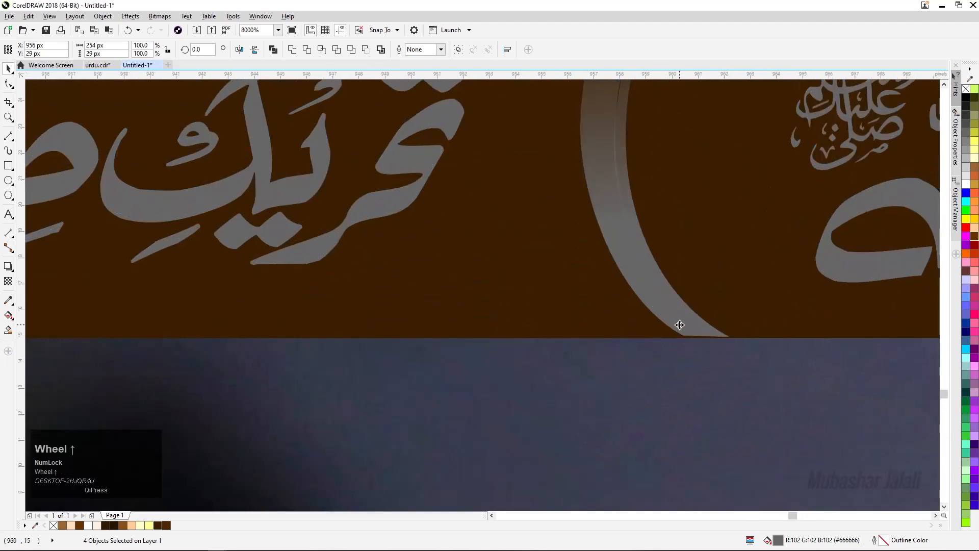
scroll(525, 304, "down", 2)
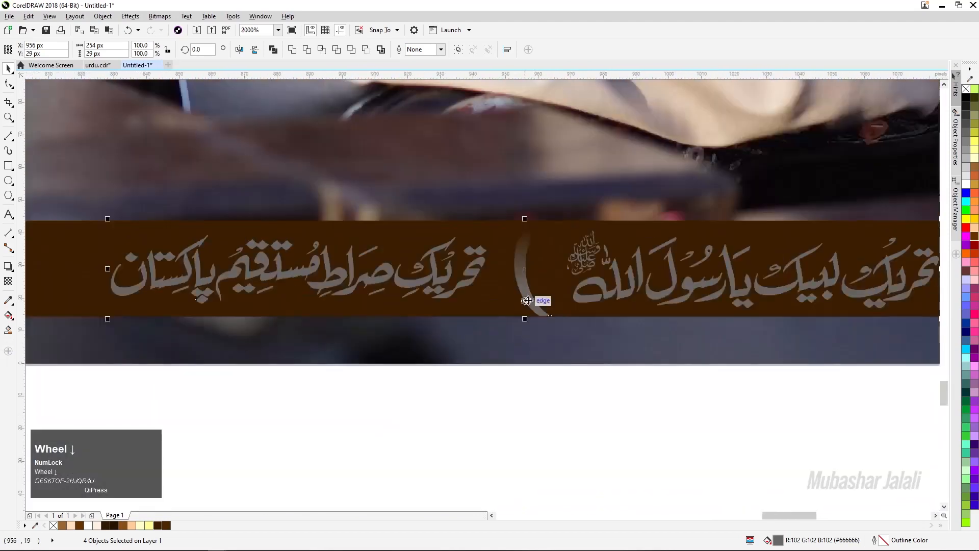
left_click(509, 443)
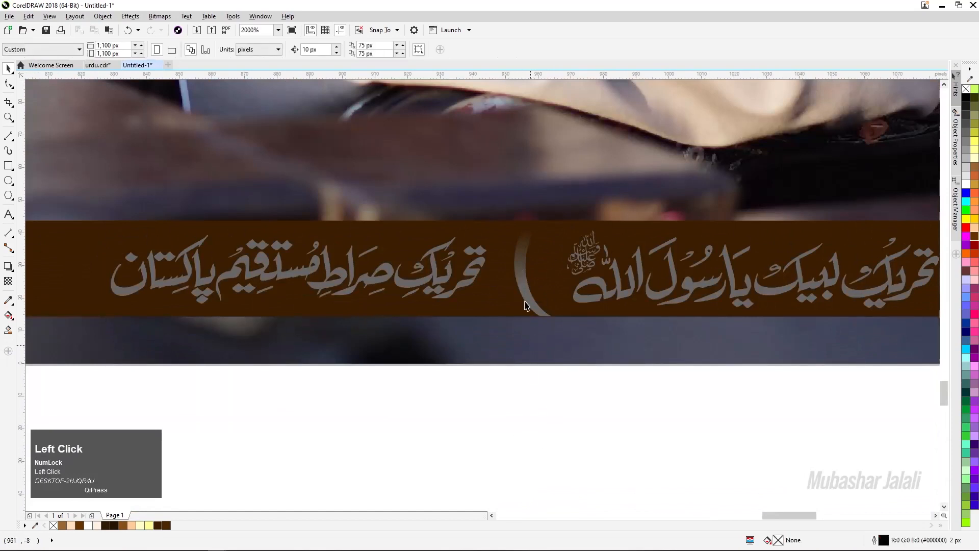
Delete the curved divider pieces between the two organization names on the strip
left_click(527, 293)
scroll(546, 283, "up", 1)
left_click_drag(545, 283, 522, 315)
key("Delete")
left_click(517, 283)
key("Delete")
scroll(522, 316, "down", 5)
left_click(509, 401)
Select both organization names on the strip and align their centres horizontally with each other
scroll(633, 334, "up", 2)
scroll(663, 235, "down", 2)
left_click_drag(745, 191, 539, 317)
scroll(580, 272, "up", 3)
key("Up")
key("Down")
left_click(365, 169, "shift")
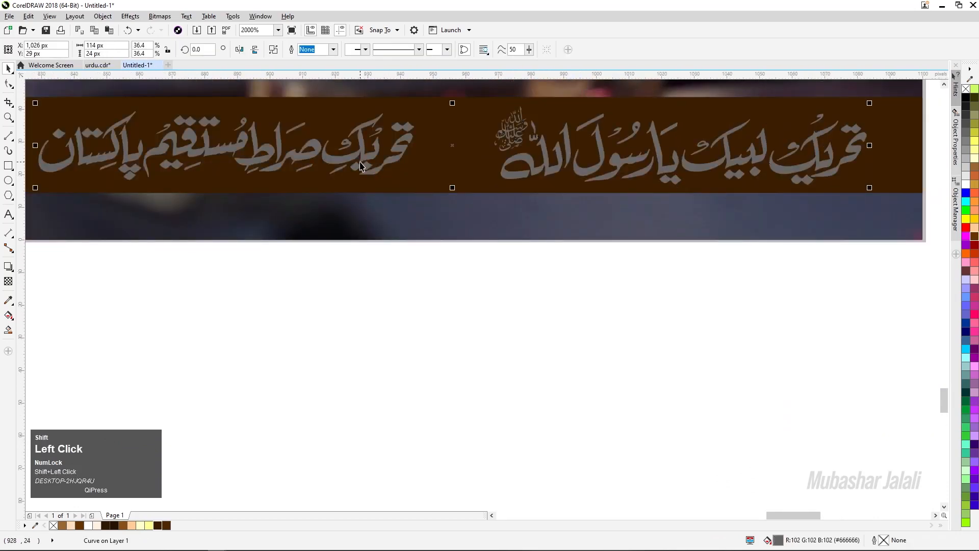
key("e")
scroll(415, 199, "down", 2)
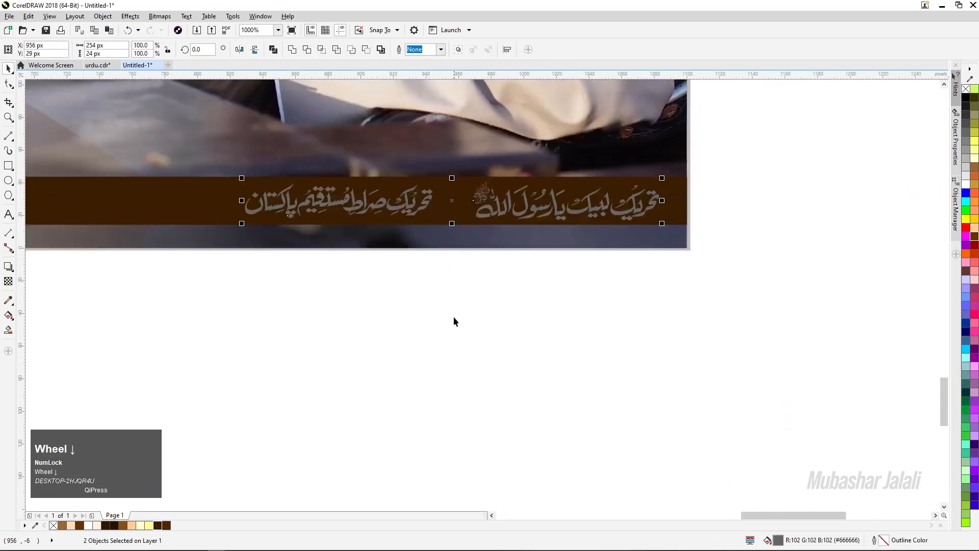
Fill both organization names on the strip with cream #FFDFBF
left_click(454, 321)
left_click(525, 214)
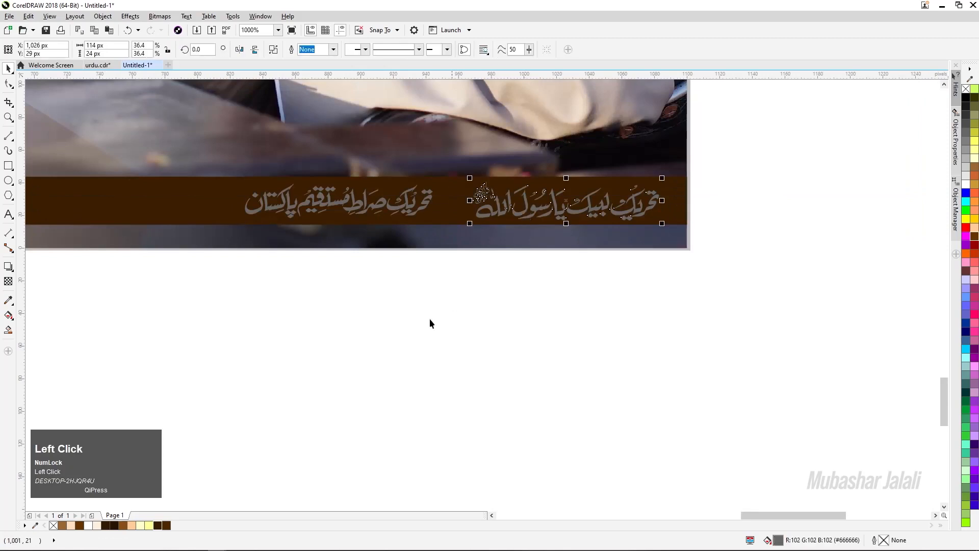
left_click(71, 526)
left_click_drag(461, 327, 179, 152)
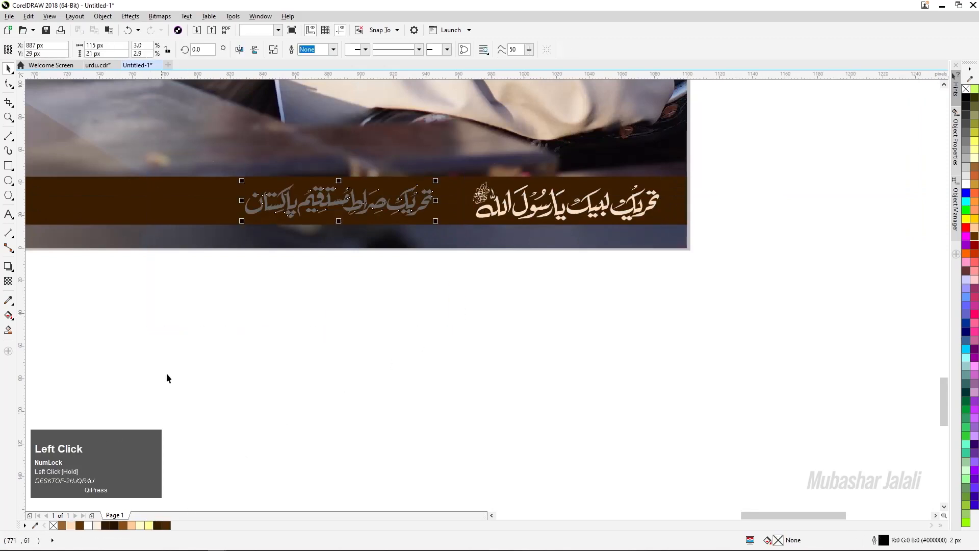
left_click(72, 526)
Examine the whole poster, then the two organization names on the lower strip up close
scroll(496, 240, "down", 4)
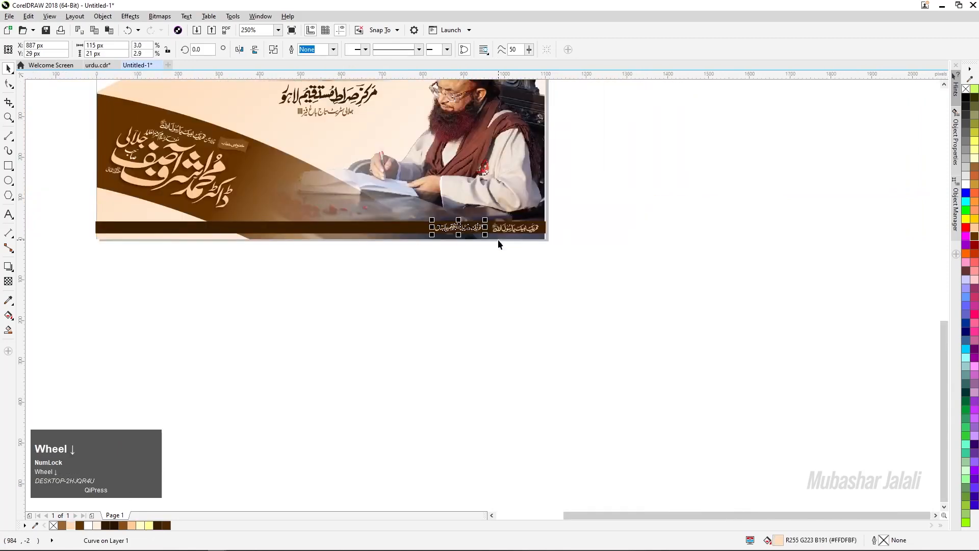
key("F4")
left_click(617, 506)
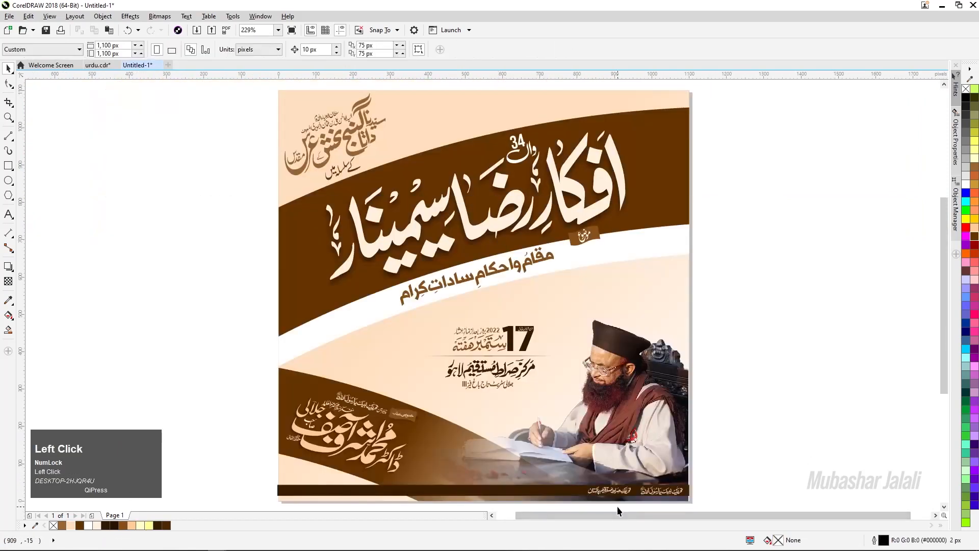
scroll(618, 505, "up", 5)
scroll(638, 478, "down", 2)
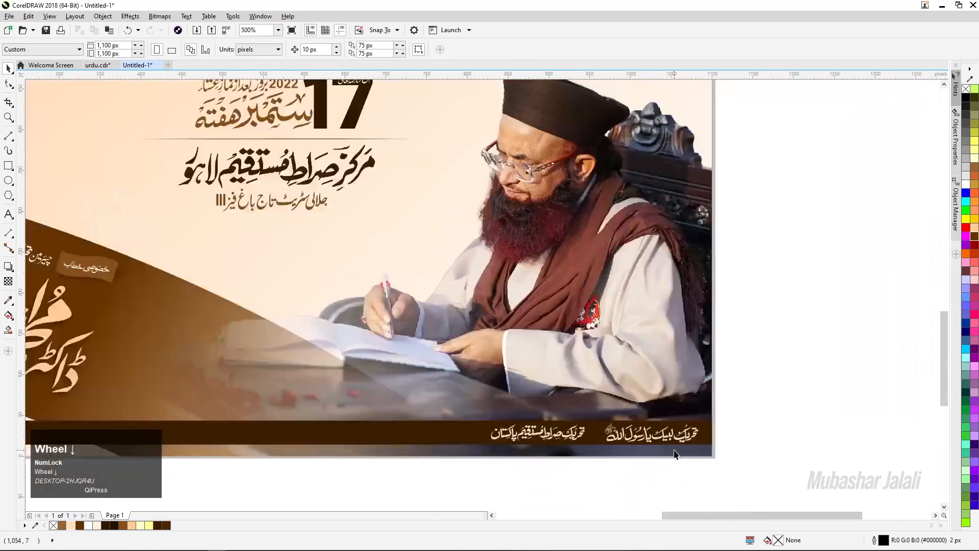
scroll(674, 454, "up", 4)
scroll(548, 428, "down", 2)
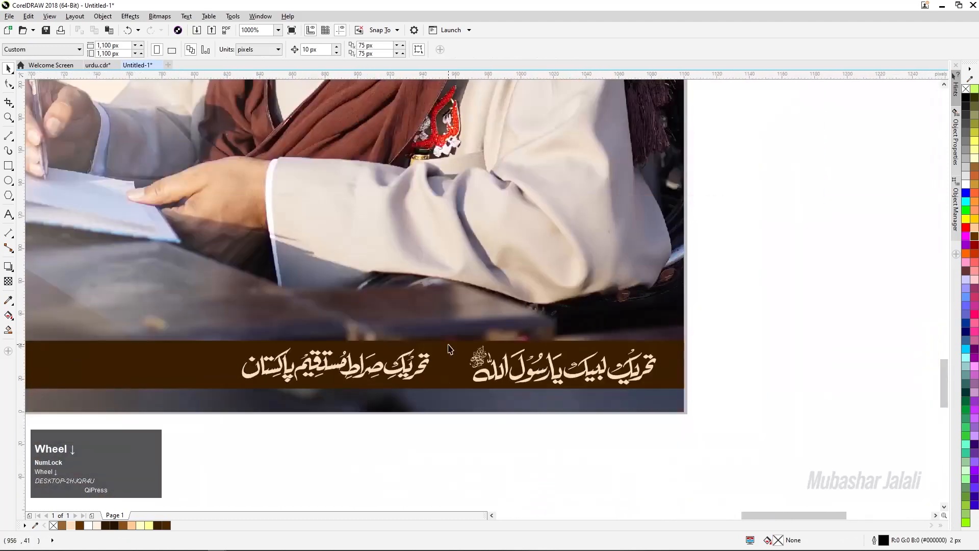
scroll(452, 372, "up", 1)
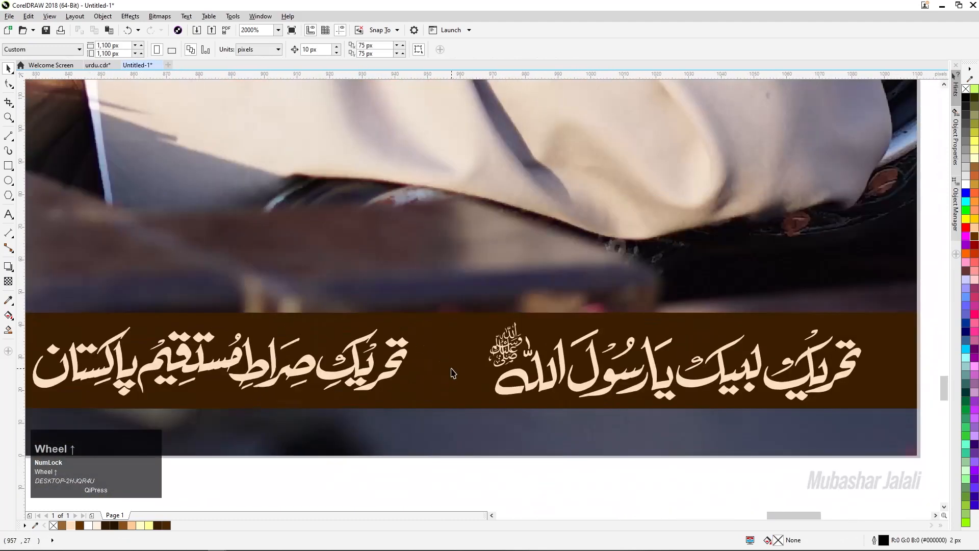
Draw a circle about 188 px wide beside the poster, fill it with cream #FFDFBF and remove its outline
left_click(9, 180)
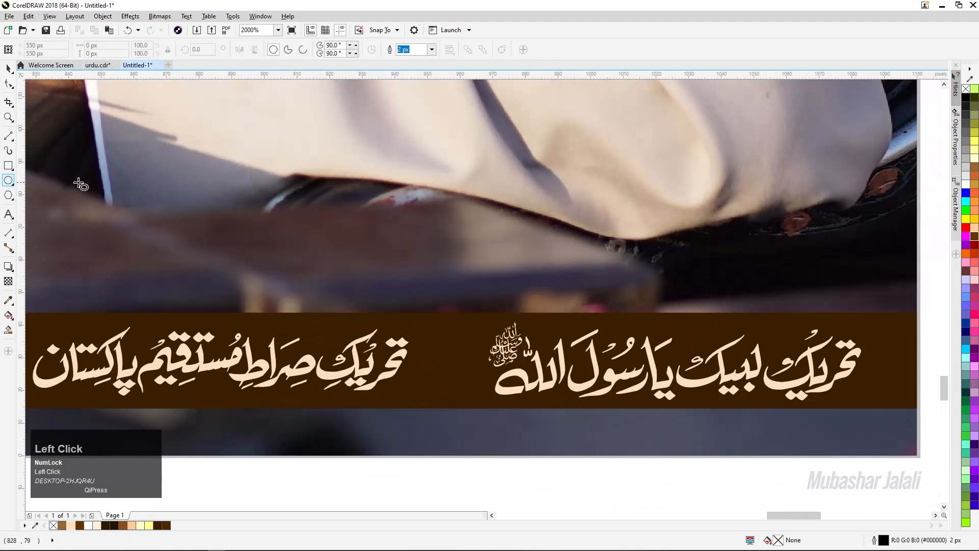
scroll(80, 185, "down", 3)
left_click_drag(395, 201, 551, 353)
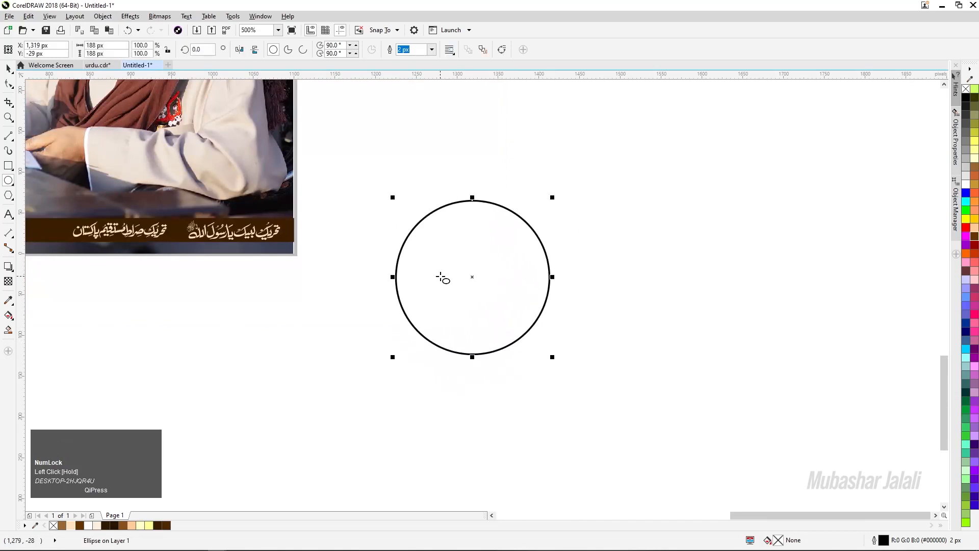
left_click(8, 68)
left_click_drag(459, 287, 435, 289)
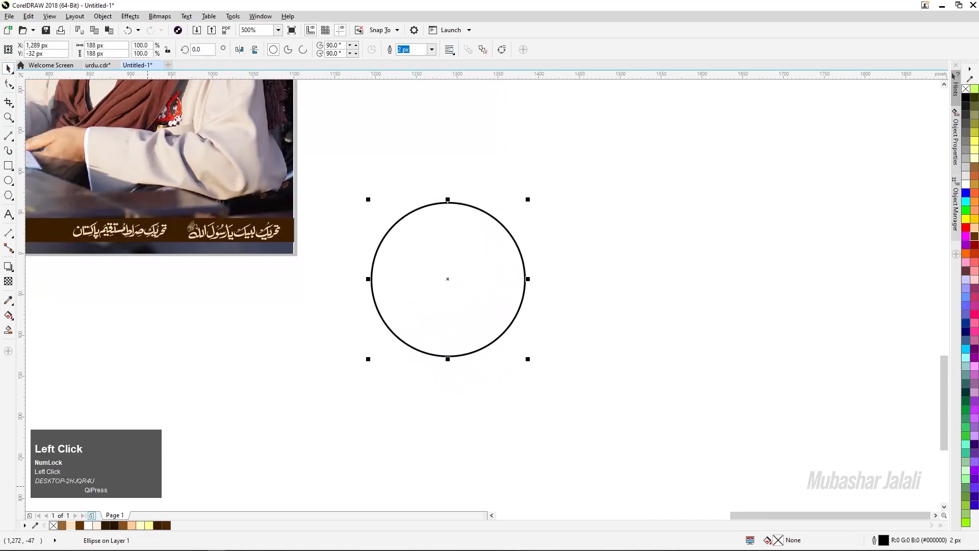
left_click(71, 526)
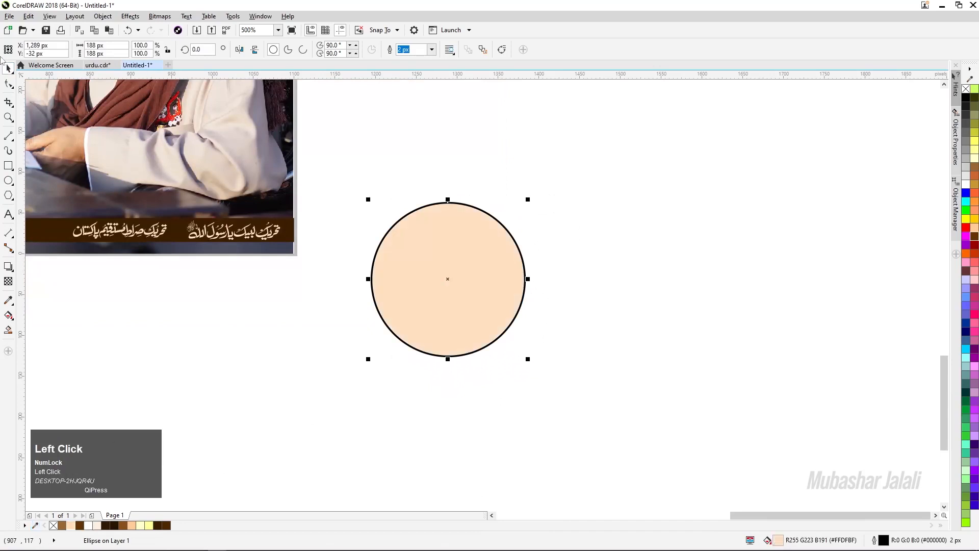
right_click(967, 89)
left_click_drag(404, 305, 435, 303)
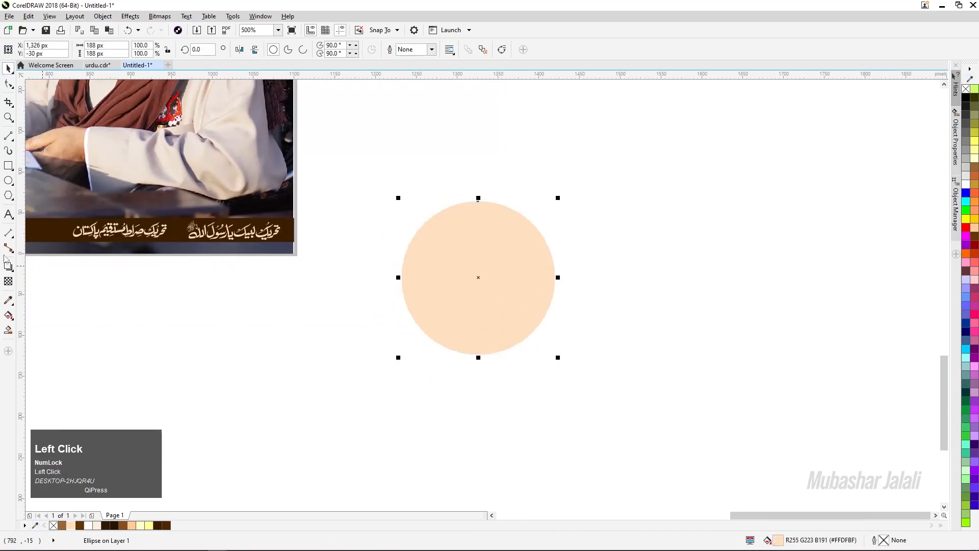
Apply a linear transparency that fades the cream circle out from left to right, and move the circle toward the poster
left_click(8, 281)
left_click_drag(342, 261, 500, 260)
left_click_drag(382, 260, 395, 271)
left_click(7, 69)
left_click_drag(448, 321, 333, 339)
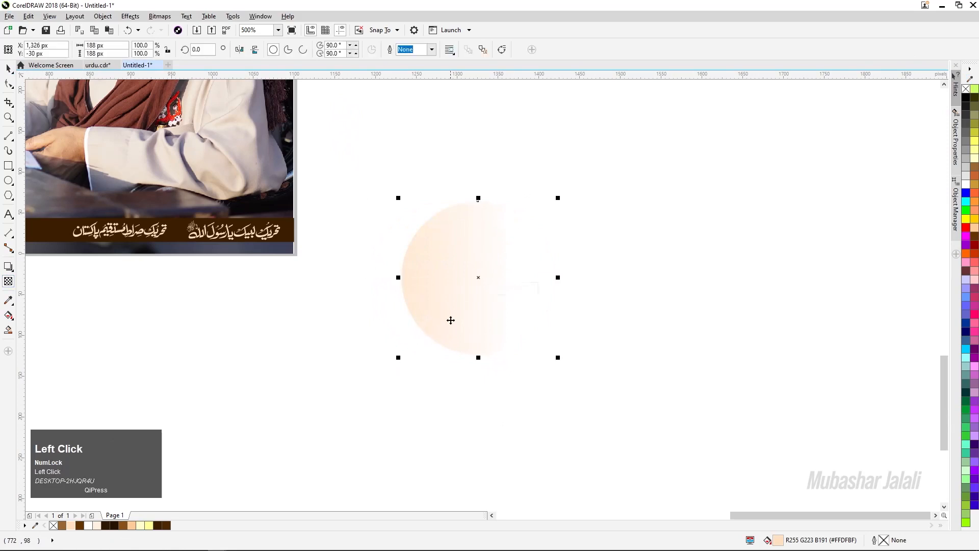
Move the cream circle onto the lower strip, scale it down to about 36 px and place it between the two organization names
left_click_drag(443, 214, 279, 203)
scroll(209, 258, "up", 2)
left_click(421, 263)
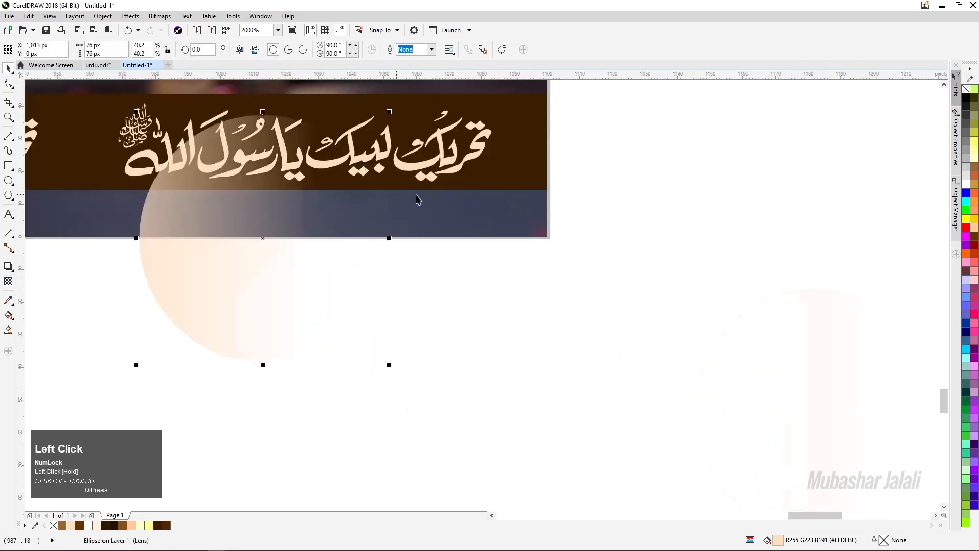
scroll(448, 227, "down", 2)
scroll(326, 181, "up", 2)
left_click_drag(636, 347, 470, 363)
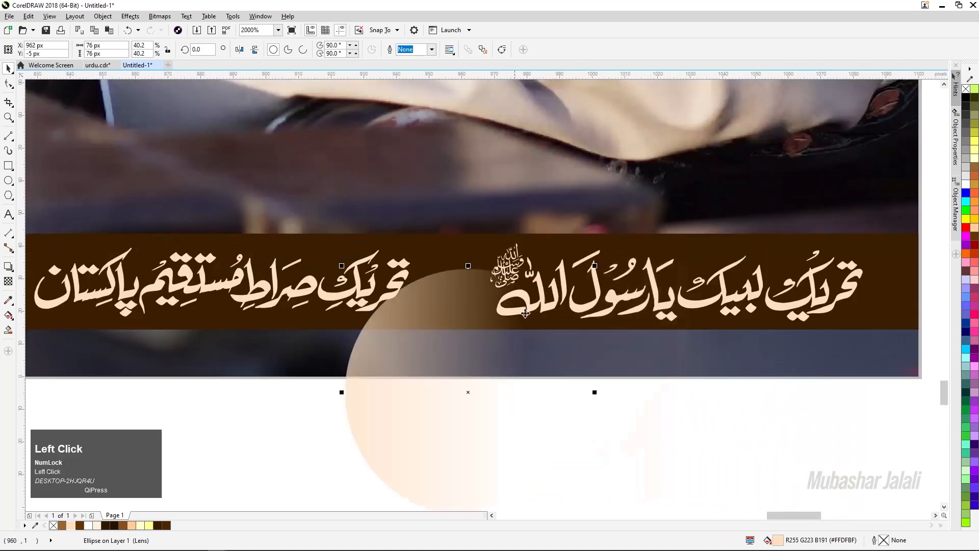
left_click_drag(596, 265, 527, 331)
left_click_drag(468, 403, 449, 317)
scroll(420, 270, "up", 1)
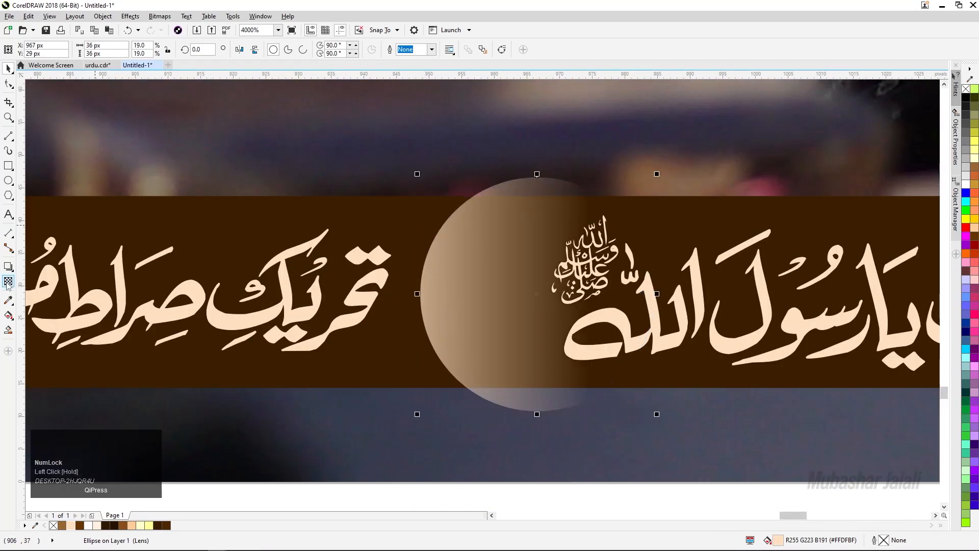
Shift the circle's linear transparency so that it fades out closer to the circle's centre
left_click(8, 282)
left_click_drag(498, 284, 425, 283)
left_click_drag(276, 284, 366, 285)
left_click_drag(519, 284, 560, 285)
left_click(7, 67)
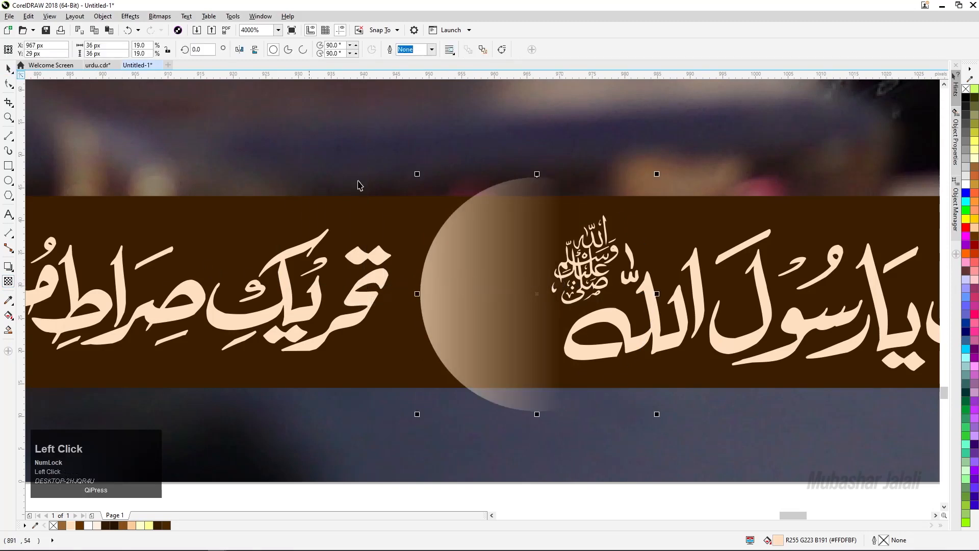
Fill the faded circle on the strip with black
scroll(398, 159, "down", 2)
left_click(426, 340)
scroll(417, 180, "up", 2)
left_click(417, 183)
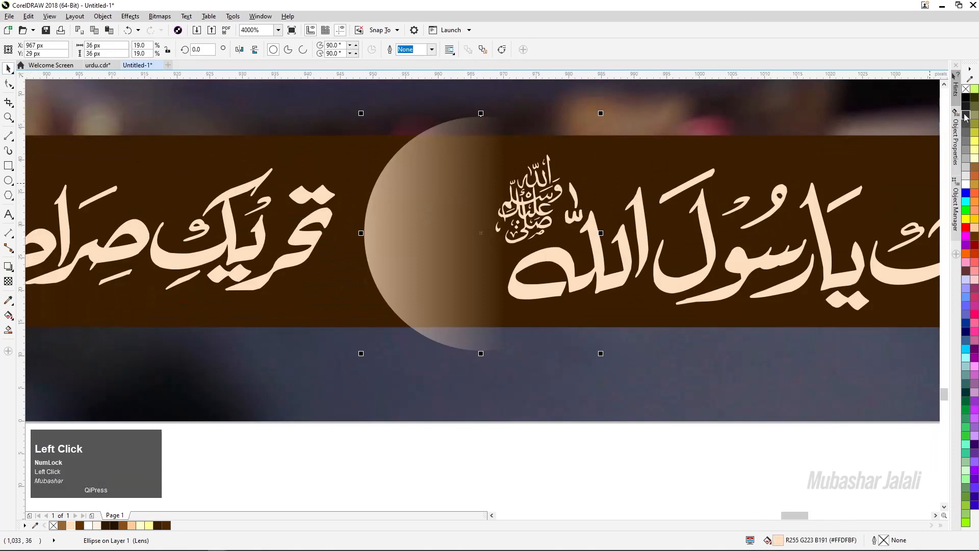
left_click(966, 97)
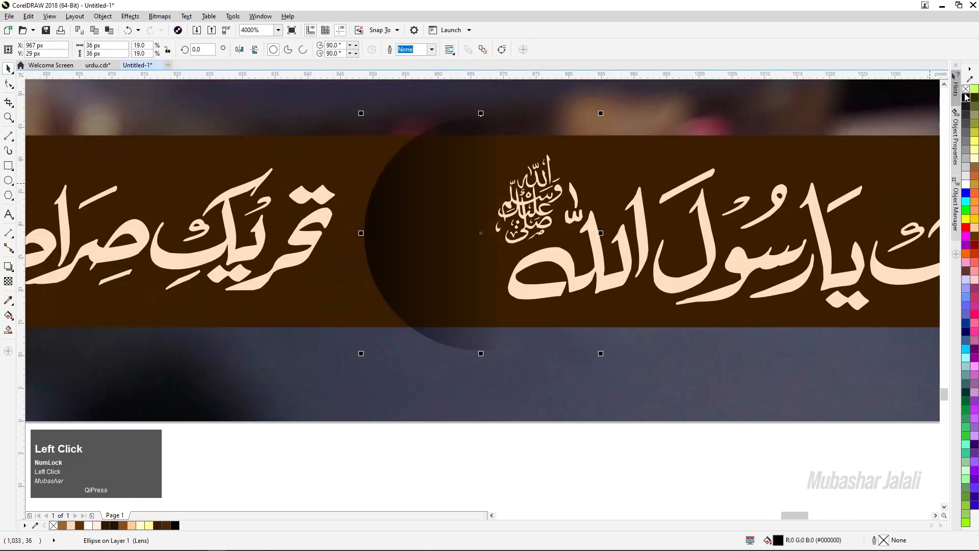
scroll(465, 251, "down", 2)
scroll(458, 288, "up", 2)
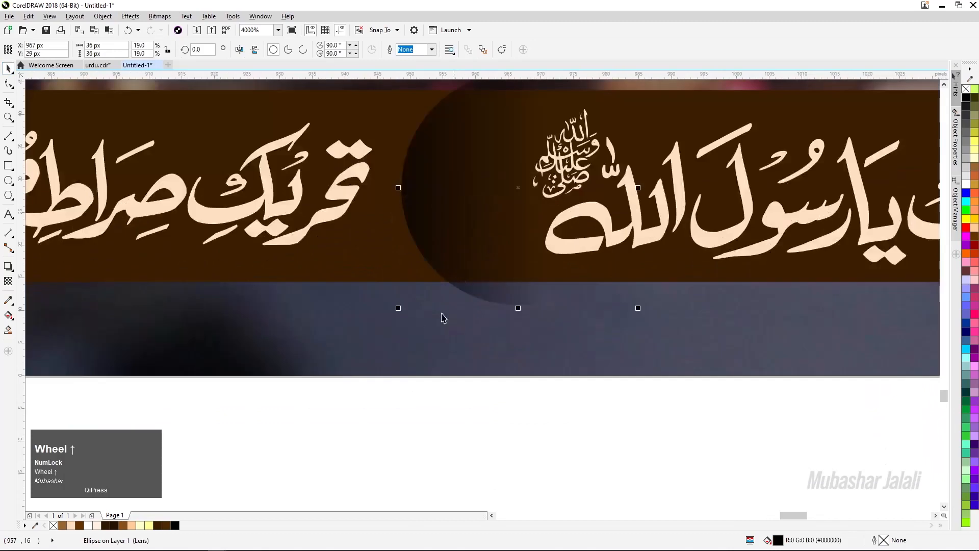
Scale the faded circle down to about 26 px so it fits within the strip's height, and position it between the two names
left_click_drag(395, 310, 412, 304)
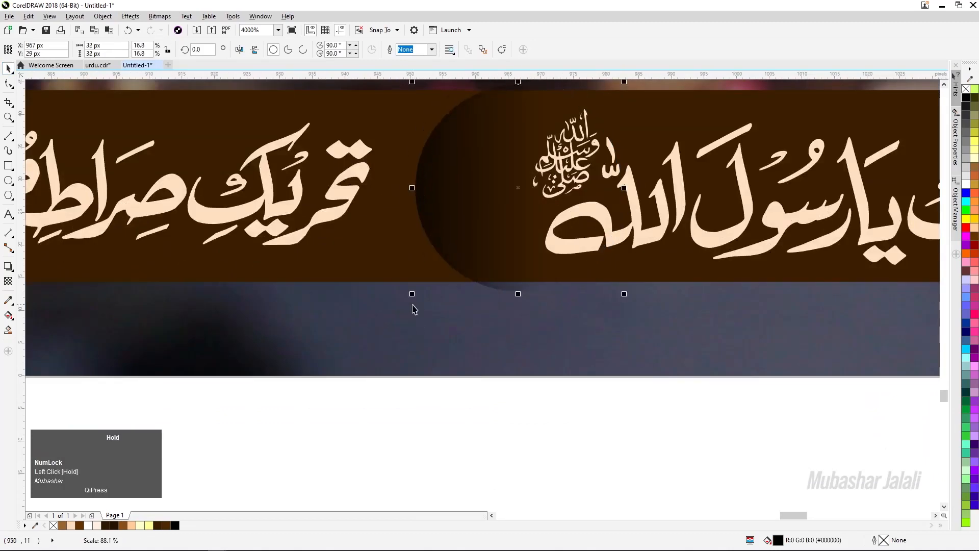
key("Left")
key("Right")
left_click_drag(412, 297, 421, 298)
left_click_drag(459, 183, 445, 188)
left_click_drag(407, 286, 418, 276)
left_click_drag(451, 223, 437, 221)
scroll(437, 221, "down", 1)
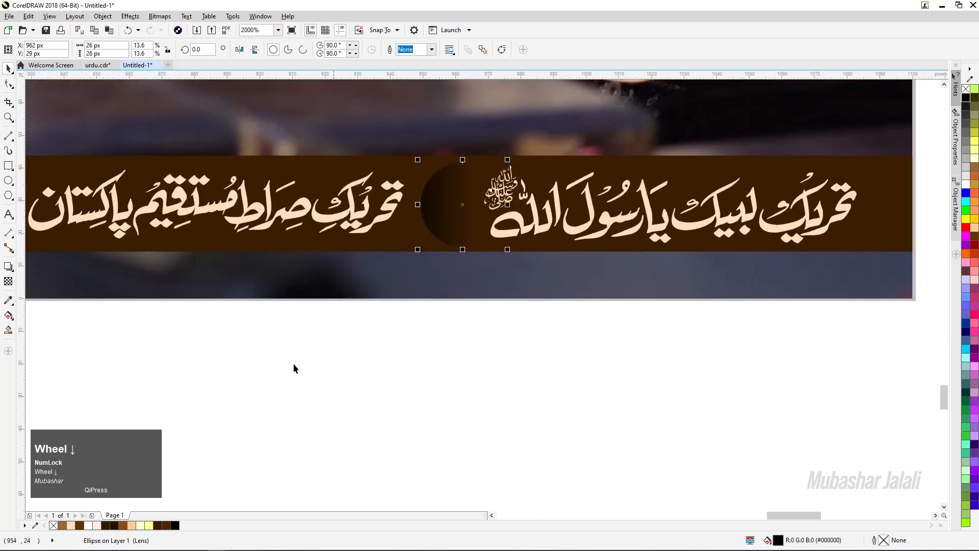
Try sand #FFCC99, cream #FFDFBF and black as the small circle's fill
left_click(131, 525)
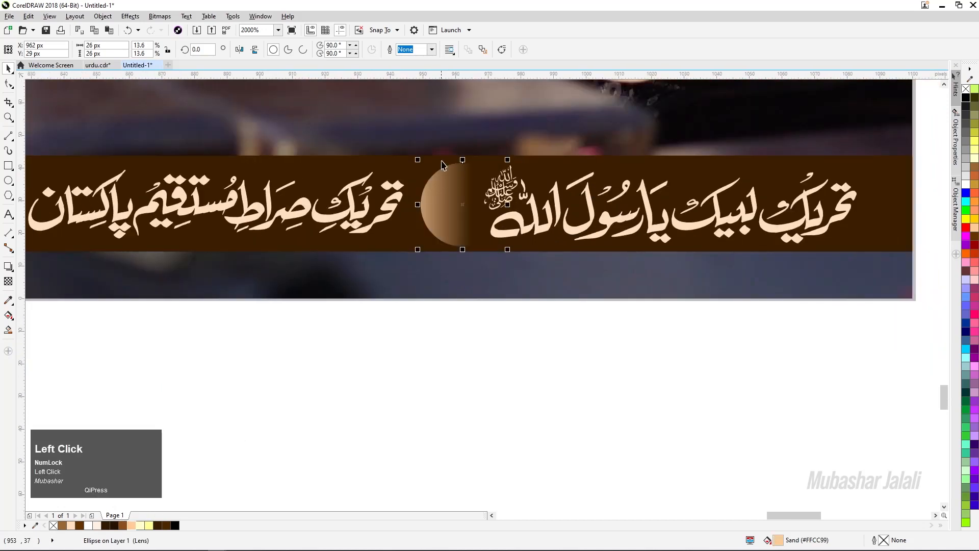
left_click(71, 526)
scroll(451, 199, "up", 2)
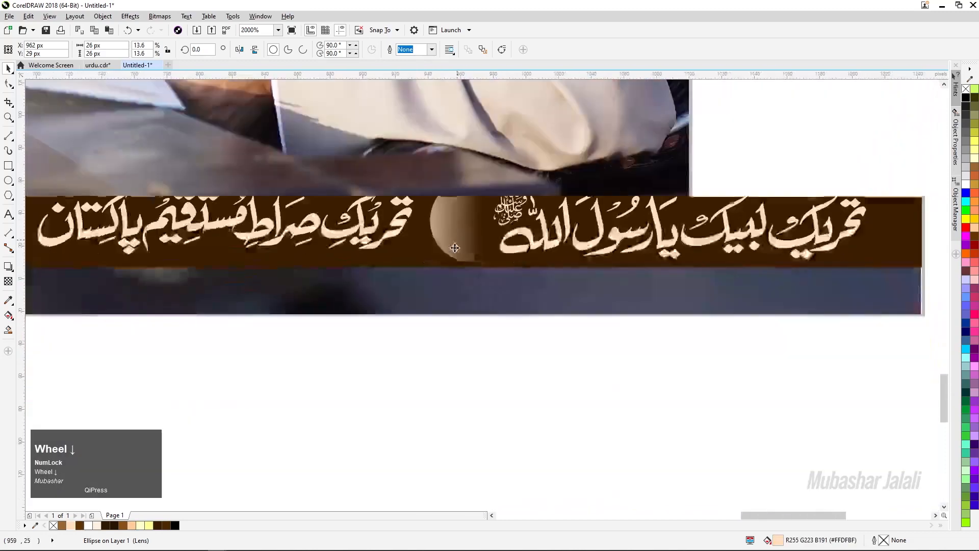
scroll(436, 237, "up", 2)
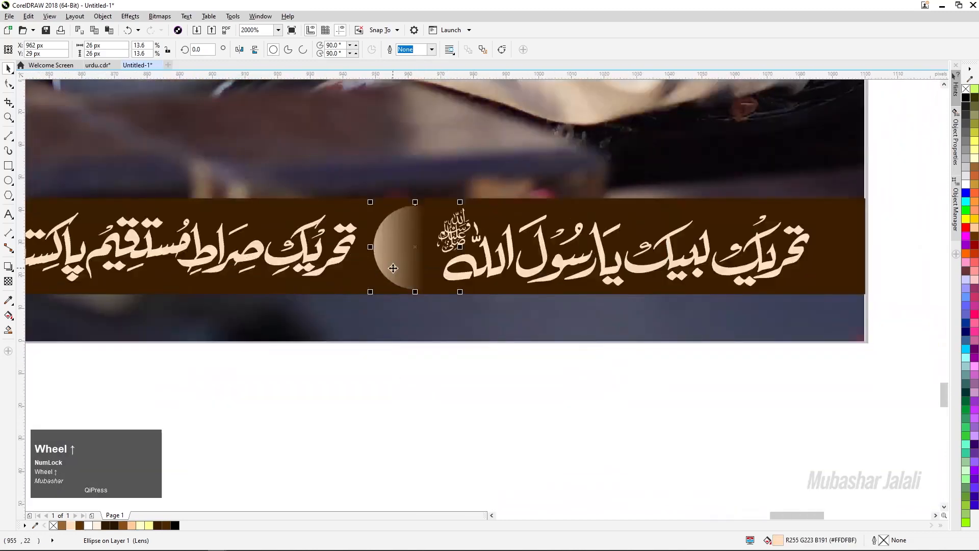
scroll(405, 255, "up", 1)
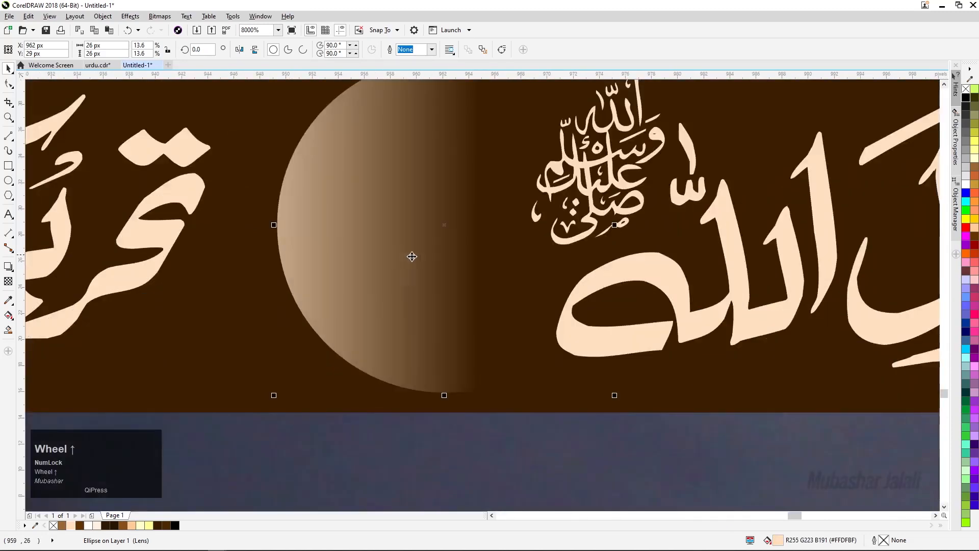
left_click(966, 98)
scroll(433, 271, "down", 10)
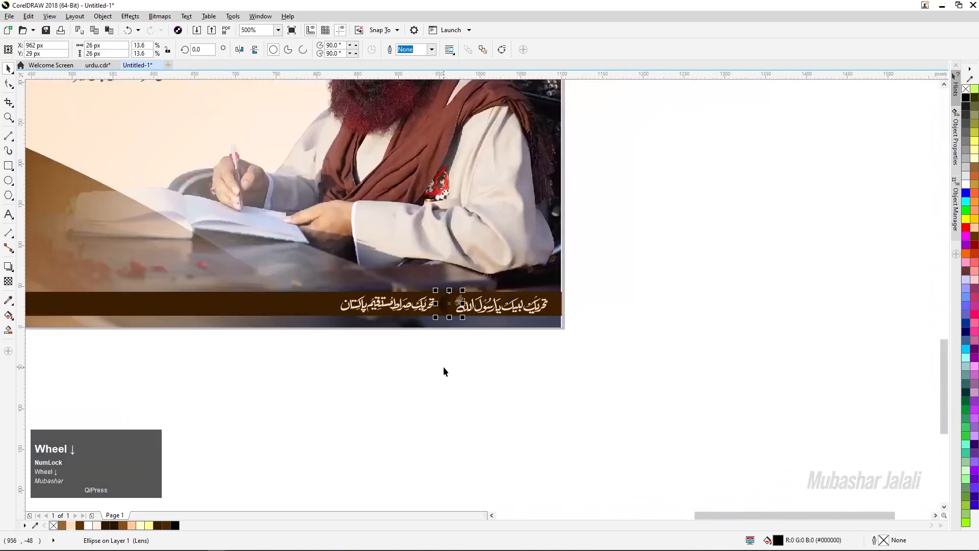
left_click(443, 371)
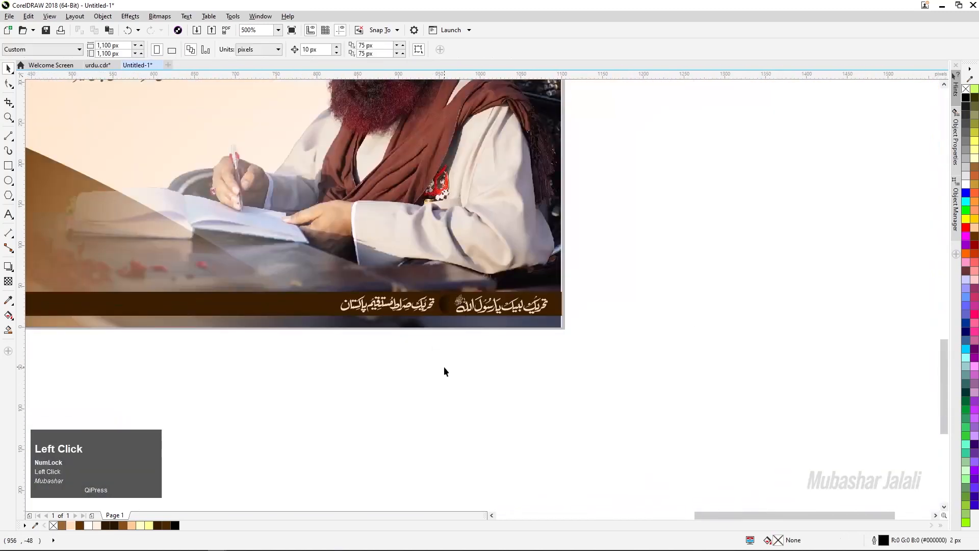
scroll(455, 337, "up", 5)
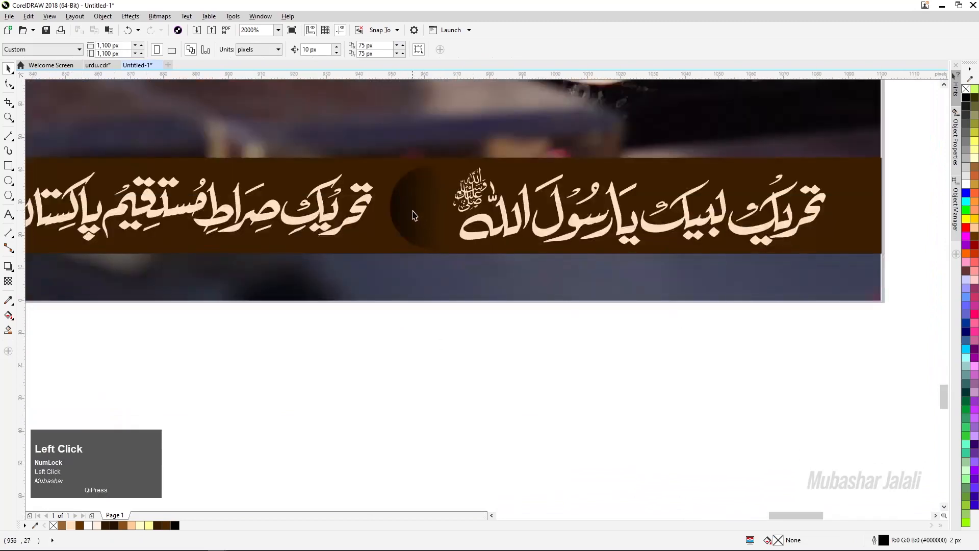
Move the start of the circle's linear transparency farther left to soften the fade
left_click(413, 213)
scroll(406, 214, "up", 1)
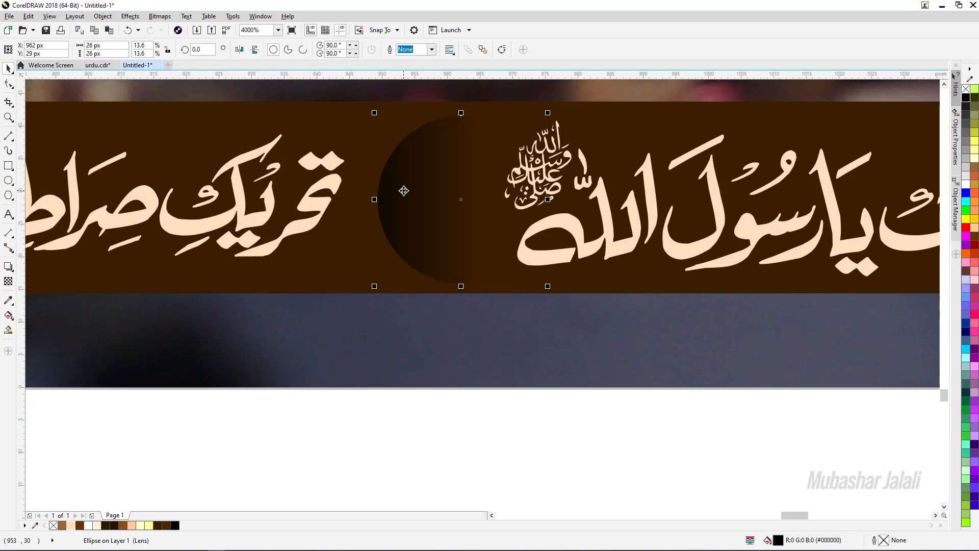
left_click(8, 281)
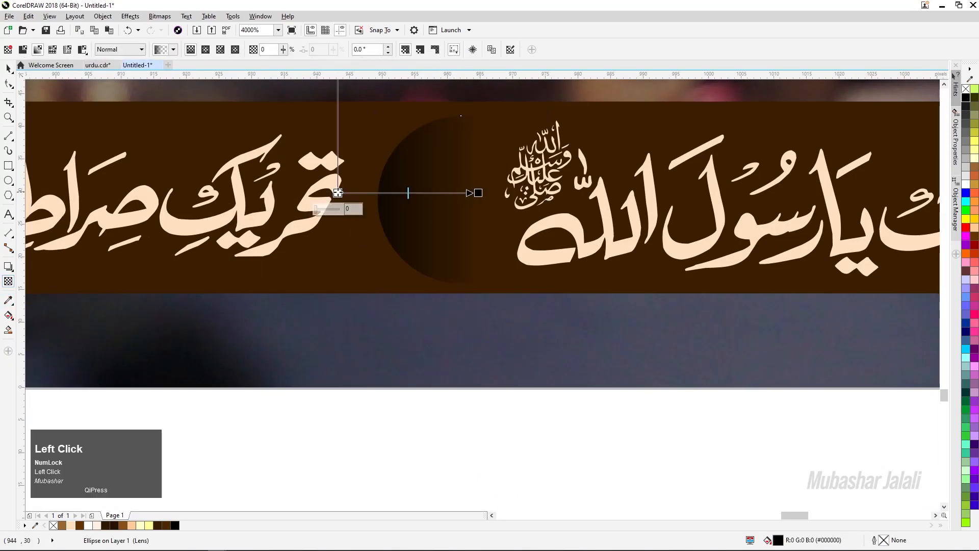
left_click_drag(338, 193, 253, 182)
scroll(479, 225, "down", 2)
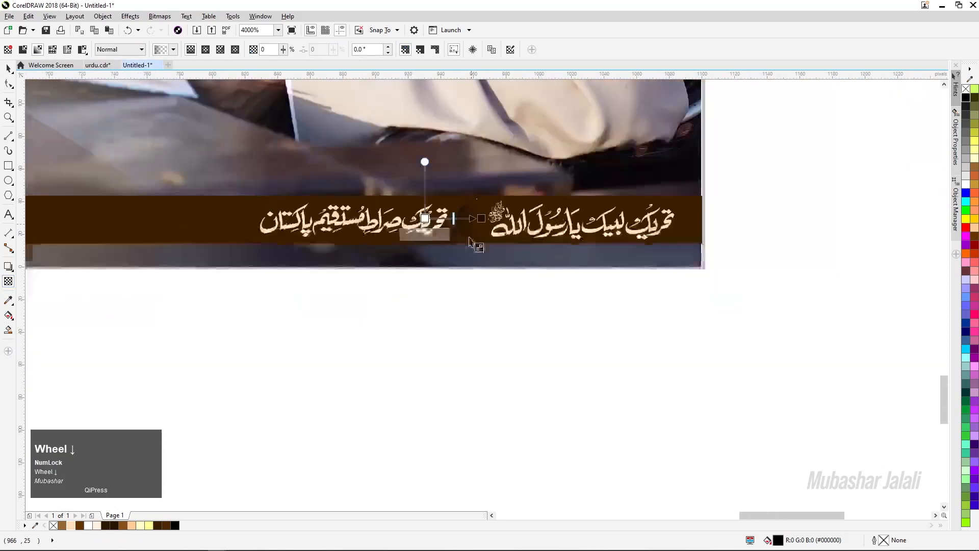
Fill the faded divider circle with sand #FFCC99 and deselect it
left_click(8, 68)
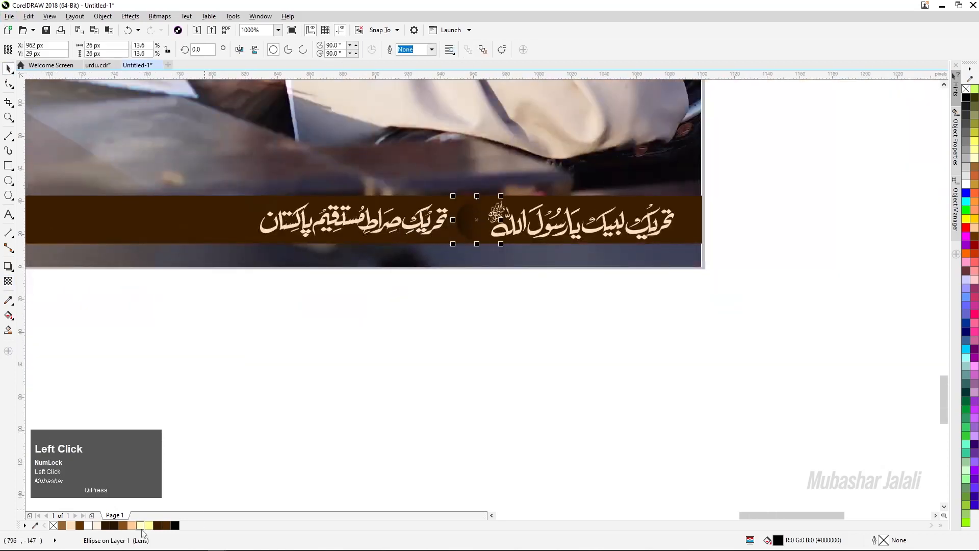
left_click(131, 525)
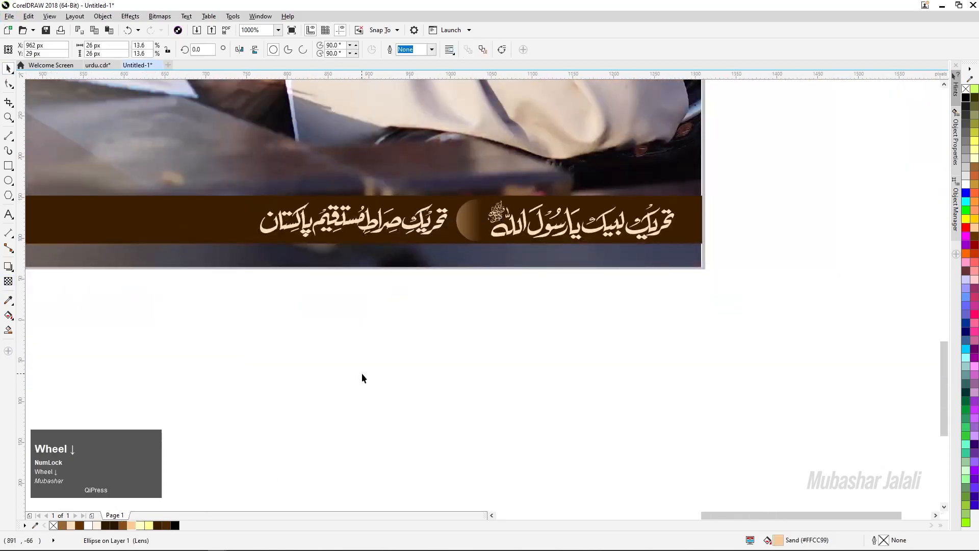
scroll(359, 397, "down", 2)
left_click(359, 397)
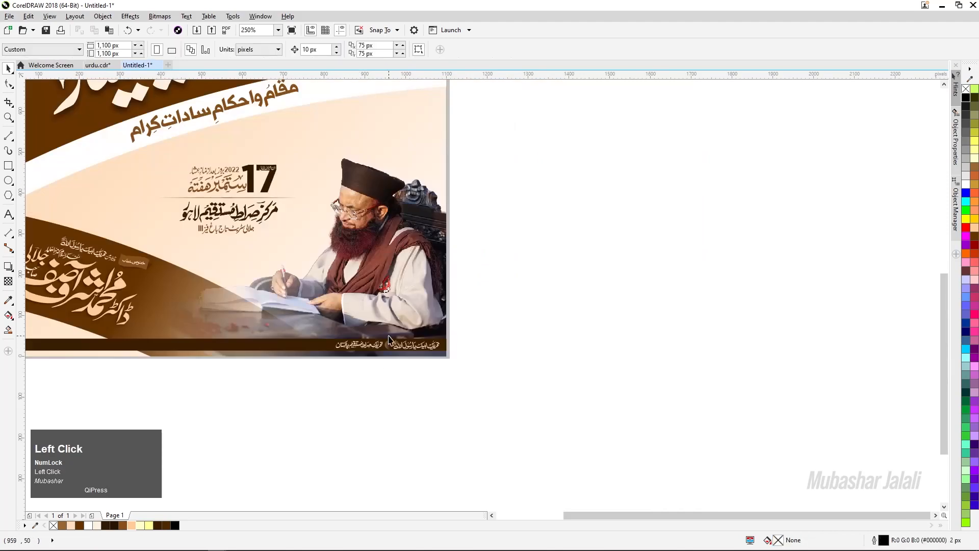
Examine the whole poster and, up close, its lower part with the portrait and the strip
key("F4")
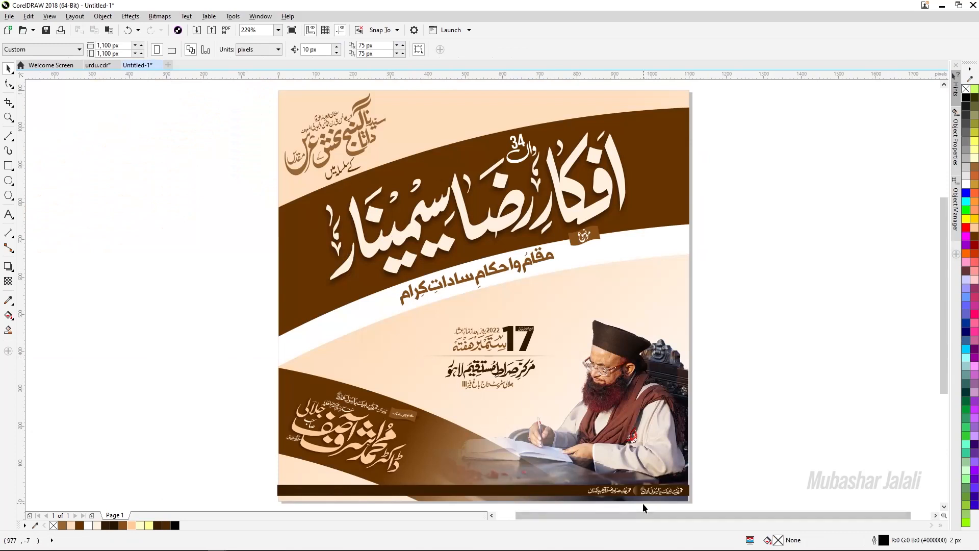
scroll(627, 502, "down", 2)
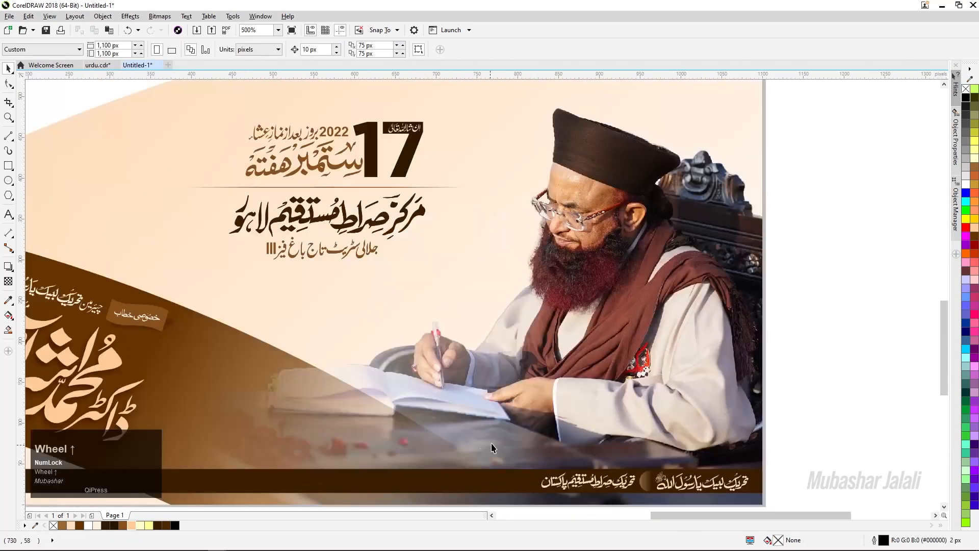
scroll(493, 445, "down", 3)
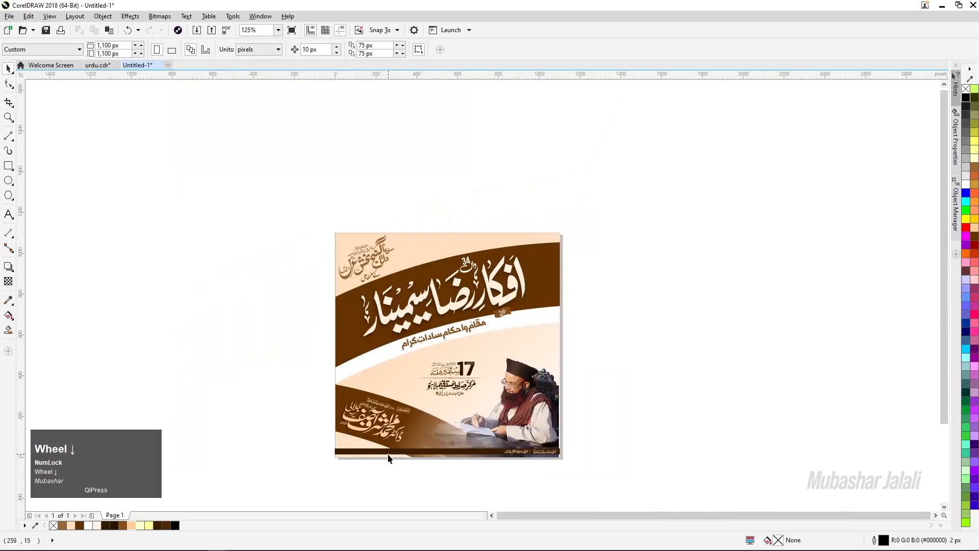
key("F4")
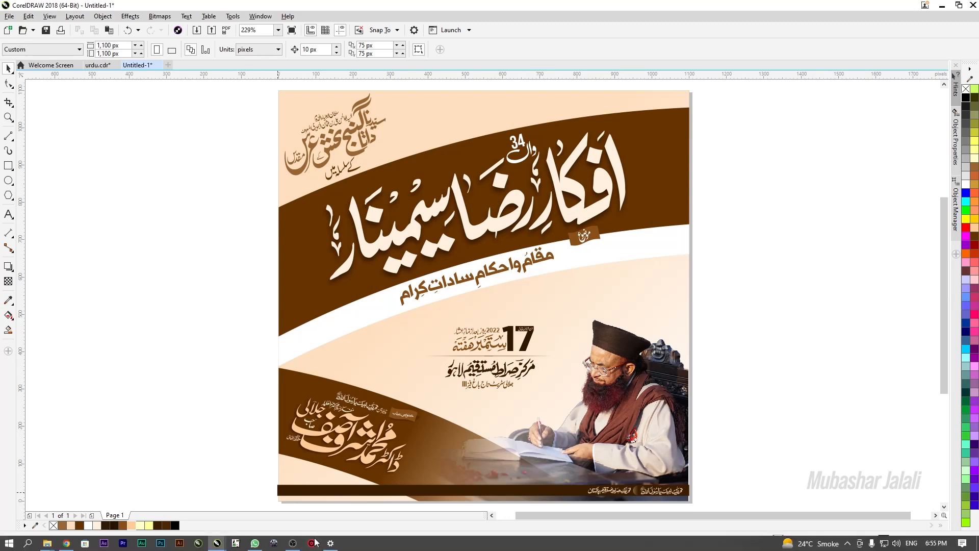
left_click(293, 544)
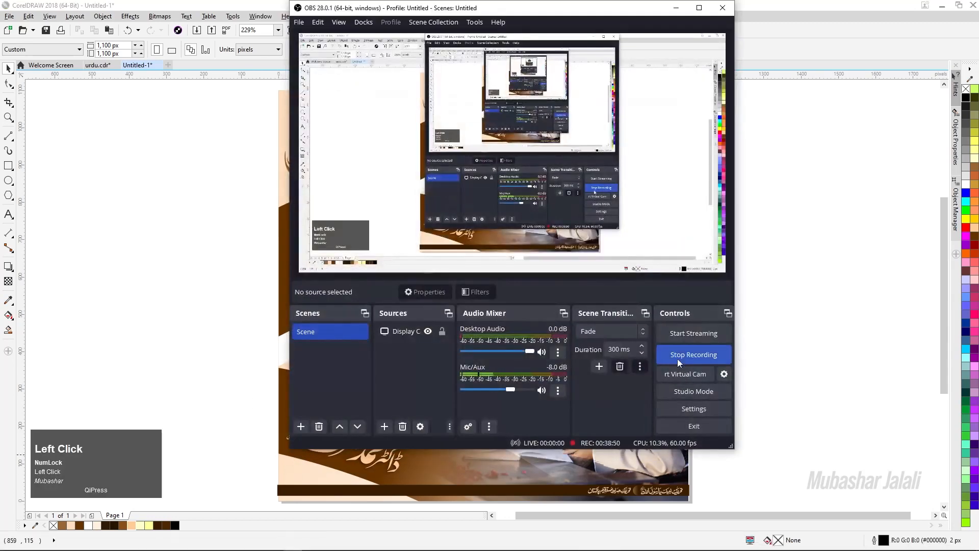